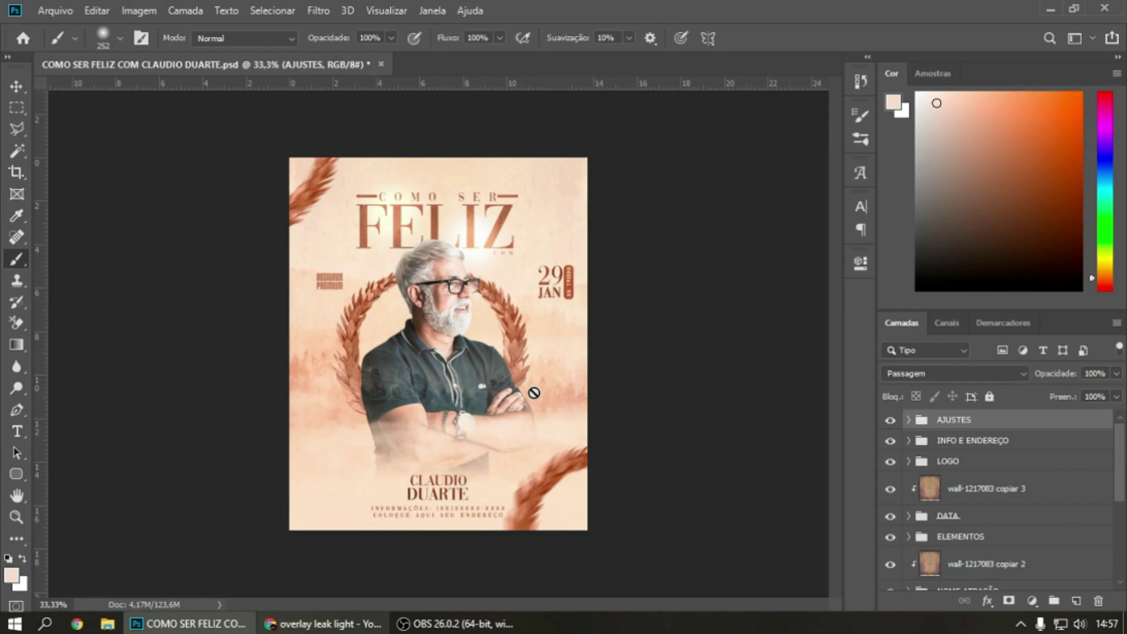
Toggle the AJUSTES and INFO E ENDEREÇO groups' visibility to see what each adds to the poster
{"action": "left_click", "coordinate": [891, 421]}
{"action": "scroll", "coordinate": [993, 479], "scroll_direction": "down", "scroll_amount": 5}
{"action": "scroll", "coordinate": [966, 499], "scroll_direction": "down", "scroll_amount": 1}
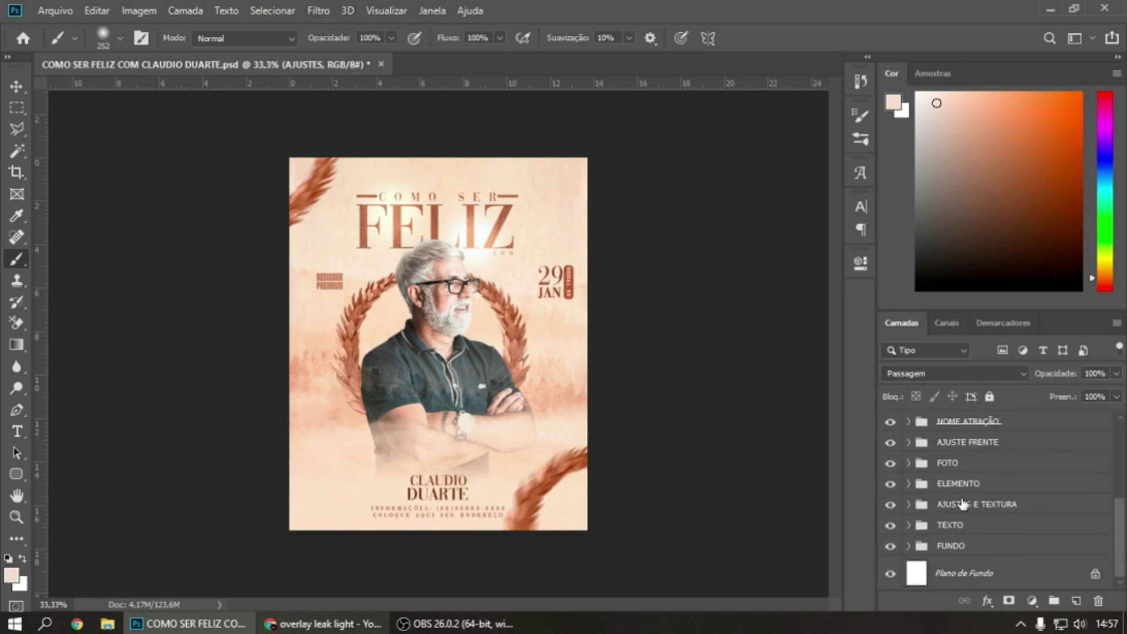
{"action": "scroll", "coordinate": [932, 545], "scroll_direction": "up", "scroll_amount": 3}
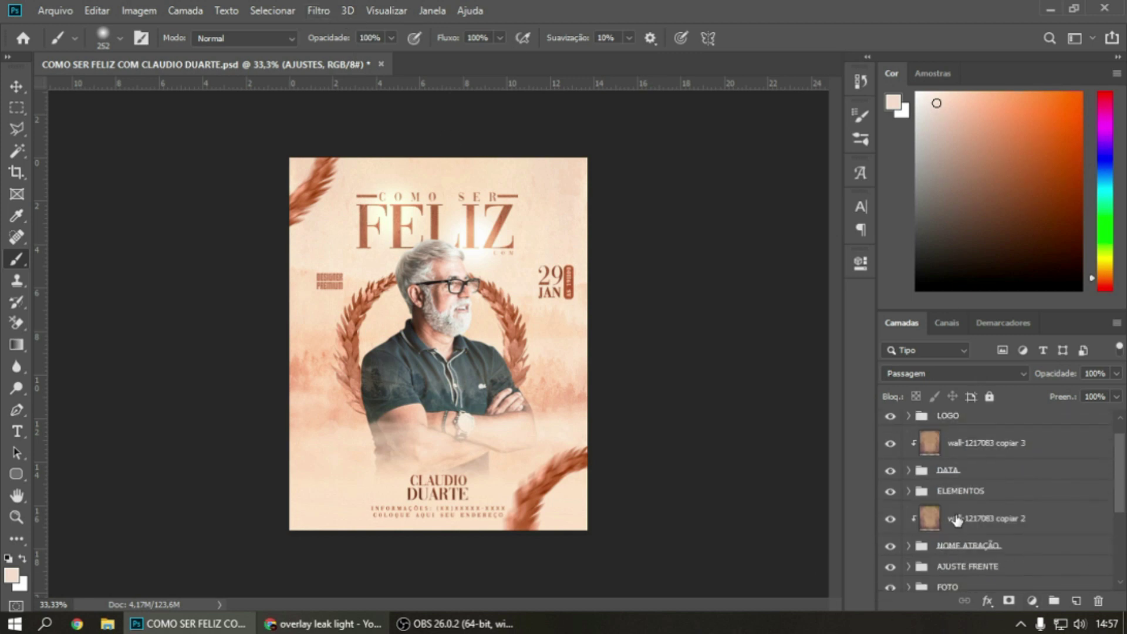
{"action": "scroll", "coordinate": [966, 486], "scroll_direction": "up", "scroll_amount": 3}
{"action": "left_click", "coordinate": [890, 421]}
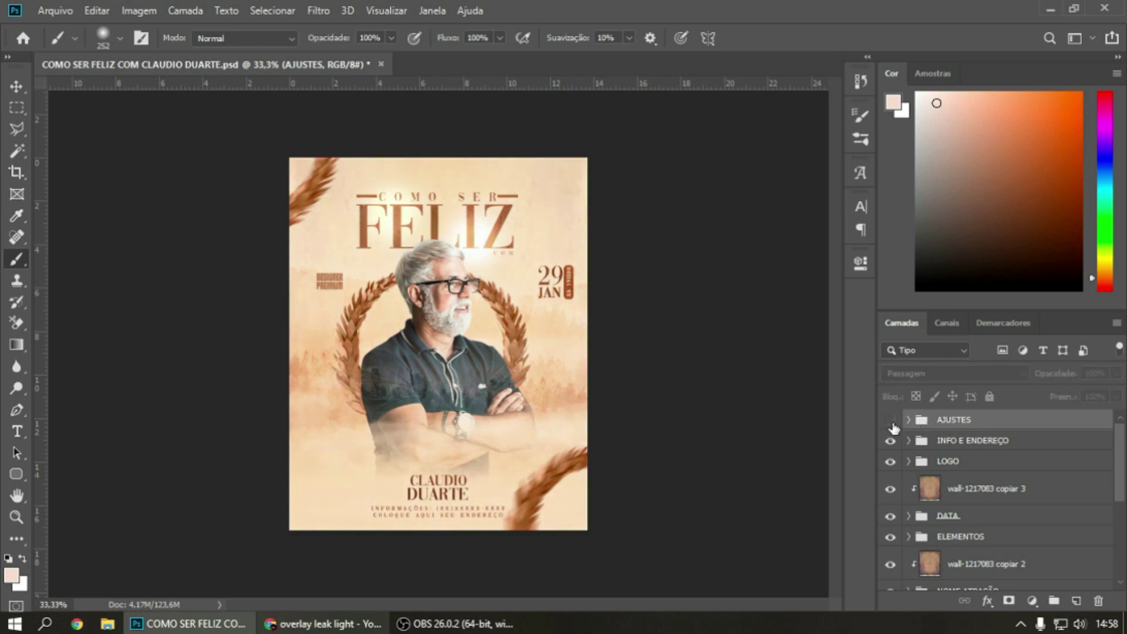
{"action": "left_click", "coordinate": [890, 442]}
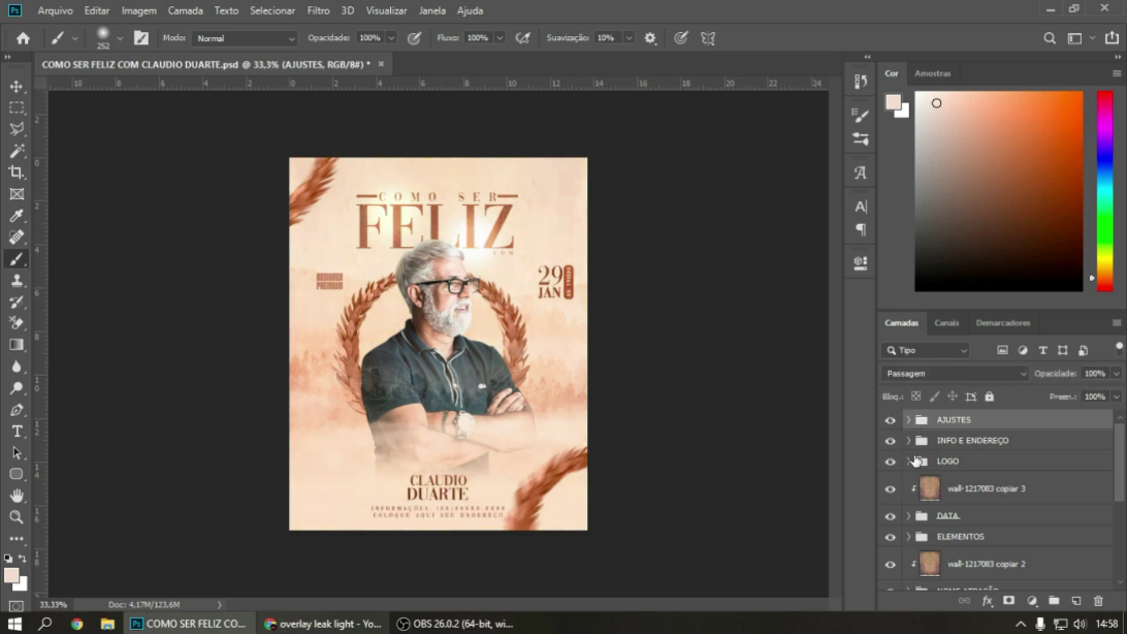
{"action": "scroll", "coordinate": [1012, 489], "scroll_direction": "down", "scroll_amount": 5}
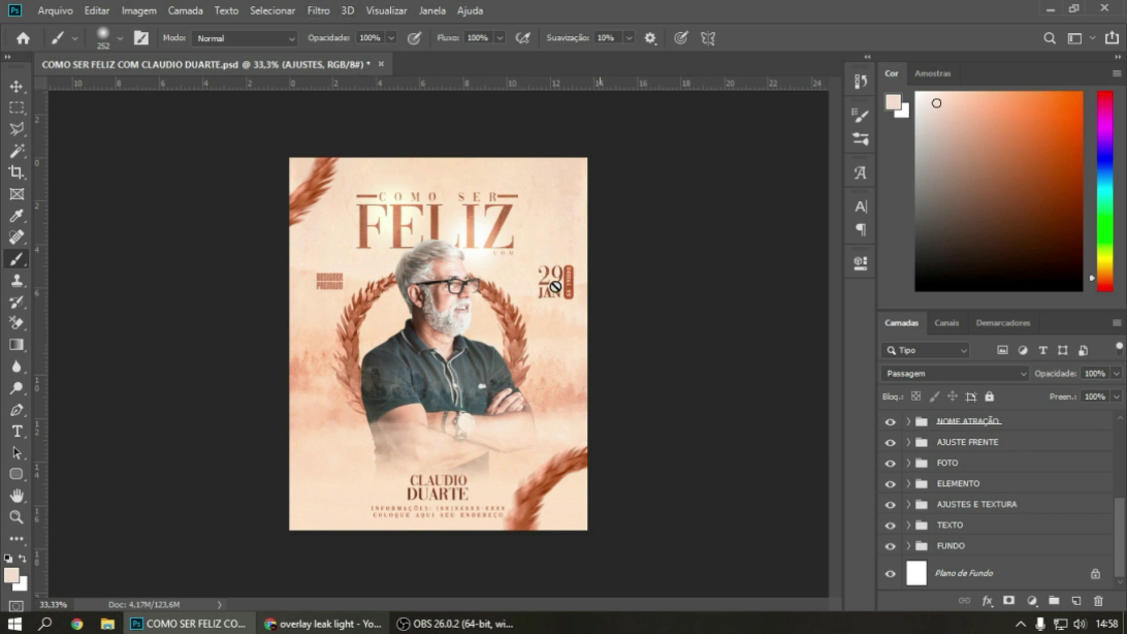
Show the Linha do Tempo panel, then check the version under Ajuda > Sobre o Photoshop CC
{"action": "left_click", "coordinate": [432, 11]}
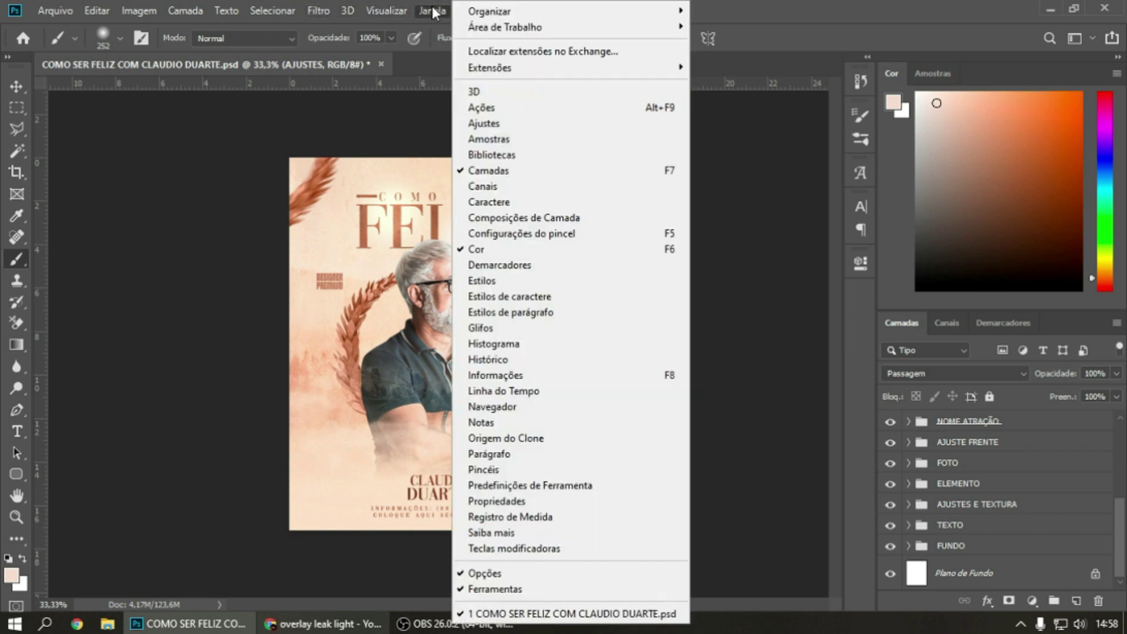
{"action": "left_click", "coordinate": [520, 398]}
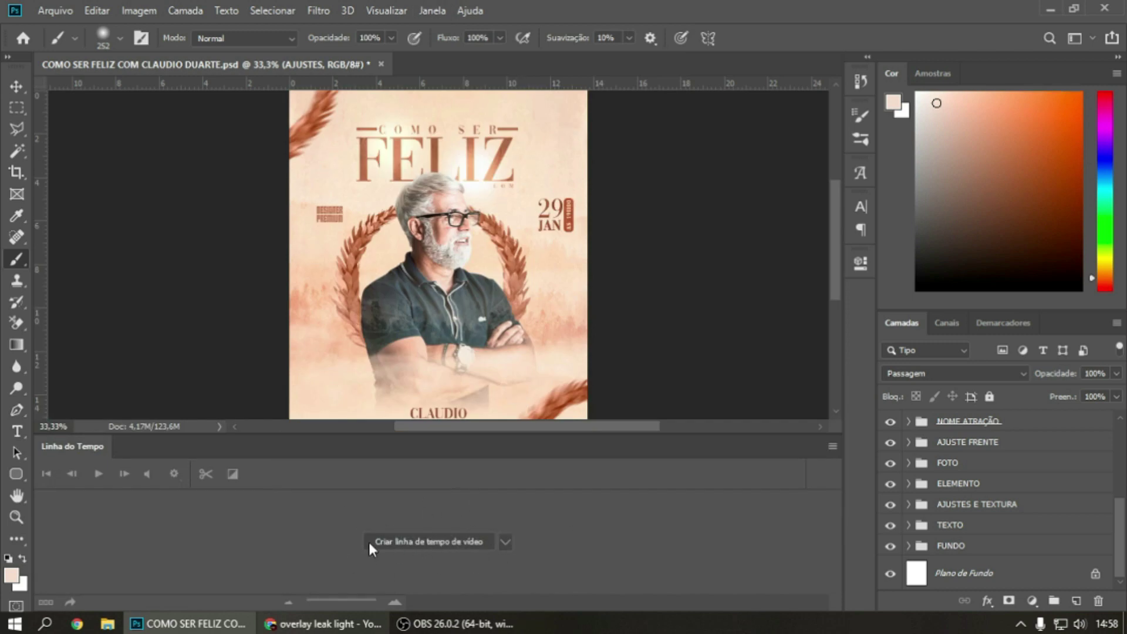
{"action": "left_click", "coordinate": [468, 11]}
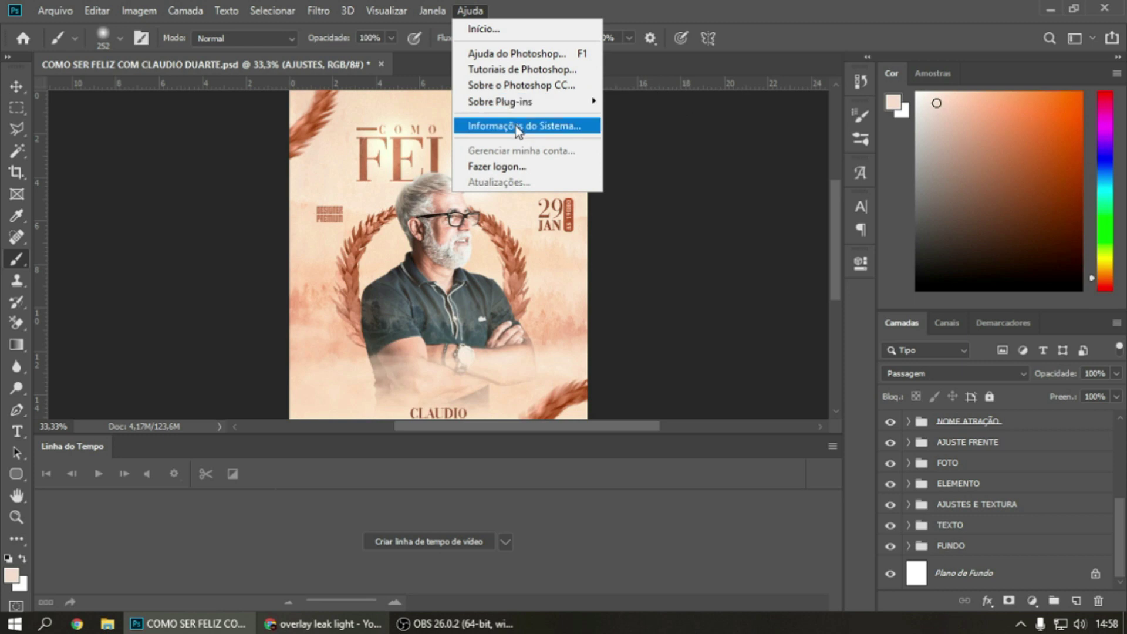
{"action": "left_click", "coordinate": [536, 85]}
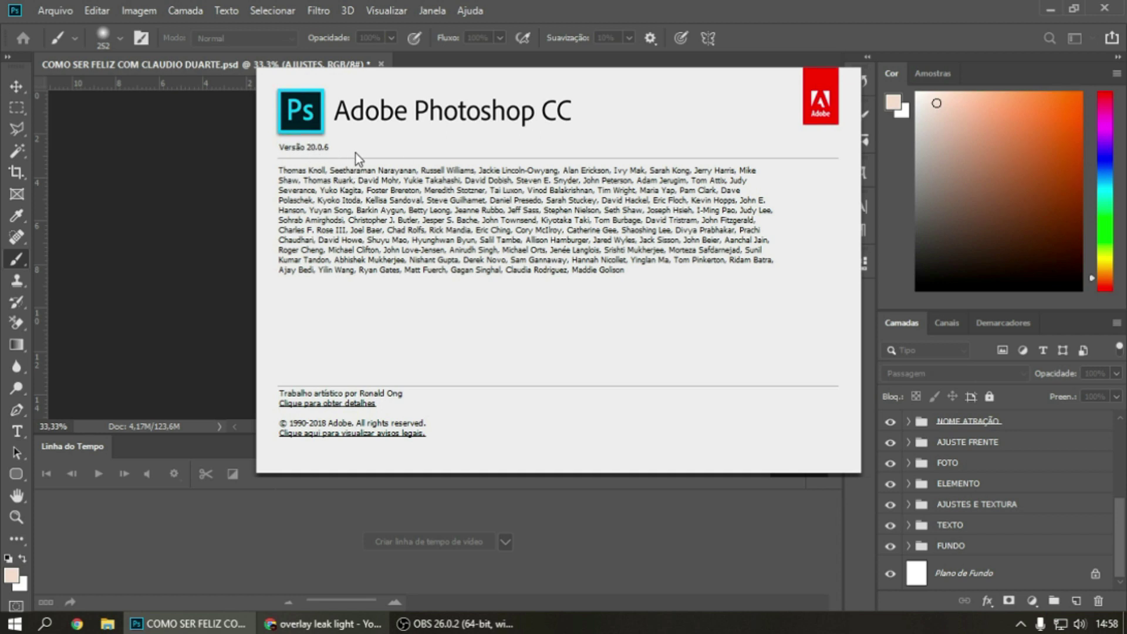
{"action": "left_click", "coordinate": [228, 216]}
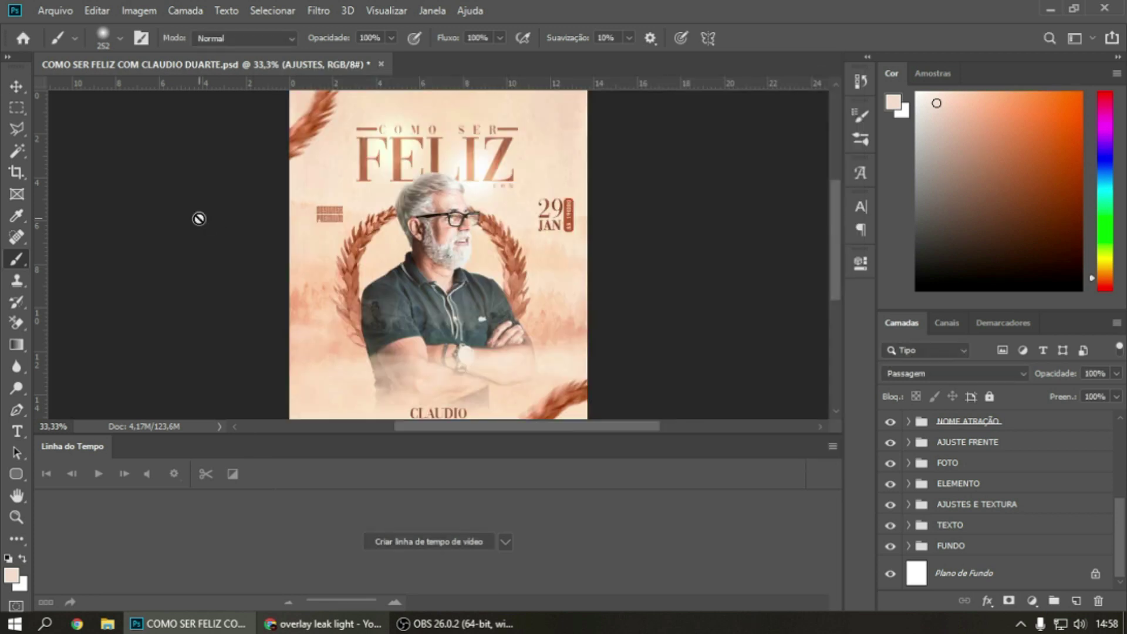
Create a video timeline from the layers and zoom out to see the whole poster
{"action": "left_click", "coordinate": [465, 542]}
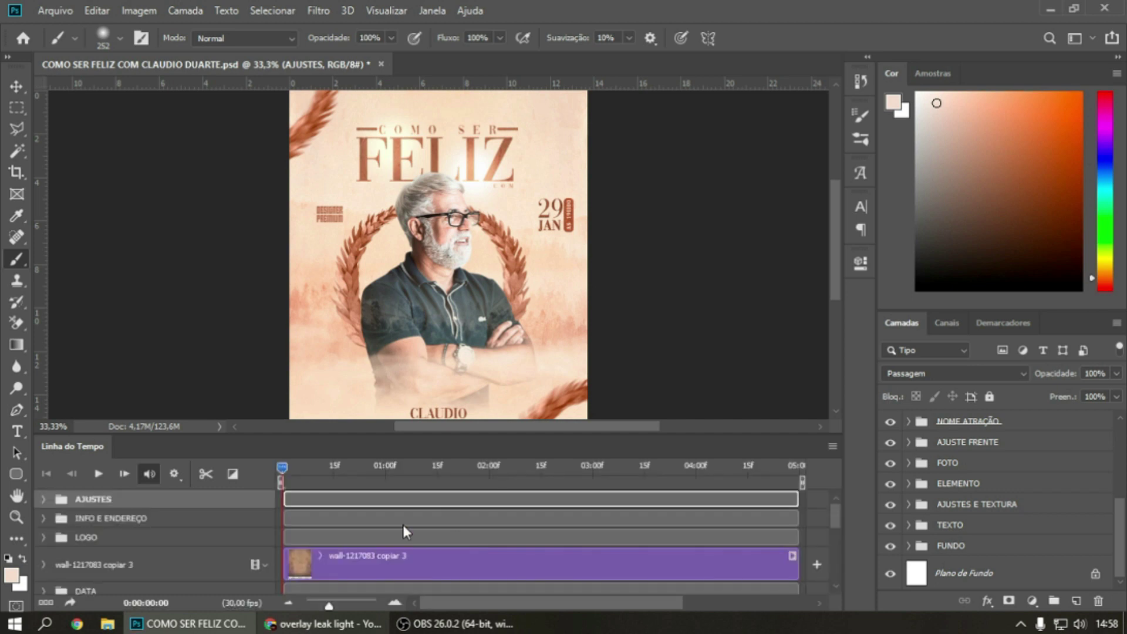
{"action": "scroll", "coordinate": [403, 524], "scroll_direction": "down", "scroll_amount": 2}
{"action": "scroll", "coordinate": [509, 511], "scroll_direction": "down", "scroll_amount": 2}
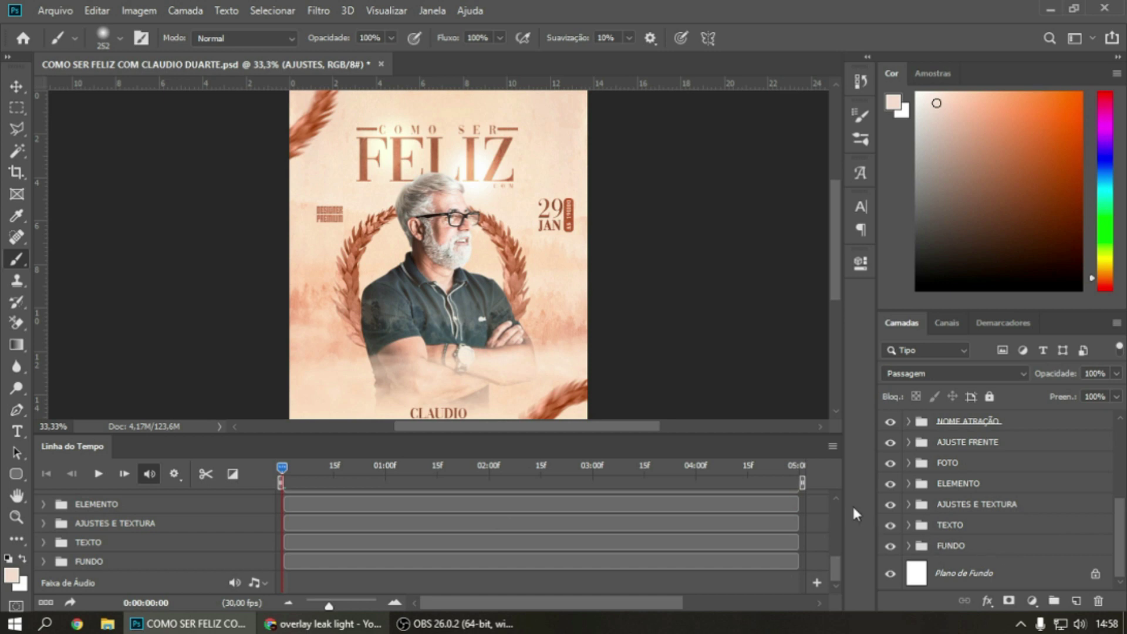
{"action": "key", "text": "ctrl+minus"}
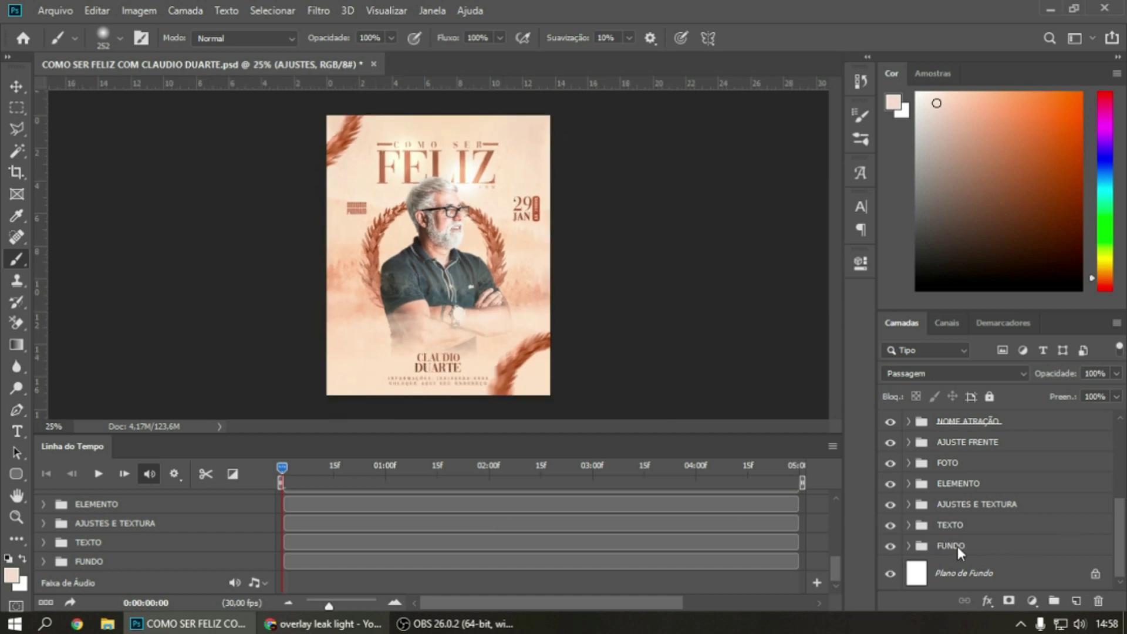
Convert the FUNDO group into a smart object
{"action": "right_click", "coordinate": [957, 547]}
{"action": "key", "text": "Escape"}
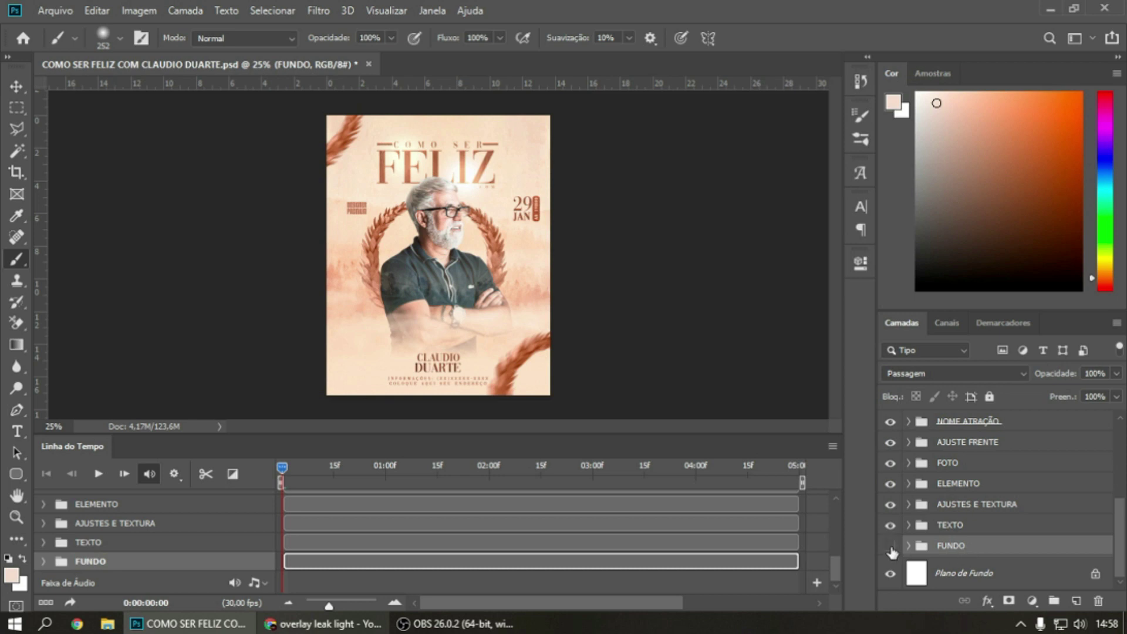
{"action": "right_click", "coordinate": [939, 547]}
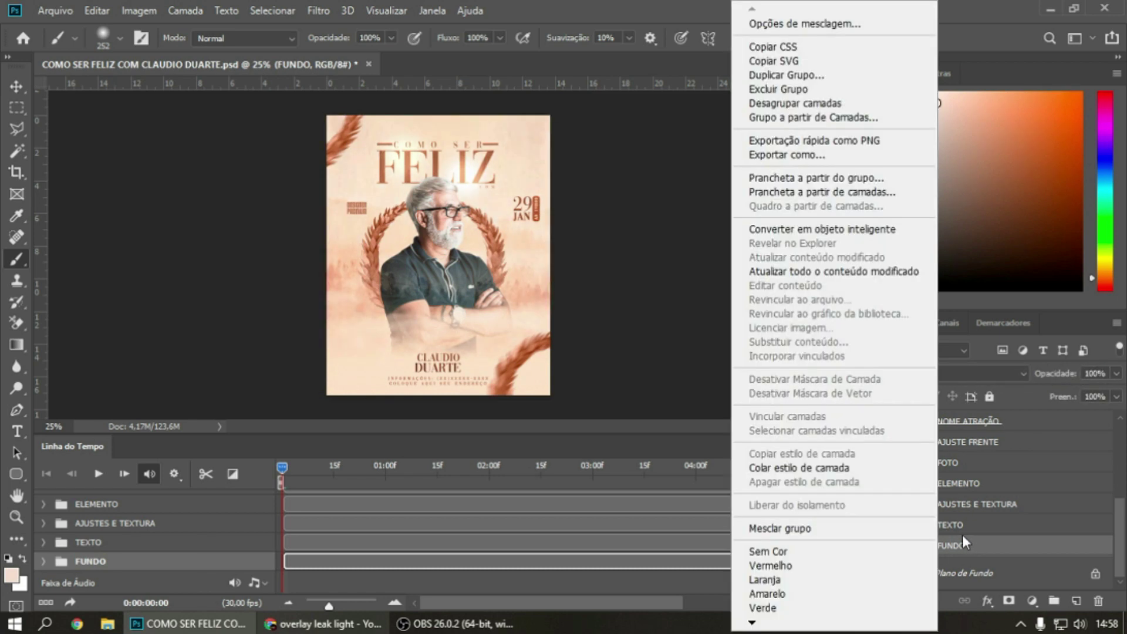
{"action": "left_click", "coordinate": [963, 535]}
{"action": "left_click", "coordinate": [891, 547]}
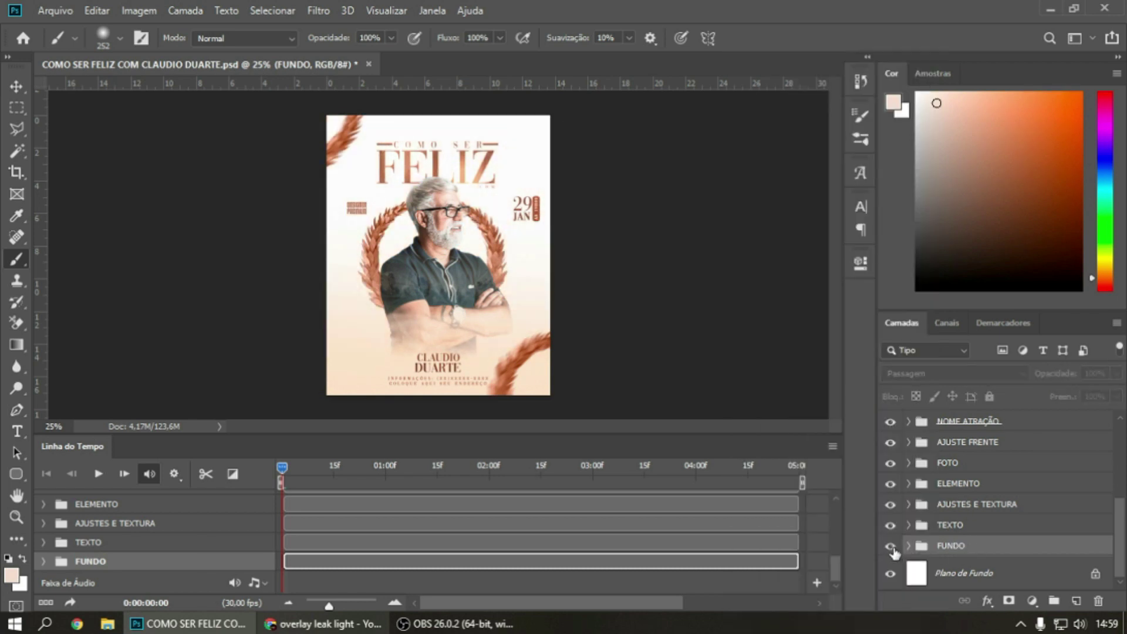
{"action": "right_click", "coordinate": [953, 547]}
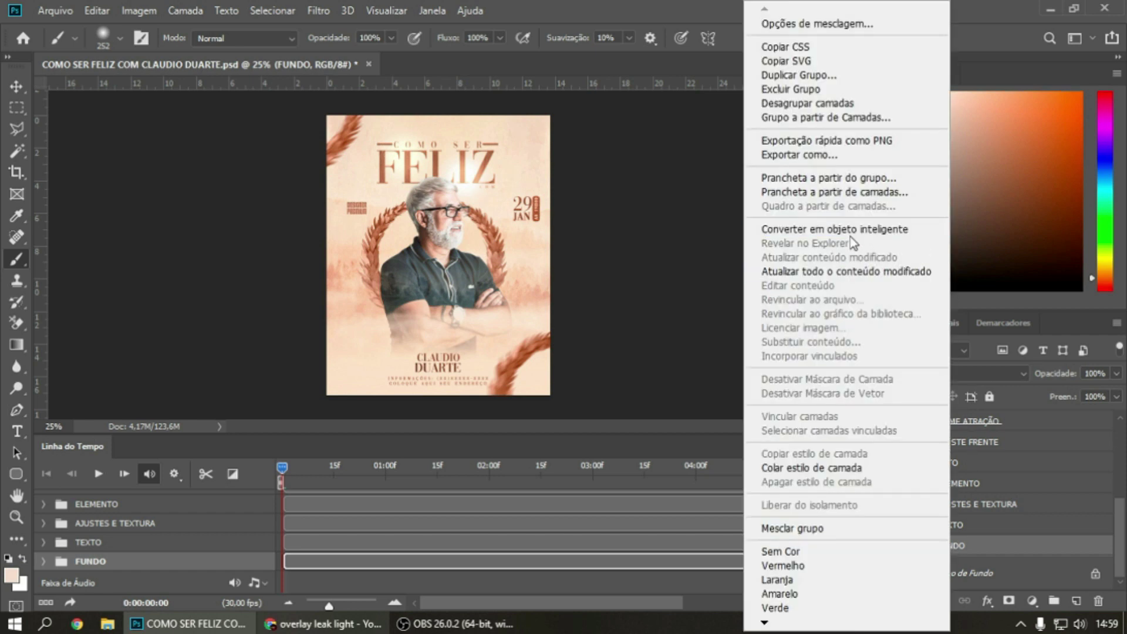
{"action": "left_click", "coordinate": [856, 230]}
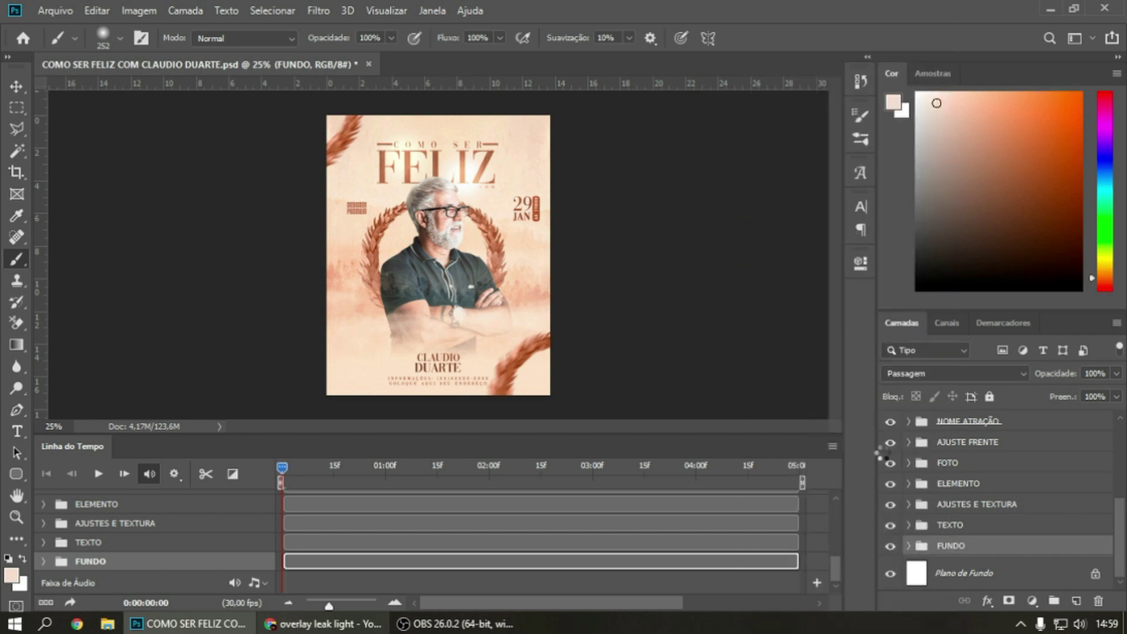
Toggle FUNDO and TEXTO visibility to compare, then select the TEXTO group
{"action": "left_click", "coordinate": [890, 553]}
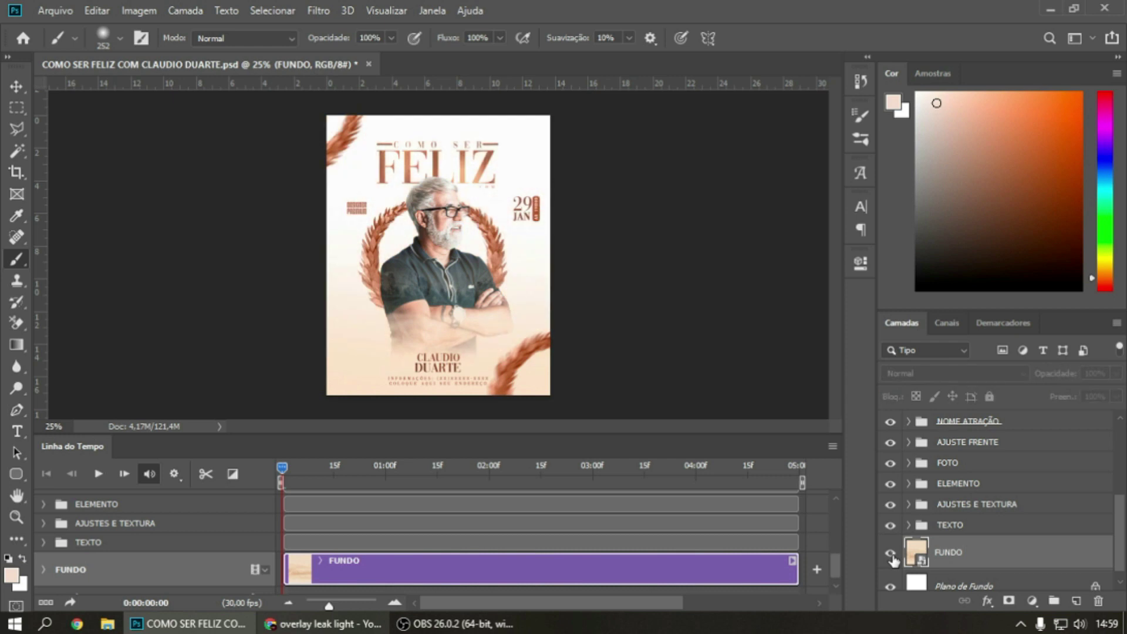
{"action": "left_click", "coordinate": [891, 525]}
{"action": "left_click", "coordinate": [891, 525]}
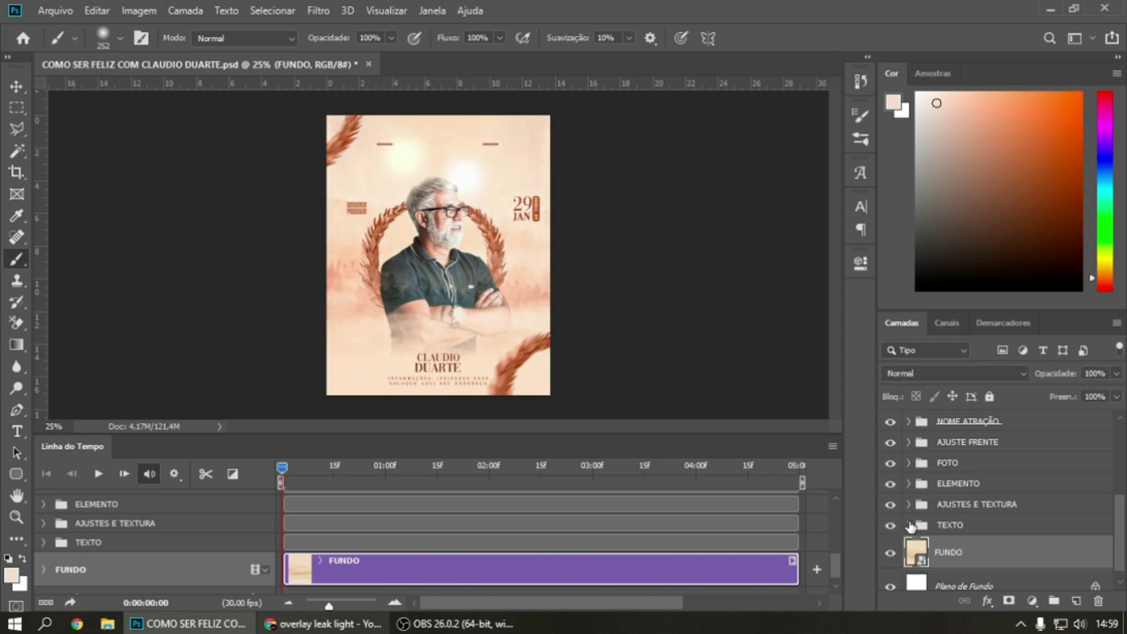
{"action": "left_click", "coordinate": [951, 528]}
{"action": "left_click", "coordinate": [890, 505]}
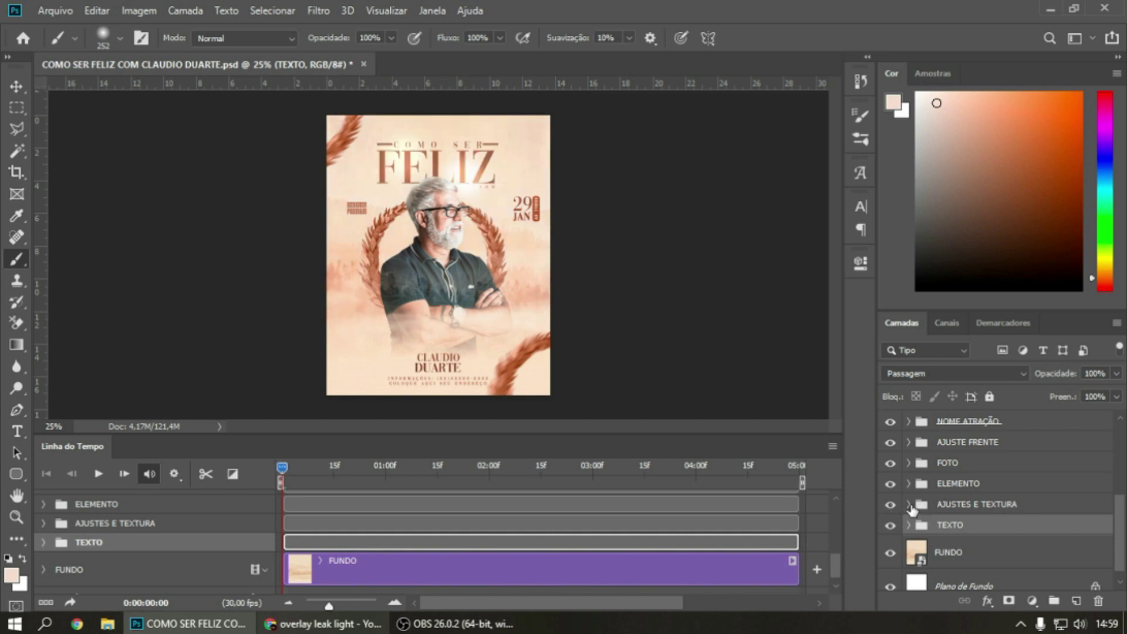
Convert the TEXTO group into a smart object and check what AJUSTES E TEXTURA adds
{"action": "right_click", "coordinate": [952, 528]}
{"action": "left_click", "coordinate": [869, 230]}
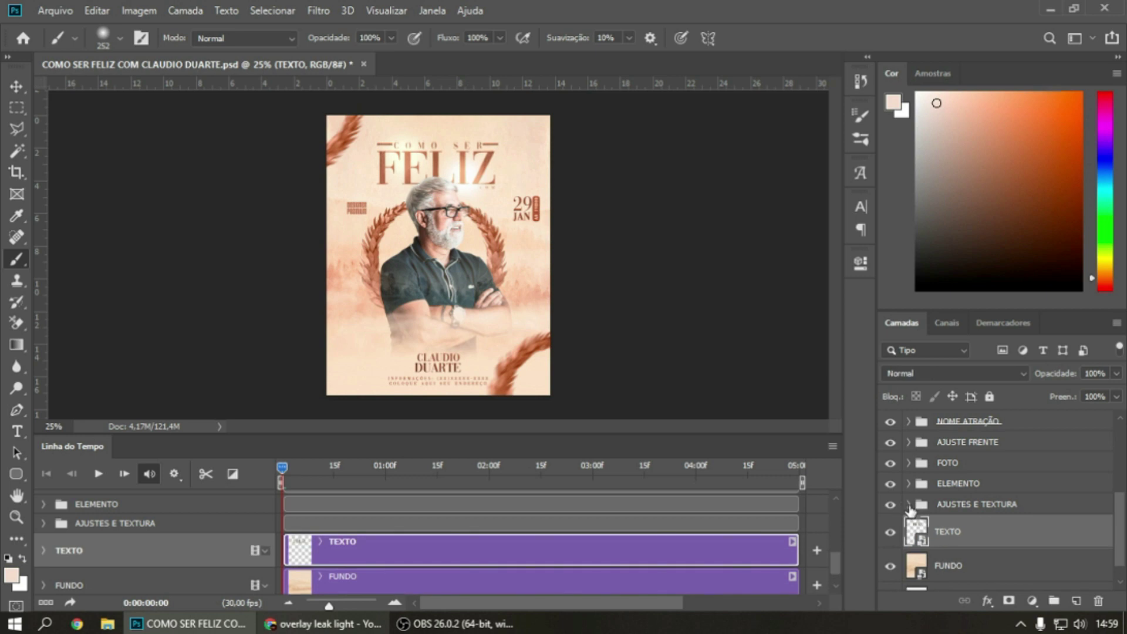
{"action": "left_click", "coordinate": [892, 507]}
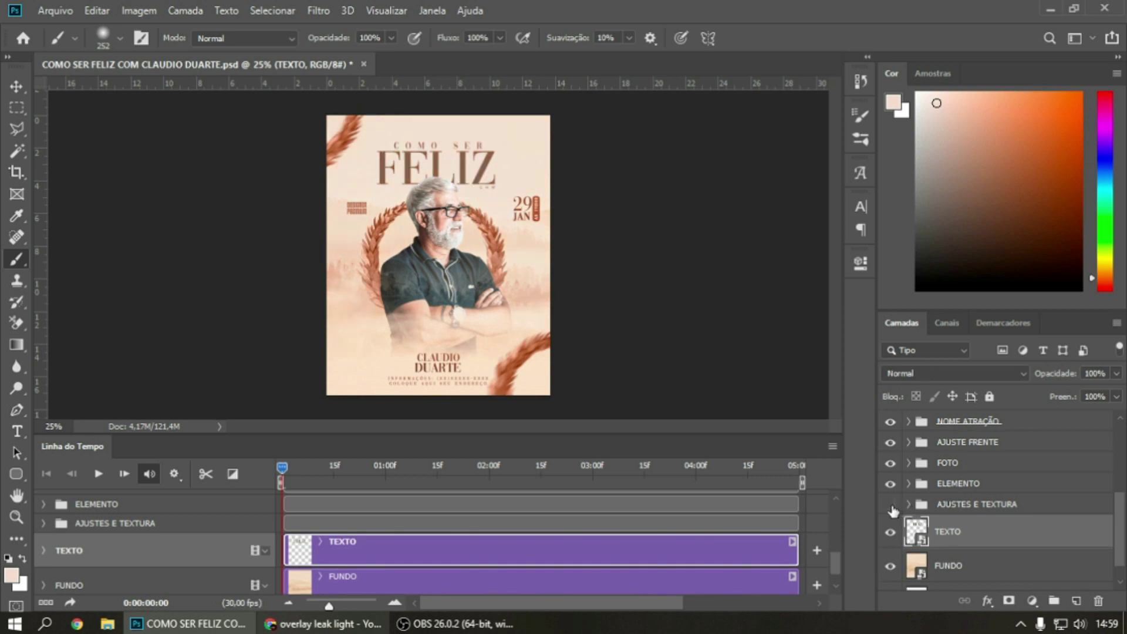
{"action": "left_click", "coordinate": [923, 507]}
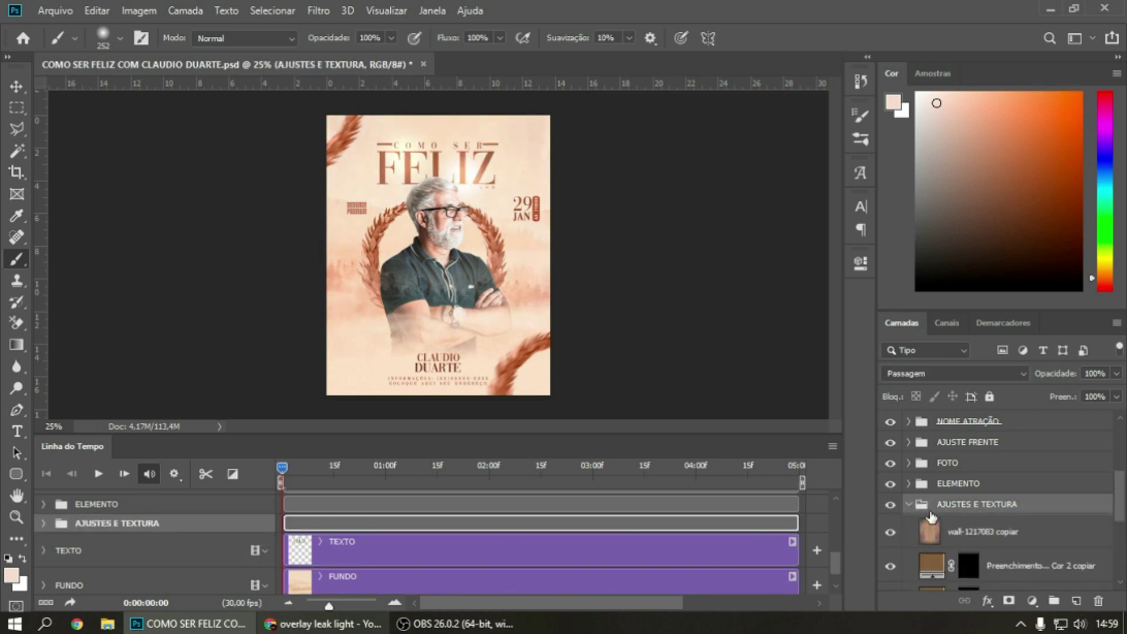
Expand, hide and collapse AJUSTES E TEXTURA to inspect its layers
{"action": "scroll", "coordinate": [953, 509], "scroll_direction": "down", "scroll_amount": 2}
{"action": "scroll", "coordinate": [954, 509], "scroll_direction": "down", "scroll_amount": 1}
{"action": "scroll", "coordinate": [963, 503], "scroll_direction": "down", "scroll_amount": 1}
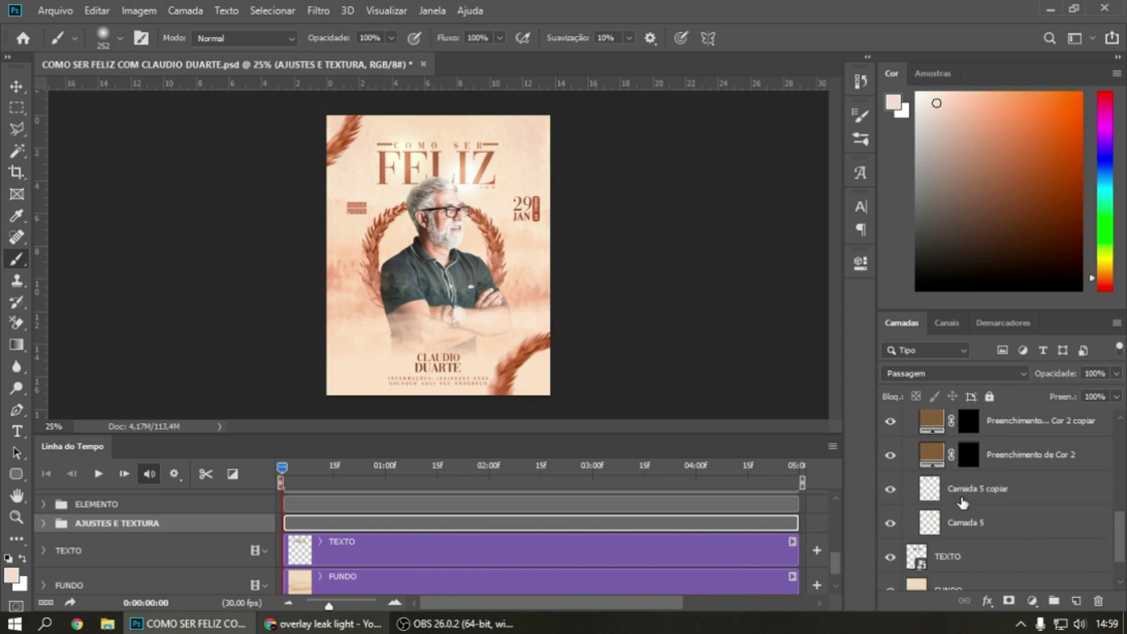
{"action": "scroll", "coordinate": [956, 499], "scroll_direction": "up", "scroll_amount": 3}
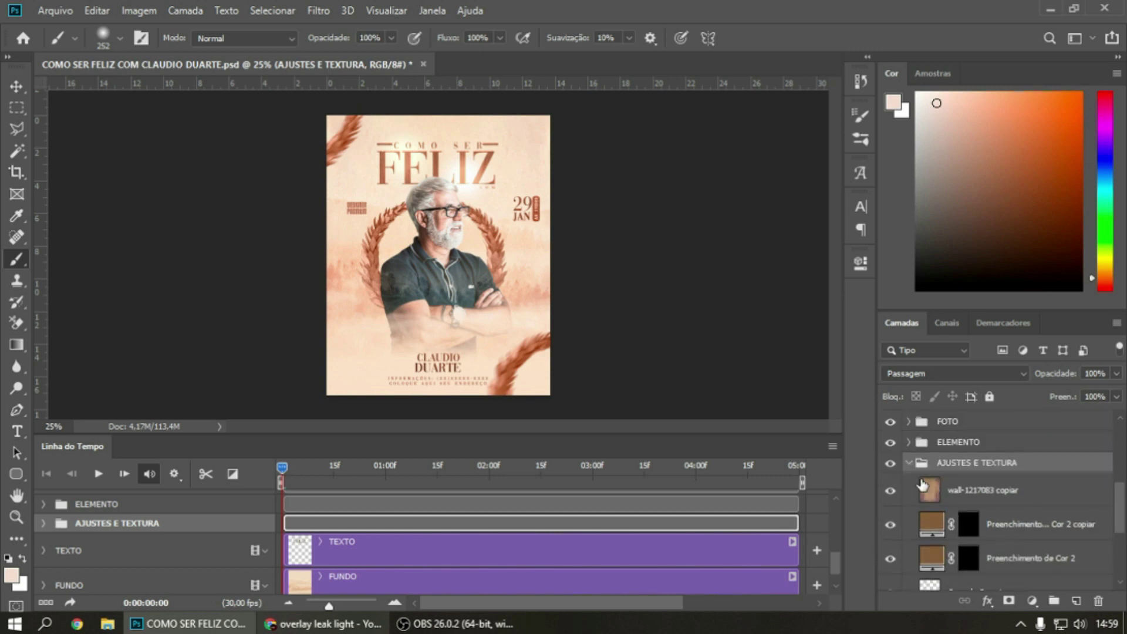
{"action": "left_click", "coordinate": [909, 464]}
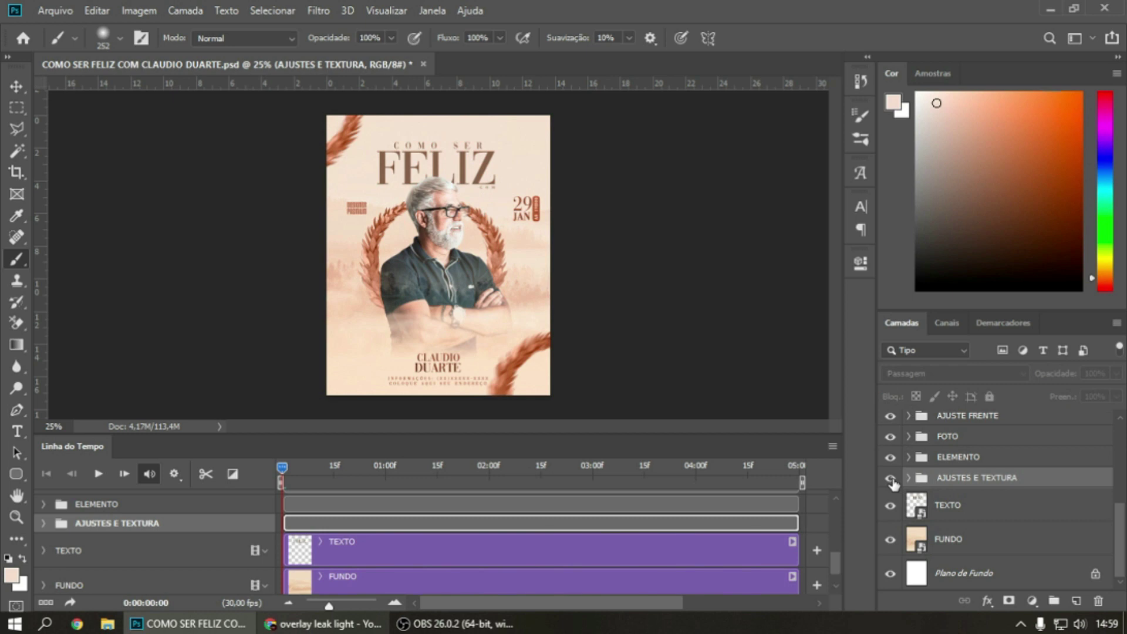
{"action": "left_click", "coordinate": [891, 479]}
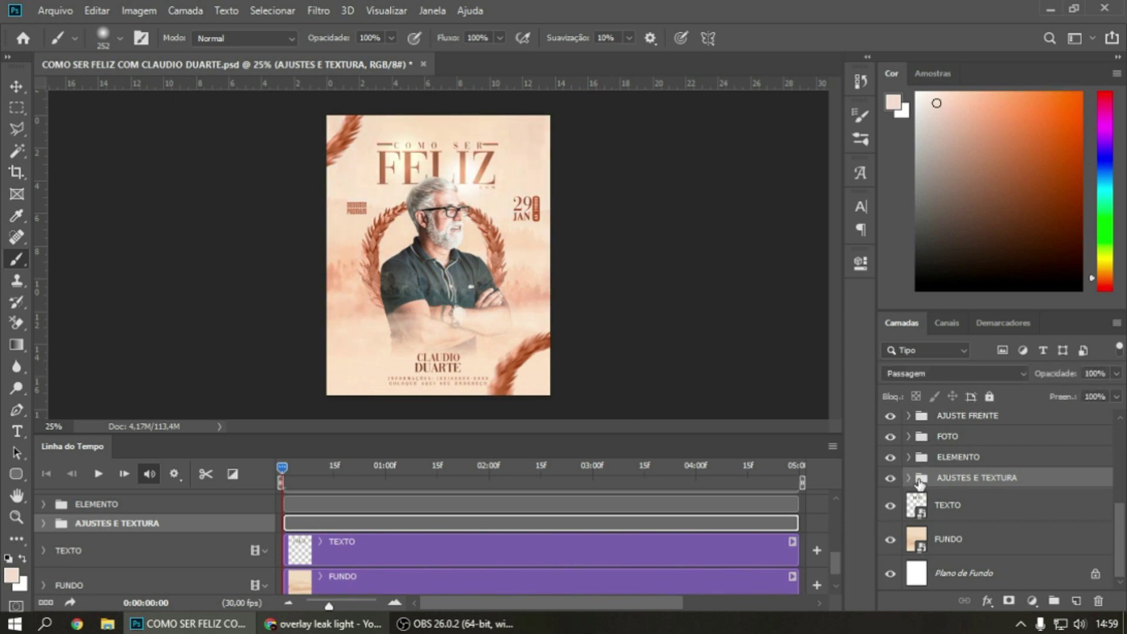
{"action": "left_click", "coordinate": [910, 479]}
{"action": "key", "text": "ctrl+z"}
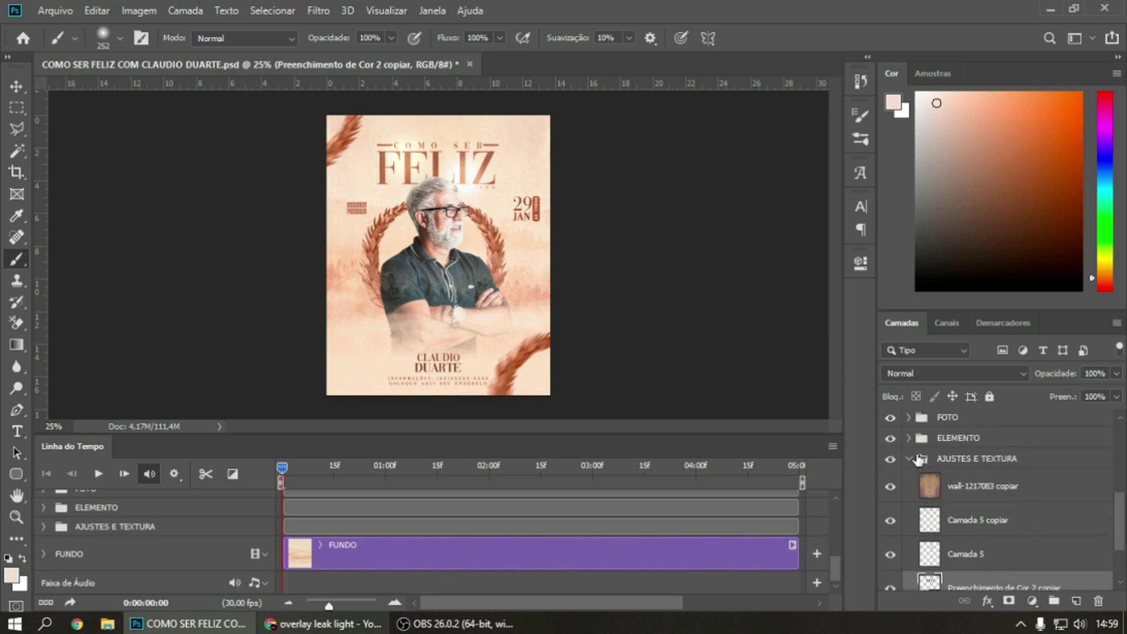
{"action": "left_click", "coordinate": [911, 464]}
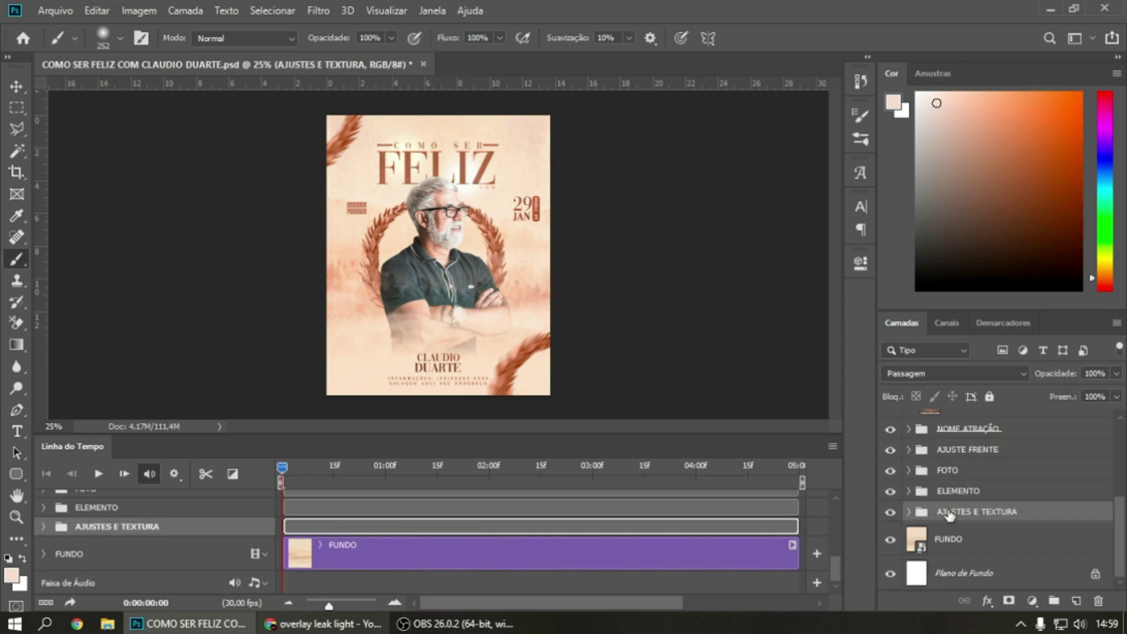
Select the texto layer and briefly toggle AJUSTES E TEXTURA and ELEMENTO visibility
{"action": "left_click", "coordinate": [910, 514]}
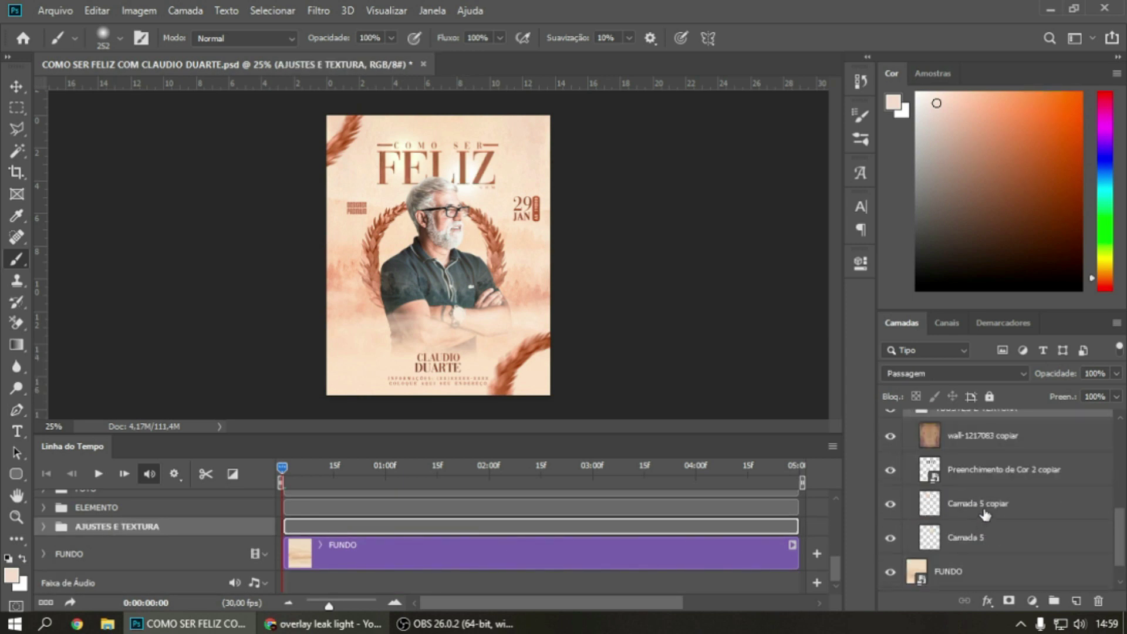
{"action": "scroll", "coordinate": [984, 517], "scroll_direction": "down", "scroll_amount": 1}
{"action": "scroll", "coordinate": [963, 501], "scroll_direction": "up", "scroll_amount": 2}
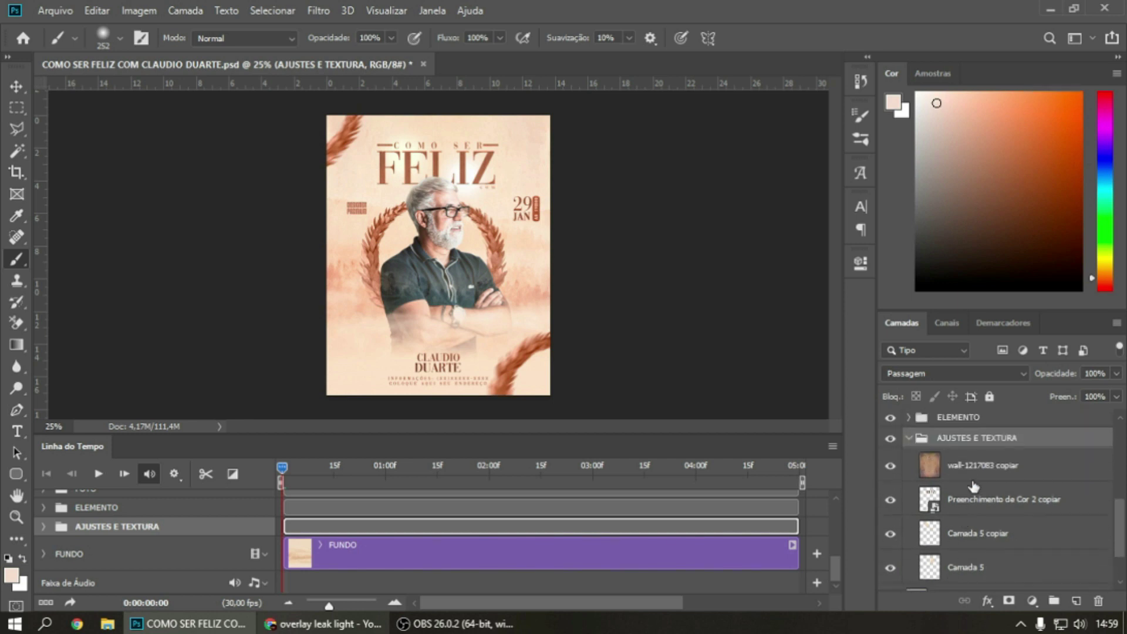
{"action": "scroll", "coordinate": [963, 508], "scroll_direction": "down", "scroll_amount": 1}
{"action": "left_click", "coordinate": [964, 508]}
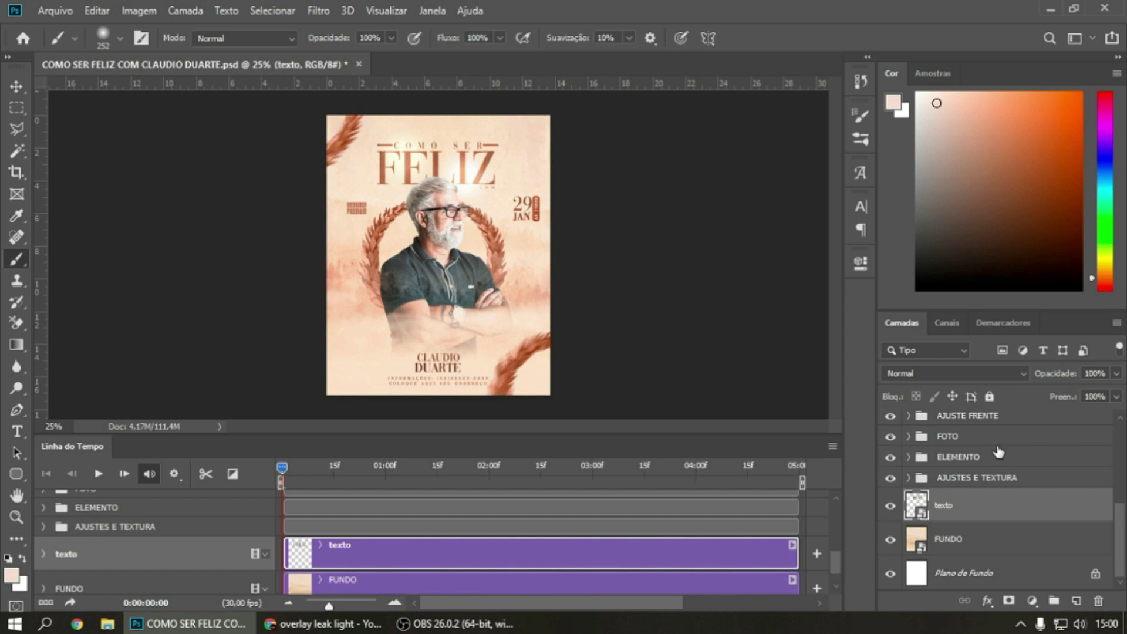
{"action": "left_click", "coordinate": [890, 477]}
{"action": "left_click", "coordinate": [890, 456]}
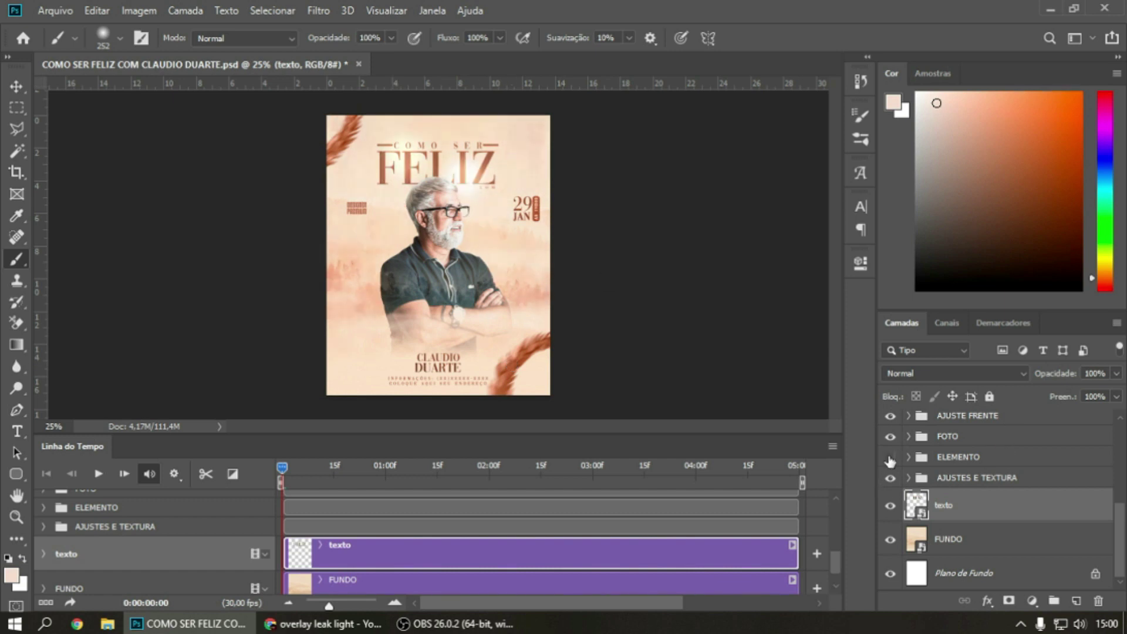
Convert the ELEMENTO group into a smart object
{"action": "right_click", "coordinate": [947, 456]}
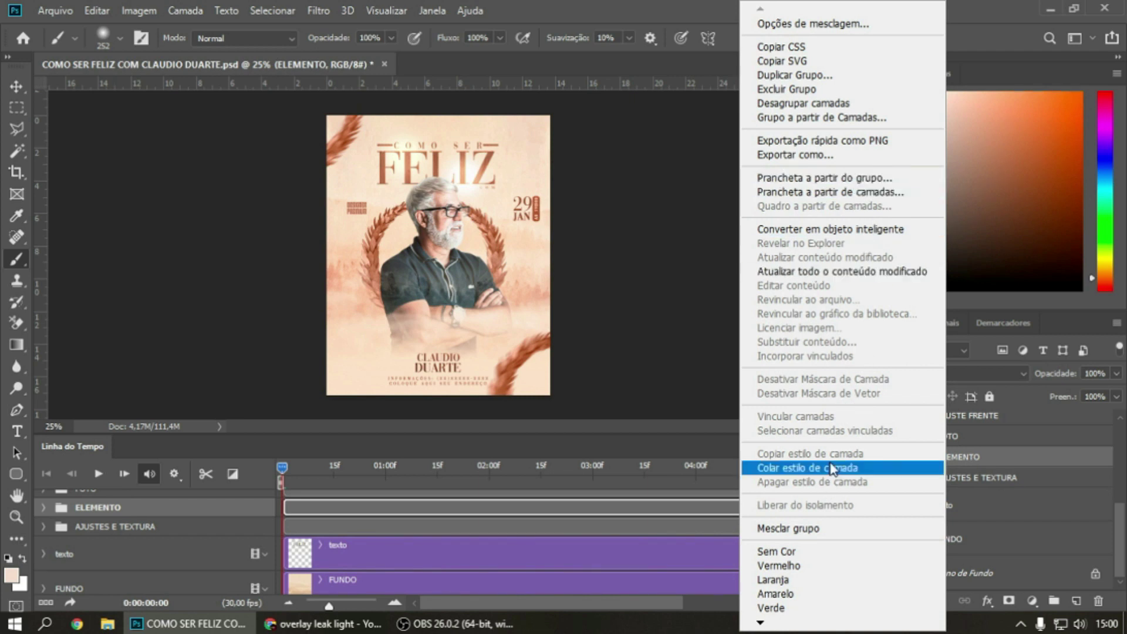
{"action": "left_click", "coordinate": [973, 457]}
{"action": "right_click", "coordinate": [974, 457]}
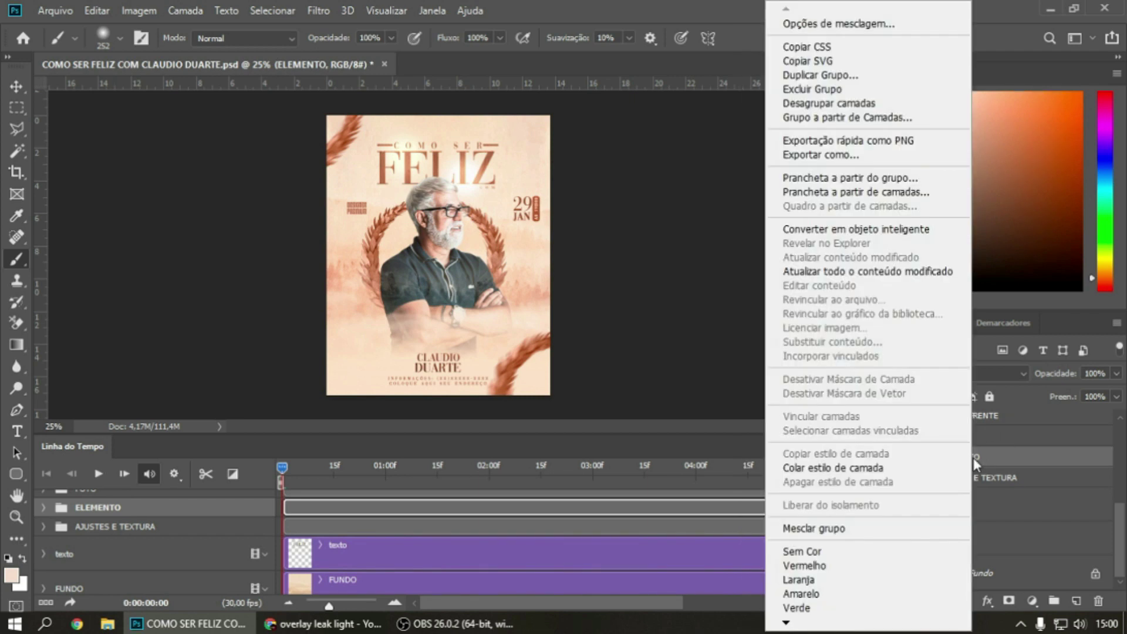
{"action": "left_click", "coordinate": [854, 229]}
Convert the FOTO layer into a smart object
{"action": "left_click", "coordinate": [891, 436]}
{"action": "right_click", "coordinate": [957, 438]}
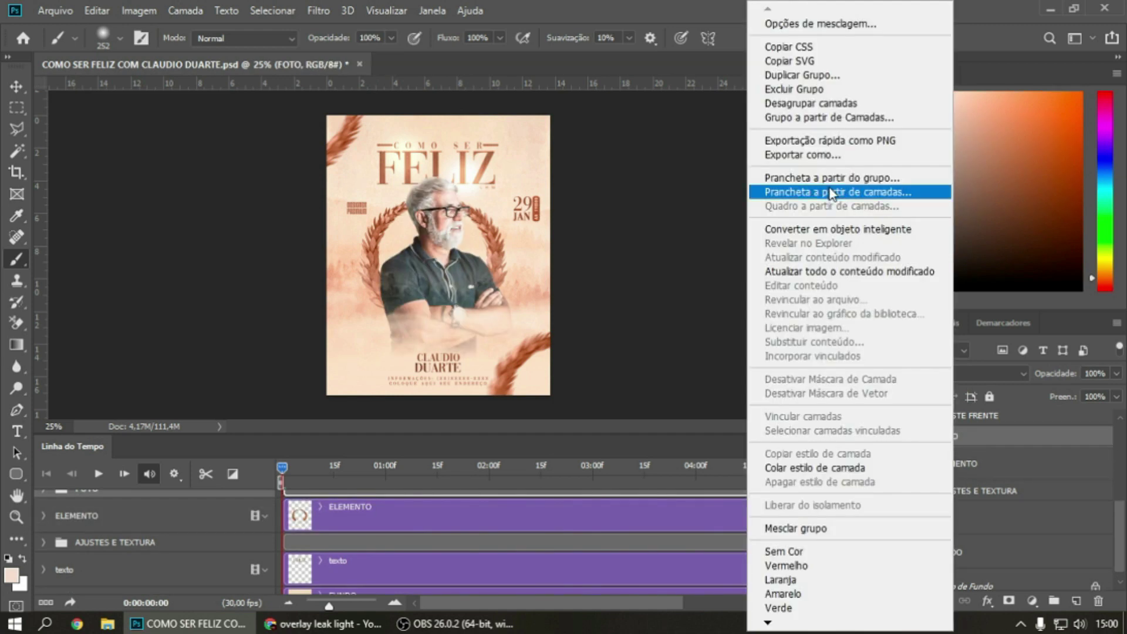
{"action": "left_click", "coordinate": [845, 229]}
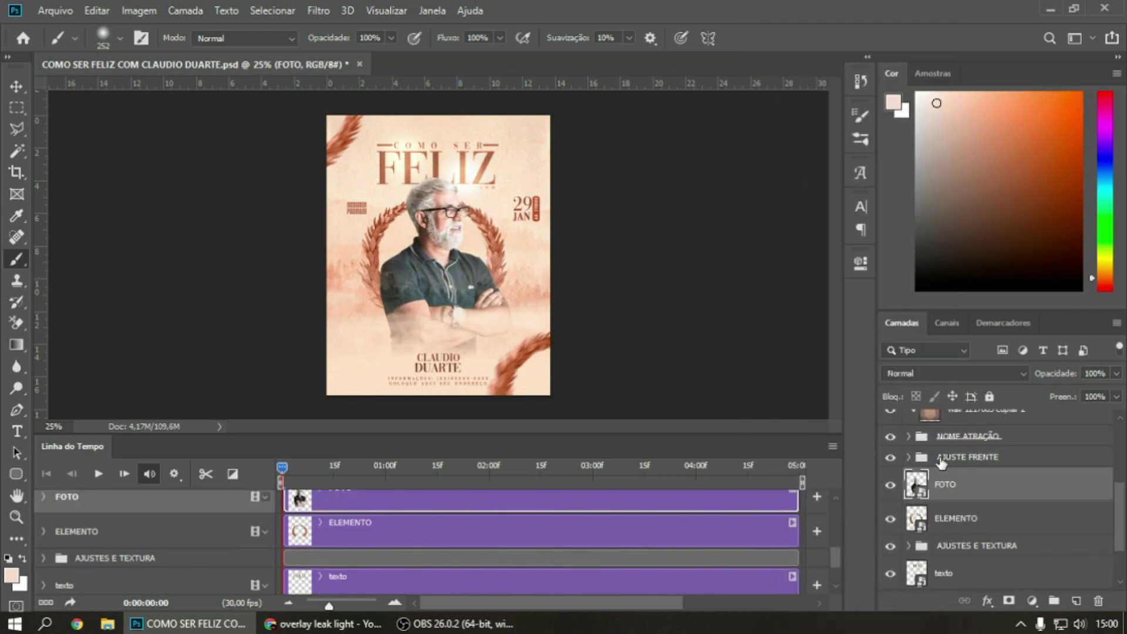
Compare the AJUSTE FRENTE overlay on and off, then convert it into a smart object
{"action": "left_click", "coordinate": [890, 458]}
{"action": "left_click", "coordinate": [890, 458]}
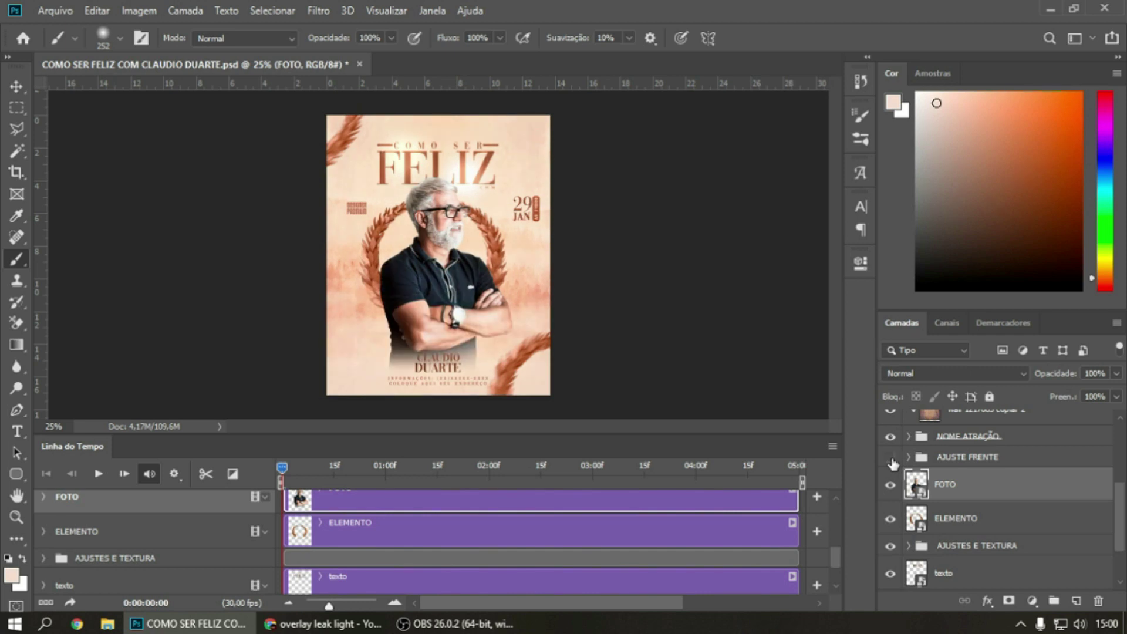
{"action": "left_click", "coordinate": [890, 458]}
{"action": "left_click", "coordinate": [891, 458]}
{"action": "left_click", "coordinate": [890, 458]}
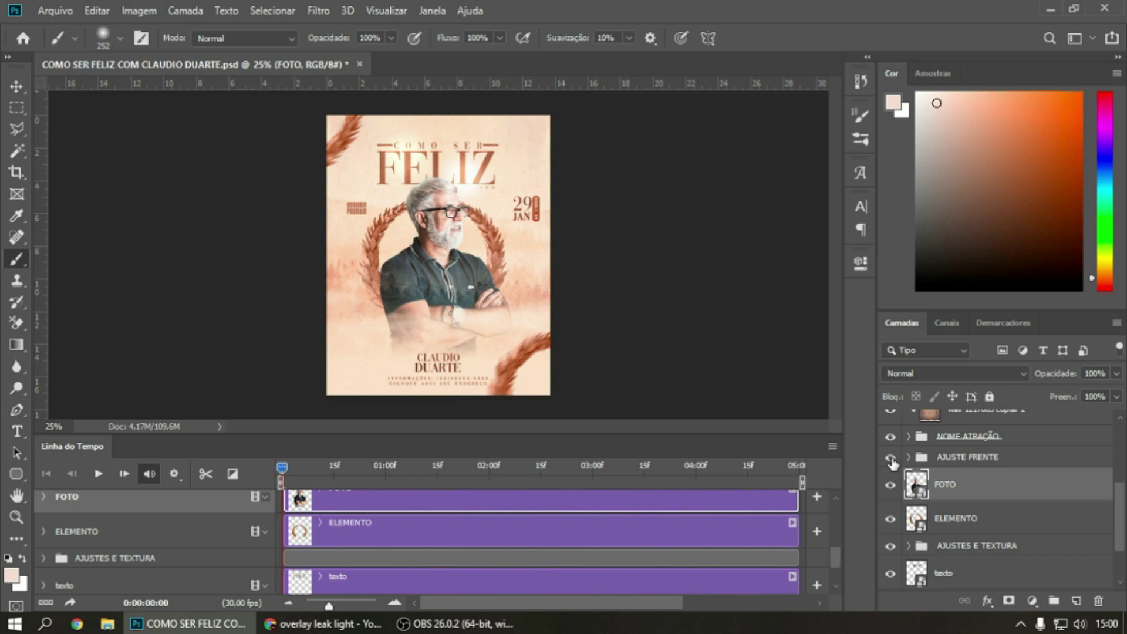
{"action": "left_click", "coordinate": [909, 458]}
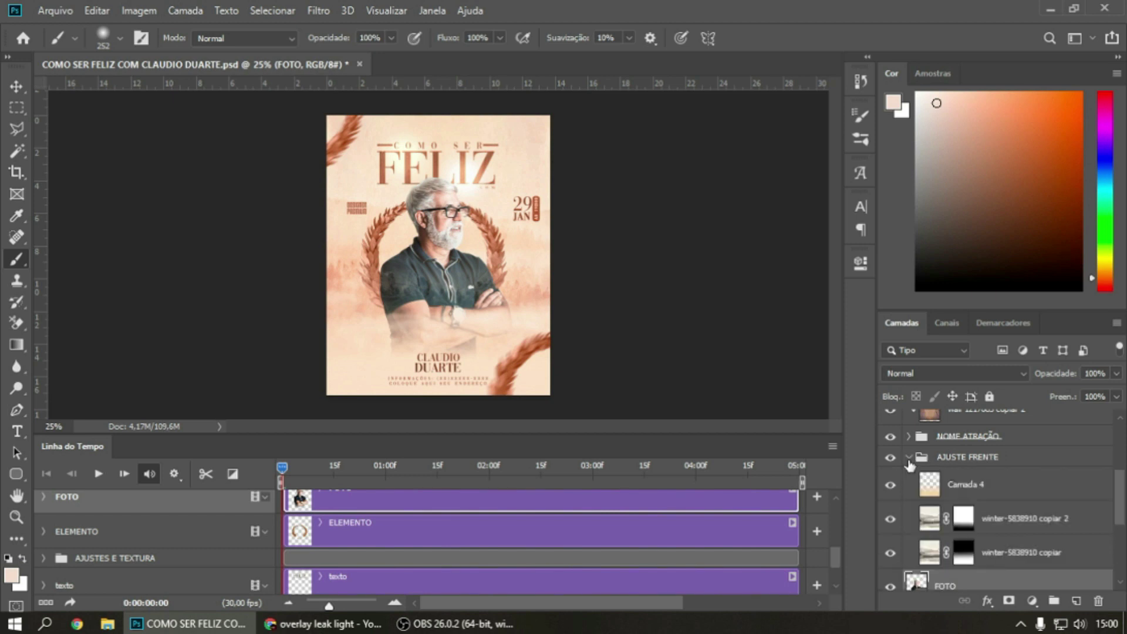
{"action": "right_click", "coordinate": [950, 458]}
{"action": "left_click", "coordinate": [879, 229]}
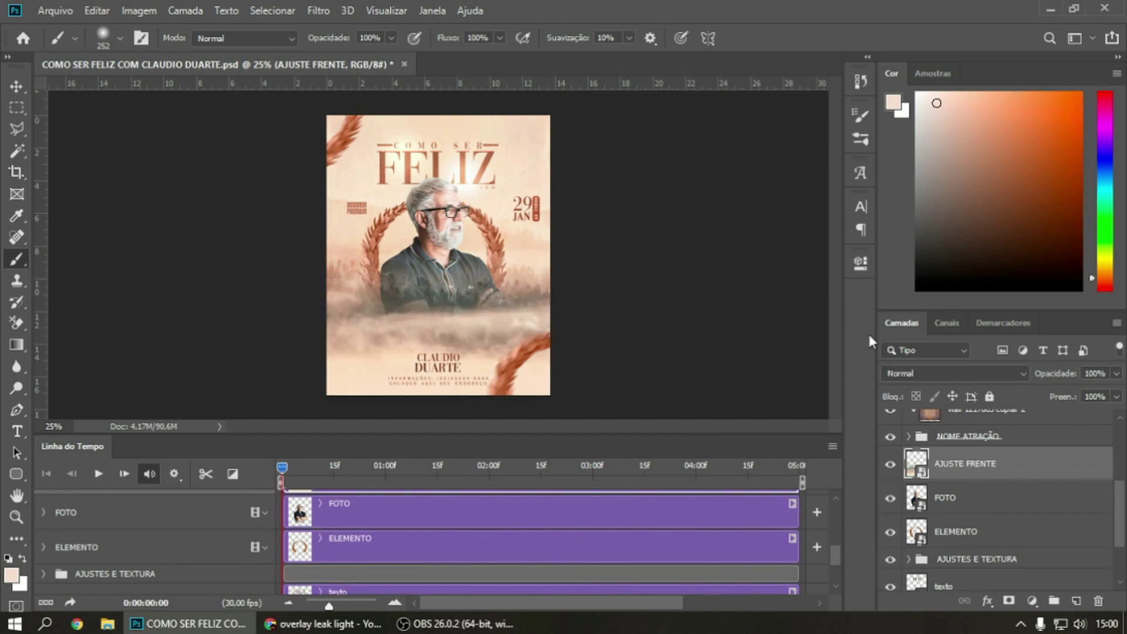
Set the AJUSTE FRENTE blend mode to Divisão
{"action": "left_click", "coordinate": [952, 374]}
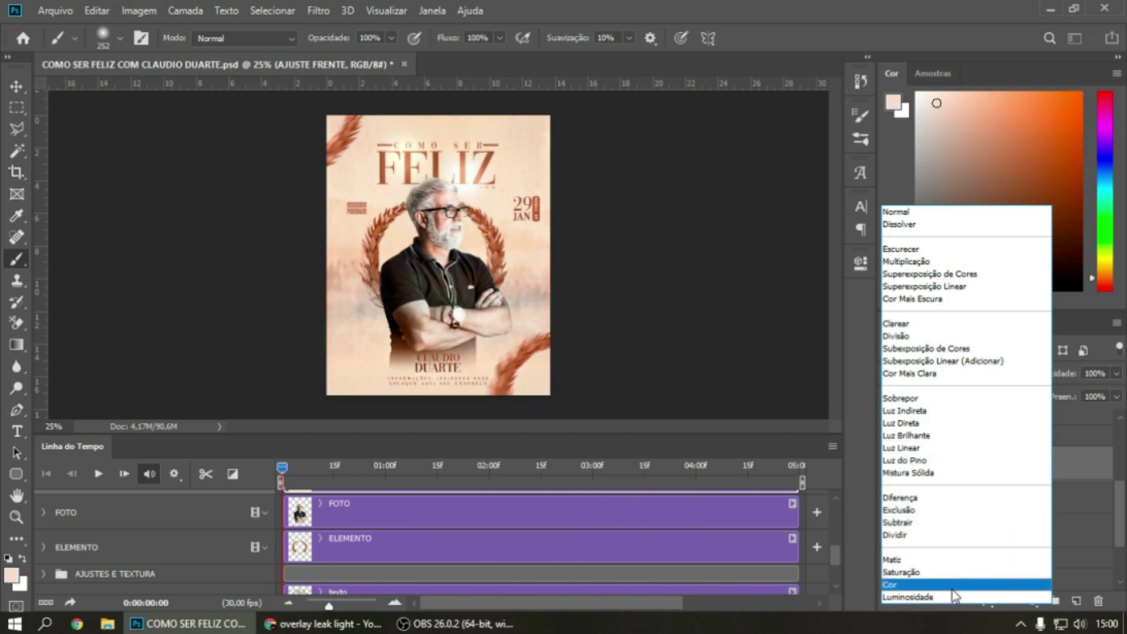
{"action": "left_click", "coordinate": [955, 337]}
{"action": "left_click", "coordinate": [889, 466]}
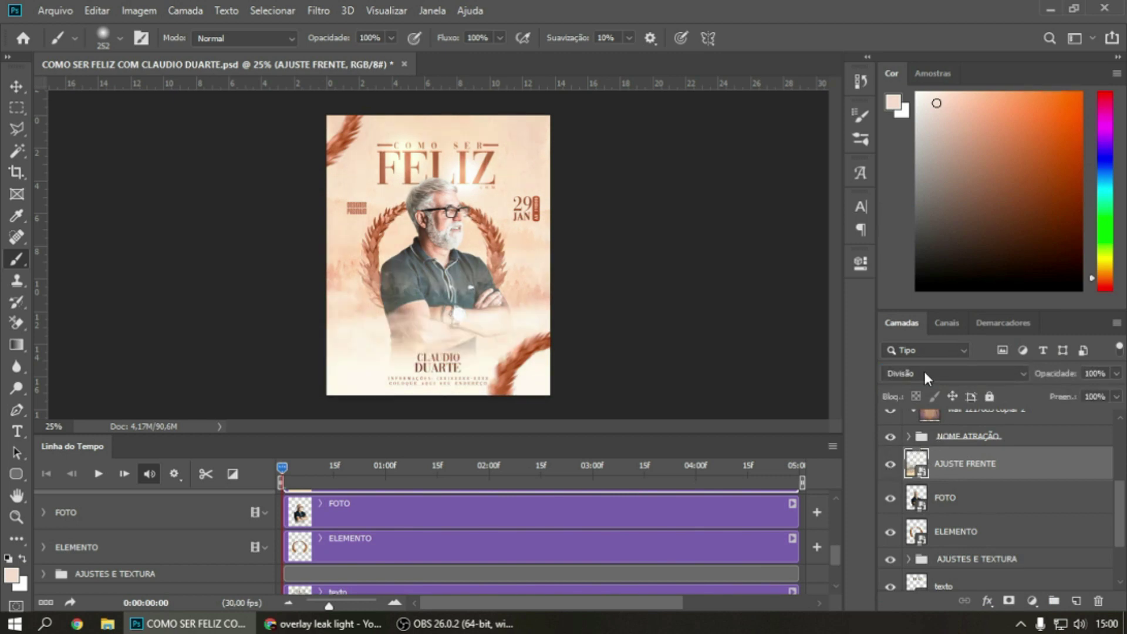
{"action": "scroll", "coordinate": [903, 468], "scroll_direction": "up", "scroll_amount": 1}
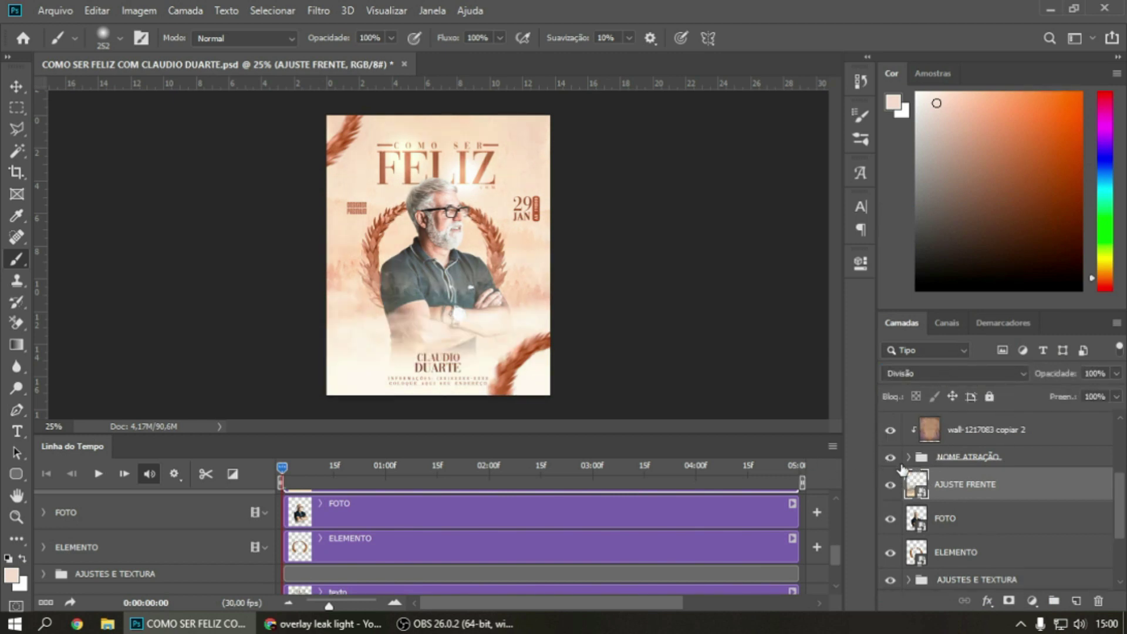
Rasterize NOME ATRAÇÃO with its clipped wall texture and merge them into one layer
{"action": "left_click", "coordinate": [891, 457]}
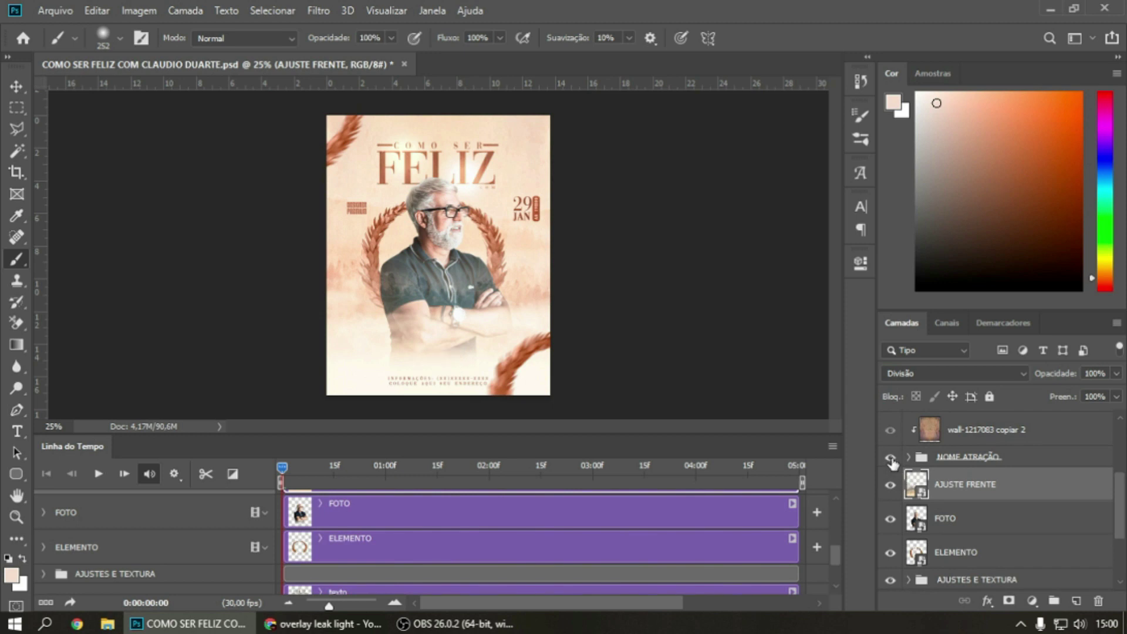
{"action": "left_click", "coordinate": [998, 465]}
{"action": "left_click", "coordinate": [1010, 434], "text": "ctrl"}
{"action": "scroll", "coordinate": [1010, 452], "scroll_direction": "up", "scroll_amount": 2}
{"action": "right_click", "coordinate": [998, 473]}
{"action": "left_click", "coordinate": [858, 258]}
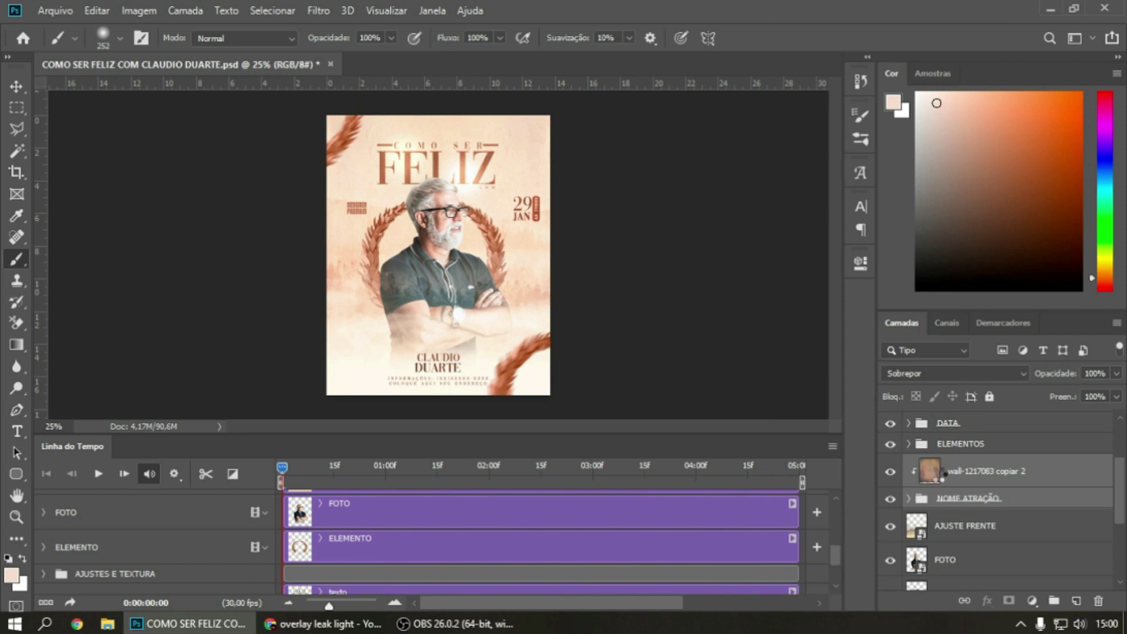
{"action": "key", "text": "ctrl+e"}
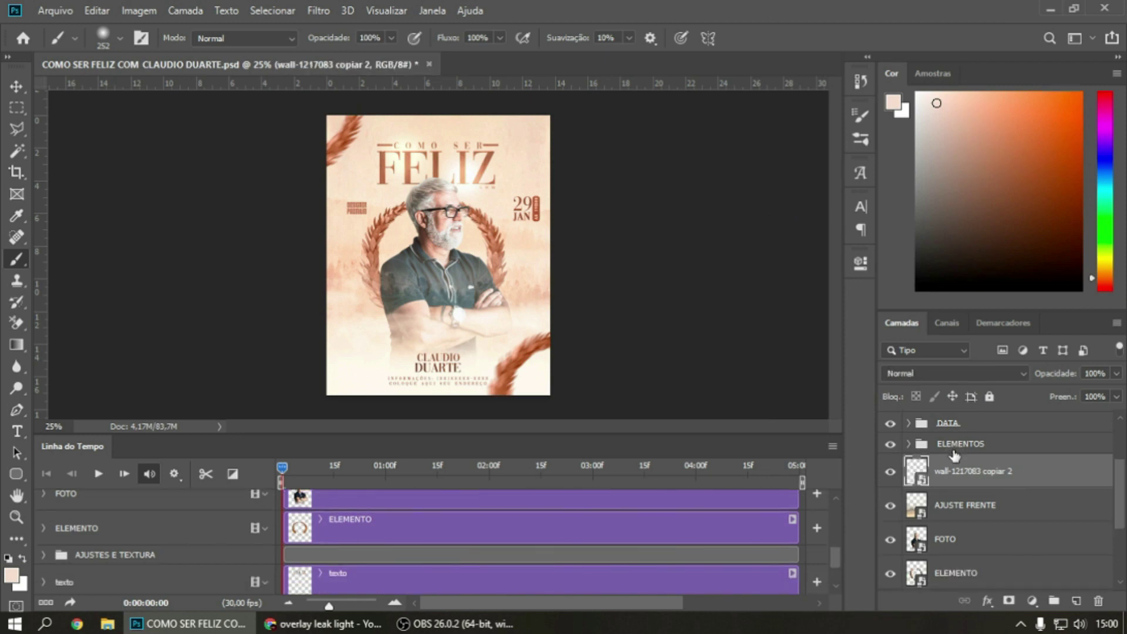
Convert the ELEMENTOS group into a smart object
{"action": "left_click", "coordinate": [962, 444]}
{"action": "right_click", "coordinate": [960, 445]}
{"action": "left_click", "coordinate": [889, 229]}
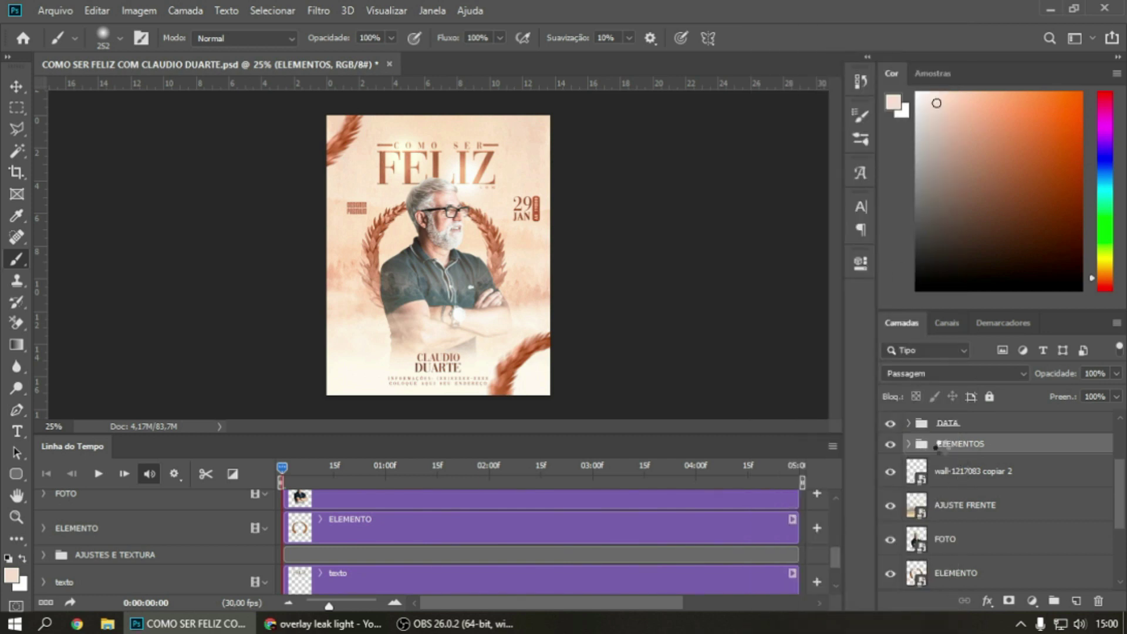
{"action": "scroll", "coordinate": [904, 492], "scroll_direction": "up", "scroll_amount": 2}
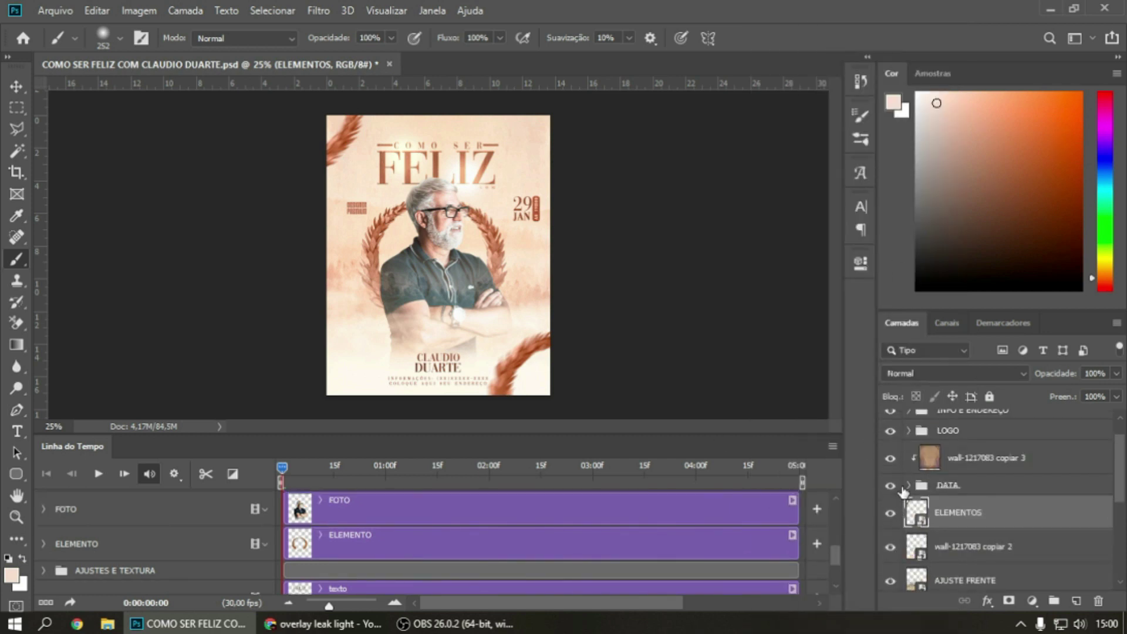
Combine DATA and its wall texture into a smart object named 'data'
{"action": "left_click", "coordinate": [972, 485]}
{"action": "left_click", "coordinate": [980, 463], "text": "shift"}
{"action": "right_click", "coordinate": [982, 460]}
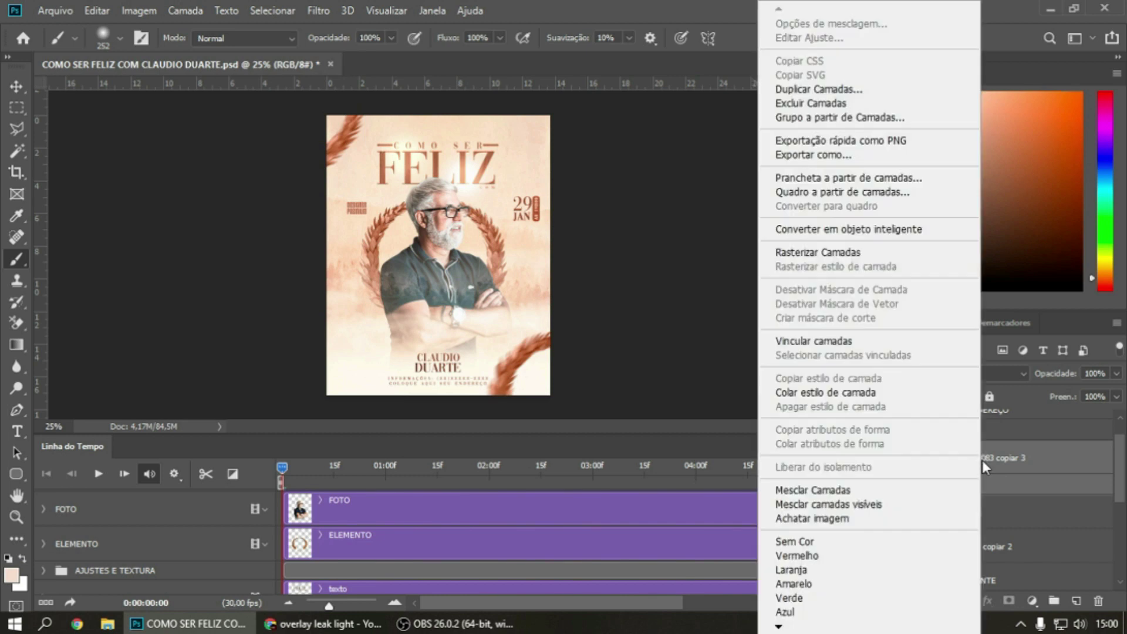
{"action": "left_click", "coordinate": [869, 230]}
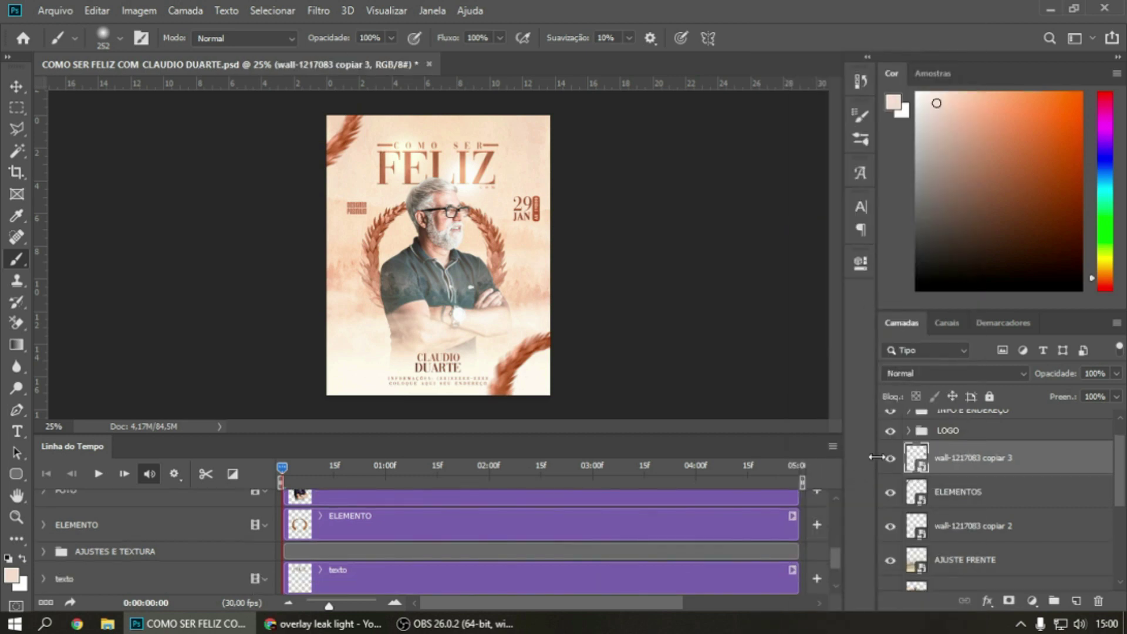
{"action": "double_click", "coordinate": [972, 460]}
{"action": "type", "text": "da"}
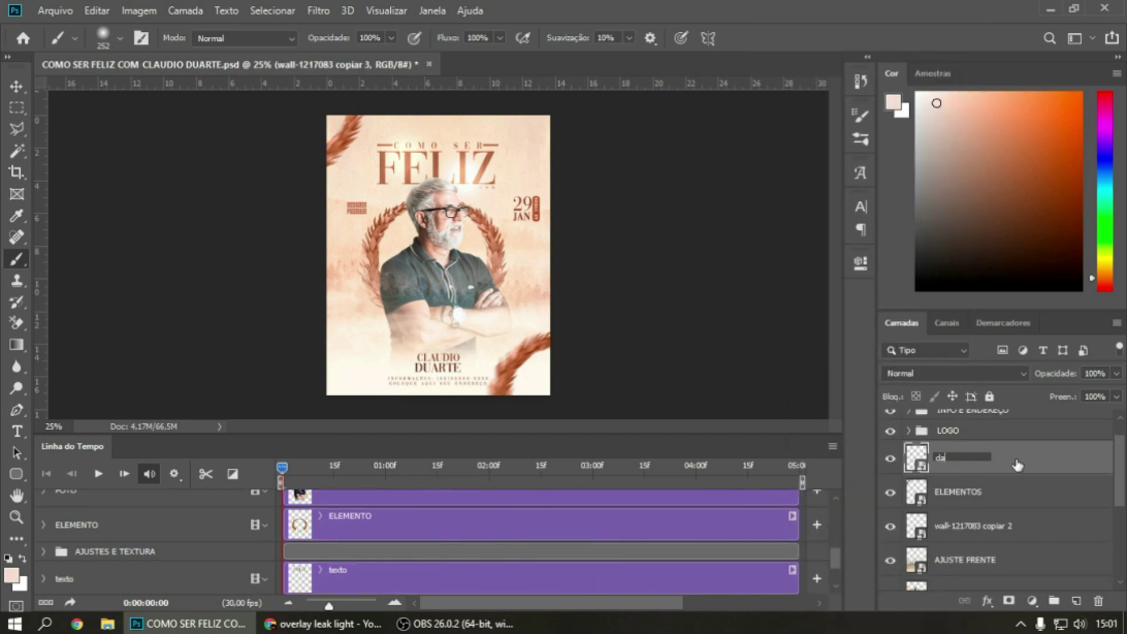
{"action": "type", "text": "ta"}
{"action": "key", "text": "Return"}
Convert the LOGO group into a smart object
{"action": "left_click", "coordinate": [961, 534]}
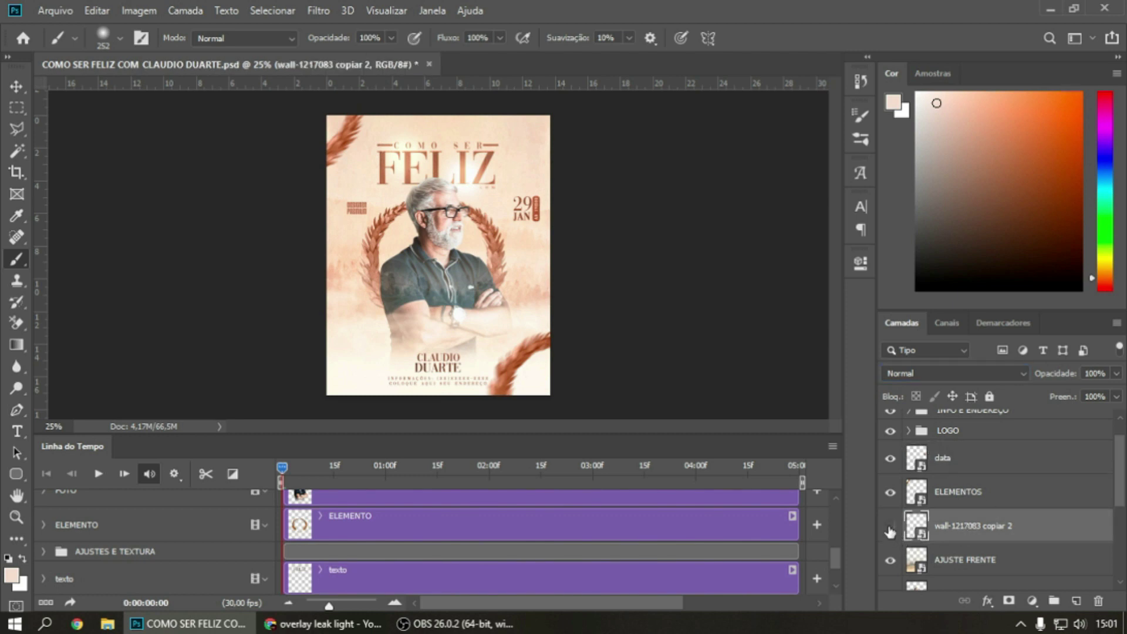
{"action": "double_click", "coordinate": [963, 526]}
{"action": "left_click", "coordinate": [948, 430]}
{"action": "scroll", "coordinate": [998, 470], "scroll_direction": "up", "scroll_amount": 1}
{"action": "right_click", "coordinate": [952, 445]}
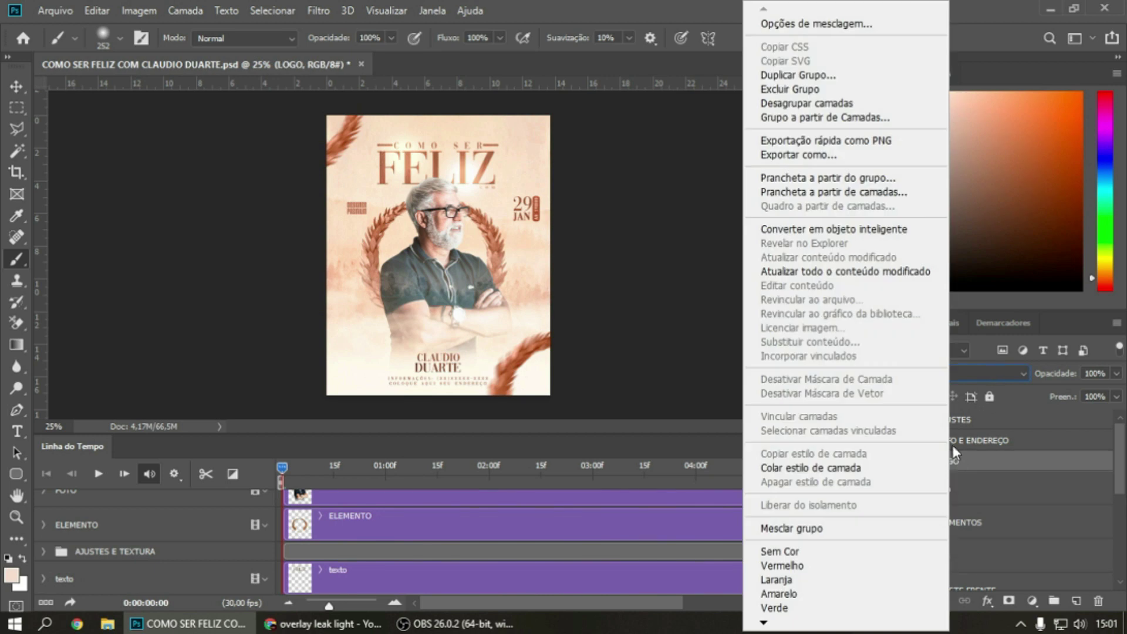
{"action": "left_click", "coordinate": [891, 233]}
Convert the INFO E ENDEREÇO group into a smart object
{"action": "left_click", "coordinate": [968, 440]}
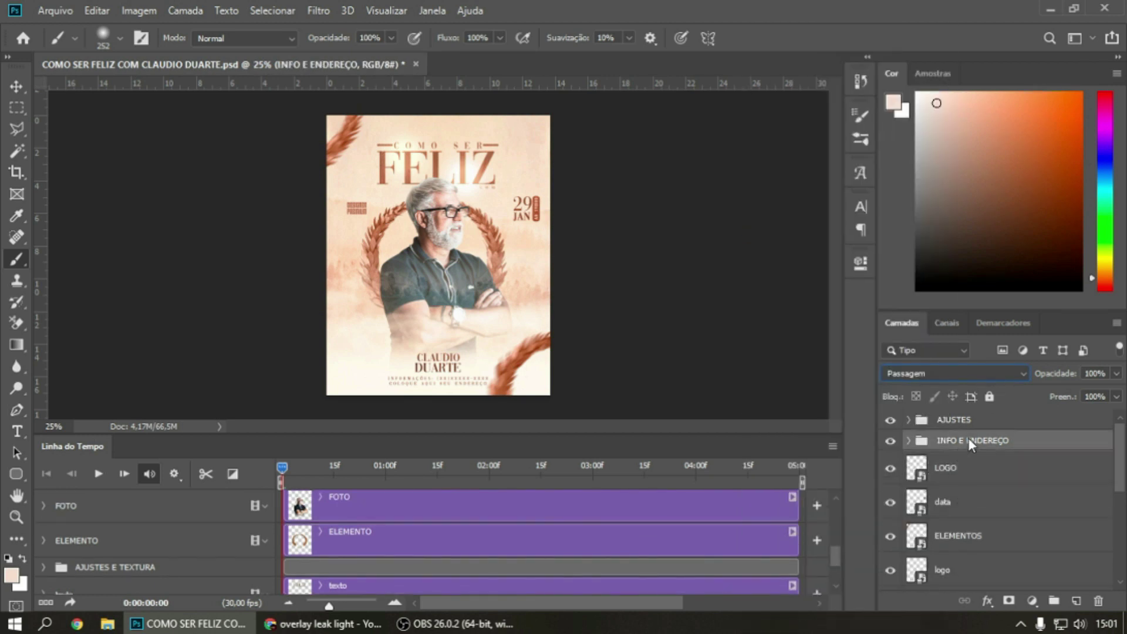
{"action": "right_click", "coordinate": [968, 438]}
{"action": "left_click", "coordinate": [858, 231]}
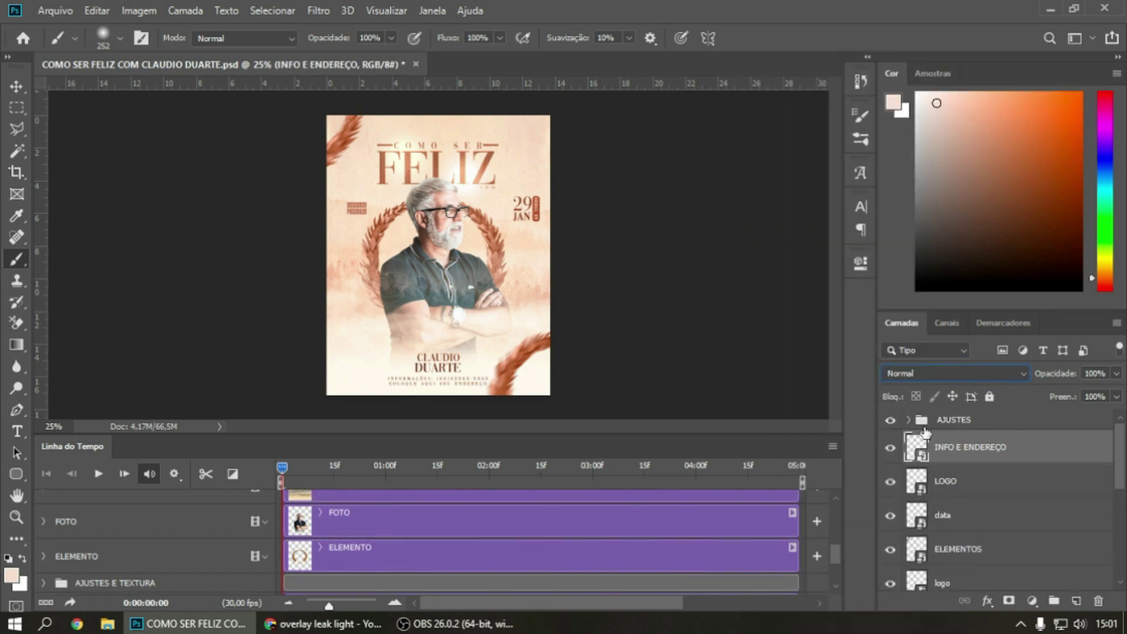
Try converting the AJUSTES group into a smart object, then undo it
{"action": "left_click", "coordinate": [963, 421]}
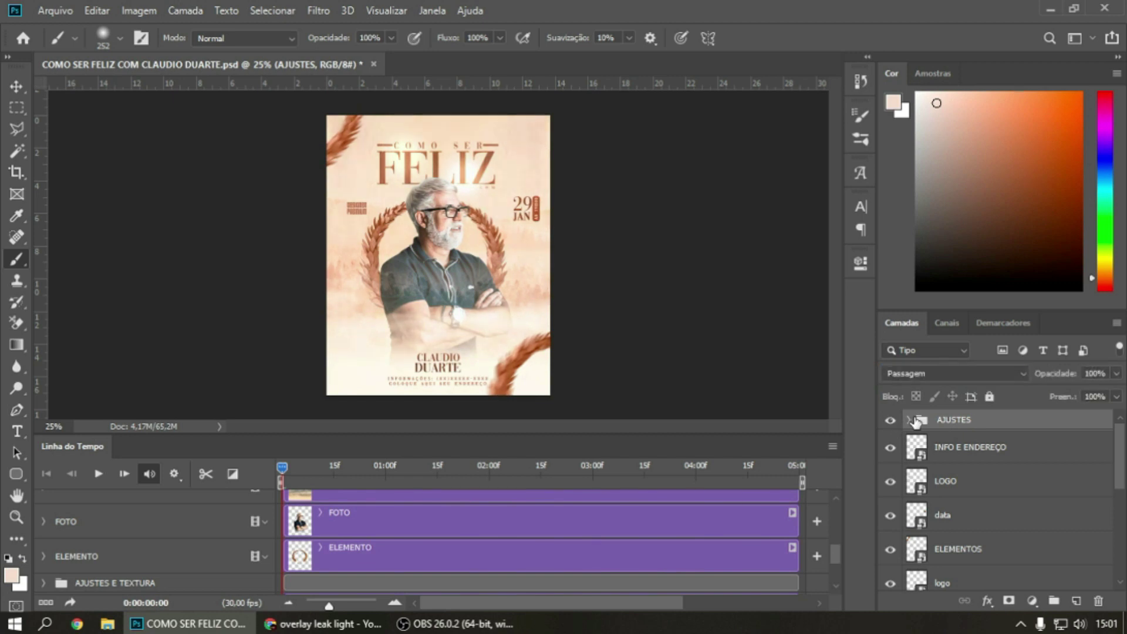
{"action": "left_click", "coordinate": [908, 420]}
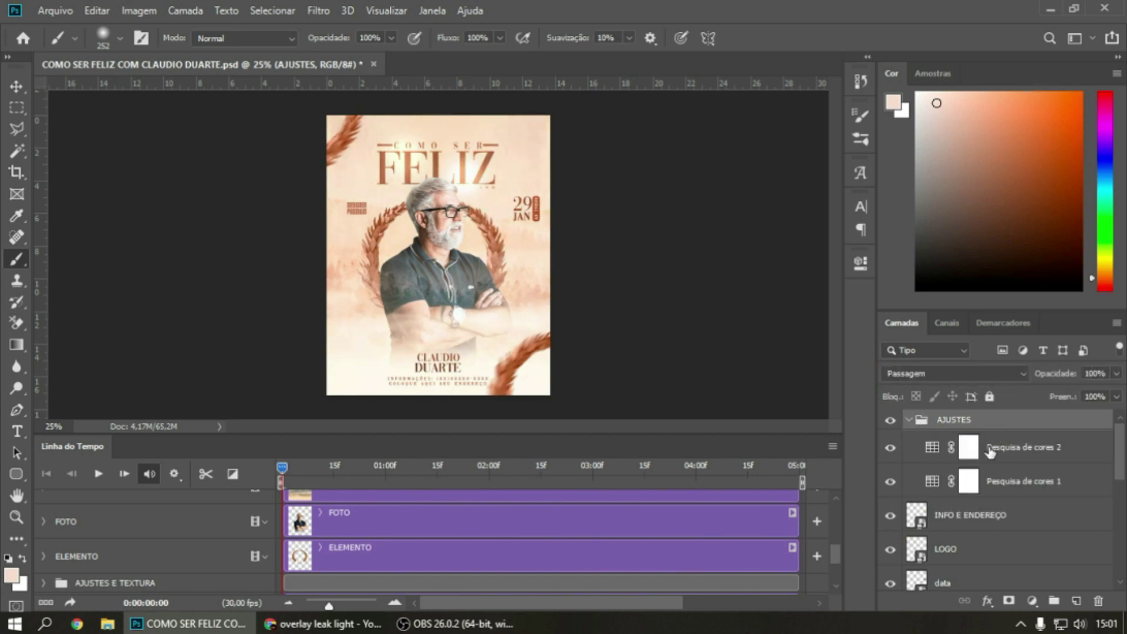
{"action": "left_click", "coordinate": [910, 420]}
{"action": "right_click", "coordinate": [952, 420]}
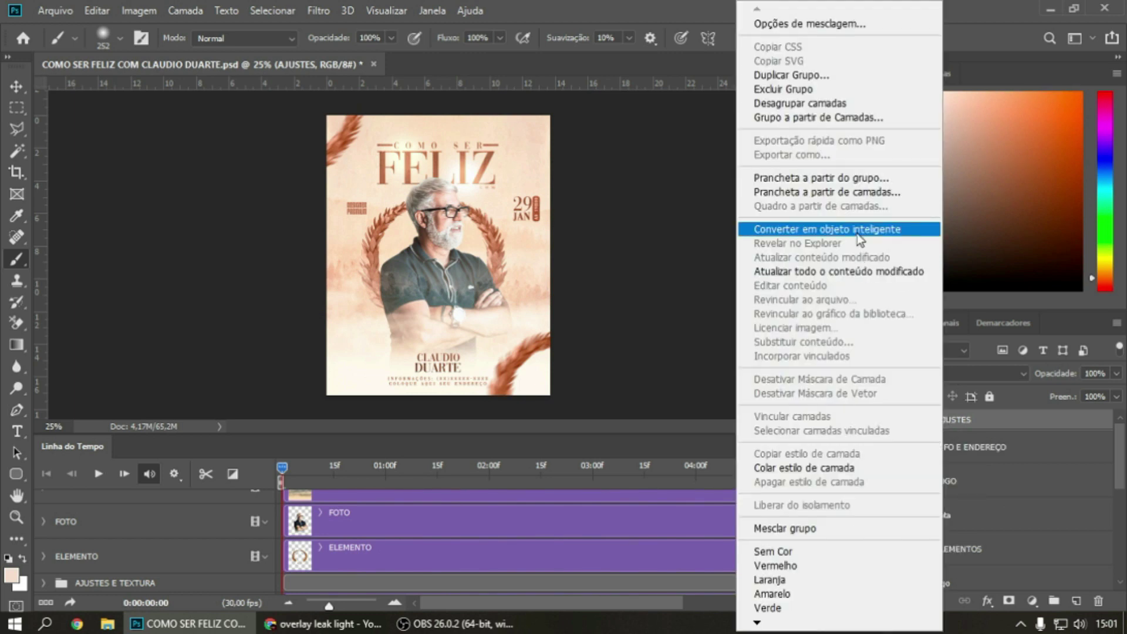
{"action": "left_click", "coordinate": [857, 230]}
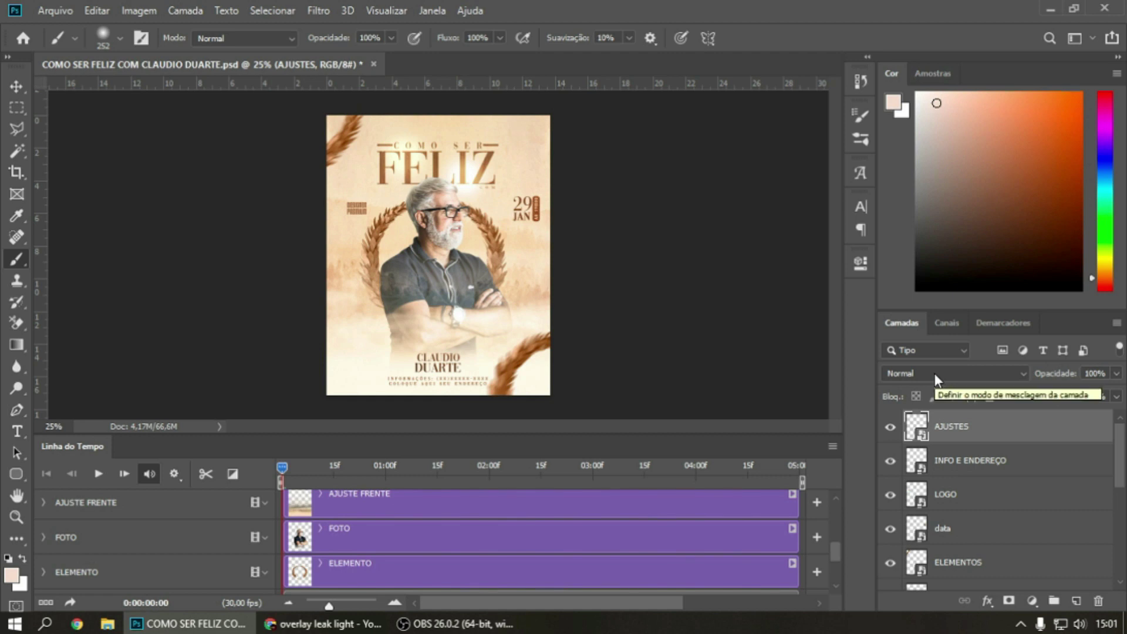
{"action": "key", "text": "ctrl+z"}
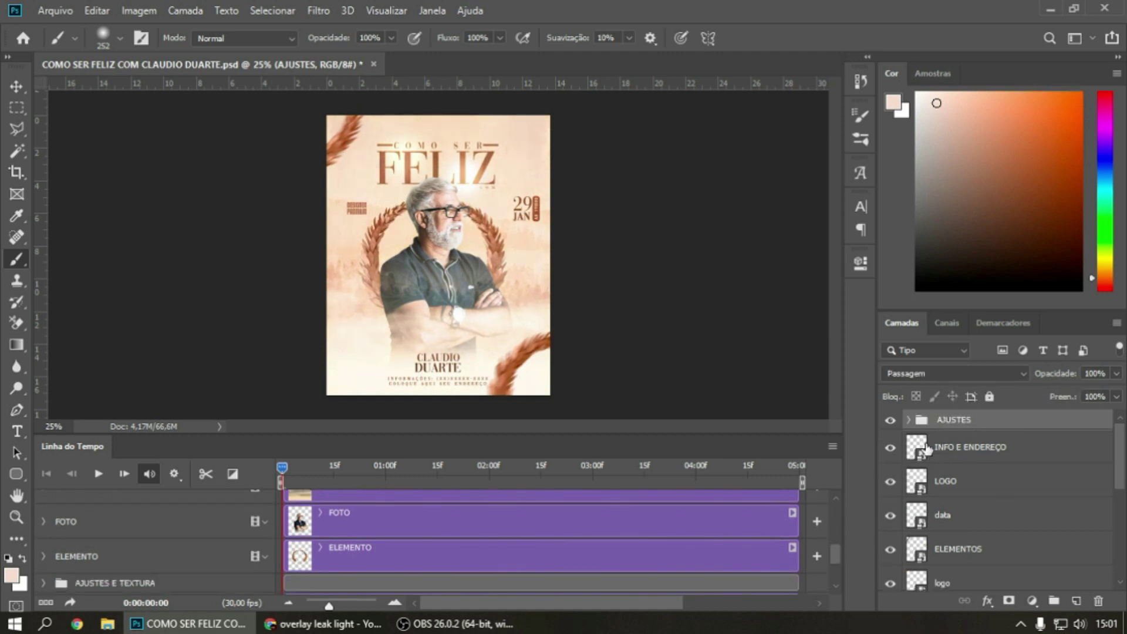
{"action": "scroll", "coordinate": [736, 528], "scroll_direction": "down", "scroll_amount": 1}
{"action": "scroll", "coordinate": [925, 523], "scroll_direction": "down", "scroll_amount": 3}
{"action": "scroll", "coordinate": [925, 522], "scroll_direction": "down", "scroll_amount": 3}
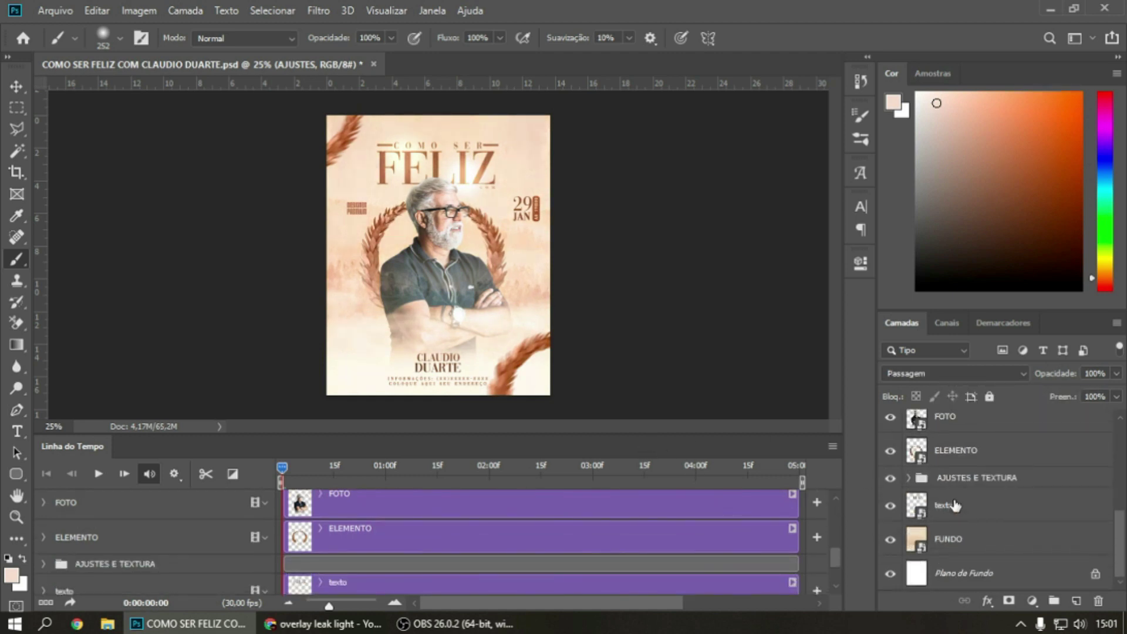
{"action": "left_click", "coordinate": [951, 539]}
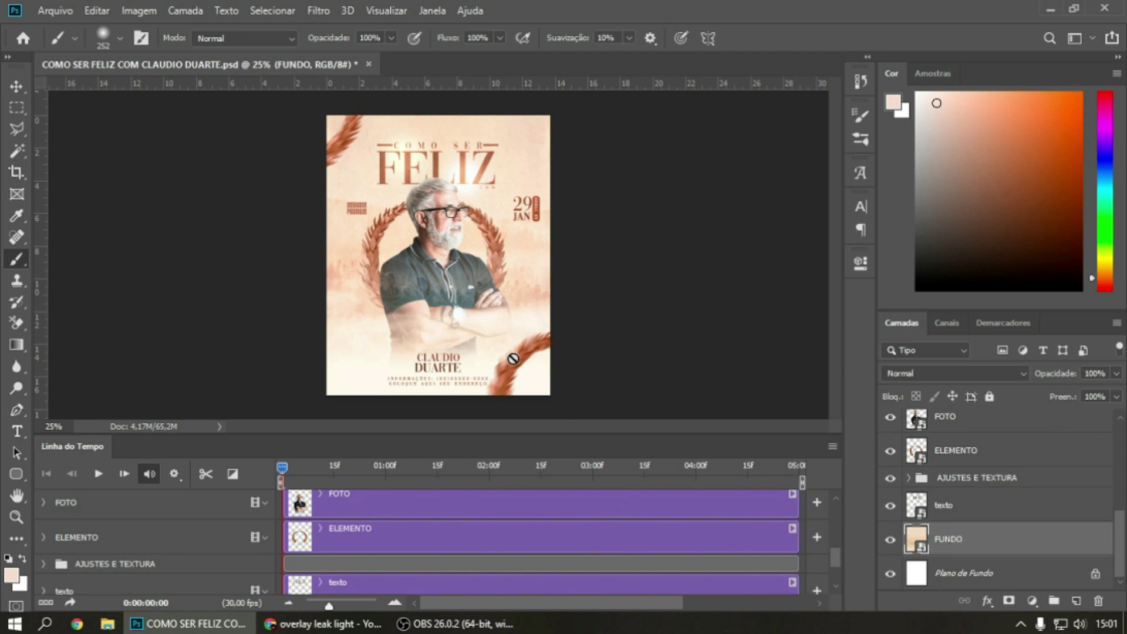
{"action": "scroll", "coordinate": [480, 581], "scroll_direction": "down", "scroll_amount": 2}
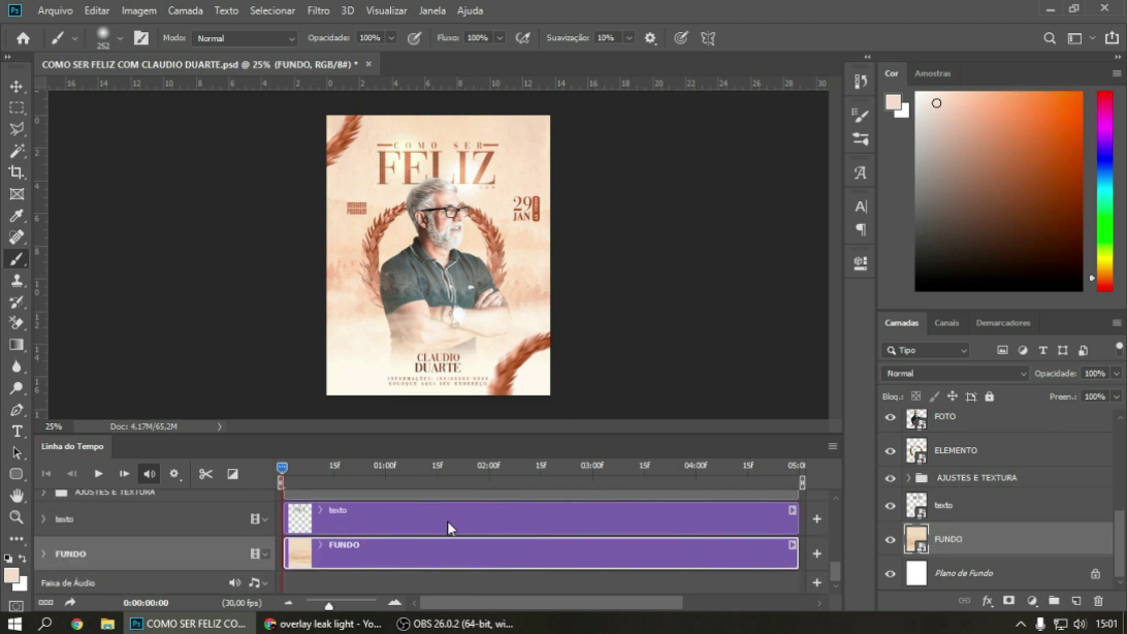
{"action": "left_click", "coordinate": [288, 603]}
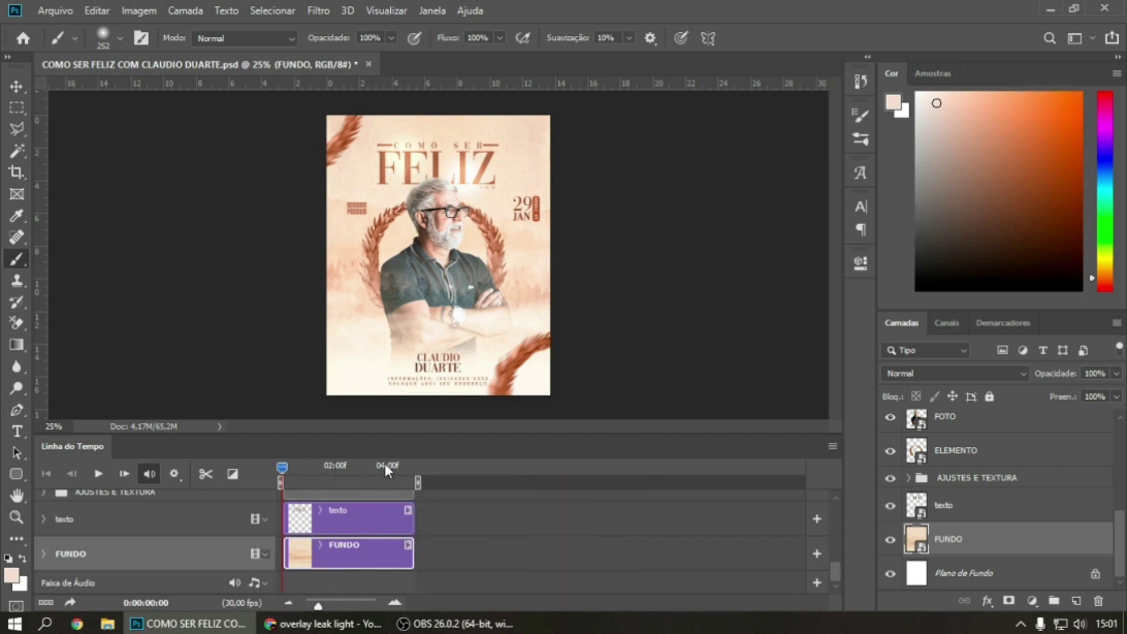
{"action": "mouse_move", "coordinate": [279, 470]}
{"action": "left_mouse_down"}
{"action": "mouse_move", "coordinate": [312, 464]}
{"action": "mouse_move", "coordinate": [285, 458]}
{"action": "mouse_move", "coordinate": [283, 468]}
{"action": "left_mouse_up"}
{"action": "mouse_move", "coordinate": [415, 555]}
{"action": "left_mouse_down"}
{"action": "mouse_move", "coordinate": [688, 542]}
{"action": "mouse_move", "coordinate": [416, 553]}
{"action": "left_mouse_up"}
Set the FUNDO clip's motion to Zoom with Mais zoom
{"action": "right_click", "coordinate": [313, 552]}
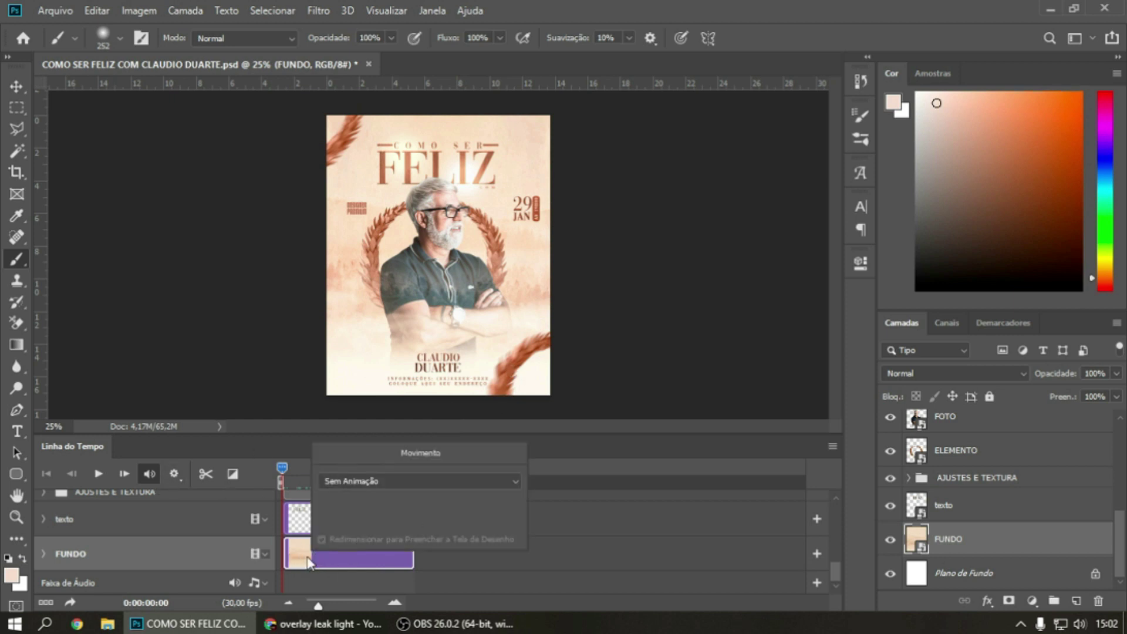
{"action": "left_click", "coordinate": [320, 561]}
{"action": "right_click", "coordinate": [336, 553]}
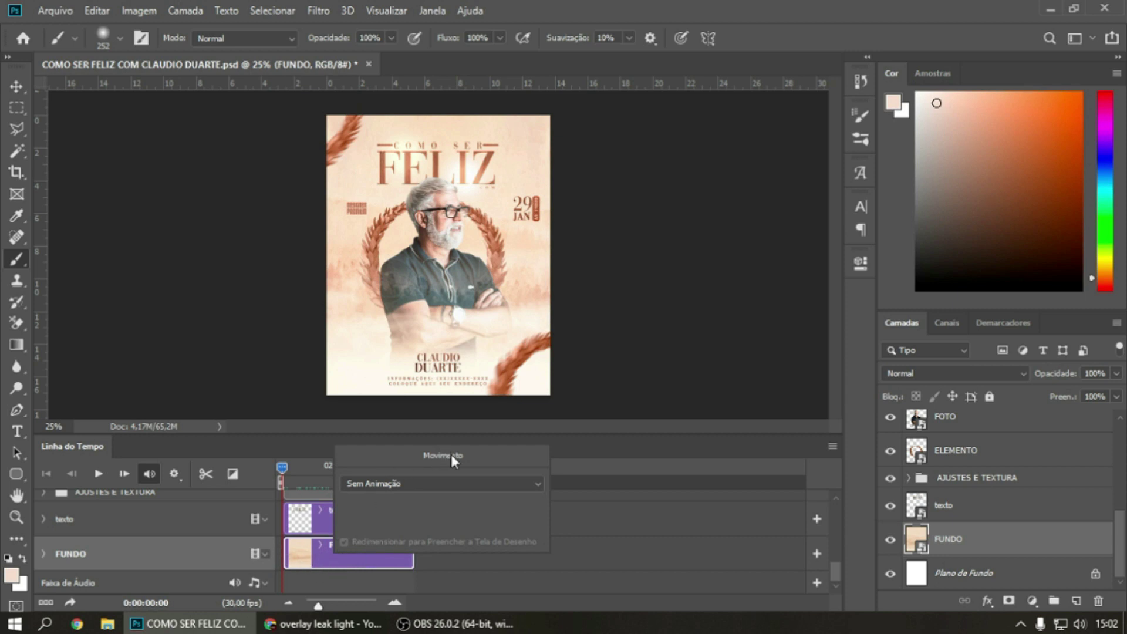
{"action": "left_click", "coordinate": [422, 488]}
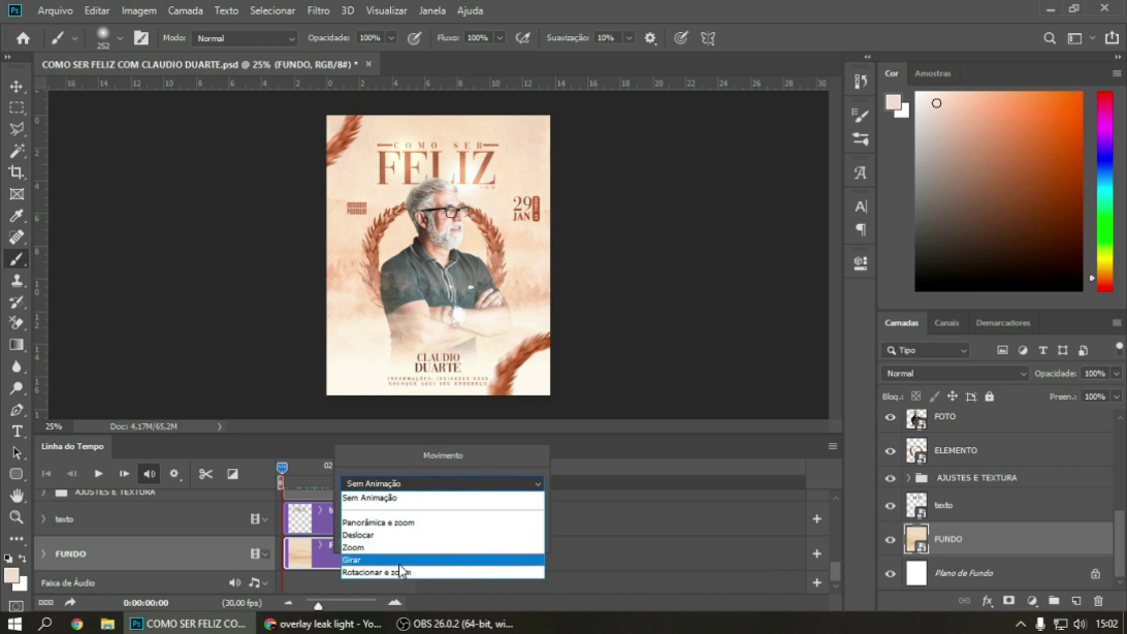
{"action": "left_click", "coordinate": [389, 551]}
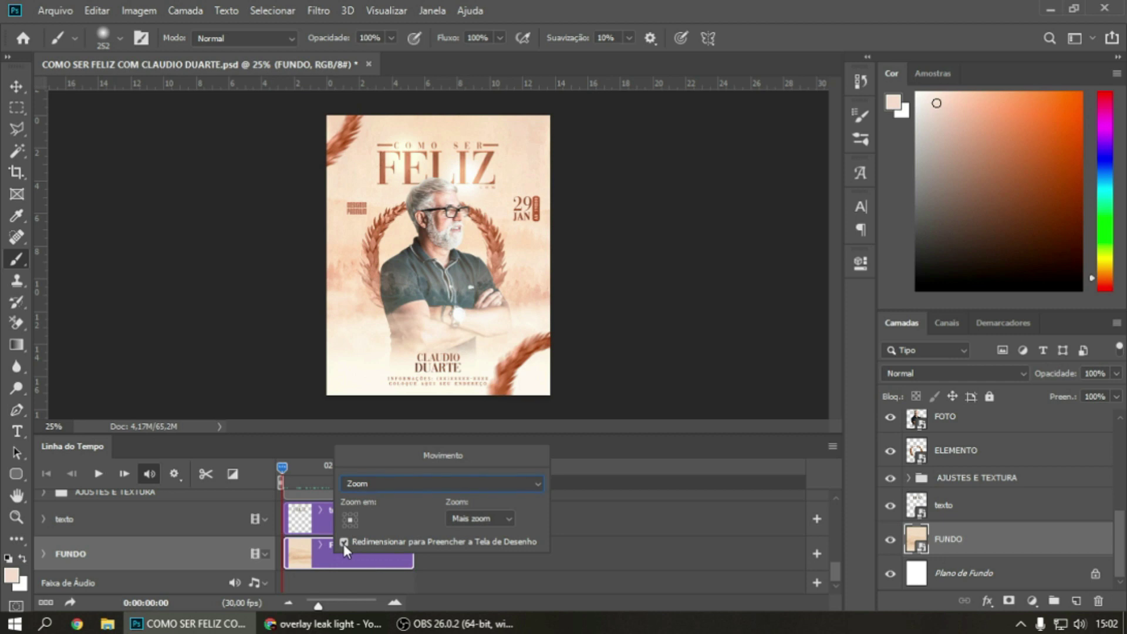
{"action": "left_click", "coordinate": [317, 559]}
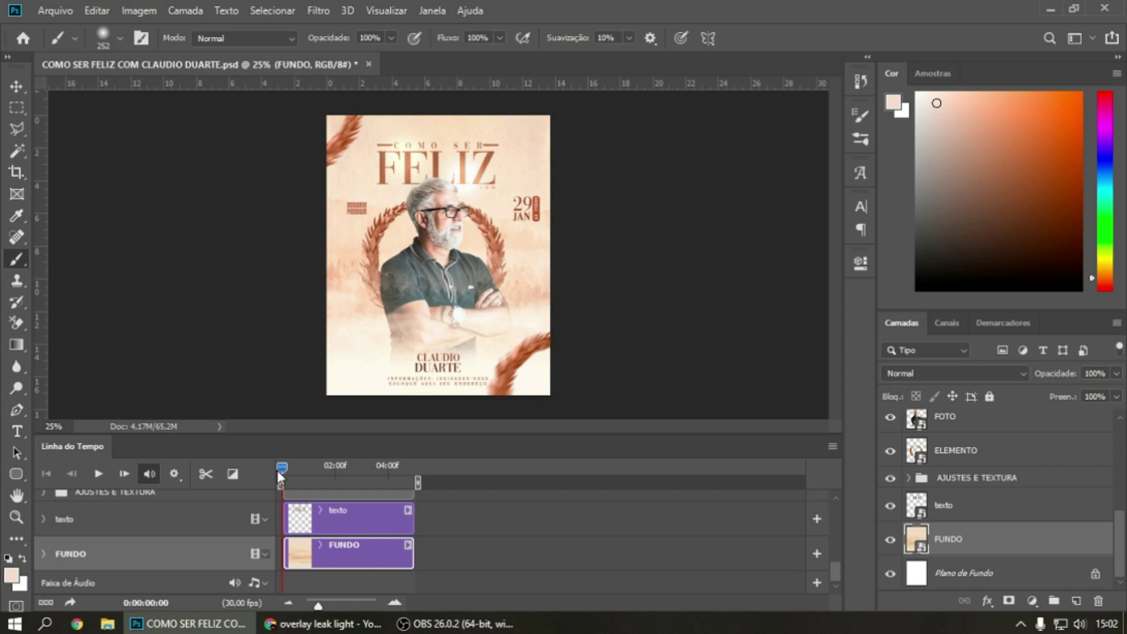
Preview the poster near 2 seconds, then drag the FUNDO clip's end out to about 14 seconds
{"action": "left_click_drag", "start_coordinate": [281, 469], "coordinate": [337, 468]}
{"action": "key", "text": "ctrl+plus"}
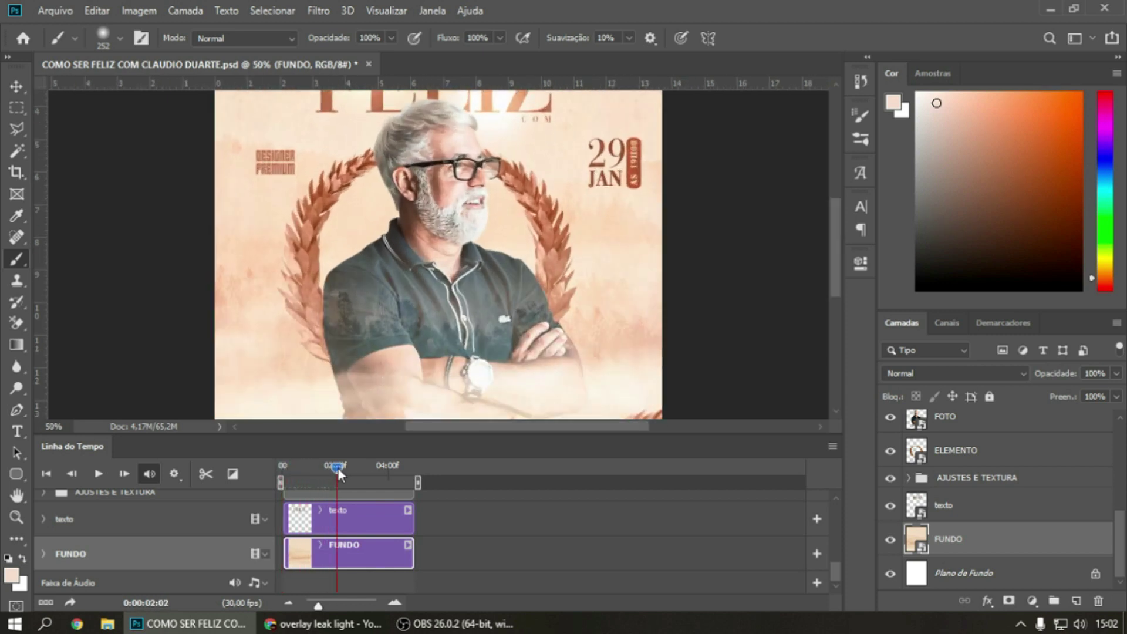
{"action": "mouse_move", "coordinate": [335, 466]}
{"action": "left_mouse_down"}
{"action": "mouse_move", "coordinate": [294, 466]}
{"action": "mouse_move", "coordinate": [418, 452]}
{"action": "mouse_move", "coordinate": [283, 457]}
{"action": "left_mouse_up"}
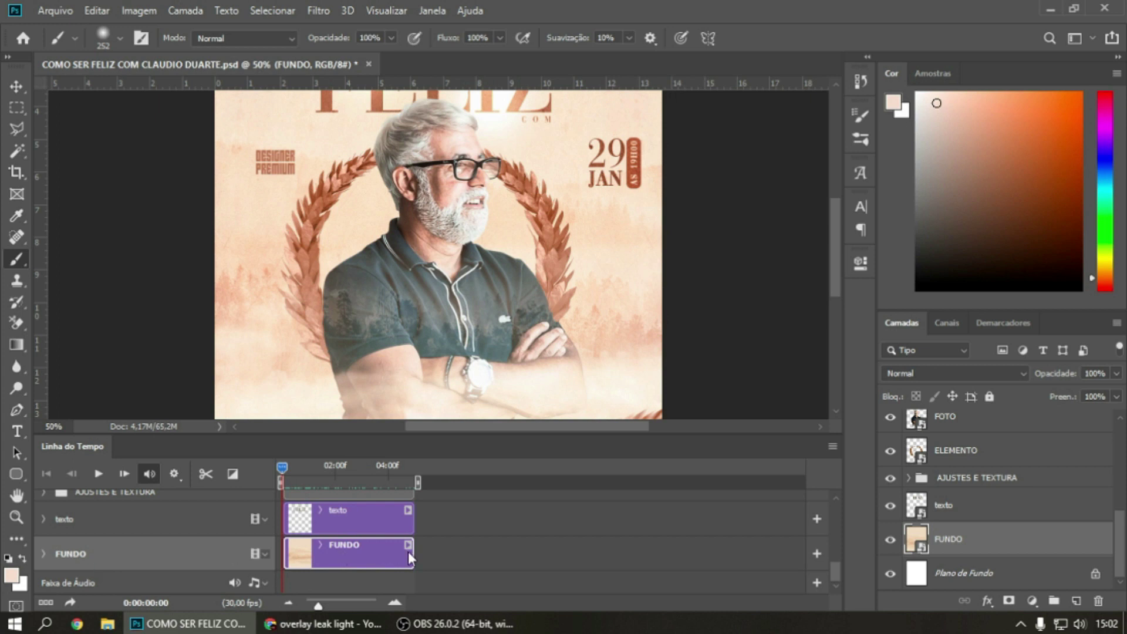
{"action": "left_click_drag", "start_coordinate": [411, 550], "coordinate": [677, 542]}
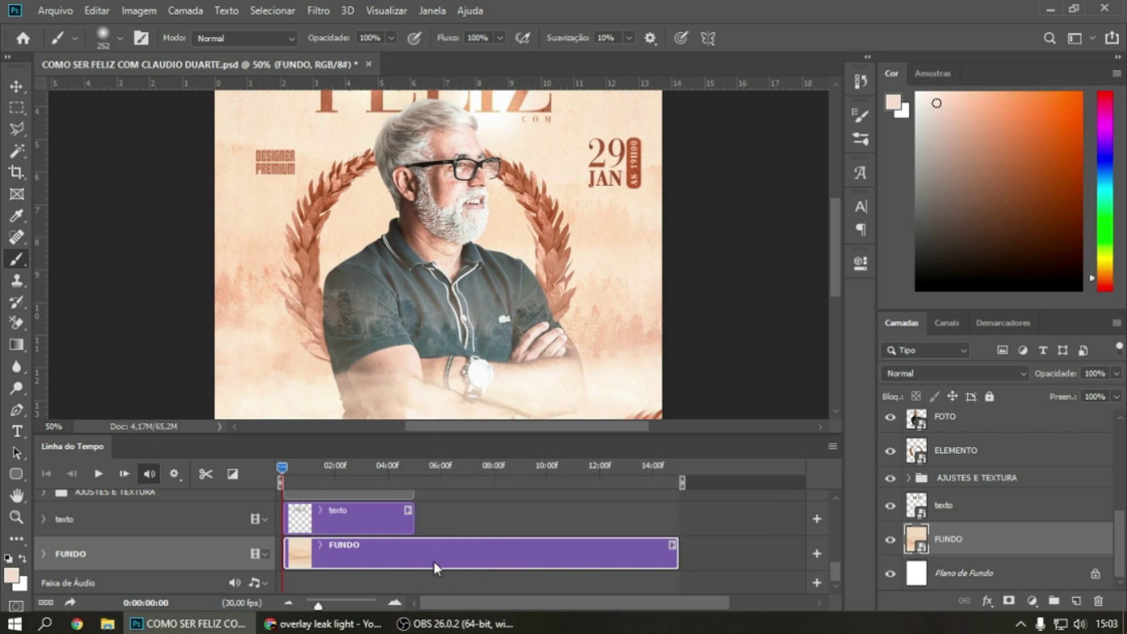
{"action": "scroll", "coordinate": [457, 487], "scroll_direction": "down", "scroll_amount": 1}
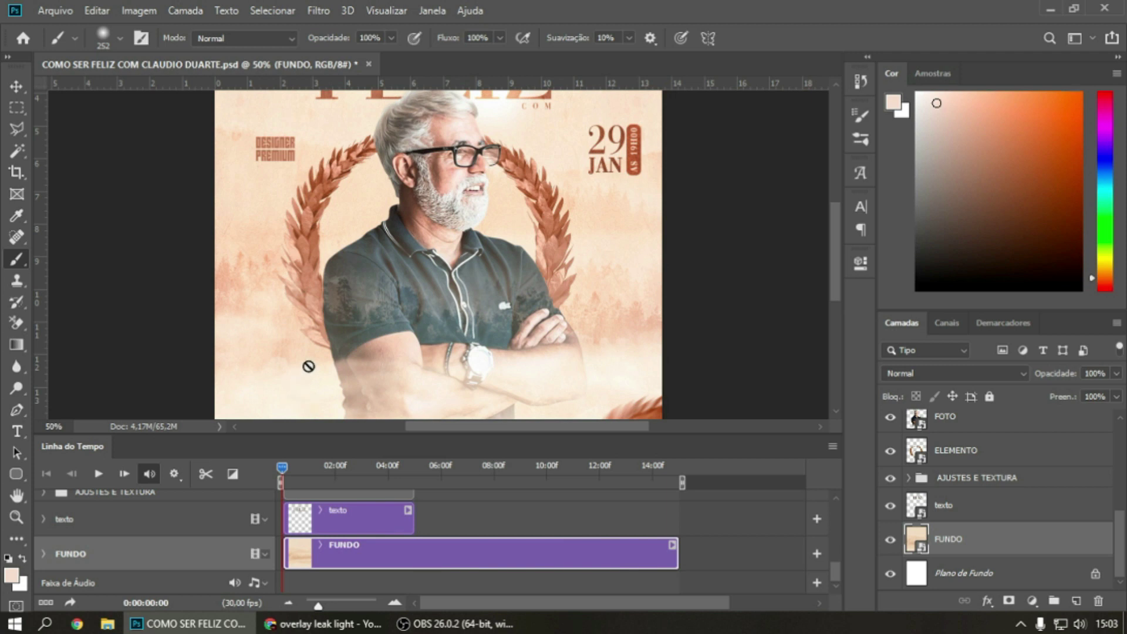
Remove the end Transformação keyframe from the FUNDO track
{"action": "left_click", "coordinate": [43, 554]}
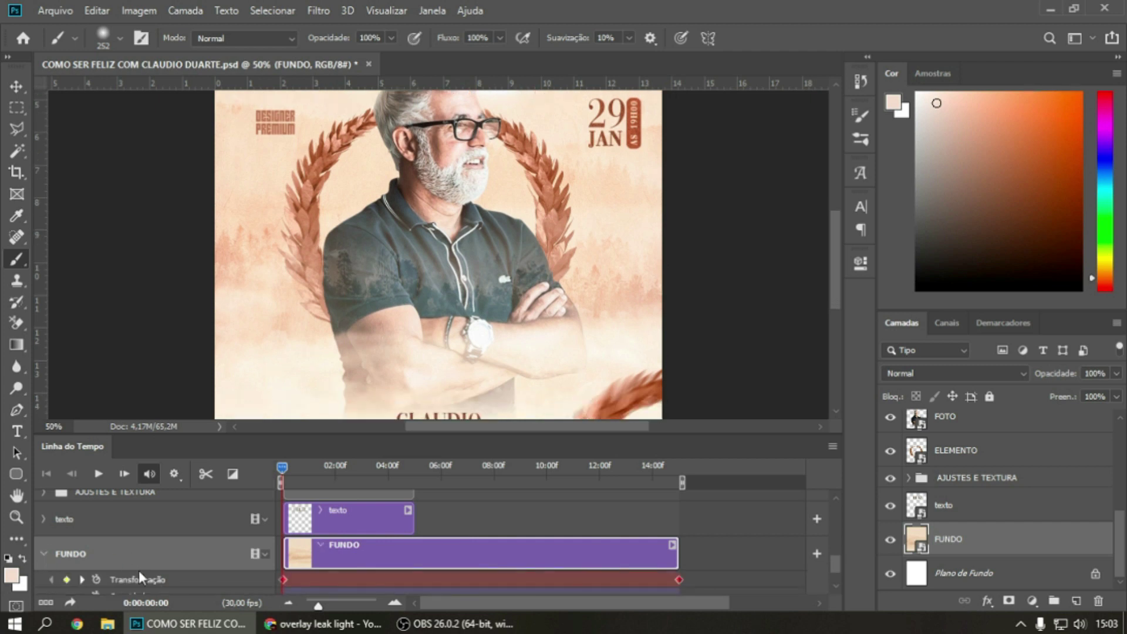
{"action": "scroll", "coordinate": [138, 569], "scroll_direction": "down", "scroll_amount": 1}
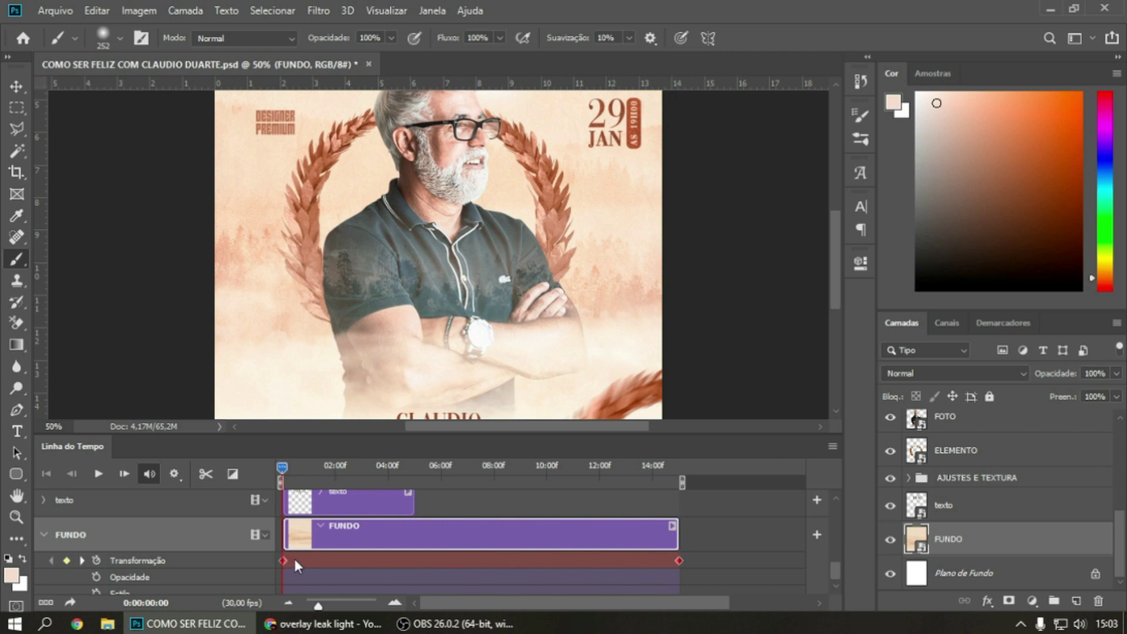
{"action": "scroll", "coordinate": [294, 558], "scroll_direction": "down", "scroll_amount": 1}
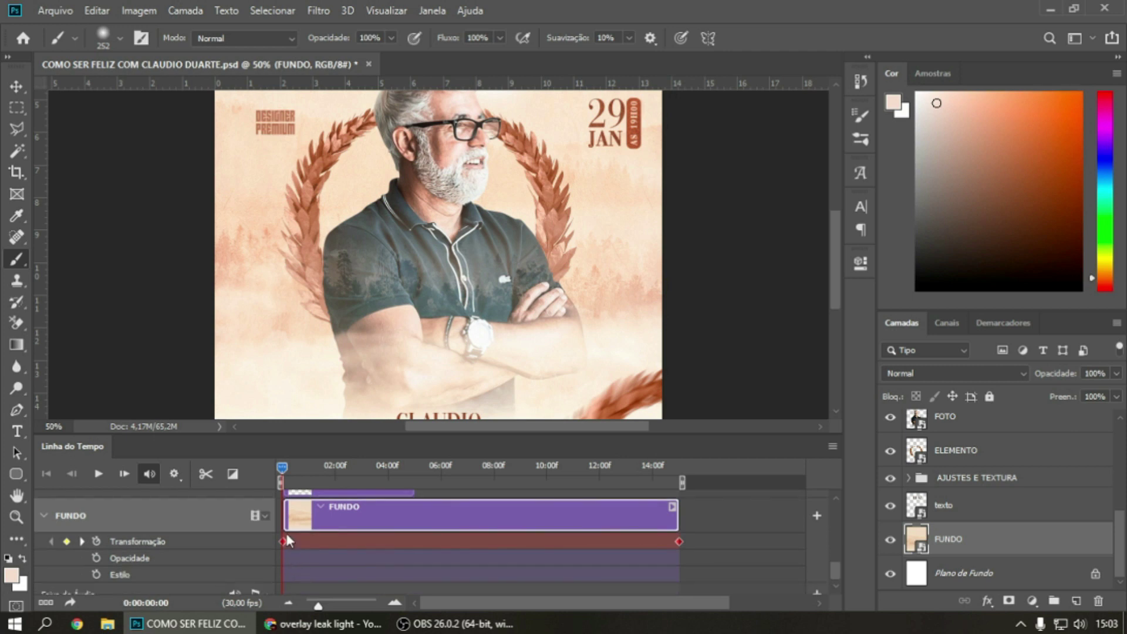
{"action": "left_click", "coordinate": [679, 542]}
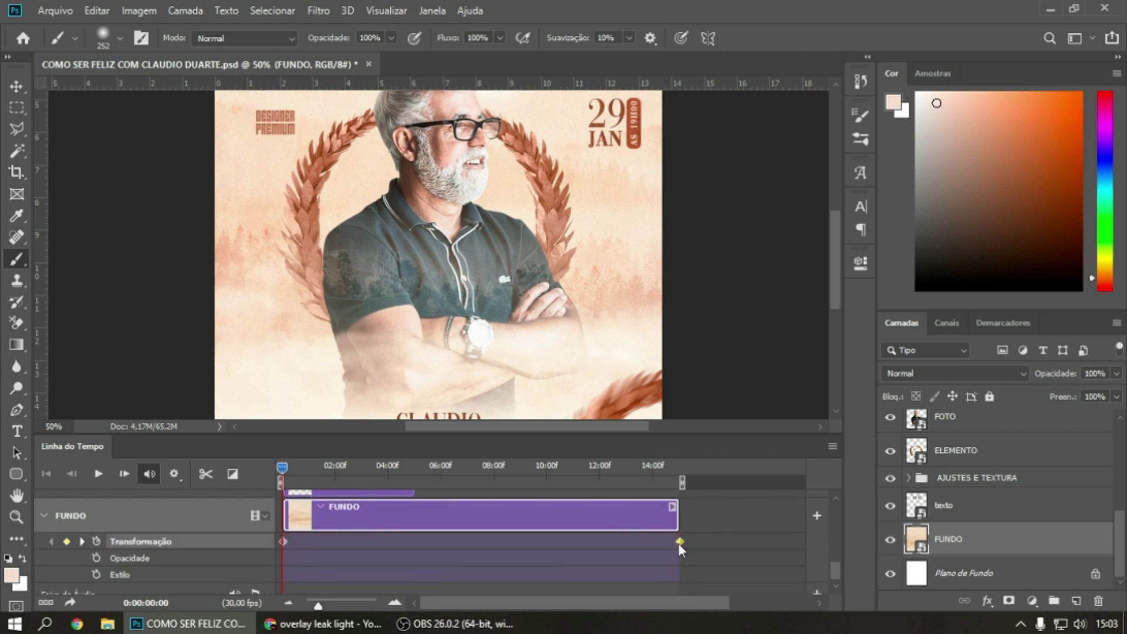
{"action": "key", "text": "Delete"}
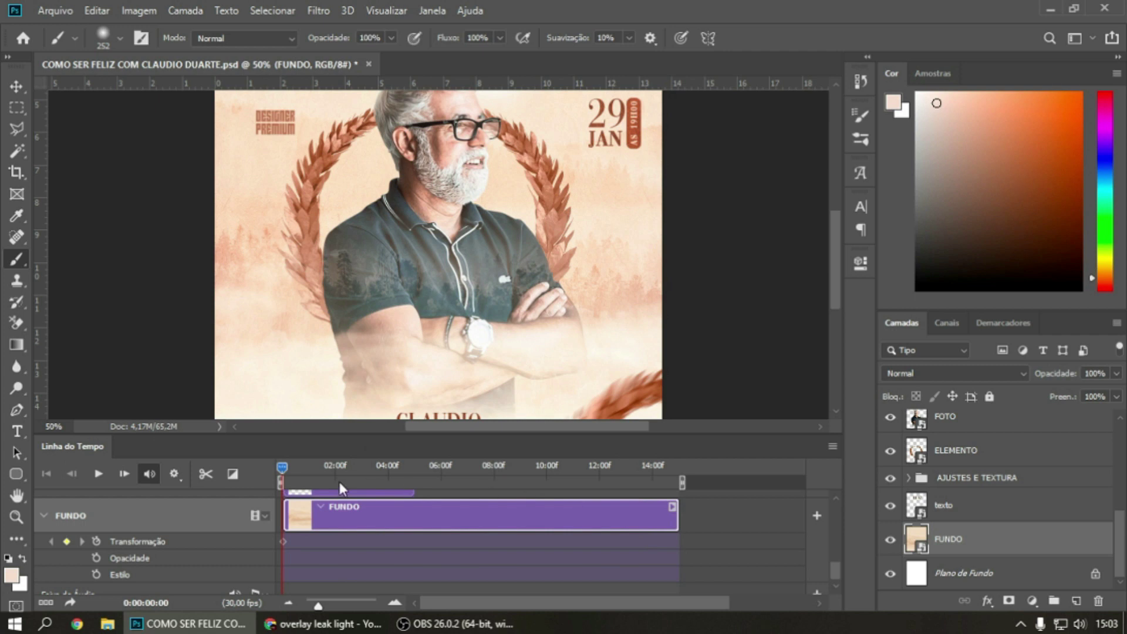
{"action": "key", "text": "ctrl+minus"}
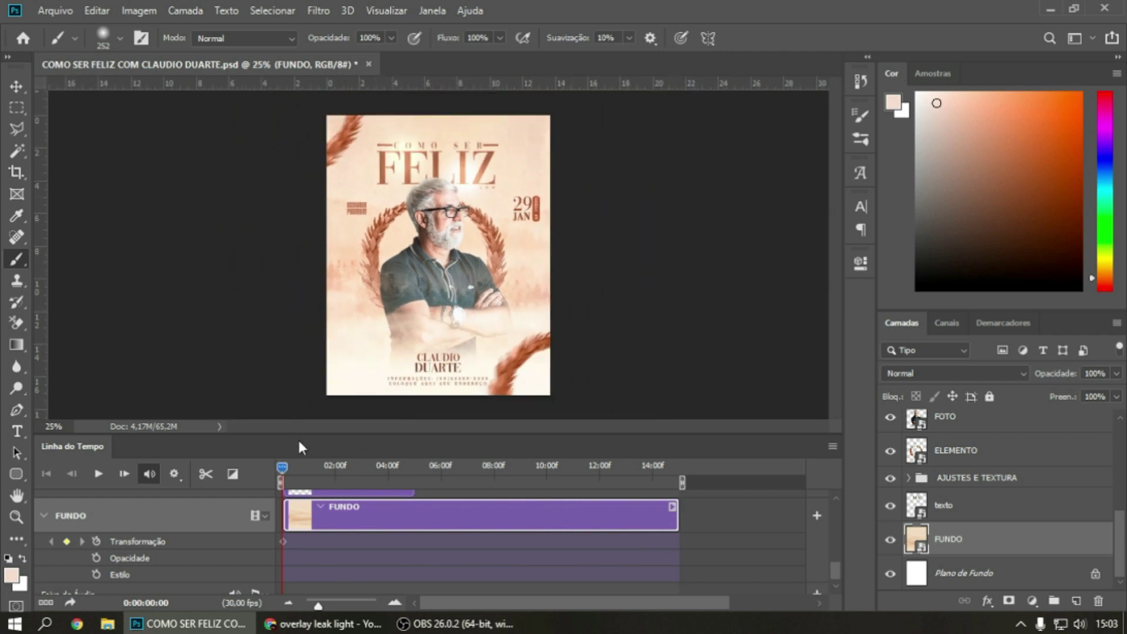
Try a 2-second keyframe enlarging the background to about 124%, then undo it
{"action": "left_click_drag", "start_coordinate": [287, 468], "coordinate": [337, 466]}
{"action": "key", "text": "ctrl+t"}
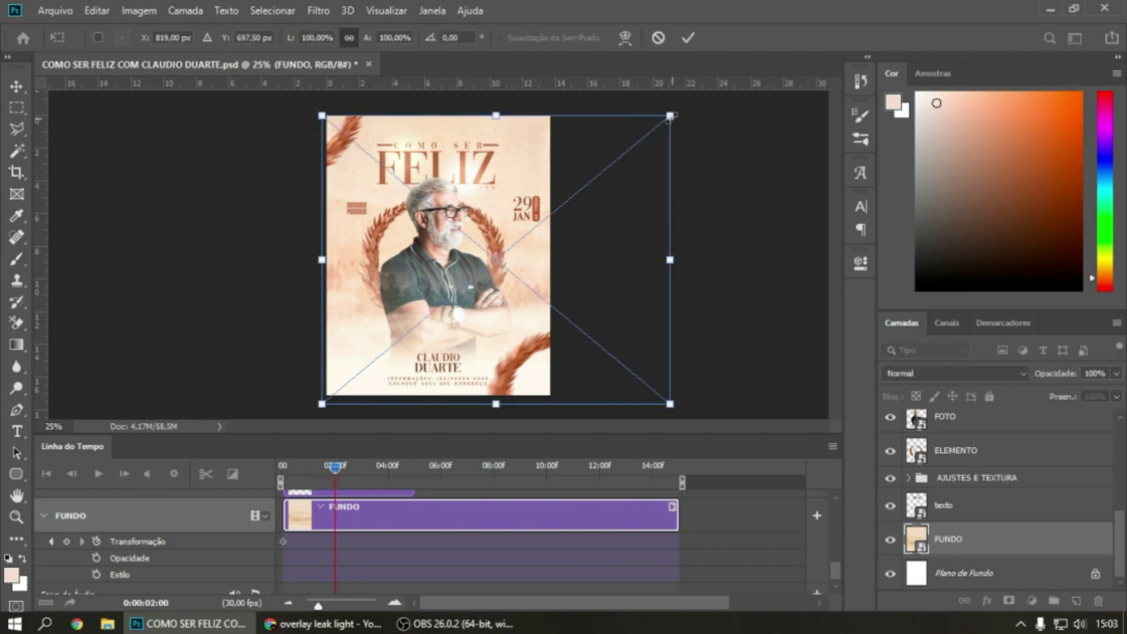
{"action": "left_click_drag", "start_coordinate": [671, 114], "coordinate": [816, 91]}
{"action": "key", "text": "ctrl+z"}
{"action": "left_click_drag", "start_coordinate": [674, 111], "coordinate": [752, 50]}
{"action": "left_click_drag", "start_coordinate": [657, 174], "coordinate": [586, 181]}
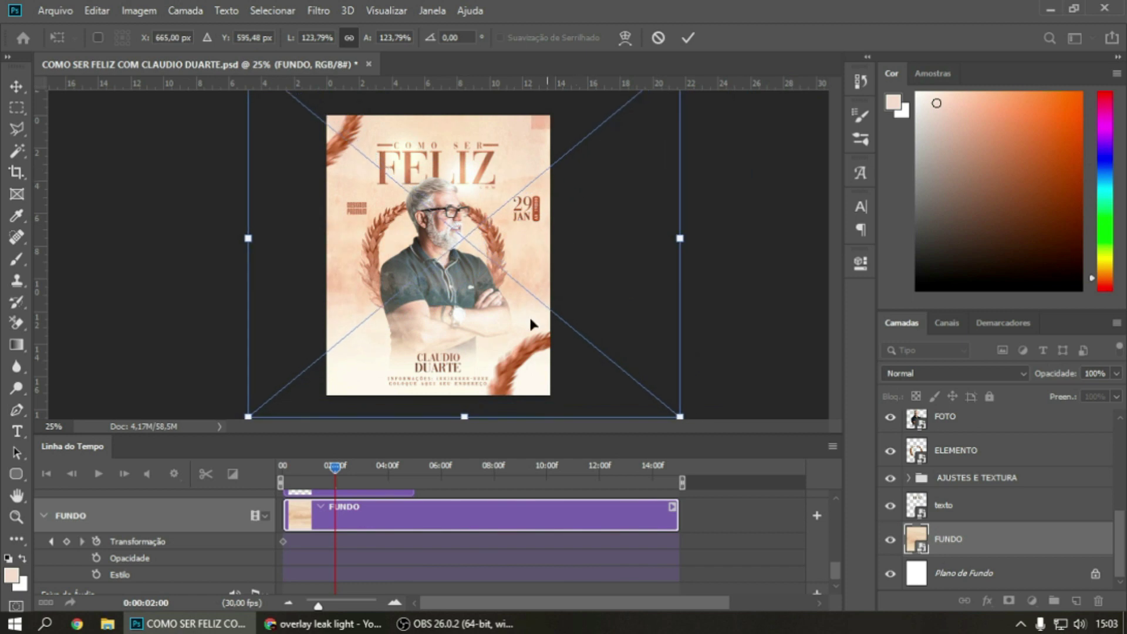
{"action": "key", "text": "Return"}
{"action": "mouse_move", "coordinate": [338, 477]}
{"action": "left_mouse_down"}
{"action": "mouse_move", "coordinate": [316, 467]}
{"action": "mouse_move", "coordinate": [342, 467]}
{"action": "left_mouse_up"}
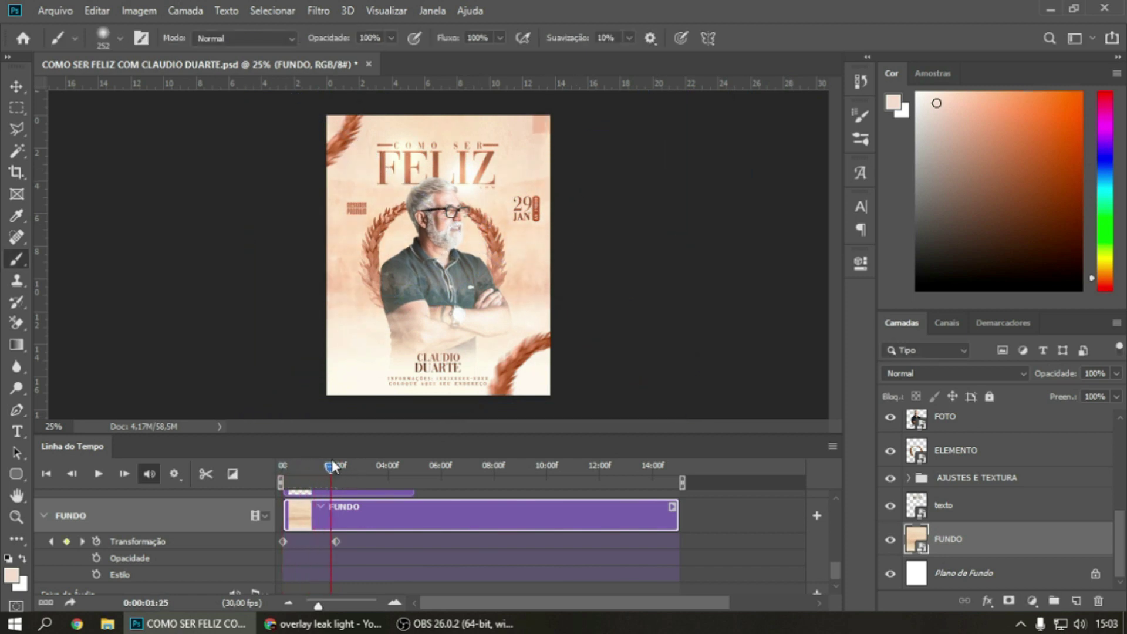
{"action": "key", "text": "ctrl+z"}
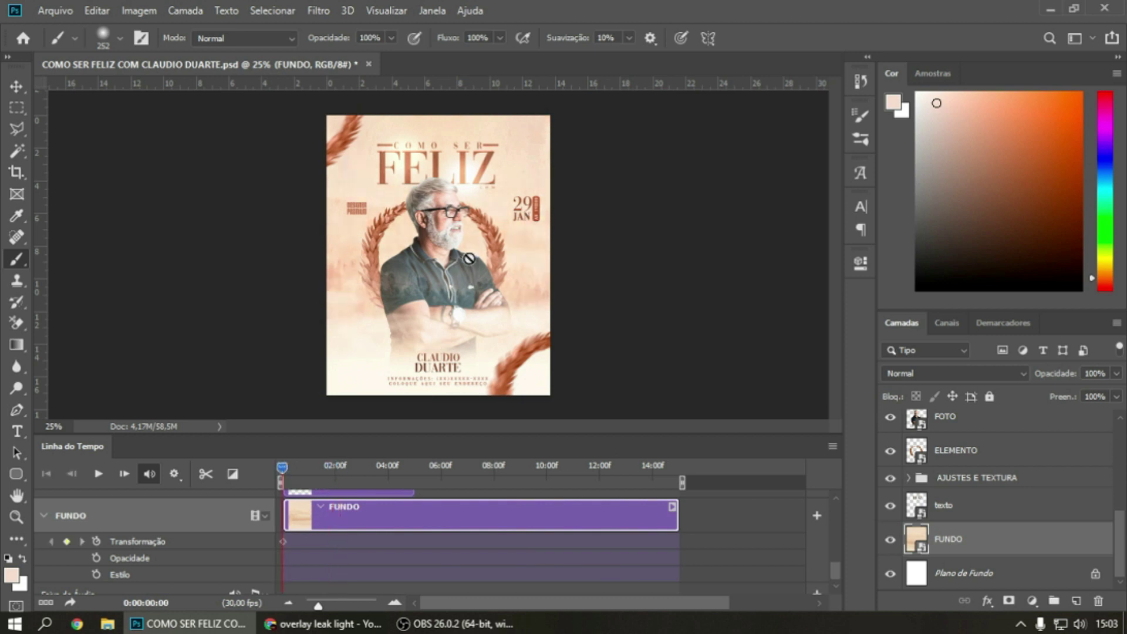
Add a FUNDO keyframe at 02:08 with the background scaled to about 130%
{"action": "left_click_drag", "start_coordinate": [309, 464], "coordinate": [342, 465]}
{"action": "key", "text": "ctrl+t"}
{"action": "left_click_drag", "start_coordinate": [671, 116], "coordinate": [769, 111]}
{"action": "key", "text": "Return"}
{"action": "key", "text": "b"}
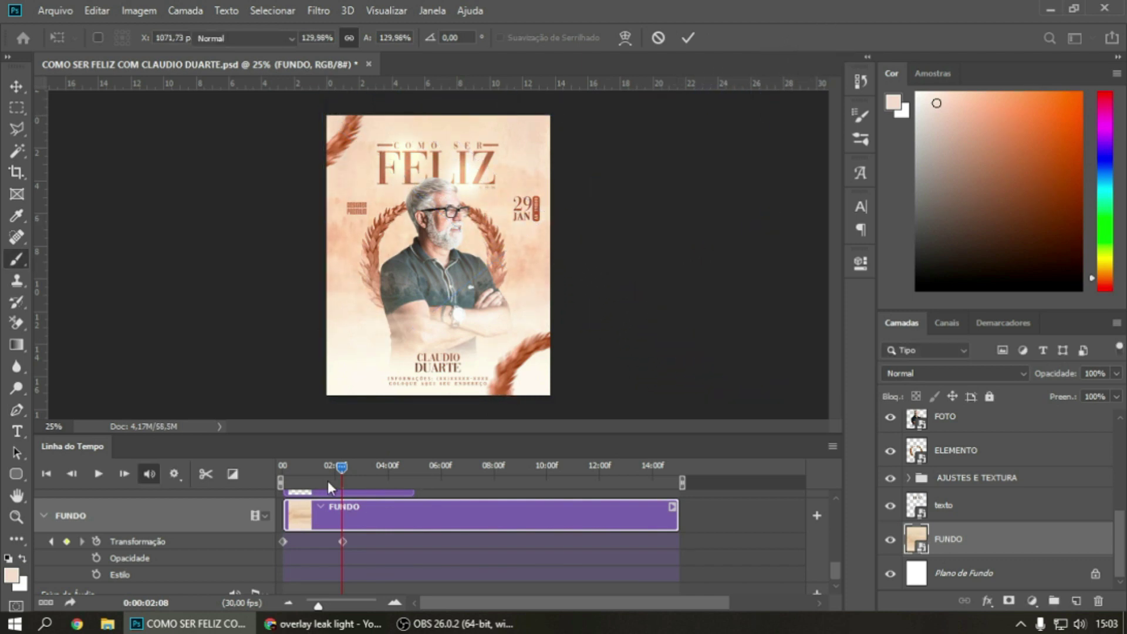
{"action": "key", "text": "Return"}
Add keyframes near 5 seconds: background enlarged to about 143%, then shifted right
{"action": "left_click_drag", "start_coordinate": [343, 466], "coordinate": [418, 464]}
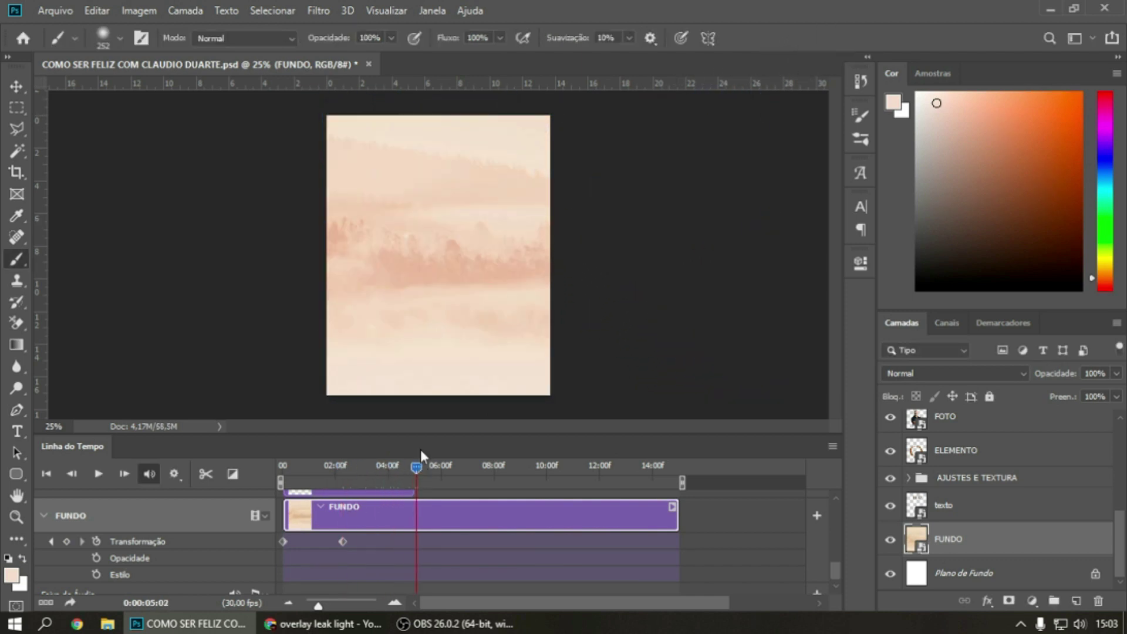
{"action": "key", "text": "ctrl+t"}
{"action": "left_click_drag", "start_coordinate": [557, 247], "coordinate": [527, 247]}
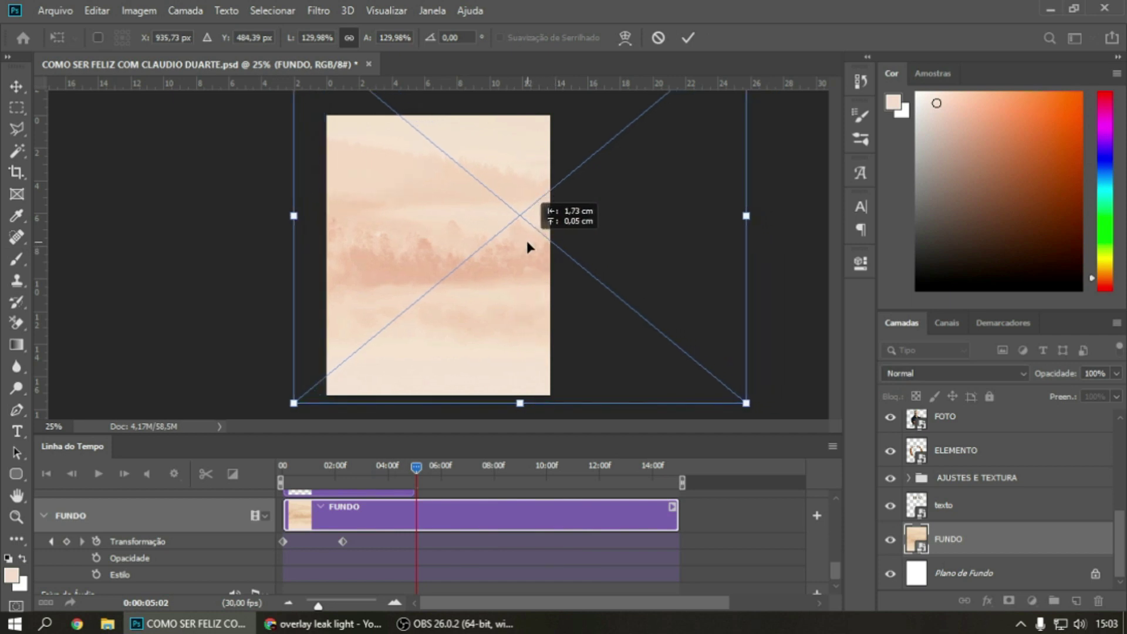
{"action": "left_click_drag", "start_coordinate": [294, 404], "coordinate": [248, 435]}
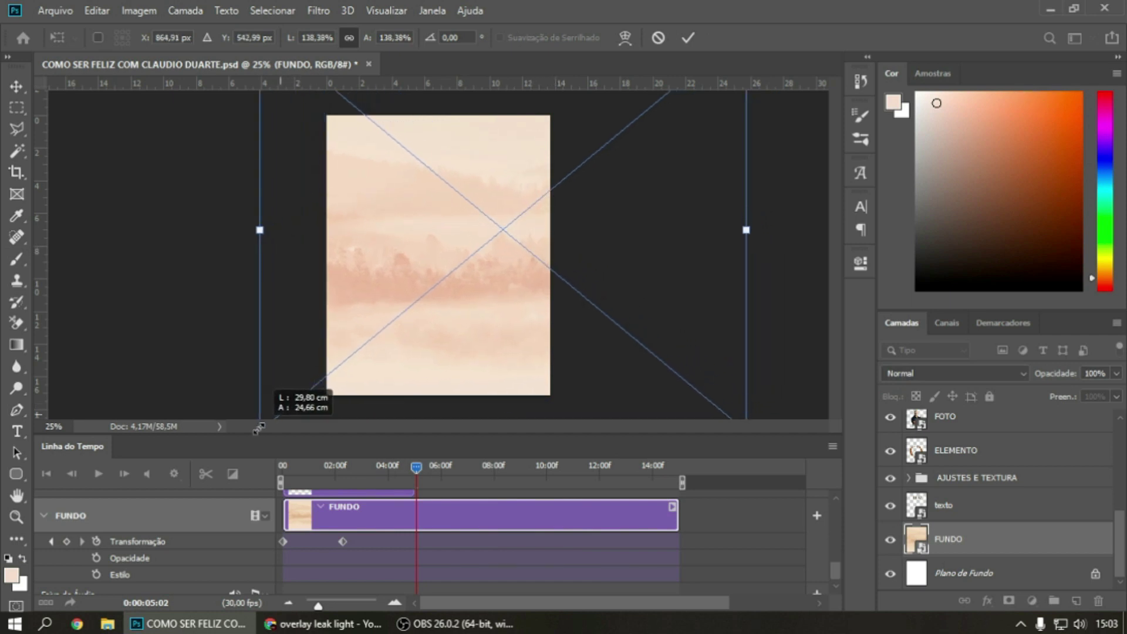
{"action": "key", "text": "Return"}
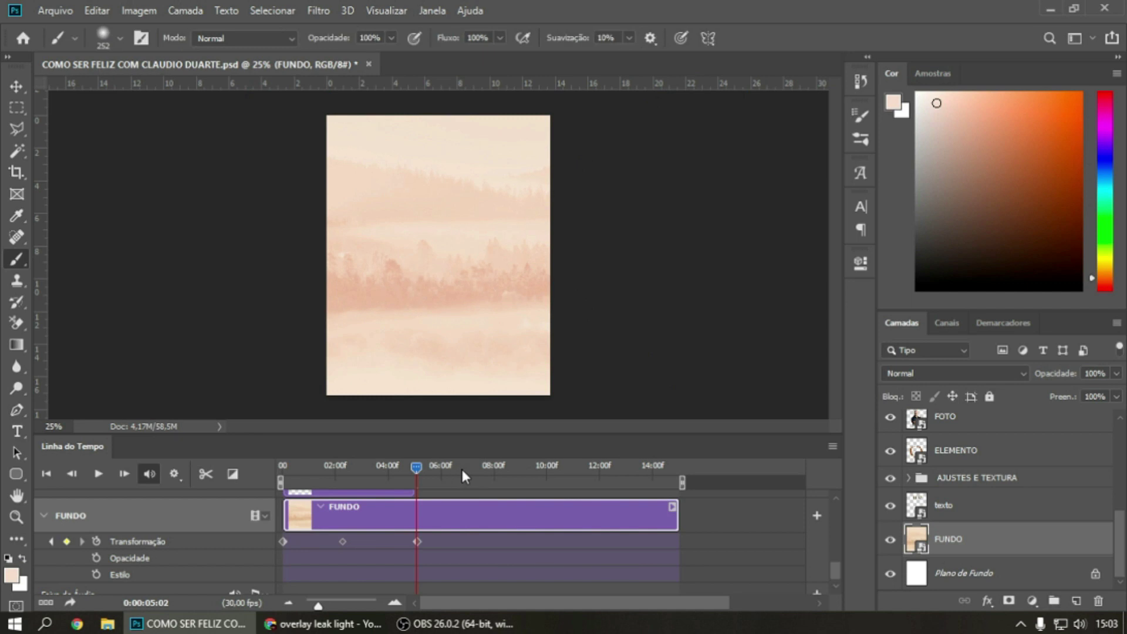
{"action": "mouse_move", "coordinate": [438, 474]}
{"action": "left_mouse_down"}
{"action": "mouse_move", "coordinate": [471, 465]}
{"action": "mouse_move", "coordinate": [413, 473]}
{"action": "mouse_move", "coordinate": [474, 465]}
{"action": "left_mouse_up"}
{"action": "key", "text": "ctrl+t"}
{"action": "left_click_drag", "start_coordinate": [519, 262], "coordinate": [552, 264]}
{"action": "key", "text": "Return"}
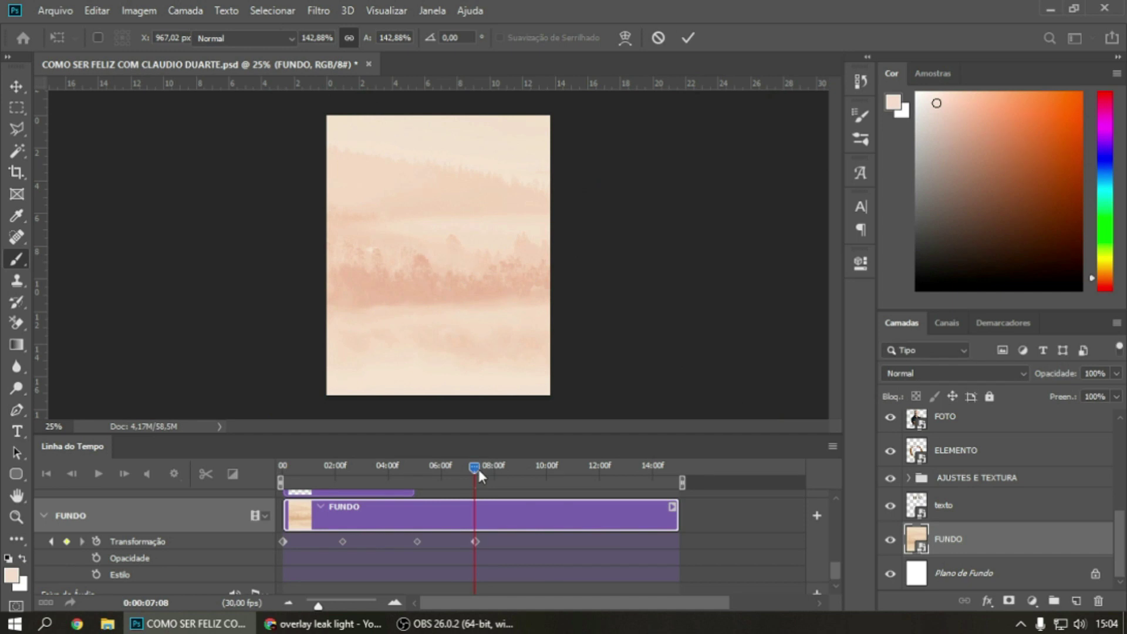
Add a keyframe at 09:26 with the background shifted left and widened to about 165%
{"action": "left_click_drag", "start_coordinate": [474, 467], "coordinate": [544, 464]}
{"action": "key", "text": "ctrl+t"}
{"action": "mouse_move", "coordinate": [503, 318]}
{"action": "left_mouse_down"}
{"action": "mouse_move", "coordinate": [528, 280]}
{"action": "mouse_move", "coordinate": [483, 279]}
{"action": "left_mouse_up"}
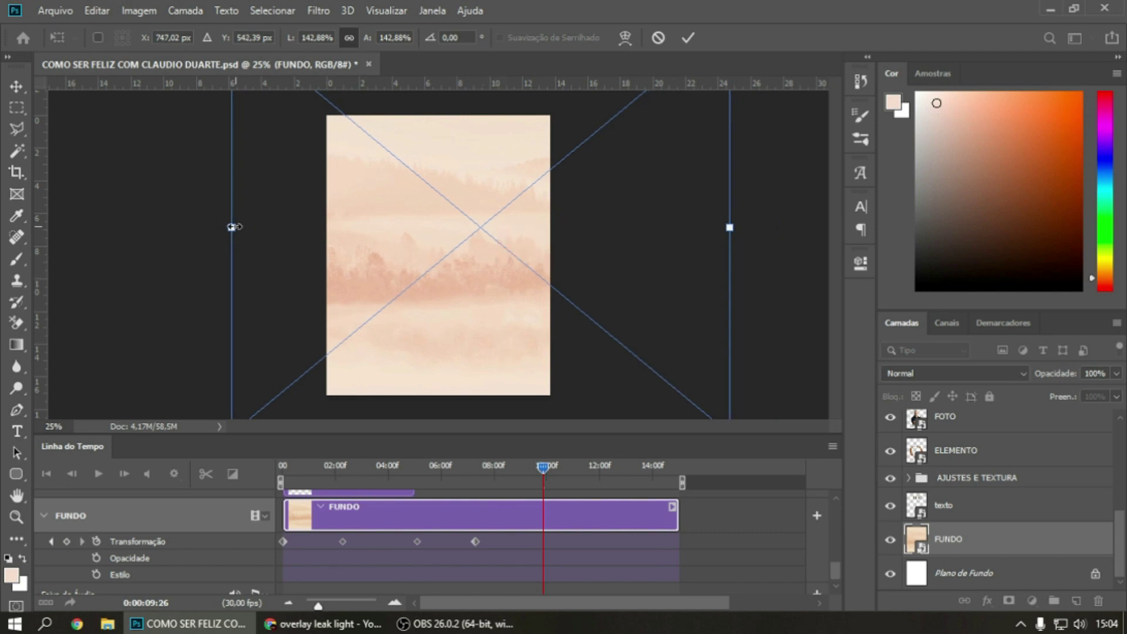
{"action": "left_click_drag", "start_coordinate": [232, 227], "coordinate": [154, 227]}
{"action": "key", "text": "b"}
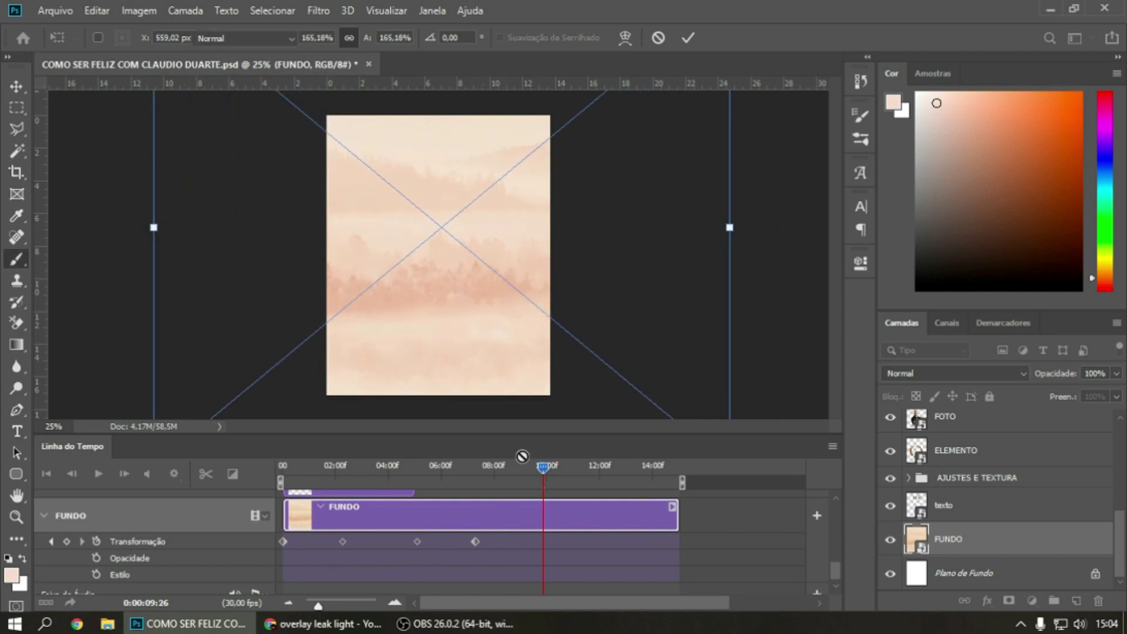
Add a keyframe at 12:12 with the background shrunk to about 122% and moved left-down
{"action": "left_click", "coordinate": [610, 466]}
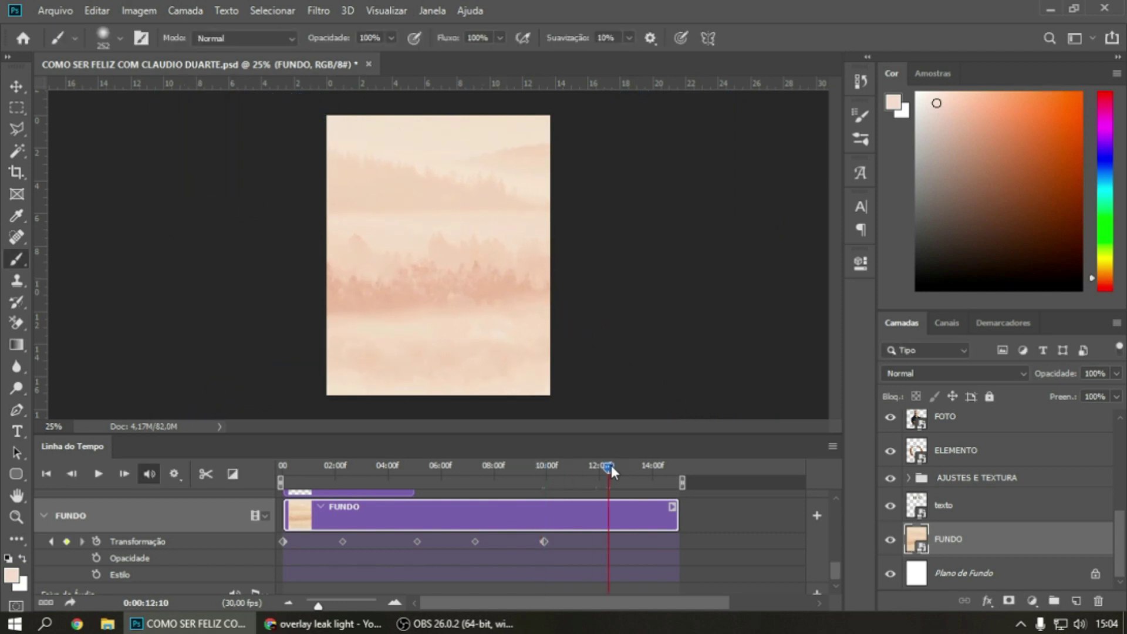
{"action": "key", "text": "ctrl+t"}
{"action": "left_click_drag", "start_coordinate": [154, 226], "coordinate": [305, 227]}
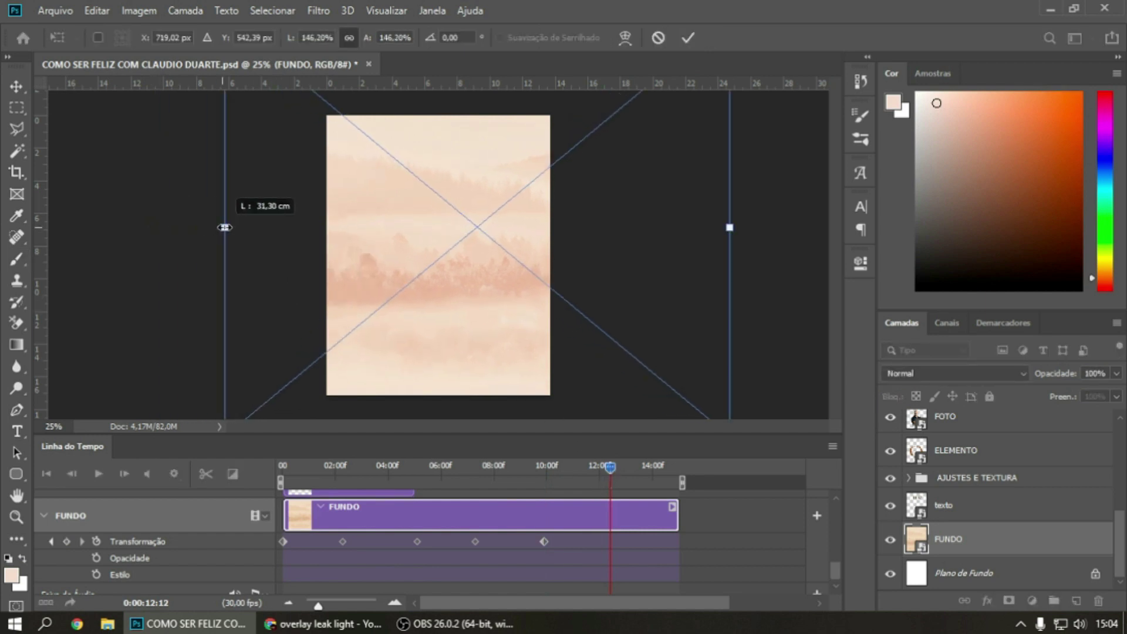
{"action": "mouse_move", "coordinate": [505, 211]}
{"action": "left_mouse_down"}
{"action": "mouse_move", "coordinate": [454, 225]}
{"action": "mouse_move", "coordinate": [461, 217]}
{"action": "left_mouse_up"}
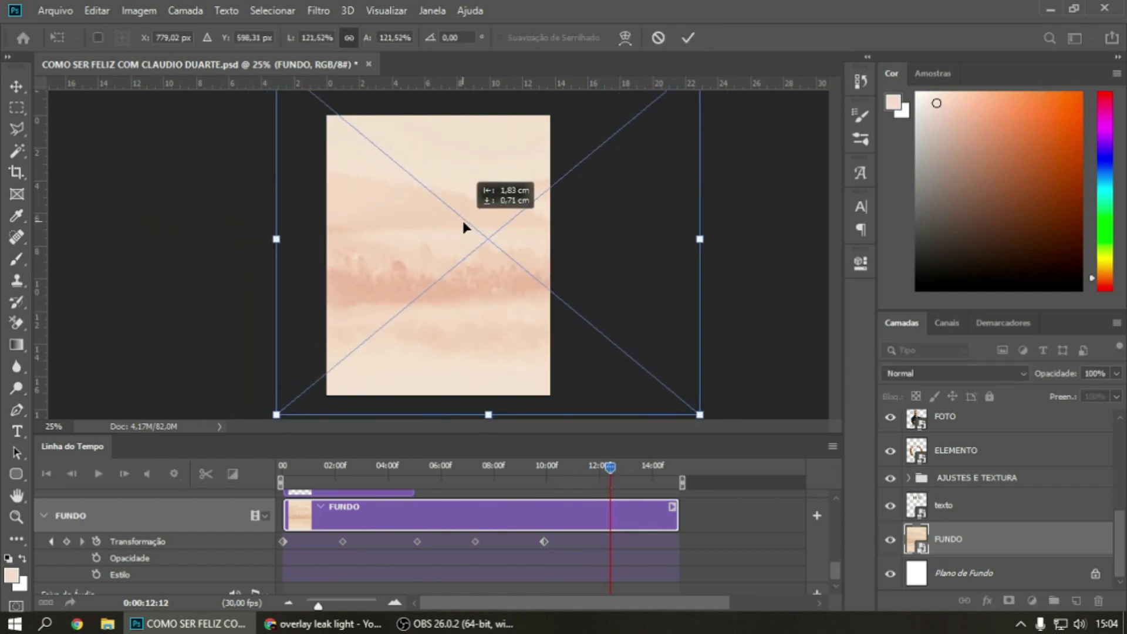
{"action": "key", "text": "b"}
Add a final keyframe at 14:26 widening the background to about 147%, then preview
{"action": "left_click_drag", "start_coordinate": [612, 467], "coordinate": [679, 466]}
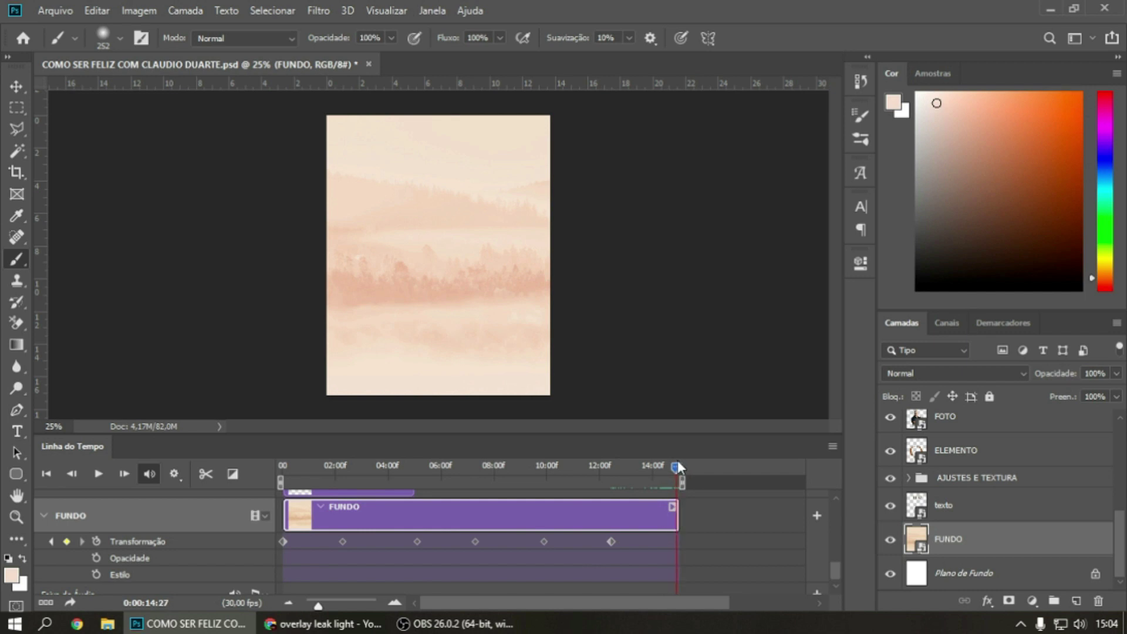
{"action": "key", "text": "ctrl+t"}
{"action": "left_click_drag", "start_coordinate": [702, 239], "coordinate": [791, 240]}
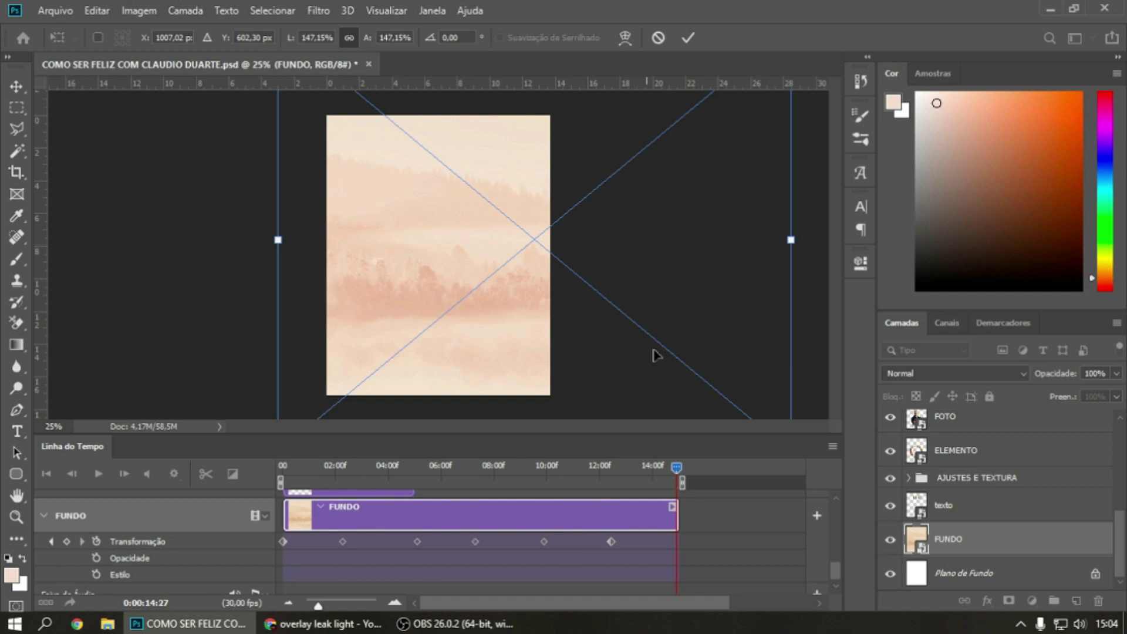
{"action": "key", "text": "Return"}
{"action": "mouse_move", "coordinate": [677, 466]}
{"action": "left_mouse_down"}
{"action": "mouse_move", "coordinate": [263, 468]}
{"action": "mouse_move", "coordinate": [682, 445]}
{"action": "mouse_move", "coordinate": [262, 461]}
{"action": "left_mouse_up"}
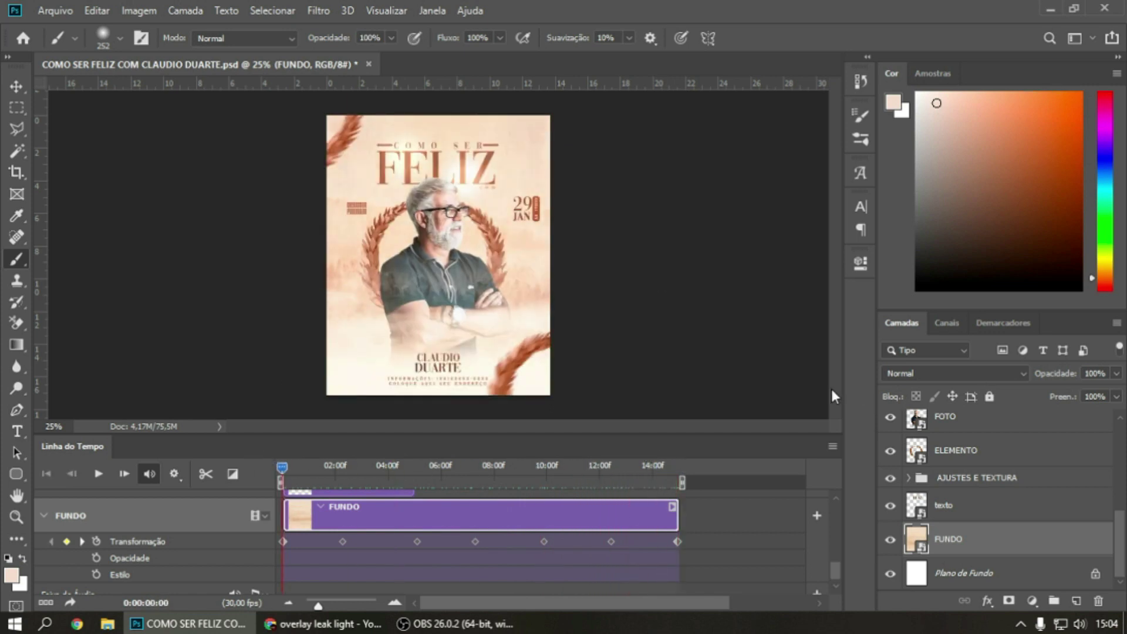
Toggle texto's visibility, select the texto layer and scroll its track into view
{"action": "left_click", "coordinate": [891, 506]}
{"action": "left_click", "coordinate": [891, 509]}
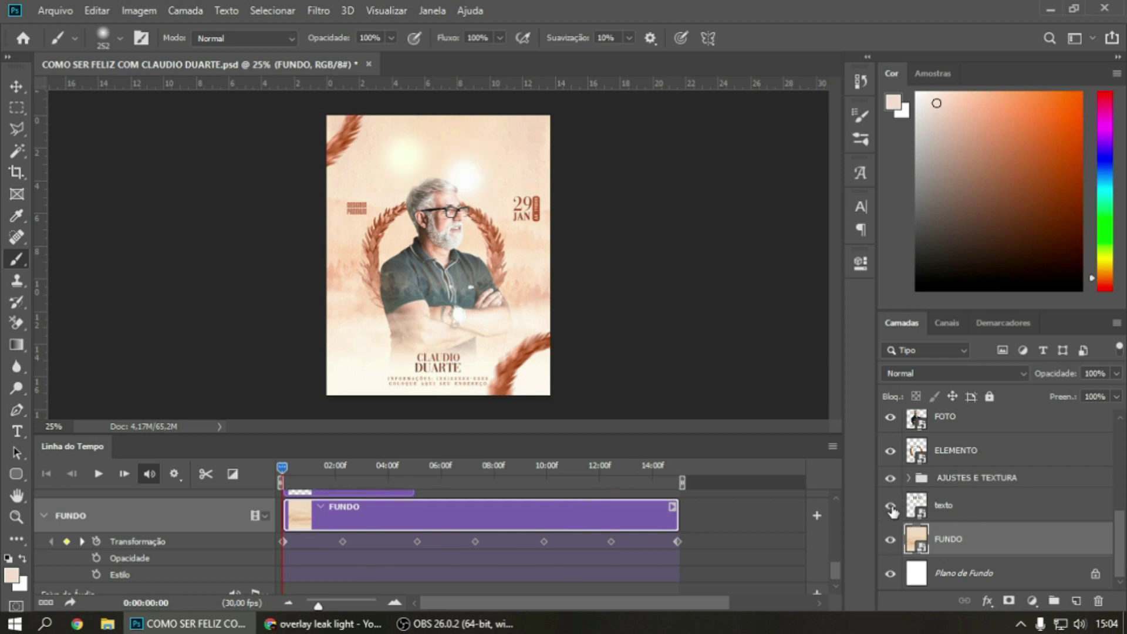
{"action": "left_click", "coordinate": [987, 509]}
{"action": "scroll", "coordinate": [428, 514], "scroll_direction": "up", "scroll_amount": 1}
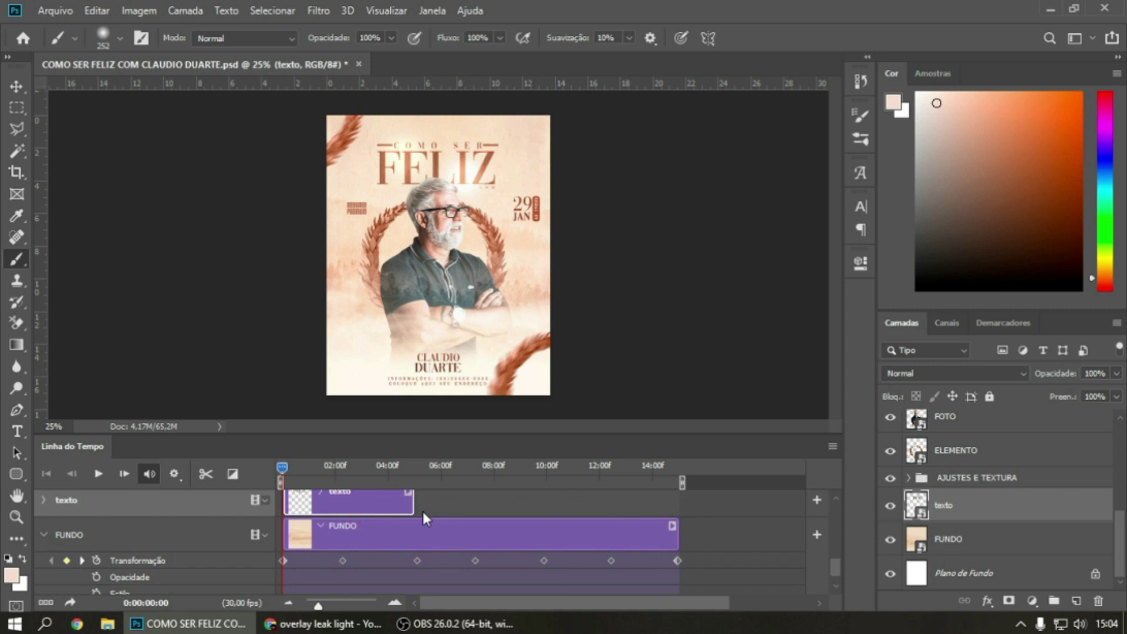
{"action": "scroll", "coordinate": [368, 514], "scroll_direction": "up", "scroll_amount": 1}
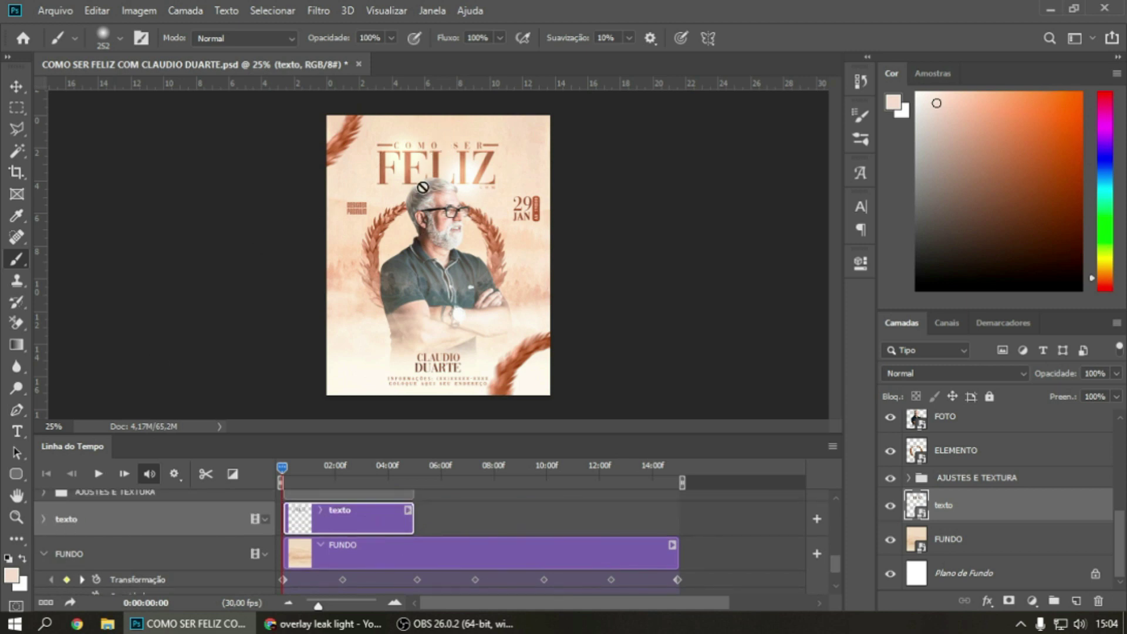
Set the texto clip's motion to Deslocar with Redimensionar off and a Panorâmica angle
{"action": "right_click", "coordinate": [341, 526]}
{"action": "left_click", "coordinate": [390, 451]}
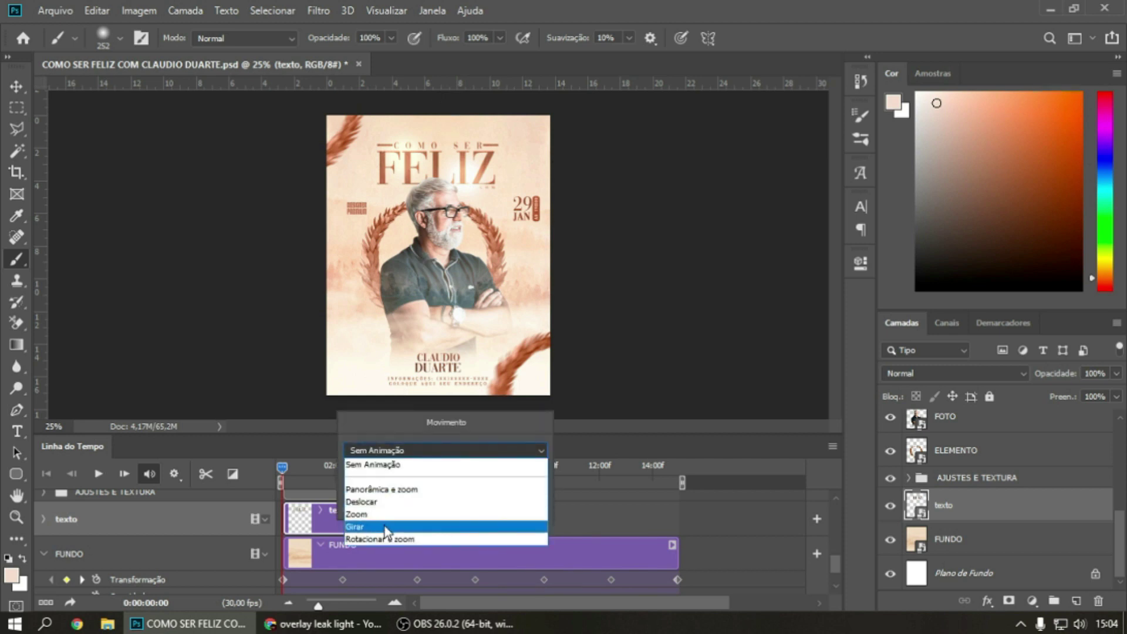
{"action": "left_click", "coordinate": [387, 503]}
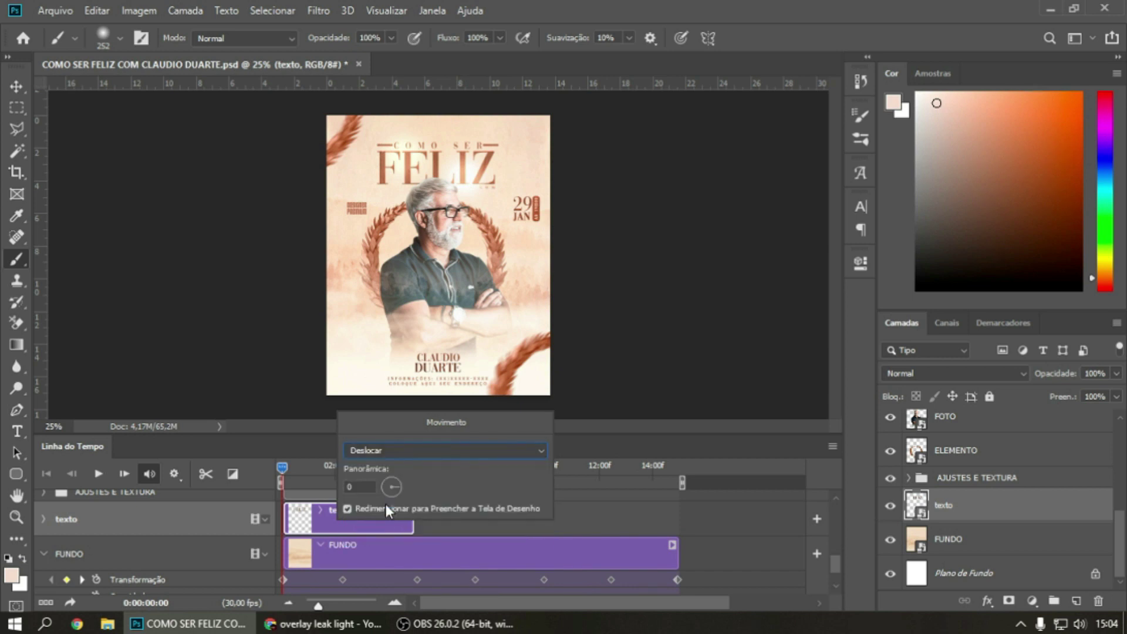
{"action": "left_click", "coordinate": [347, 509]}
{"action": "left_click", "coordinate": [393, 494]}
Finish the -90° pan angle and preview the texto pan around 3 seconds
{"action": "type", "text": "0"}
{"action": "left_click", "coordinate": [305, 523]}
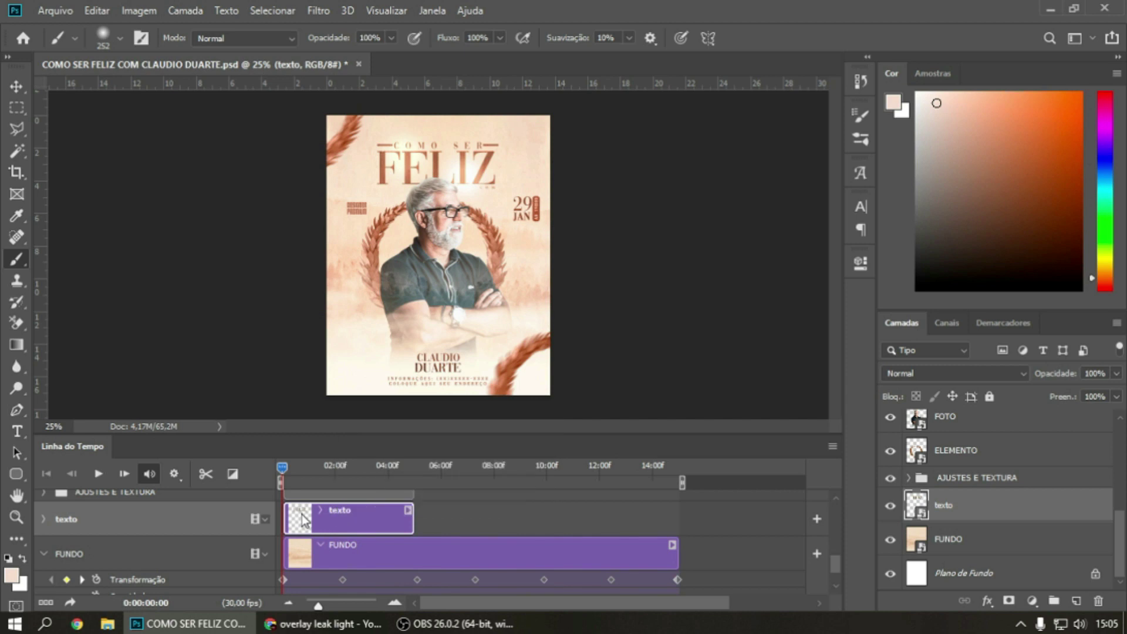
{"action": "left_click", "coordinate": [42, 519]}
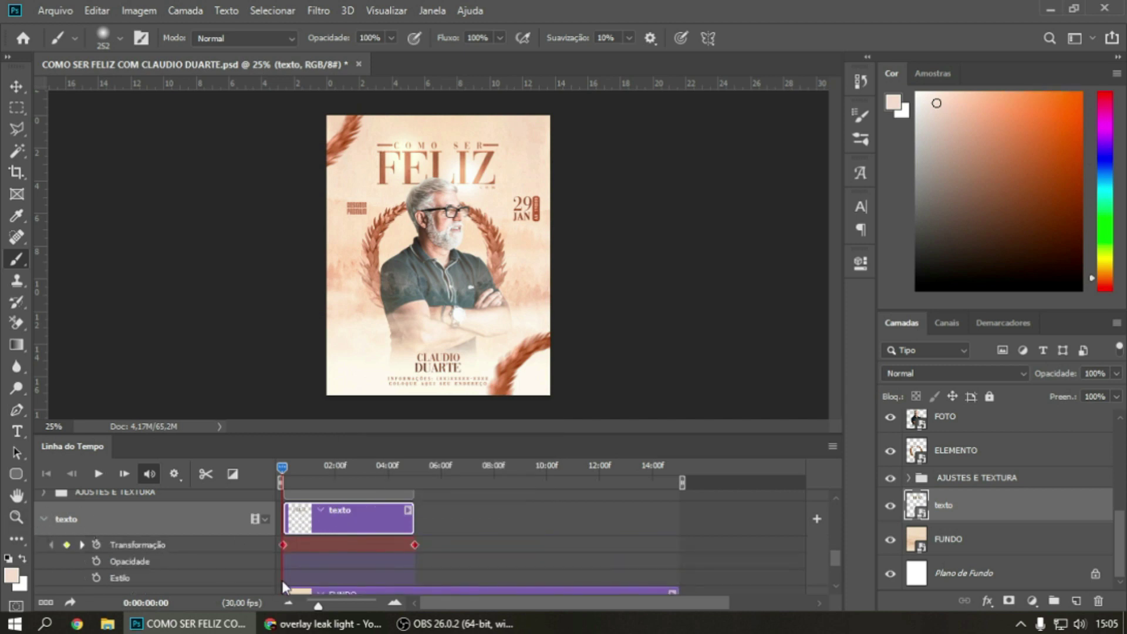
{"action": "left_click_drag", "start_coordinate": [282, 468], "coordinate": [382, 467]}
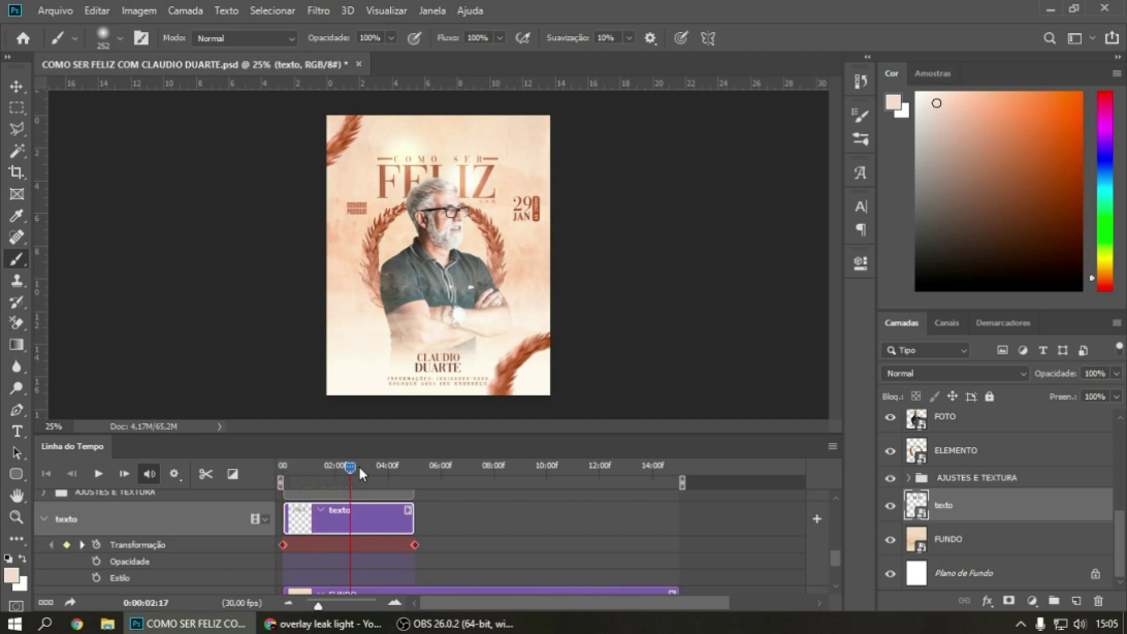
Delete the pan's end keyframe and extend the texto clip to the timeline end
{"action": "left_click", "coordinate": [415, 544]}
{"action": "key", "text": "Delete"}
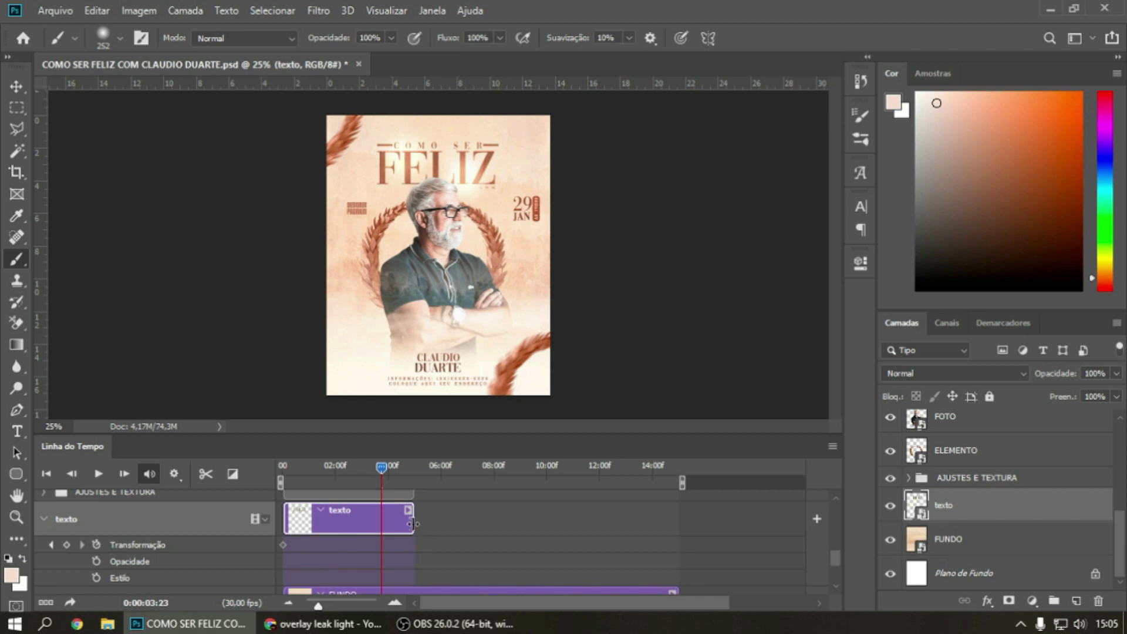
{"action": "left_click_drag", "start_coordinate": [412, 518], "coordinate": [677, 517]}
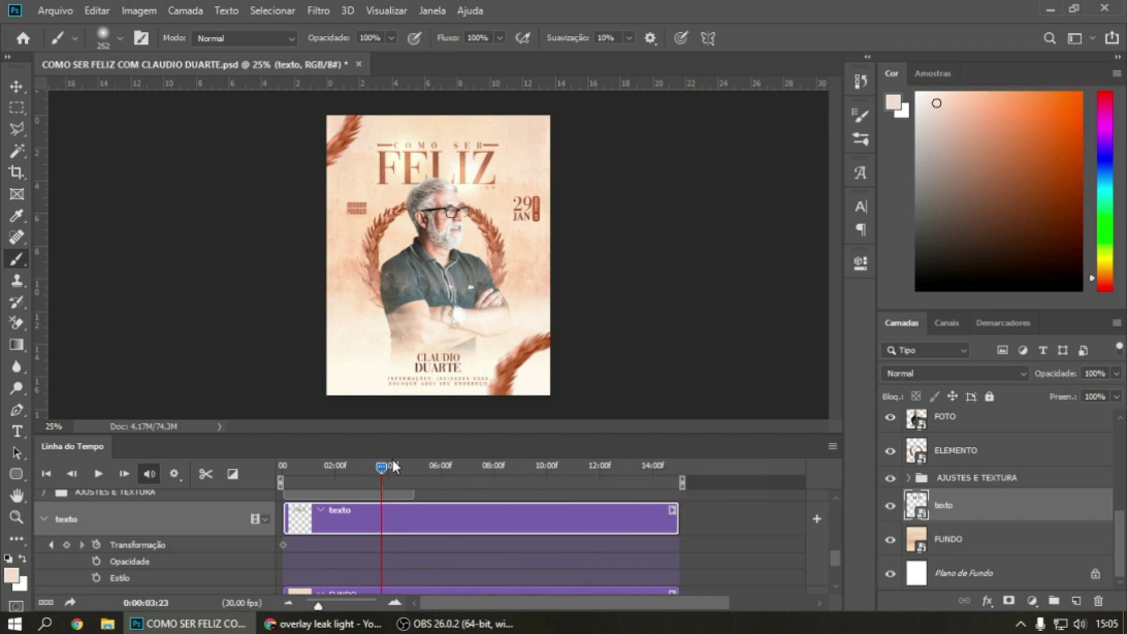
{"action": "left_click_drag", "start_coordinate": [382, 466], "coordinate": [283, 466]}
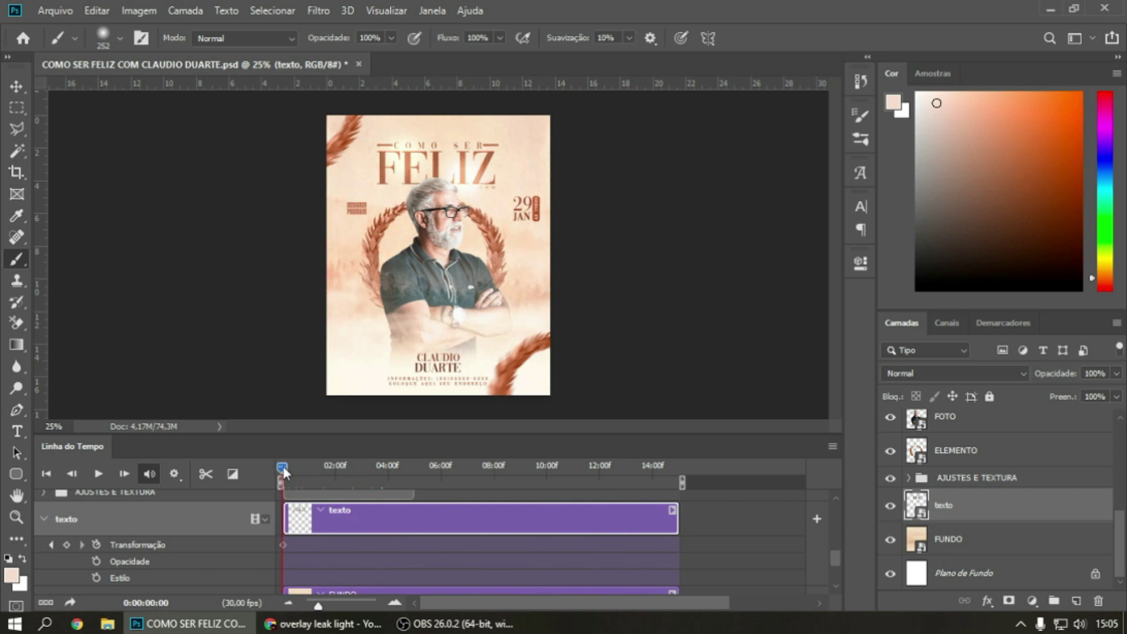
{"action": "left_click", "coordinate": [282, 545]}
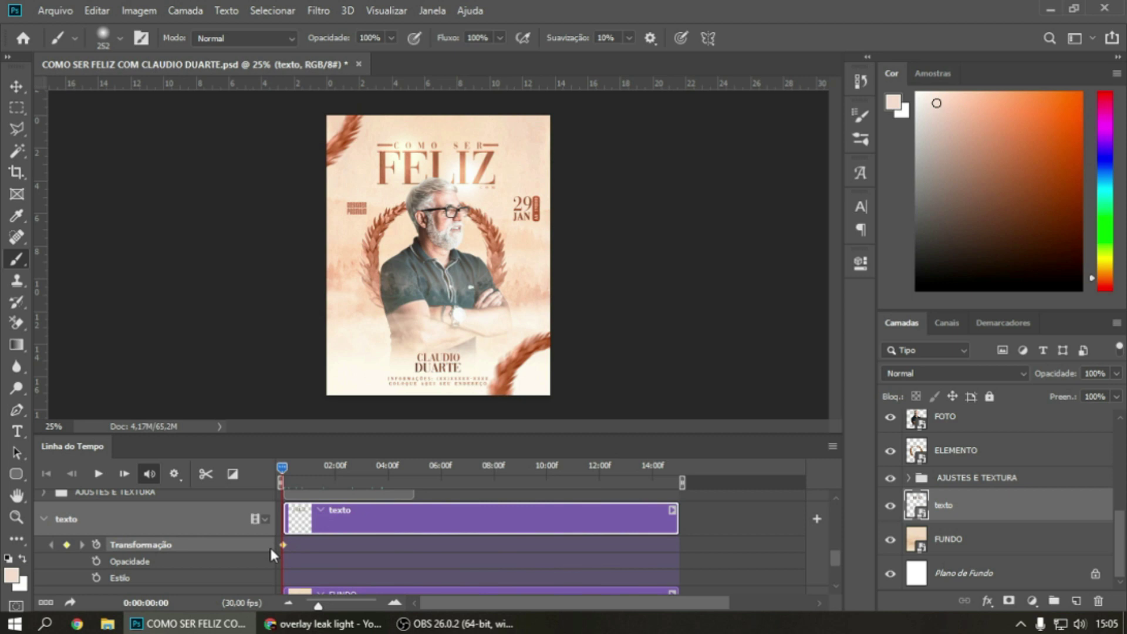
At frame 0, place the title above the poster as its starting keyframe
{"action": "key", "text": "ctrl+t"}
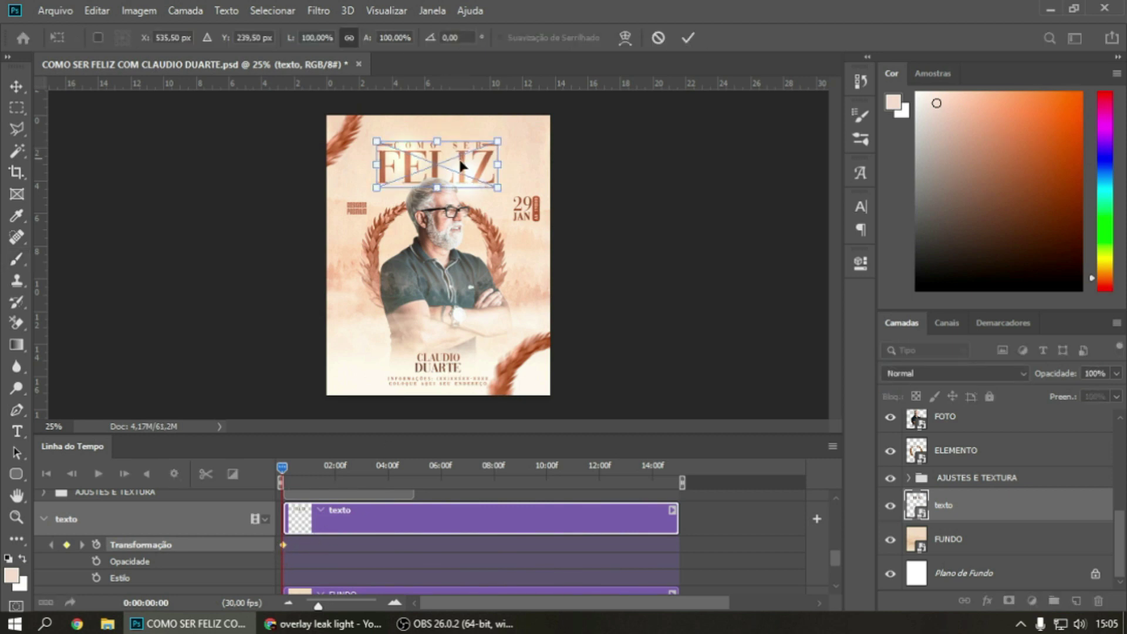
{"action": "left_click_drag", "start_coordinate": [465, 169], "coordinate": [464, 88]}
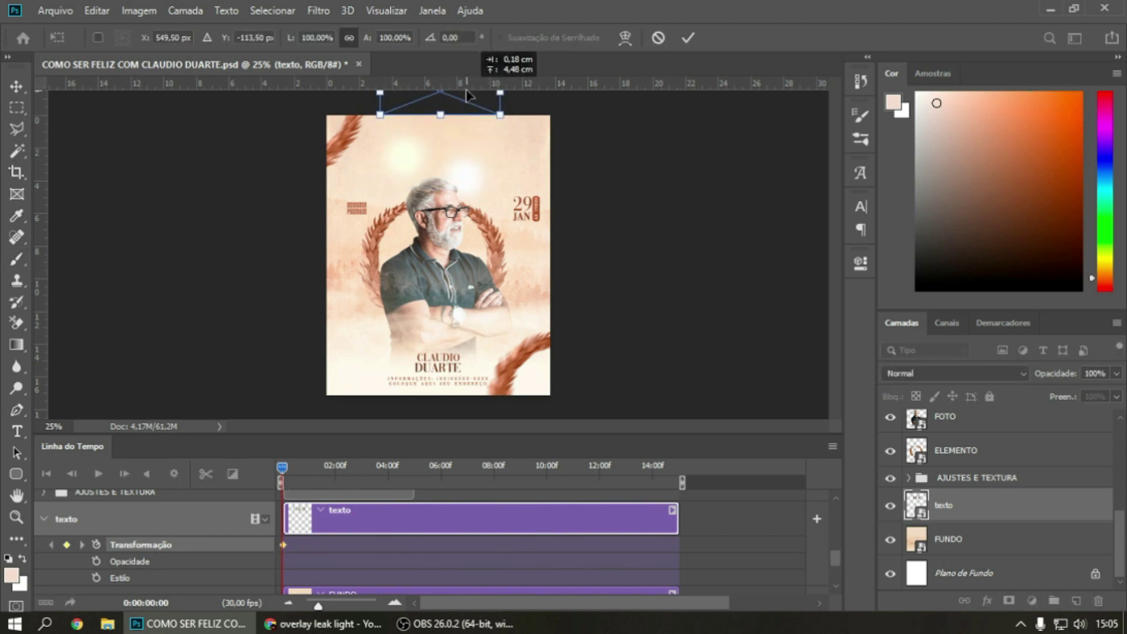
{"action": "key", "text": "Return"}
{"action": "key", "text": "b"}
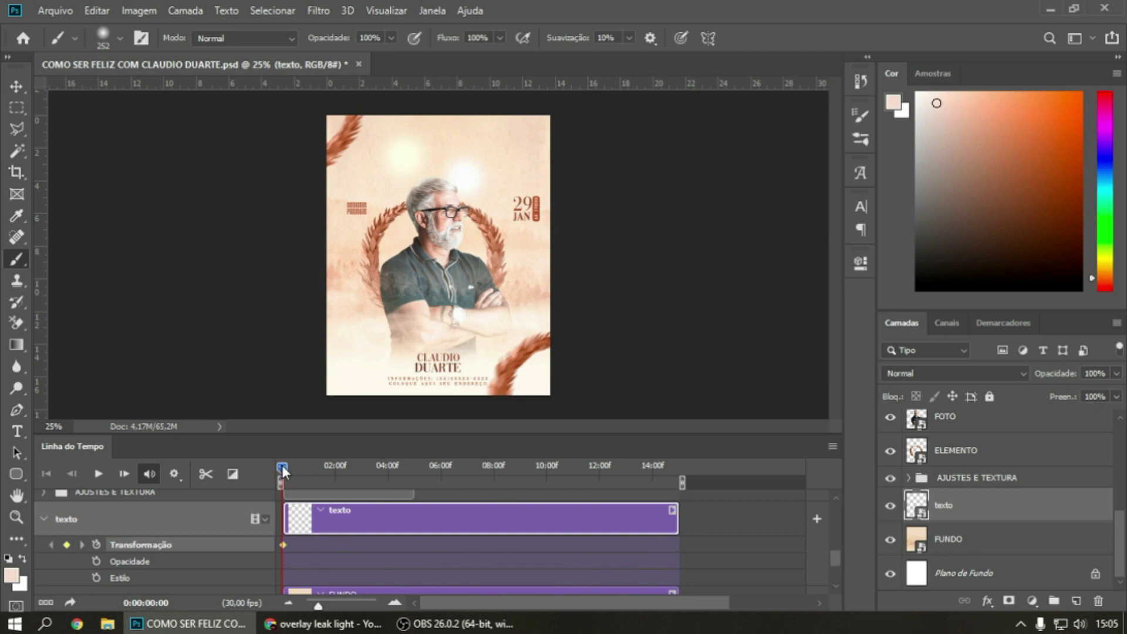
At about 1 second, bring the title down onto the poster's top and preview
{"action": "left_click_drag", "start_coordinate": [283, 469], "coordinate": [319, 468]}
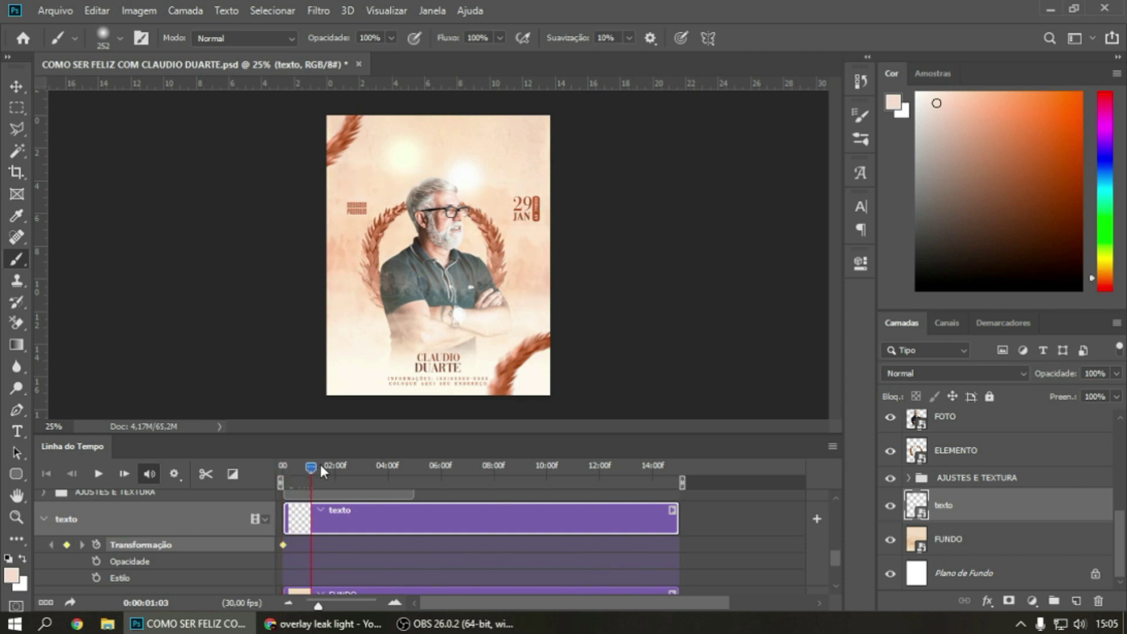
{"action": "key", "text": "ctrl+t"}
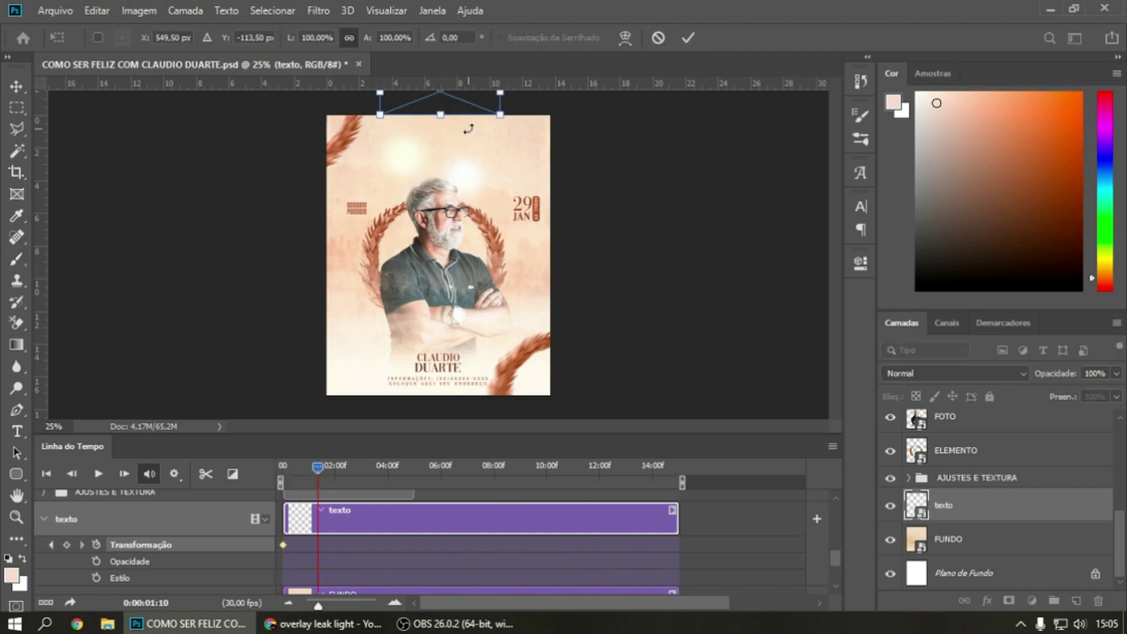
{"action": "left_click_drag", "start_coordinate": [469, 101], "coordinate": [468, 171]}
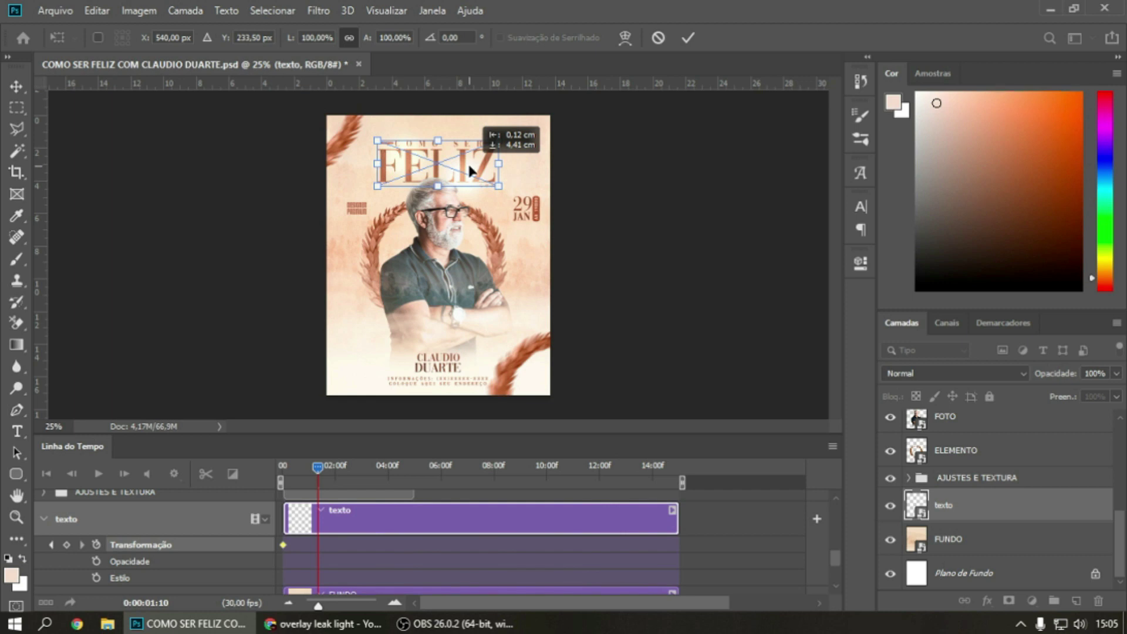
{"action": "key", "text": "Return"}
{"action": "mouse_move", "coordinate": [318, 468]}
{"action": "left_mouse_down"}
{"action": "mouse_move", "coordinate": [333, 467]}
{"action": "mouse_move", "coordinate": [281, 467]}
{"action": "mouse_move", "coordinate": [359, 467]}
{"action": "left_mouse_up"}
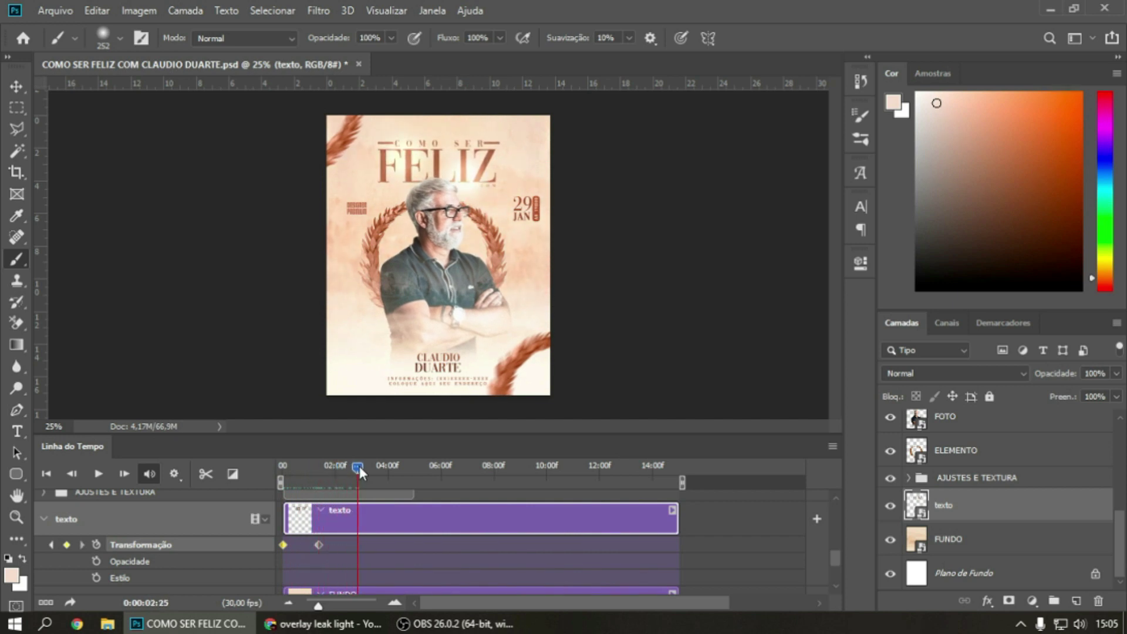
Add title keyframes nudged slightly upward, around 3 and 4 seconds
{"action": "key", "text": "ctrl+t"}
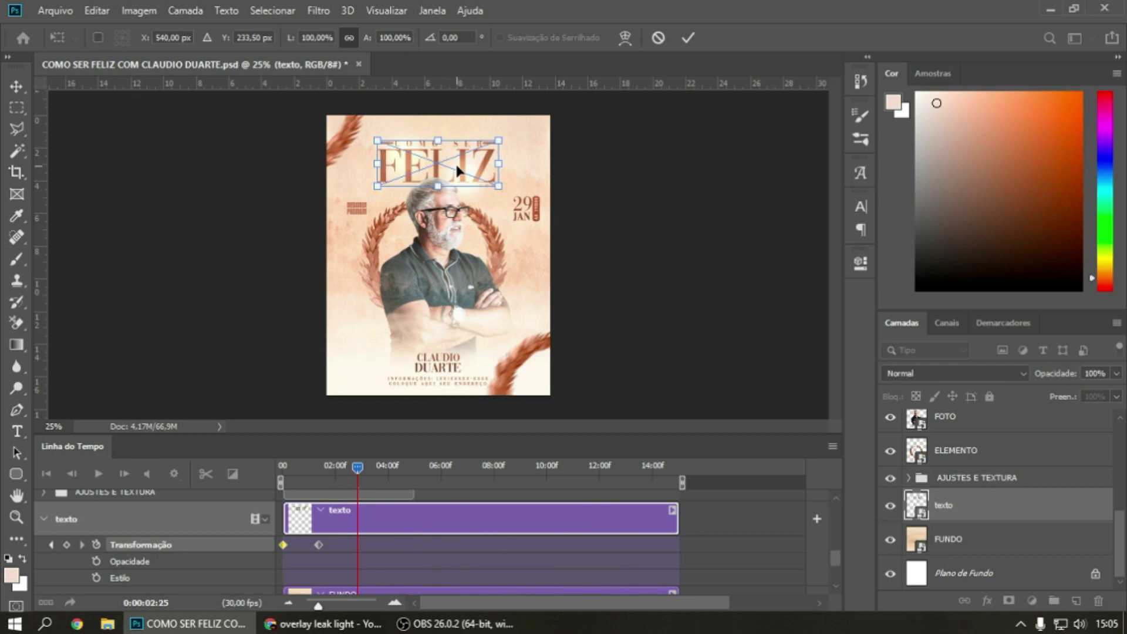
{"action": "left_click_drag", "start_coordinate": [456, 161], "coordinate": [454, 155]}
{"action": "key", "text": "Return"}
{"action": "left_click_drag", "start_coordinate": [364, 467], "coordinate": [422, 465]}
{"action": "key", "text": "ctrl+t"}
{"action": "left_click", "coordinate": [455, 159]}
{"action": "key", "text": "Return"}
Add title keyframes at 5 seconds and about 6.5 seconds, lowered about 17 px
{"action": "key", "text": "ctrl+t"}
{"action": "left_click_drag", "start_coordinate": [460, 144], "coordinate": [462, 154]}
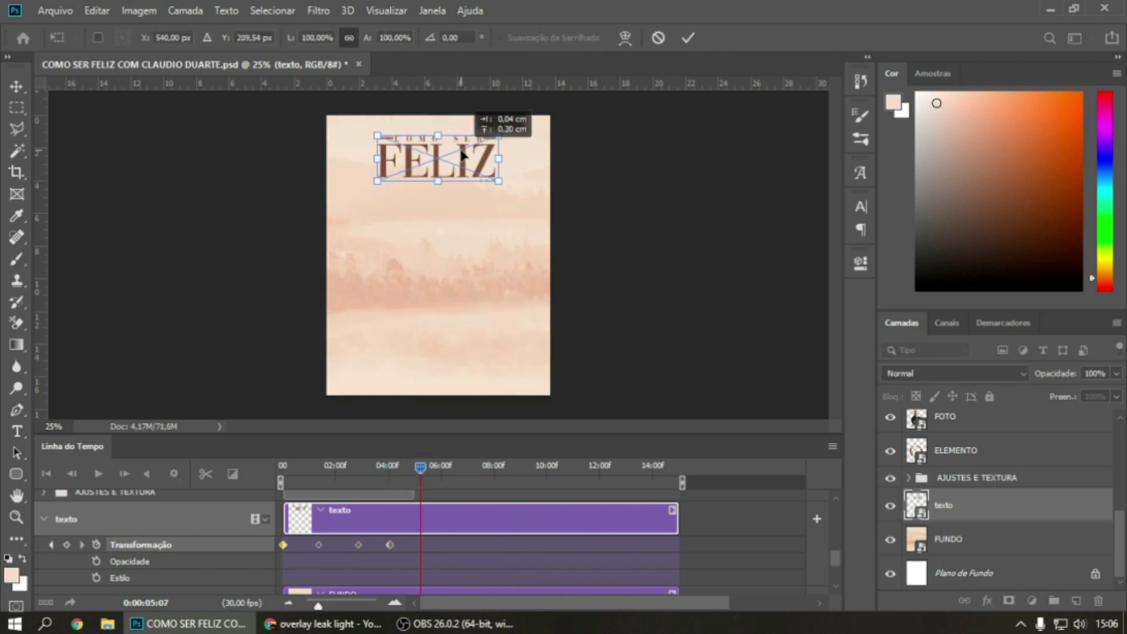
{"action": "key", "text": "Return"}
{"action": "left_click_drag", "start_coordinate": [423, 465], "coordinate": [458, 463]}
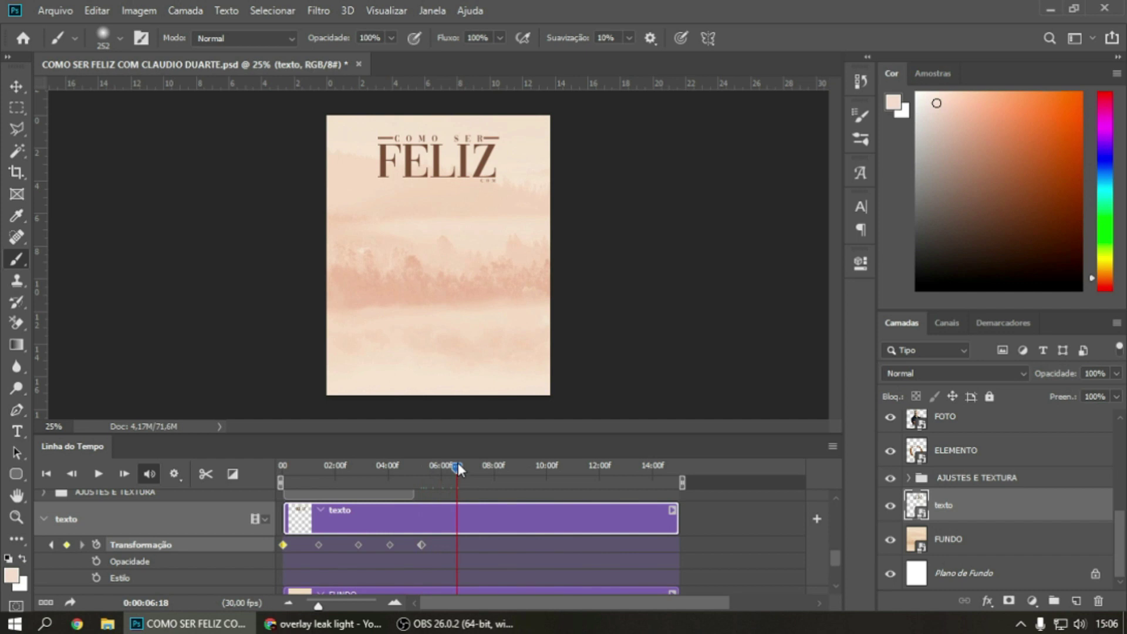
{"action": "key", "text": "ctrl+t"}
{"action": "left_click_drag", "start_coordinate": [463, 157], "coordinate": [464, 168]}
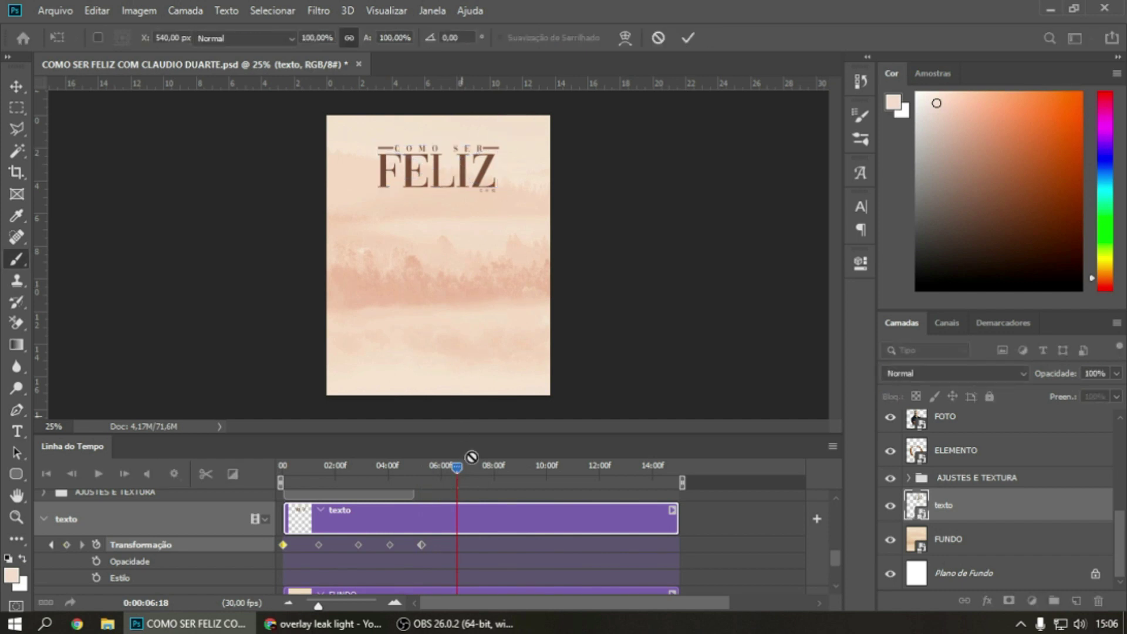
{"action": "key", "text": "Return"}
Add title keyframes at about 8.5 seconds (raised) and 10 seconds (about 25 px shift)
{"action": "left_click_drag", "start_coordinate": [459, 464], "coordinate": [506, 466]}
{"action": "key", "text": "ctrl+t"}
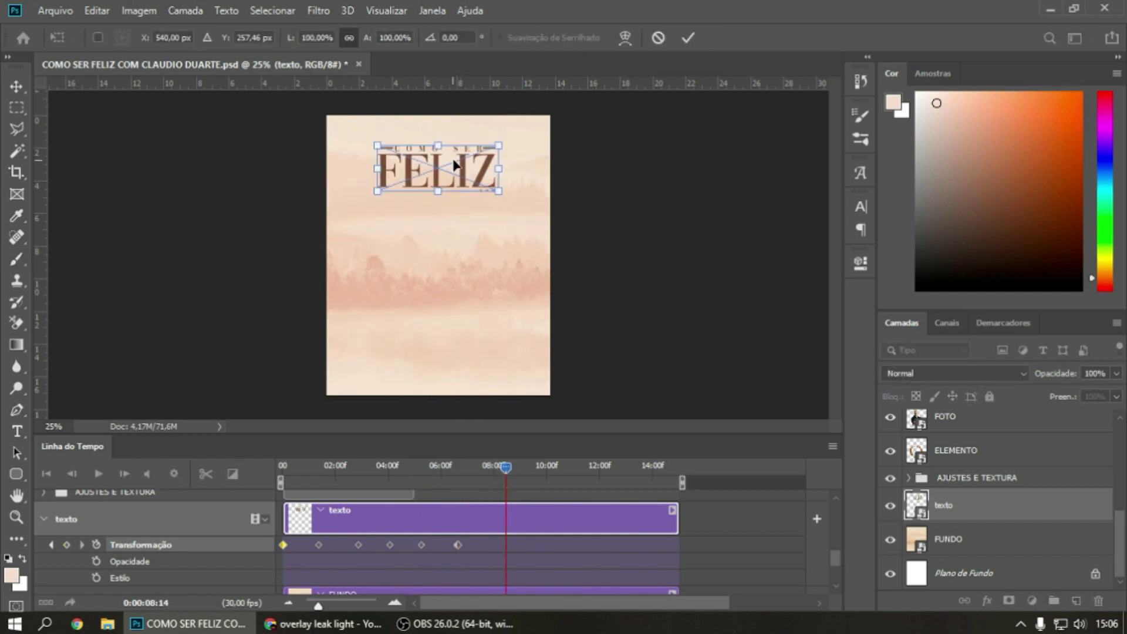
{"action": "left_click_drag", "start_coordinate": [455, 164], "coordinate": [455, 151]}
{"action": "key", "text": "Return"}
{"action": "left_click_drag", "start_coordinate": [508, 465], "coordinate": [534, 467]}
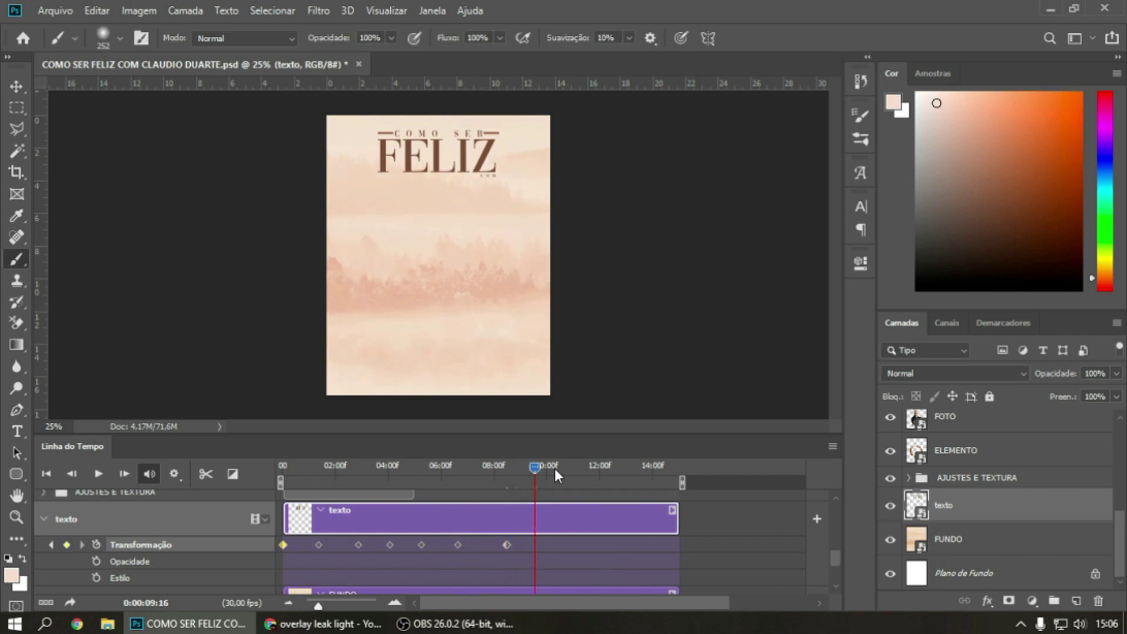
{"action": "left_click", "coordinate": [555, 469]}
{"action": "key", "text": "ctrl+t"}
{"action": "mouse_move", "coordinate": [455, 164]}
{"action": "left_mouse_down"}
{"action": "mouse_move", "coordinate": [455, 179]}
{"action": "mouse_move", "coordinate": [446, 153]}
{"action": "left_mouse_up"}
{"action": "key", "text": "Return"}
Add title keyframes at about 11.8 seconds and 13.5 seconds, lowered about 18 px
{"action": "left_click", "coordinate": [595, 465]}
{"action": "key", "text": "ctrl+t"}
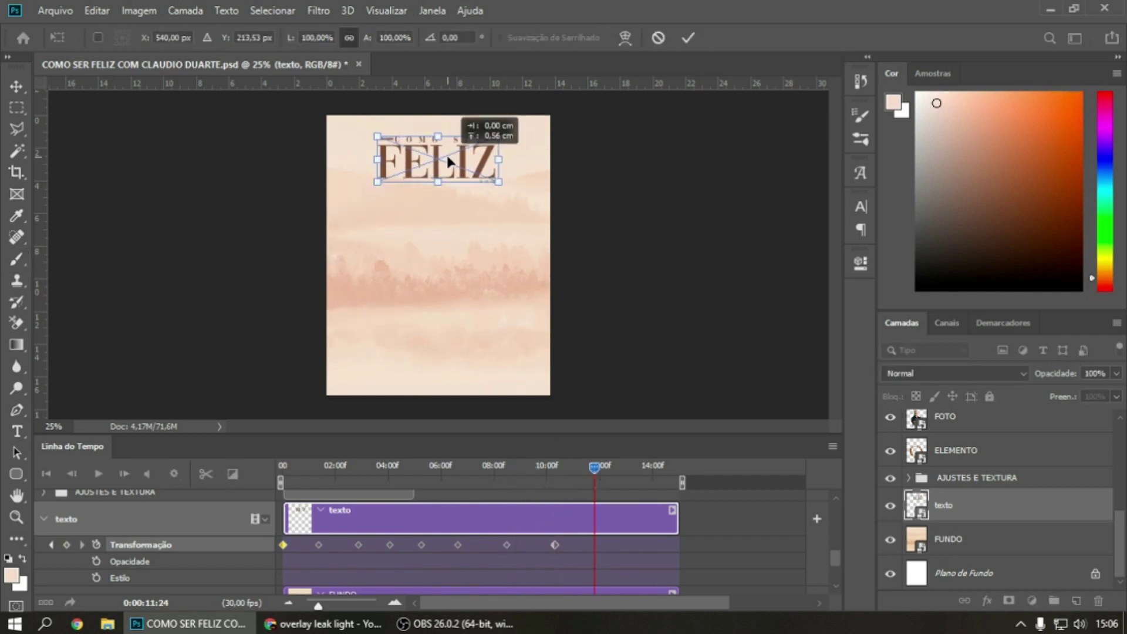
{"action": "key", "text": "Return"}
{"action": "left_click_drag", "start_coordinate": [598, 468], "coordinate": [642, 469]}
{"action": "key", "text": "ctrl+t"}
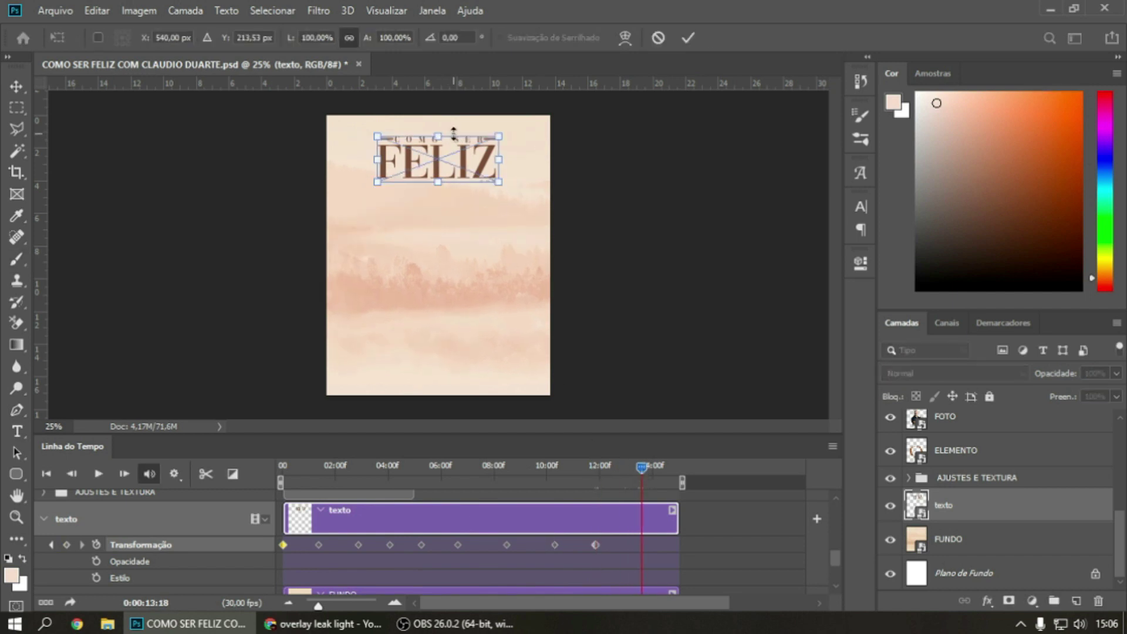
{"action": "left_click_drag", "start_coordinate": [454, 134], "coordinate": [453, 145]}
{"action": "key", "text": "Return"}
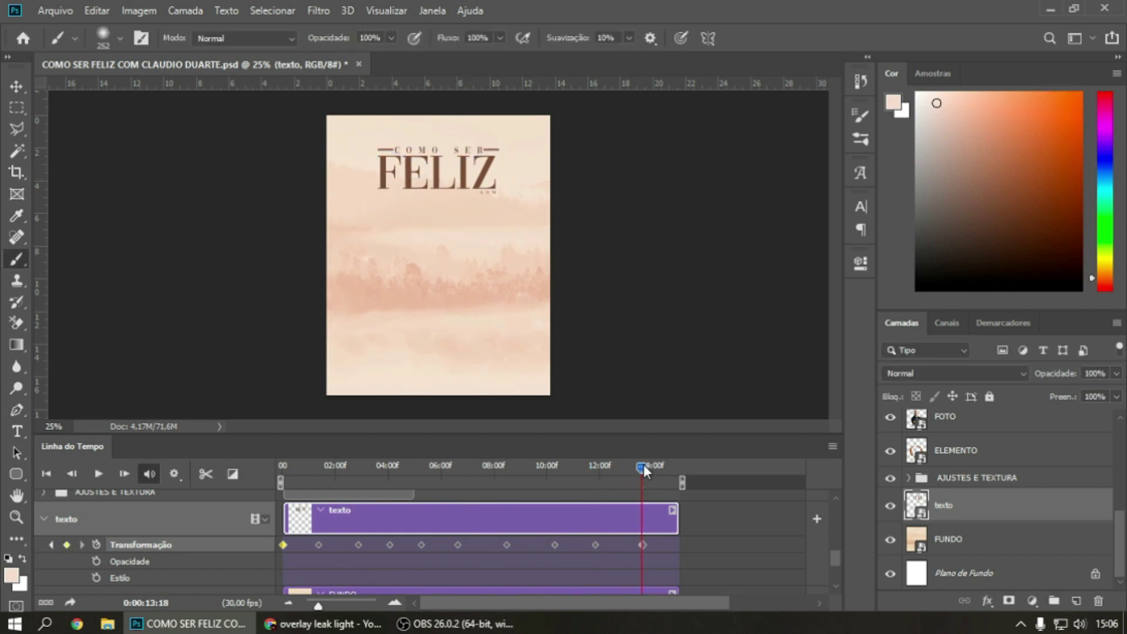
Preview the title sliding in from above and bobbing across the timeline
{"action": "left_click_drag", "start_coordinate": [644, 464], "coordinate": [679, 463]}
{"action": "left_click", "coordinate": [598, 465]}
{"action": "left_click", "coordinate": [284, 466]}
{"action": "left_click_drag", "start_coordinate": [291, 463], "coordinate": [702, 469]}
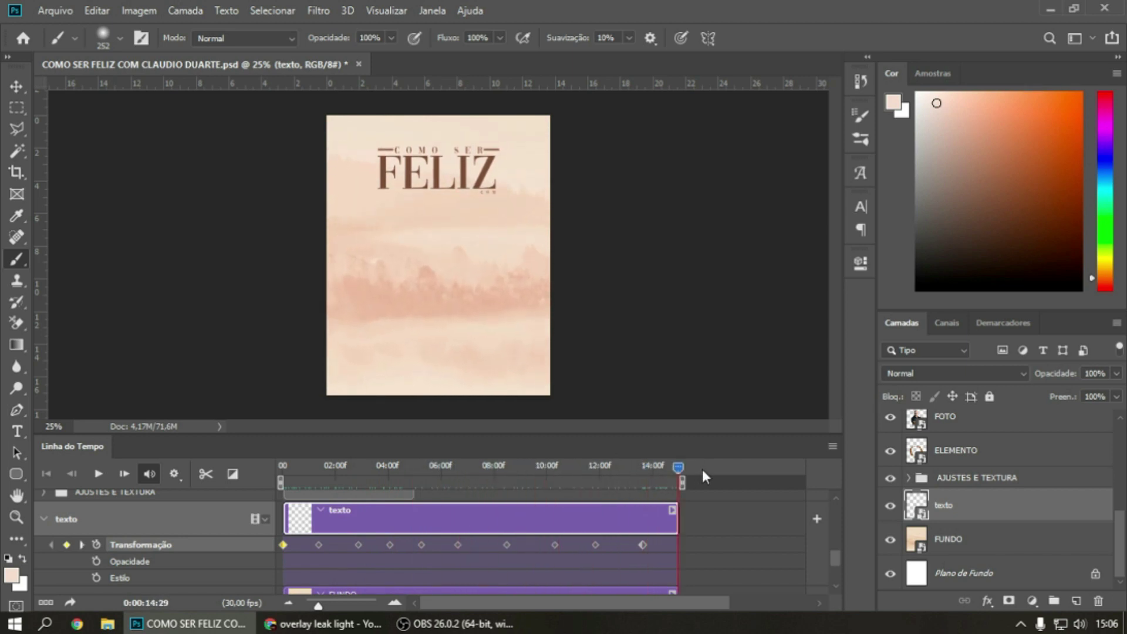
Extend the wall-1217083 copiar, Camada 5 copiar and Camada 5 clips to about 15 seconds
{"action": "left_click", "coordinate": [284, 465]}
{"action": "scroll", "coordinate": [517, 527], "scroll_direction": "up", "scroll_amount": 2}
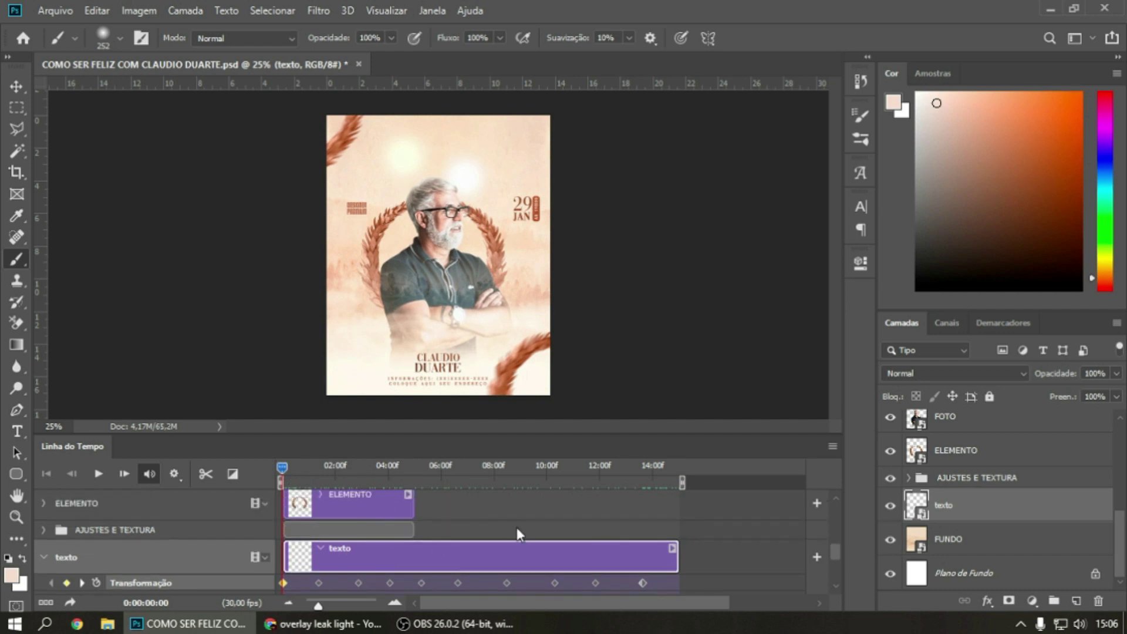
{"action": "left_click", "coordinate": [45, 530]}
{"action": "scroll", "coordinate": [372, 547], "scroll_direction": "down", "scroll_amount": 2}
{"action": "scroll", "coordinate": [417, 516], "scroll_direction": "down", "scroll_amount": 1}
{"action": "left_click_drag", "start_coordinate": [414, 516], "coordinate": [678, 516]}
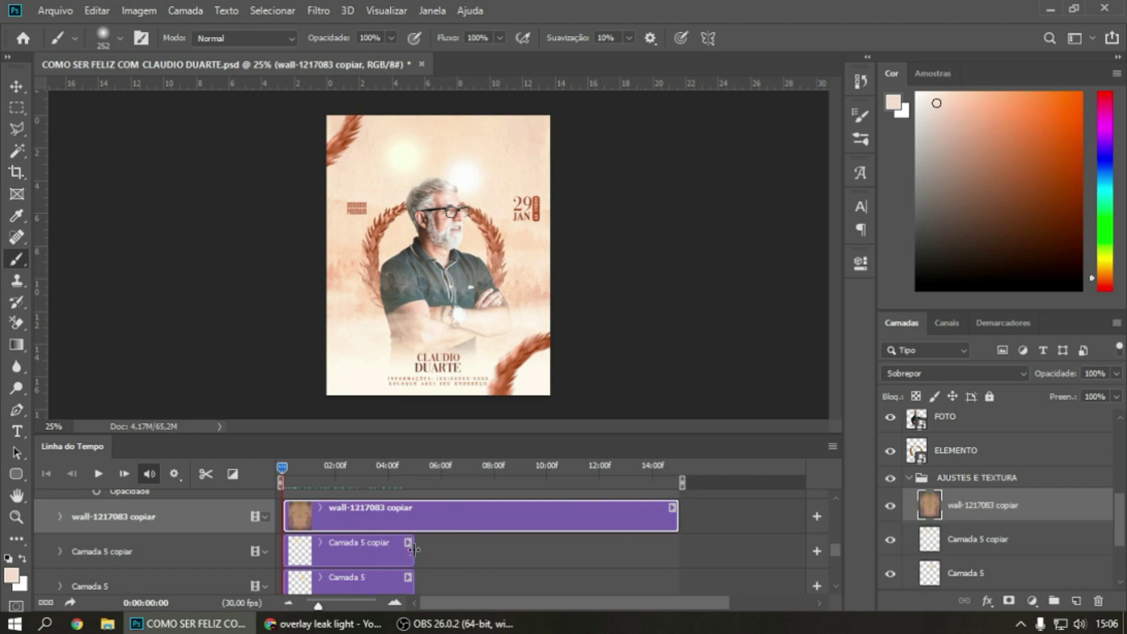
{"action": "left_click_drag", "start_coordinate": [415, 551], "coordinate": [680, 551]}
{"action": "scroll", "coordinate": [403, 566], "scroll_direction": "down", "scroll_amount": 1}
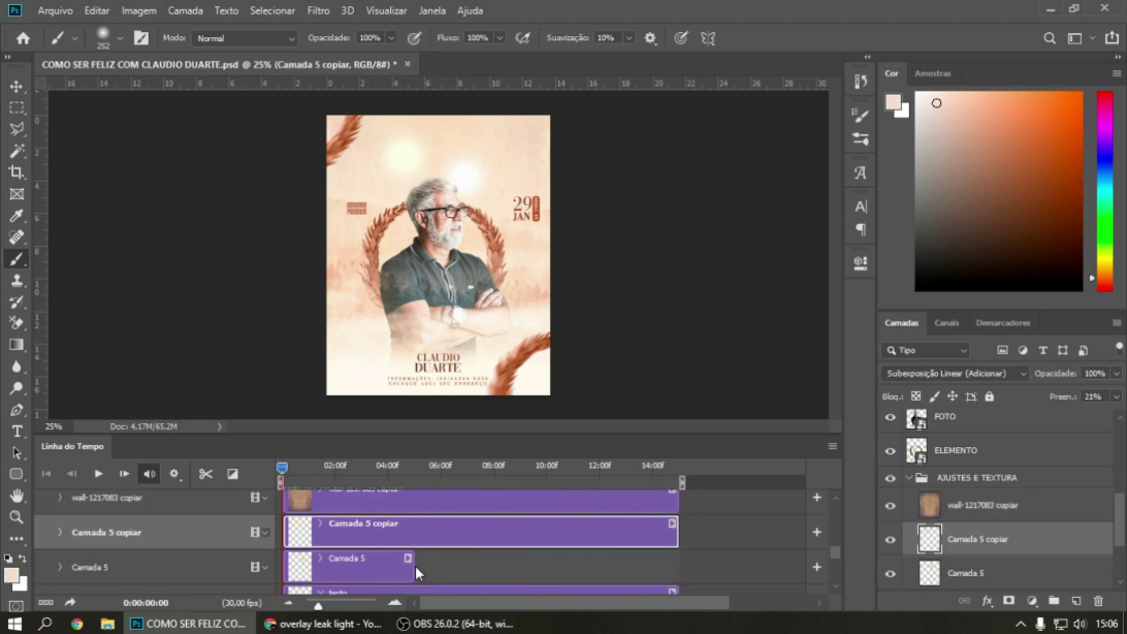
{"action": "left_click_drag", "start_coordinate": [413, 566], "coordinate": [679, 566]}
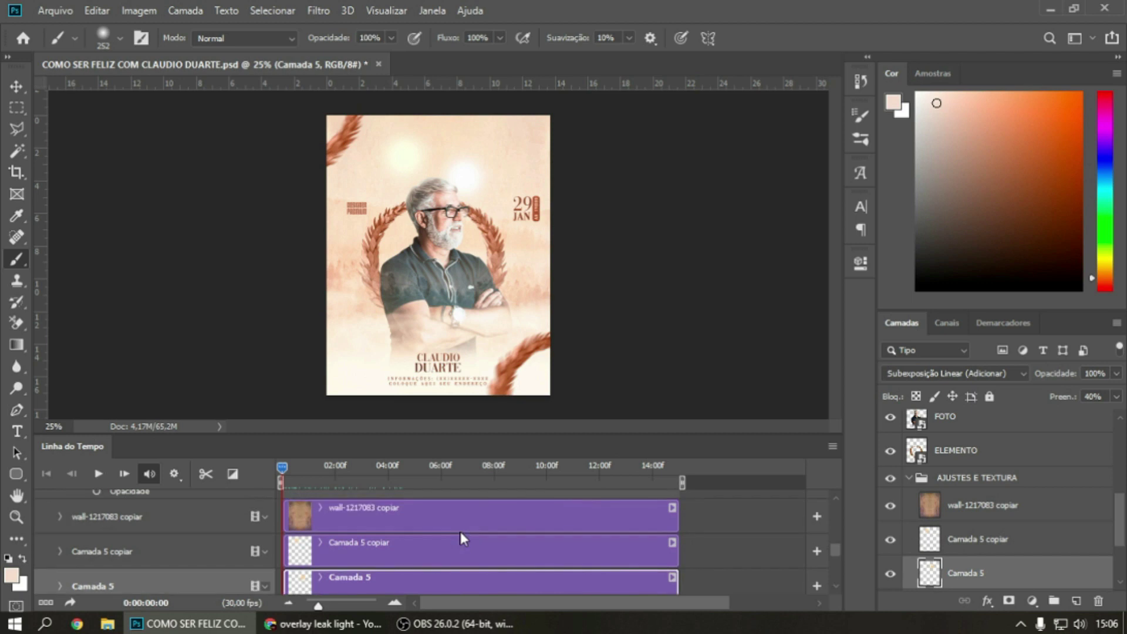
{"action": "scroll", "coordinate": [461, 531], "scroll_direction": "up", "scroll_amount": 4}
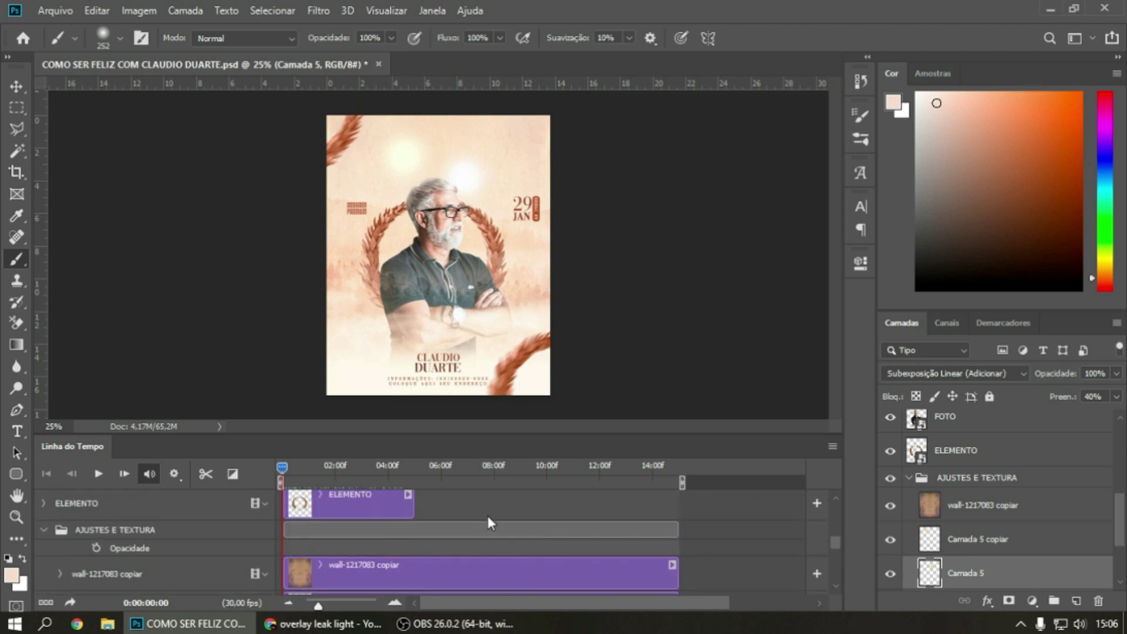
{"action": "scroll", "coordinate": [975, 502], "scroll_direction": "up", "scroll_amount": 1}
Set ELEMENTO's clip motion to Girar, Sentido Horário, with Redimensionar unchecked
{"action": "left_click", "coordinate": [972, 479]}
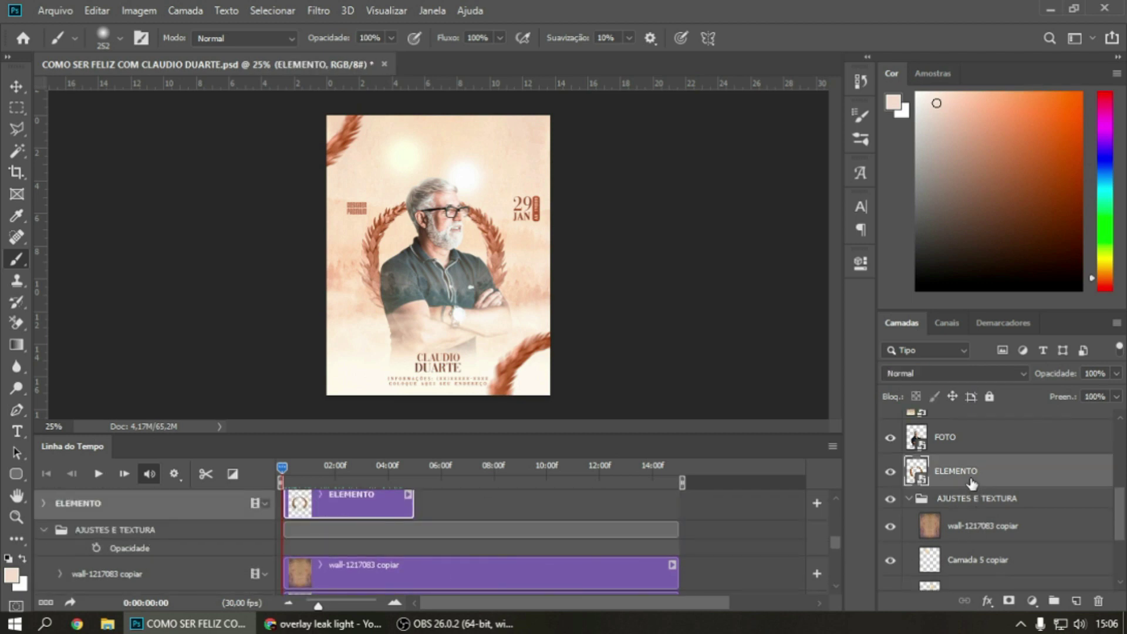
{"action": "left_click", "coordinate": [43, 504]}
{"action": "right_click", "coordinate": [340, 504]}
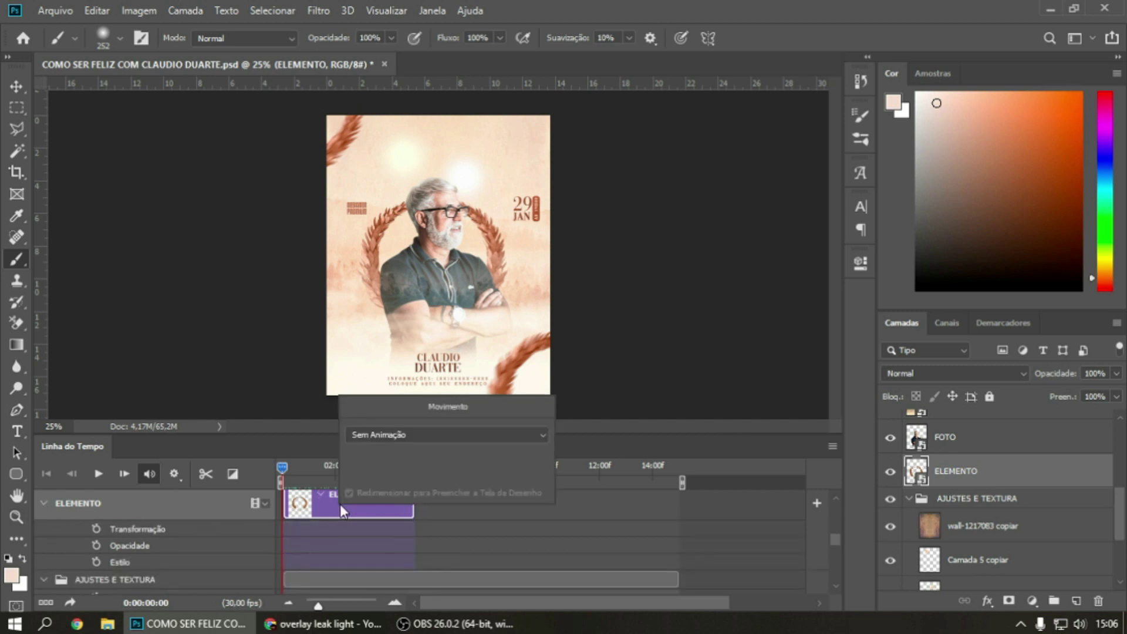
{"action": "left_click", "coordinate": [380, 437]}
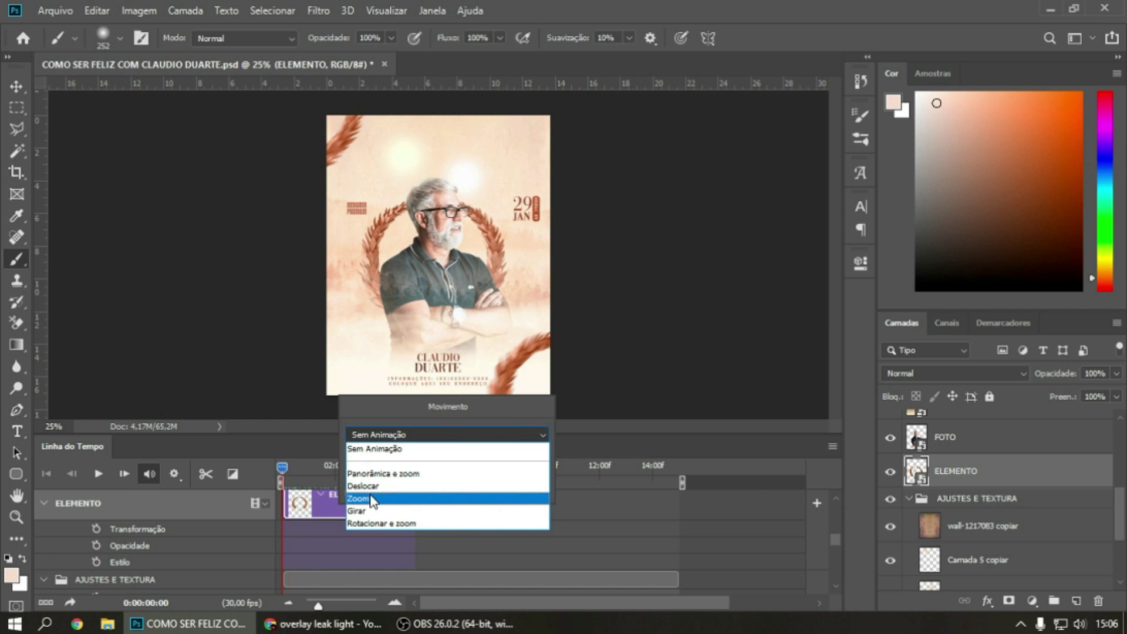
{"action": "left_click", "coordinate": [379, 510]}
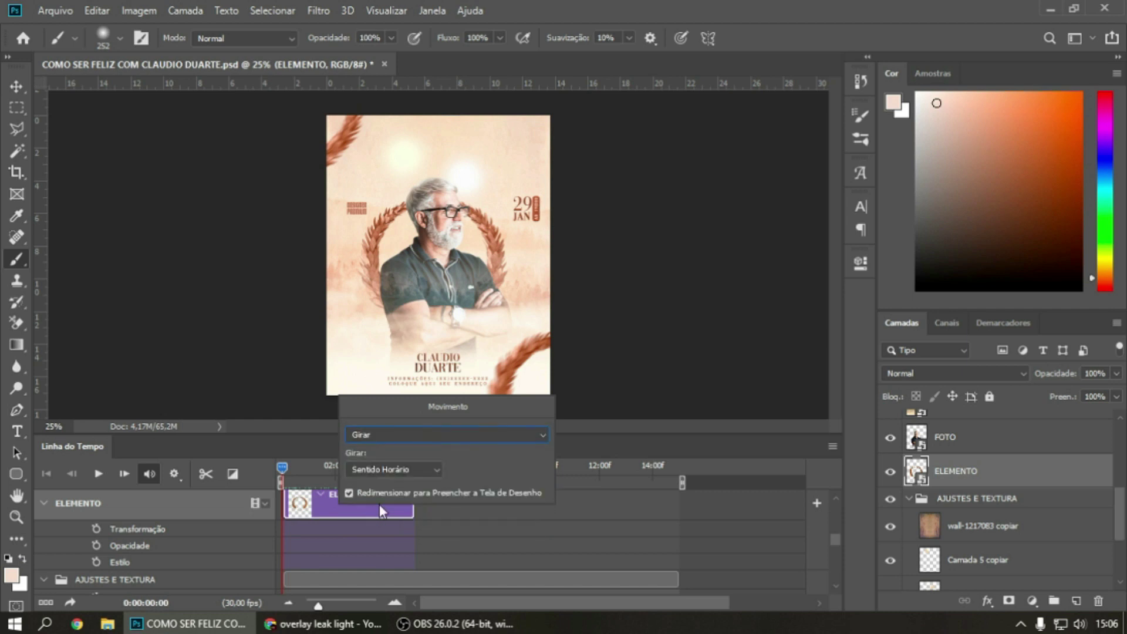
{"action": "left_click", "coordinate": [350, 493]}
{"action": "left_click", "coordinate": [393, 467]}
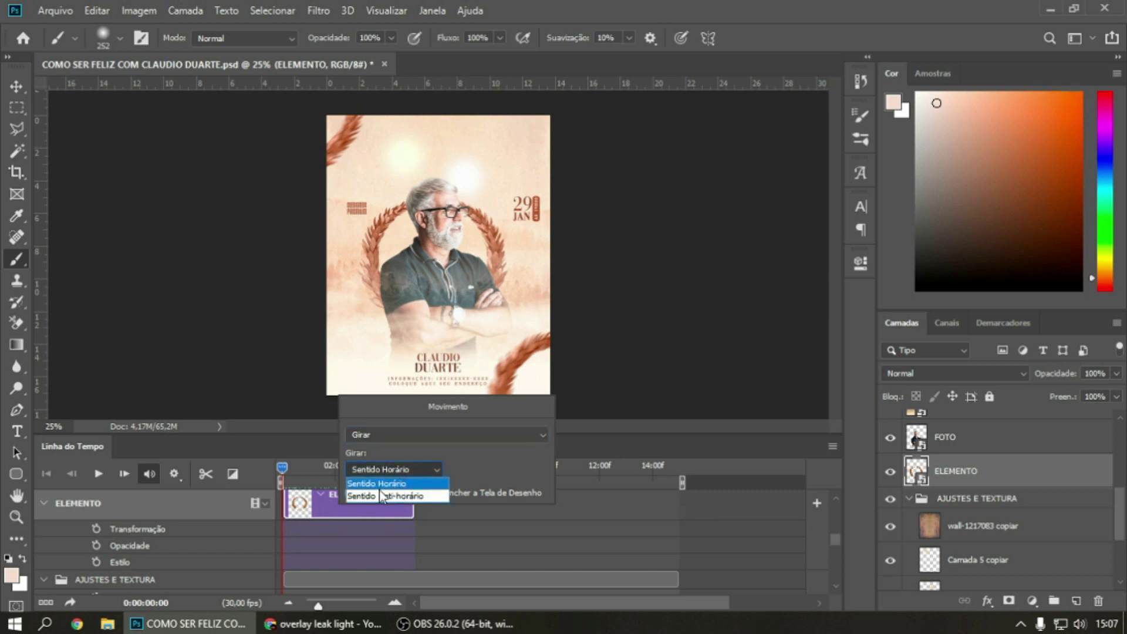
{"action": "left_click", "coordinate": [378, 486]}
{"action": "left_click", "coordinate": [316, 505]}
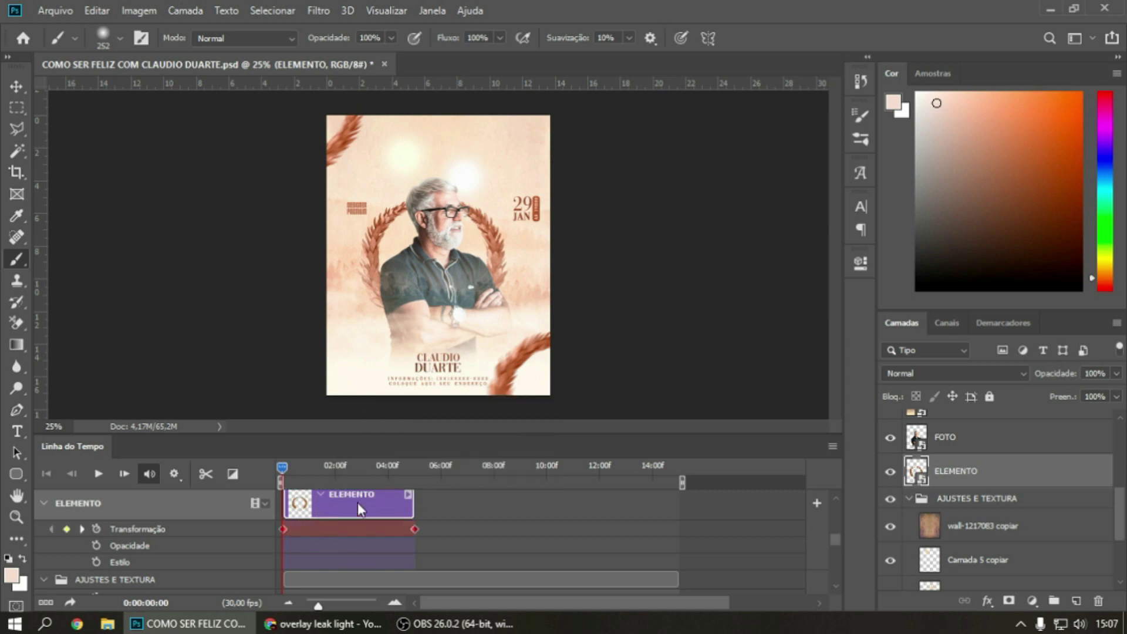
Extend the ELEMENTO clip to 15 seconds and delete its end transform keyframe
{"action": "left_click_drag", "start_coordinate": [281, 465], "coordinate": [388, 467]}
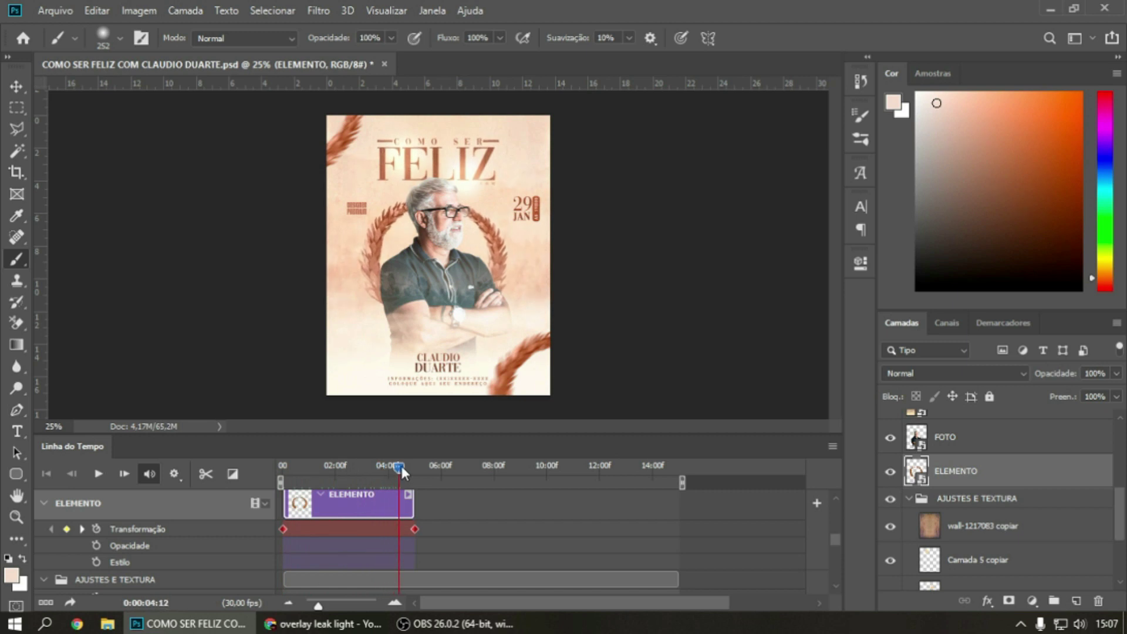
{"action": "left_click_drag", "start_coordinate": [389, 467], "coordinate": [360, 465]}
{"action": "left_click_drag", "start_coordinate": [415, 516], "coordinate": [676, 504]}
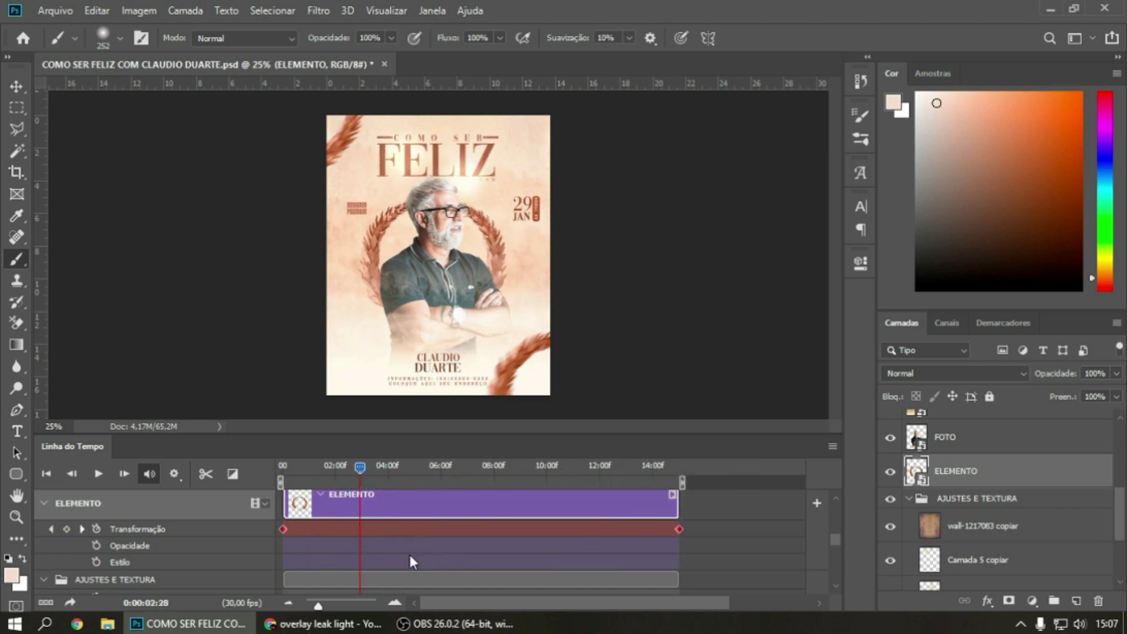
{"action": "left_click", "coordinate": [679, 530]}
{"action": "key", "text": "Delete"}
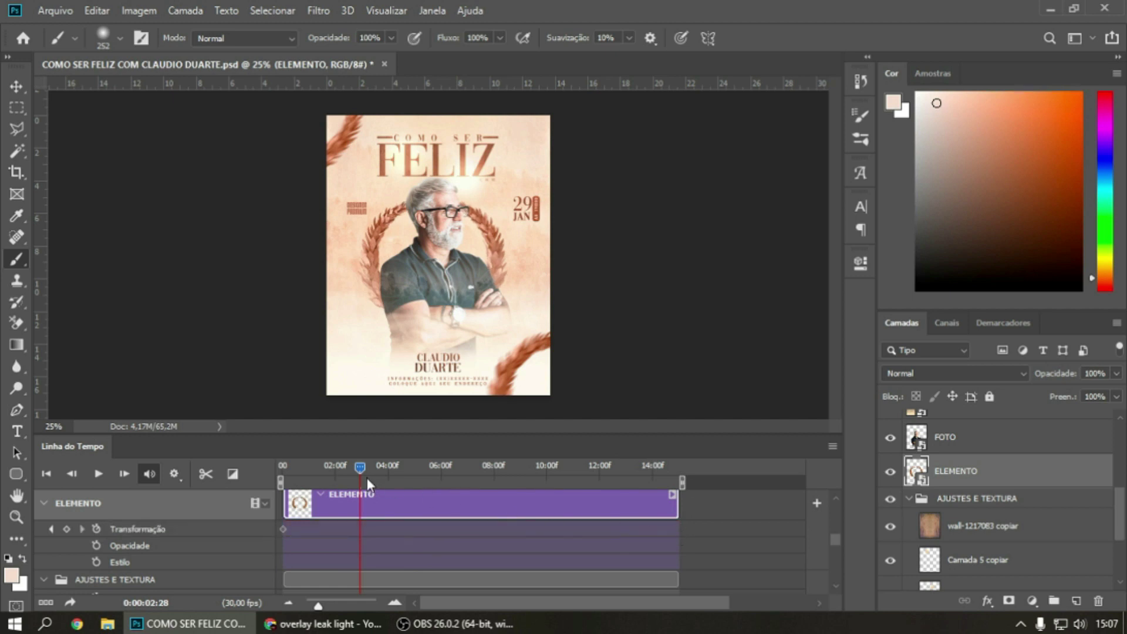
Rotate the wreath at 3:14 to set the first rotation keyframe, then preview it
{"action": "left_click", "coordinate": [294, 471]}
{"action": "left_click", "coordinate": [375, 471]}
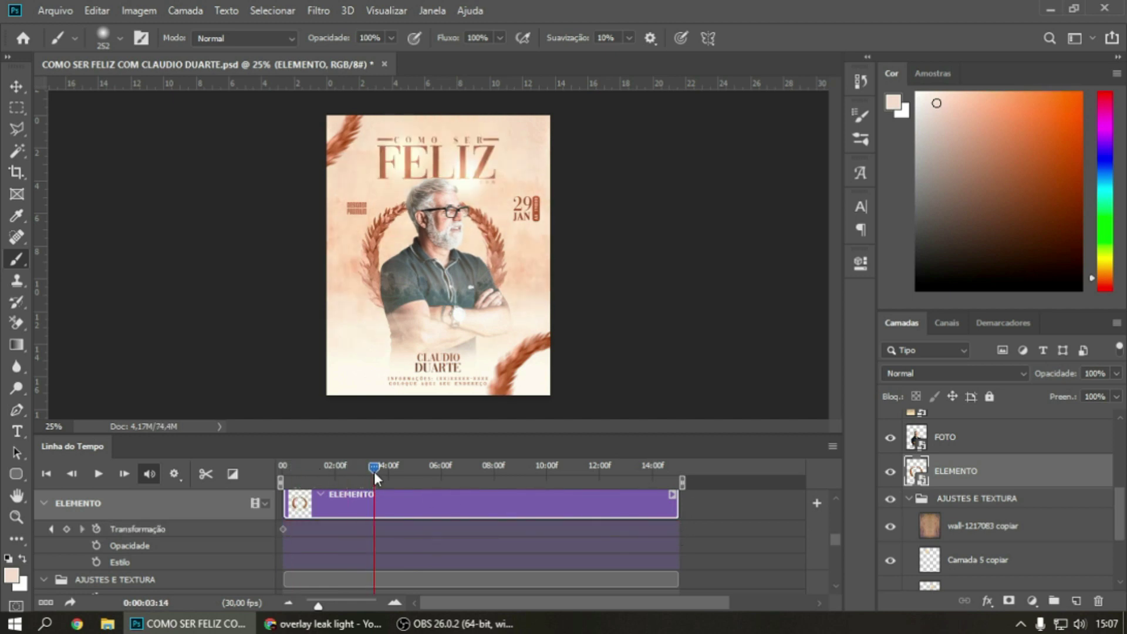
{"action": "key", "text": "ctrl+t"}
{"action": "mouse_move", "coordinate": [534, 214]}
{"action": "left_mouse_down"}
{"action": "mouse_move", "coordinate": [404, 410]}
{"action": "mouse_move", "coordinate": [322, 360]}
{"action": "mouse_move", "coordinate": [228, 357]}
{"action": "mouse_move", "coordinate": [247, 176]}
{"action": "mouse_move", "coordinate": [535, 194]}
{"action": "mouse_move", "coordinate": [541, 237]}
{"action": "left_mouse_up"}
{"action": "key", "text": "Return"}
{"action": "key", "text": "b"}
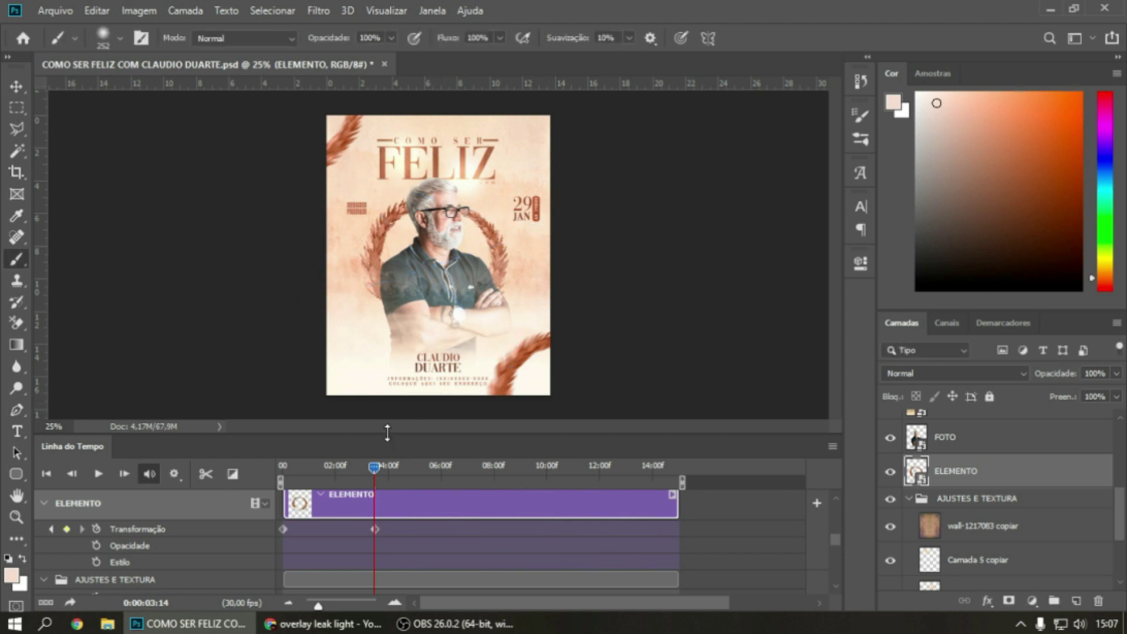
{"action": "mouse_move", "coordinate": [365, 467]}
{"action": "left_mouse_down"}
{"action": "mouse_move", "coordinate": [266, 467]}
{"action": "mouse_move", "coordinate": [450, 466]}
{"action": "mouse_move", "coordinate": [437, 466]}
{"action": "left_mouse_up"}
Add wreath rotation keyframes at 5:25 and at 8:04 (15°)
{"action": "key", "text": "ctrl+t"}
{"action": "left_click_drag", "start_coordinate": [326, 180], "coordinate": [307, 227]}
{"action": "key", "text": "Return"}
{"action": "left_click_drag", "start_coordinate": [491, 469], "coordinate": [498, 473]}
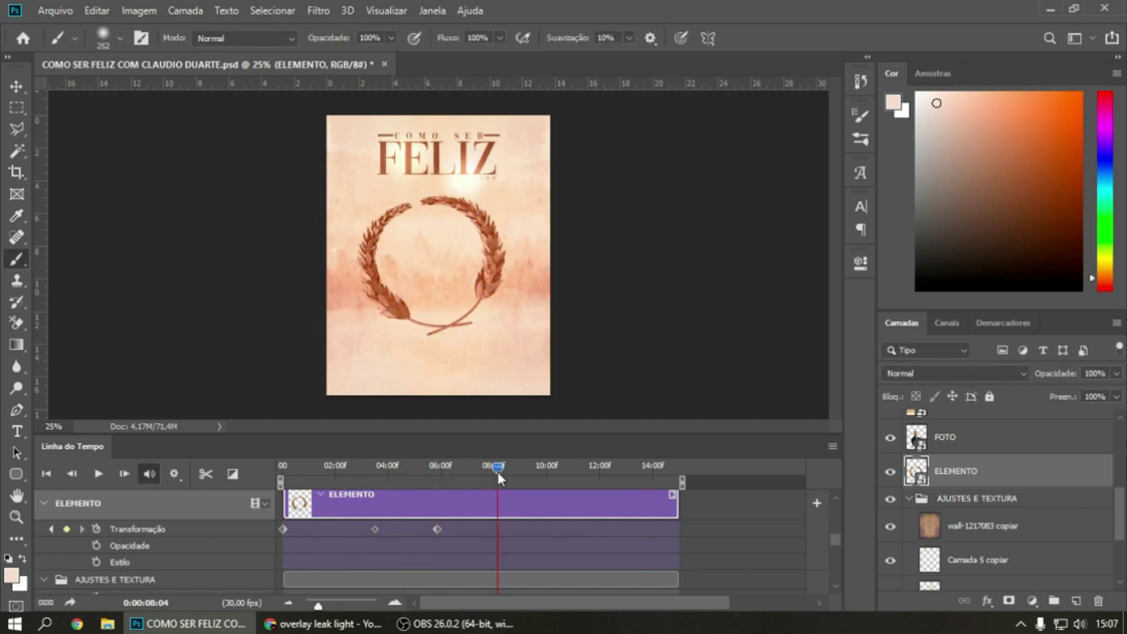
{"action": "key", "text": "ctrl+t"}
{"action": "left_click_drag", "start_coordinate": [591, 209], "coordinate": [603, 255]}
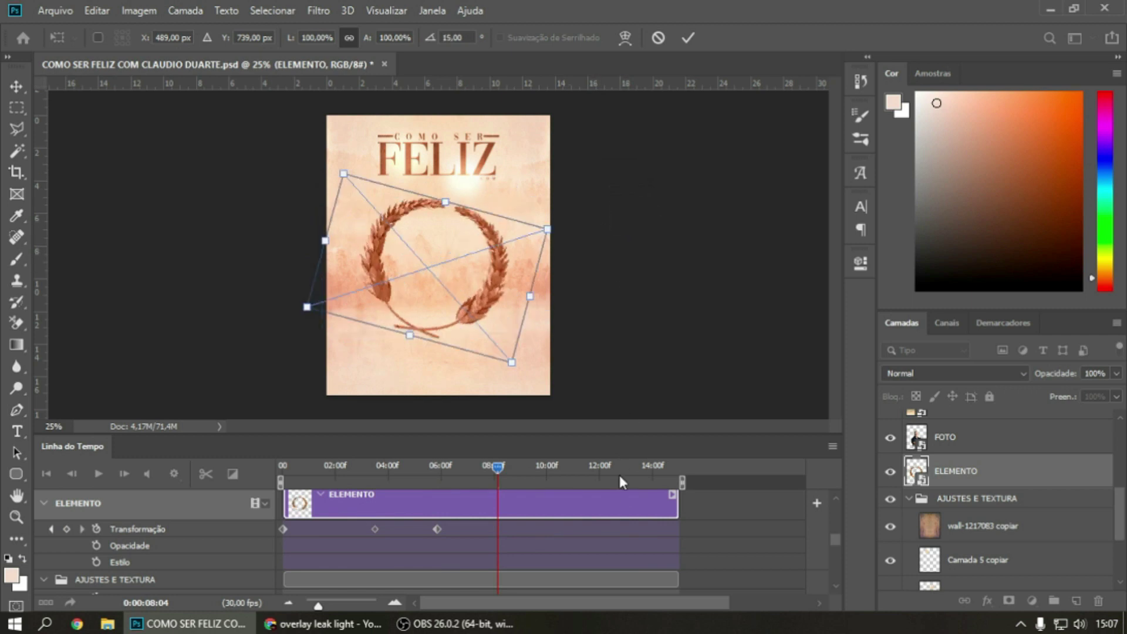
{"action": "key", "text": "Return"}
Keyframe the wreath at -15° at 12:00 and back to 0° at 14:13, then preview
{"action": "left_click", "coordinate": [600, 468]}
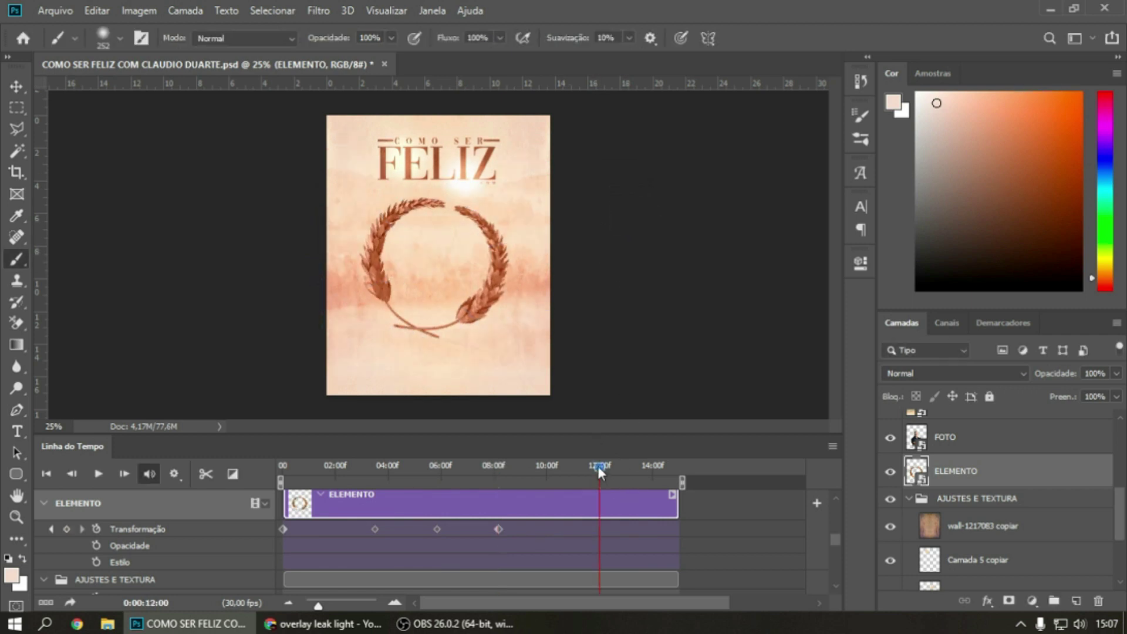
{"action": "key", "text": "ctrl+t"}
{"action": "left_click_drag", "start_coordinate": [574, 192], "coordinate": [534, 126]}
{"action": "key", "text": "Return"}
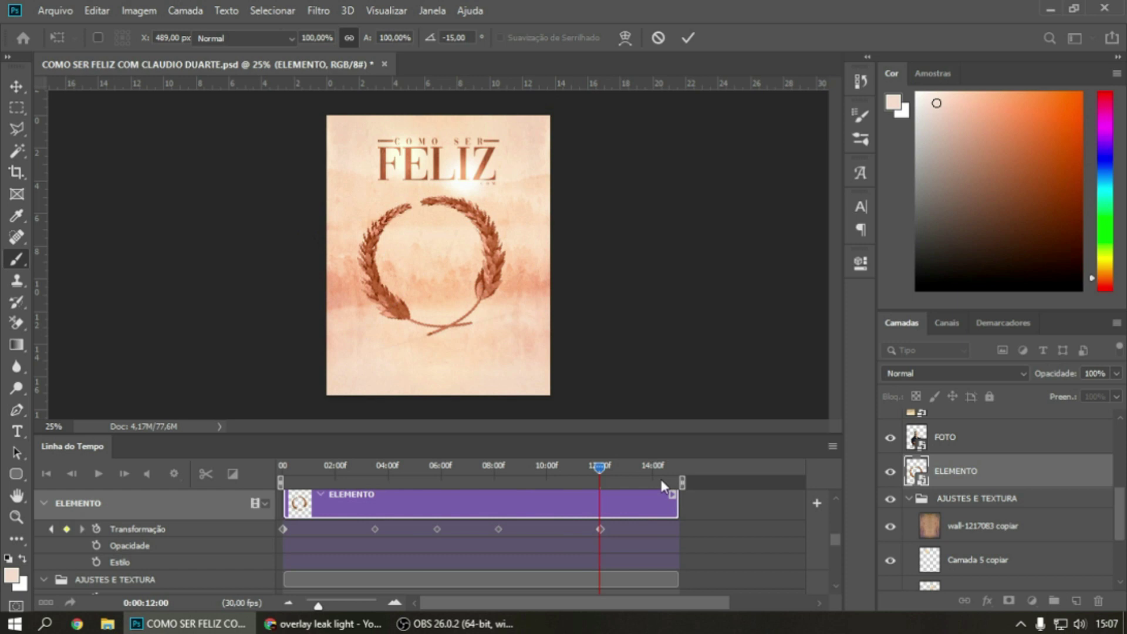
{"action": "left_click", "coordinate": [665, 468]}
{"action": "key", "text": "ctrl+t"}
{"action": "left_click_drag", "start_coordinate": [592, 186], "coordinate": [606, 226]}
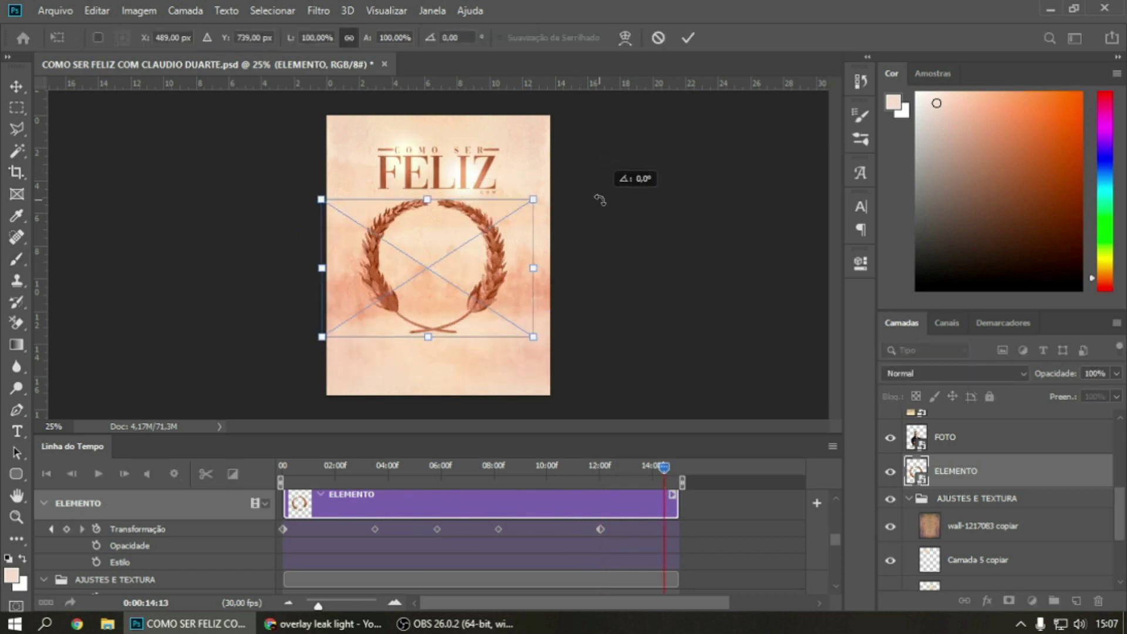
{"action": "key", "text": "Return"}
{"action": "left_click_drag", "start_coordinate": [664, 467], "coordinate": [234, 456]}
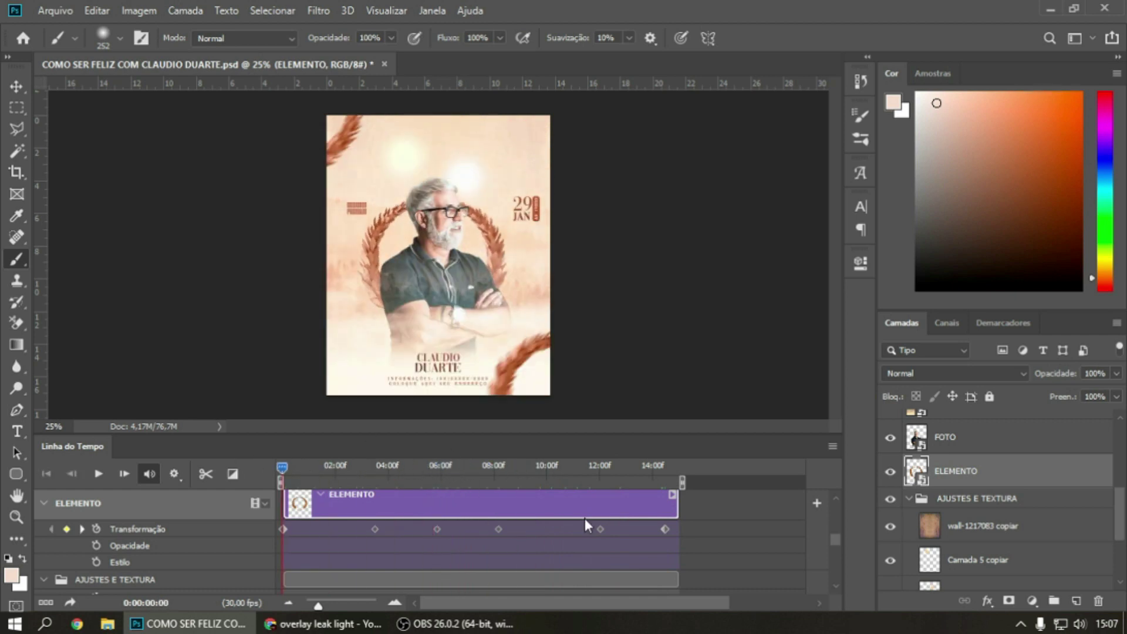
{"action": "scroll", "coordinate": [957, 481], "scroll_direction": "up", "scroll_amount": 1}
Give the FOTO clip Deslocar motion with 90° Panorâmica and Redimensionar unchecked
{"action": "left_click", "coordinate": [959, 485]}
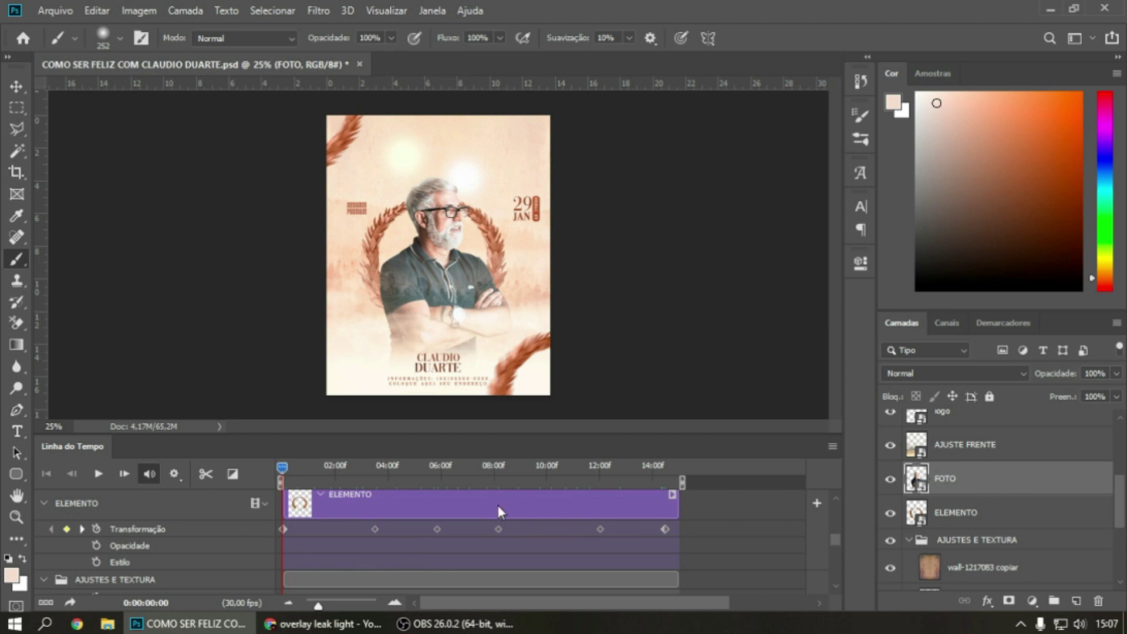
{"action": "scroll", "coordinate": [464, 517], "scroll_direction": "up", "scroll_amount": 2}
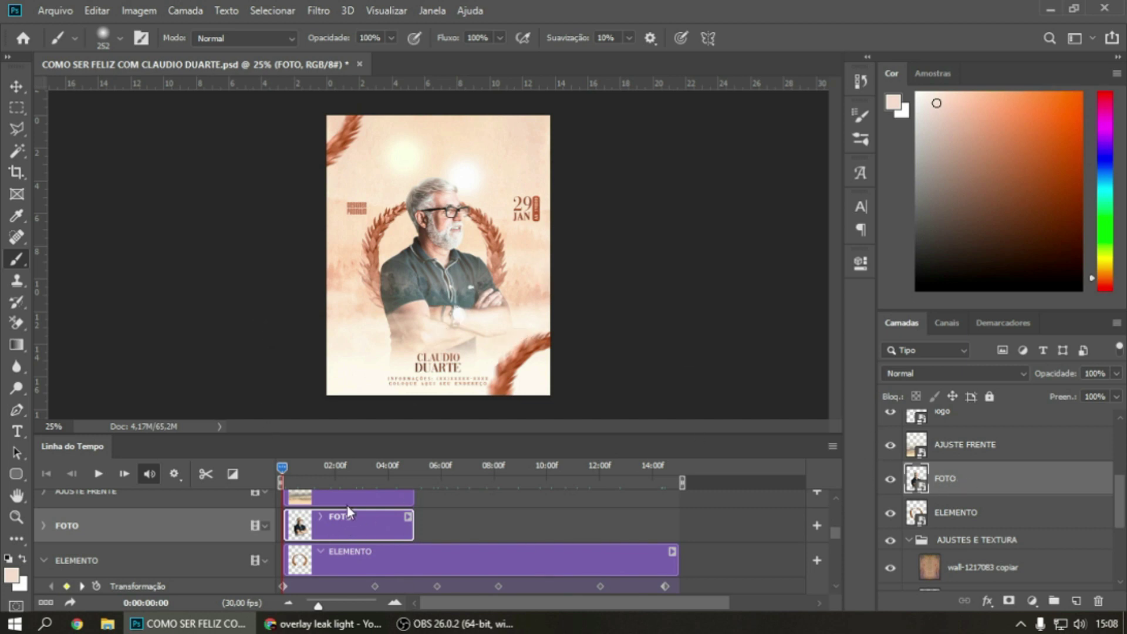
{"action": "right_click", "coordinate": [333, 533]}
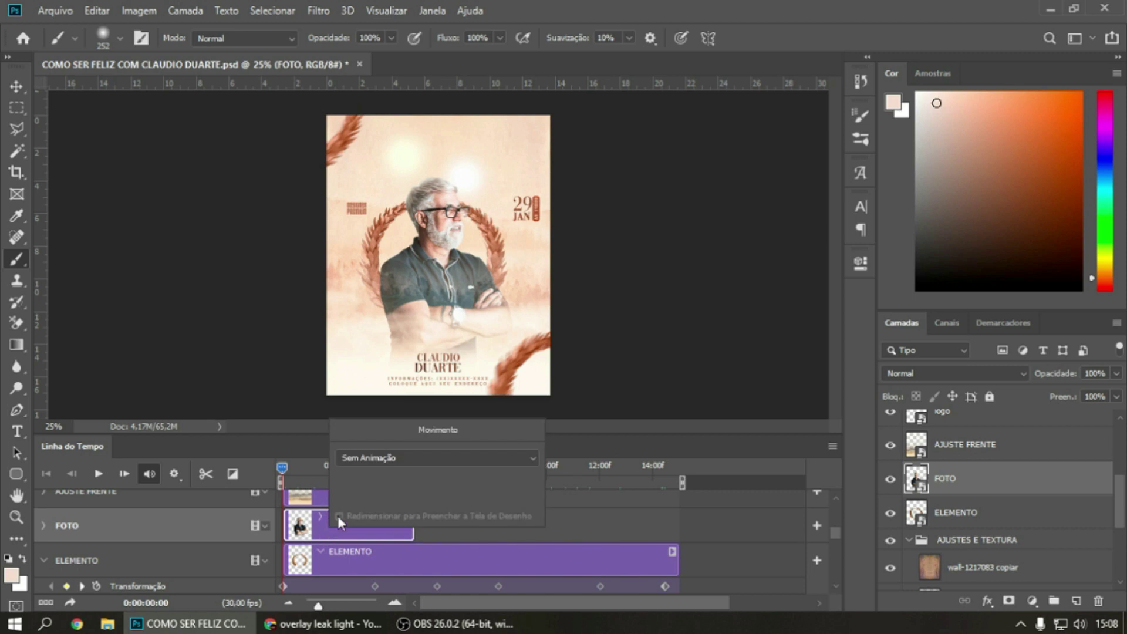
{"action": "left_click", "coordinate": [379, 456]}
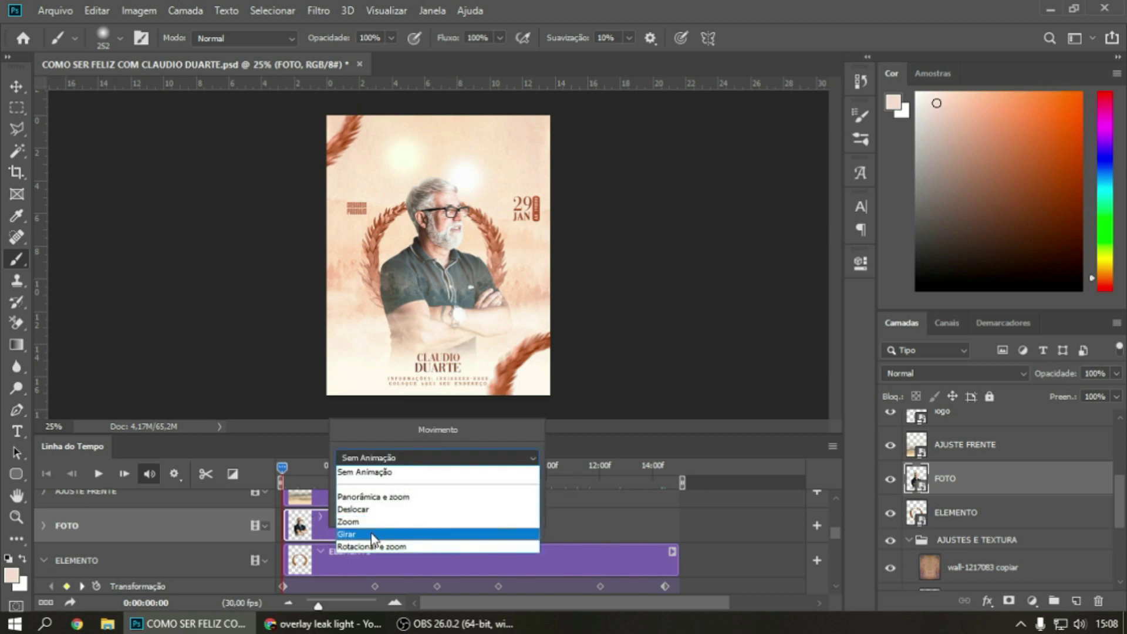
{"action": "left_click", "coordinate": [350, 509]}
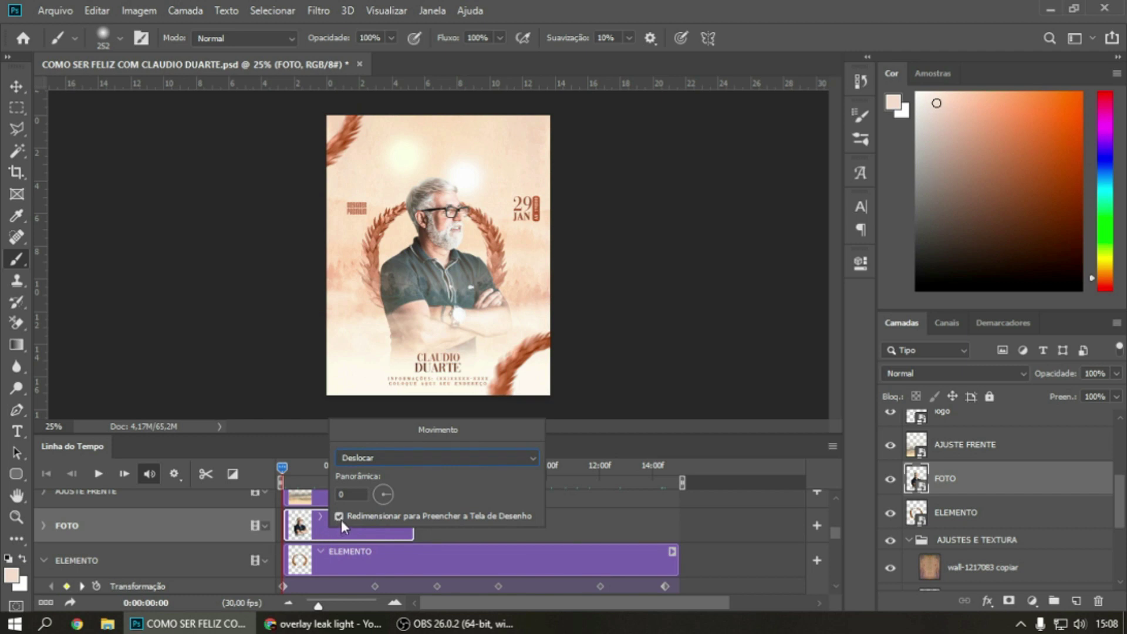
{"action": "left_click", "coordinate": [339, 516]}
{"action": "left_click", "coordinate": [347, 495]}
{"action": "left_click", "coordinate": [308, 531]}
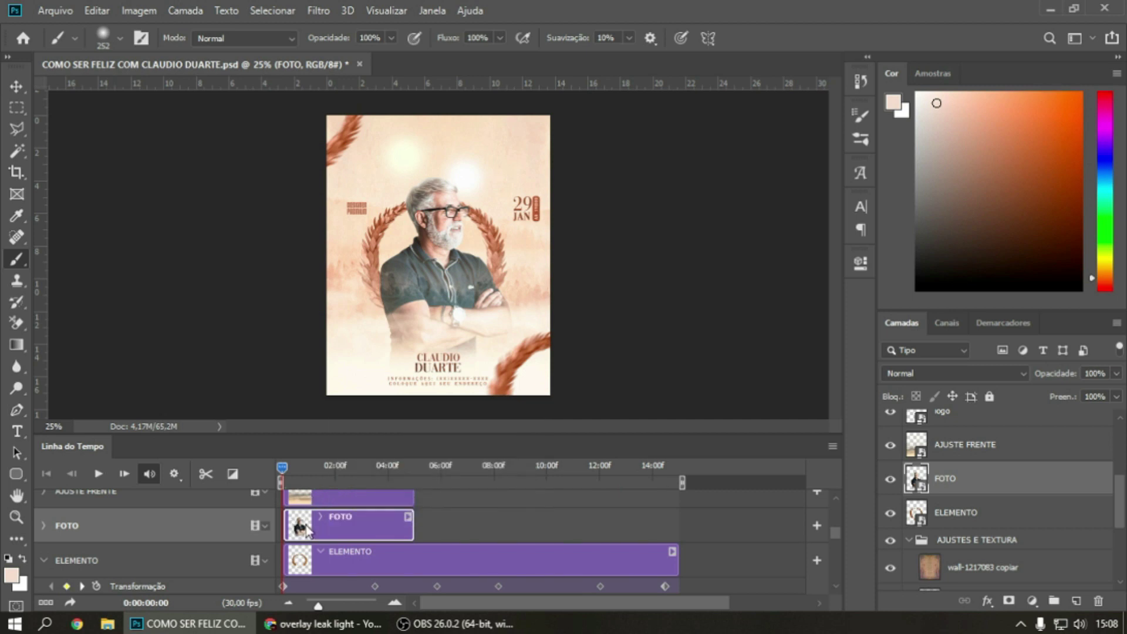
{"action": "left_click", "coordinate": [43, 526]}
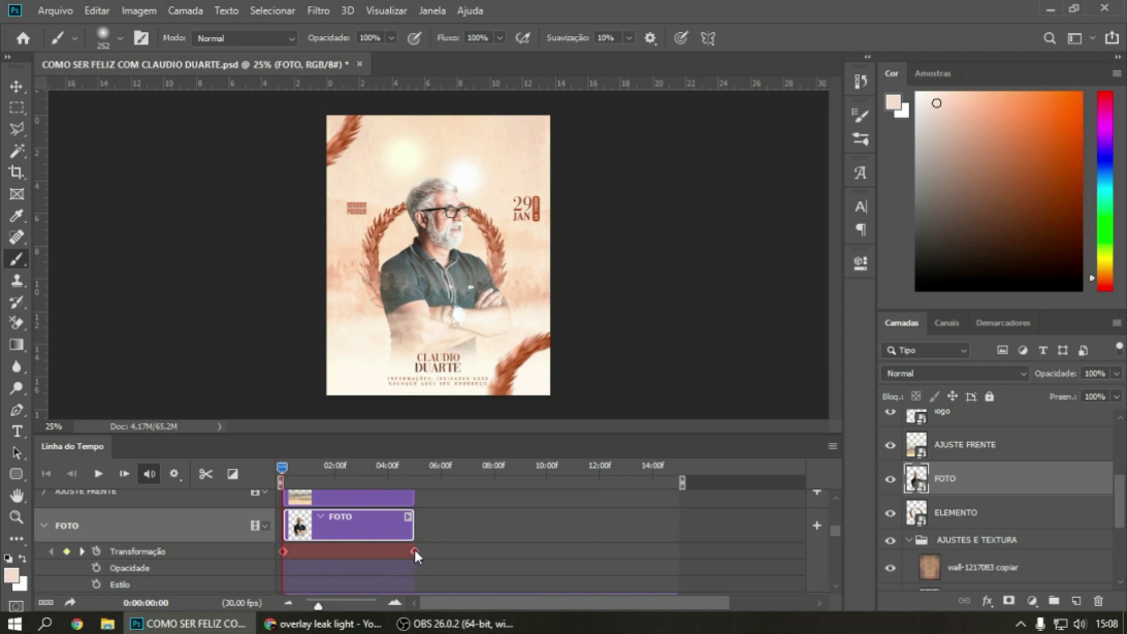
Move the photo below the poster, then keyframe it back in place at 0:22
{"action": "mouse_move", "coordinate": [285, 464]}
{"action": "left_mouse_down"}
{"action": "mouse_move", "coordinate": [345, 467]}
{"action": "mouse_move", "coordinate": [280, 465]}
{"action": "left_mouse_up"}
{"action": "key", "text": "ctrl+minus"}
{"action": "left_click_drag", "start_coordinate": [473, 311], "coordinate": [448, 400]}
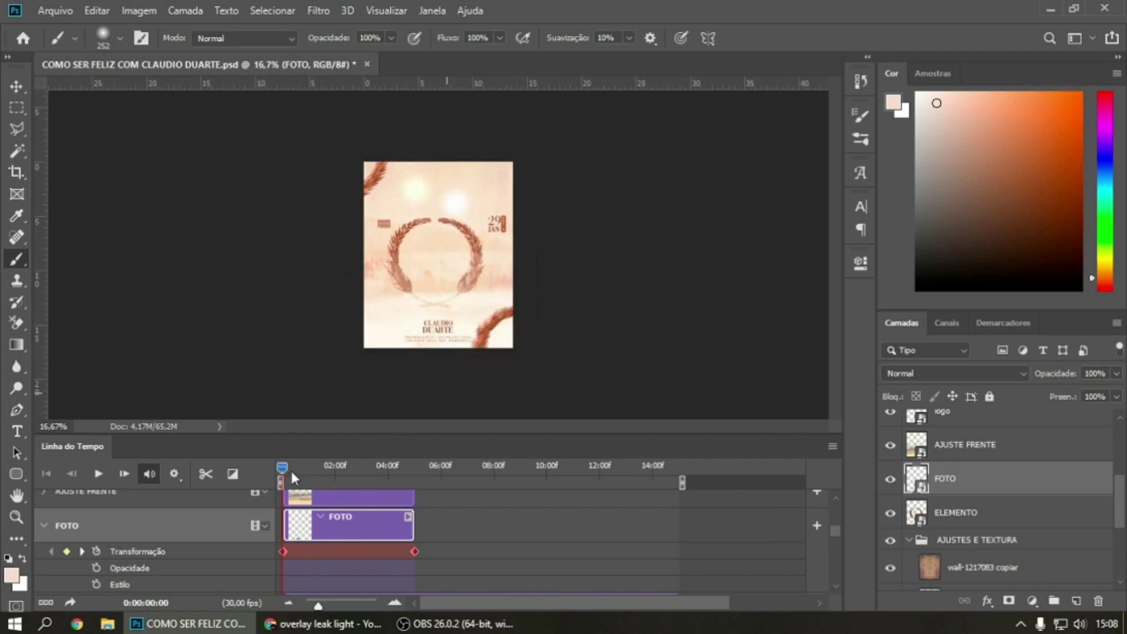
{"action": "left_click_drag", "start_coordinate": [291, 471], "coordinate": [302, 467]}
{"action": "key", "text": "ctrl+t"}
{"action": "left_click_drag", "start_coordinate": [447, 352], "coordinate": [447, 246]}
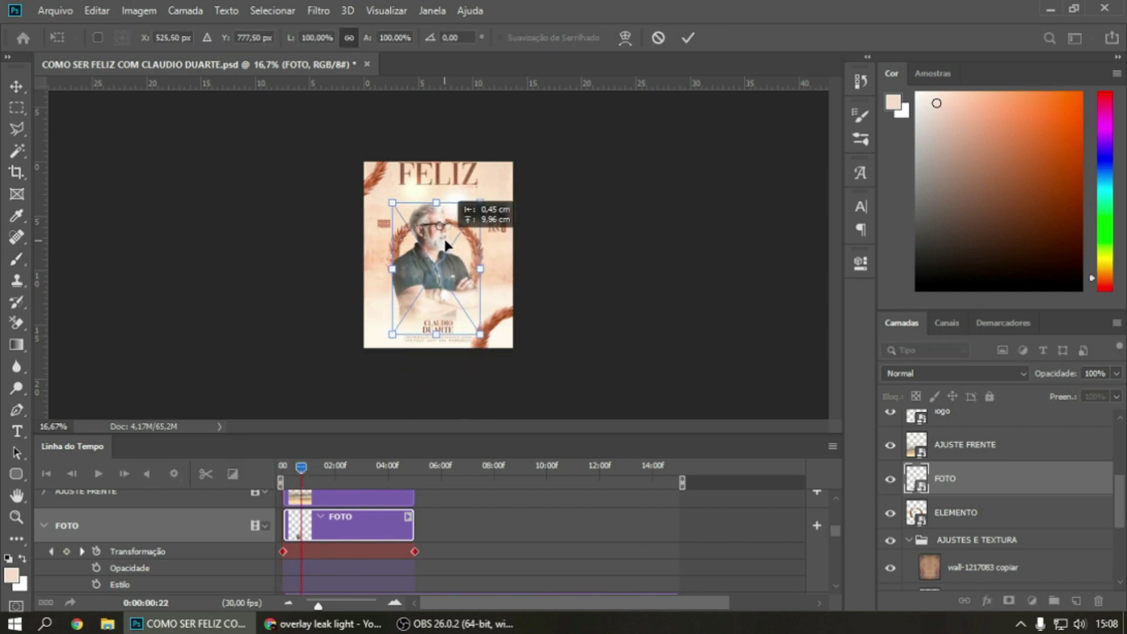
{"action": "key", "text": "Return"}
Delete the photo's end keyframe, lengthen FOTO to about 15 seconds, and keyframe a slight tilt
{"action": "left_click_drag", "start_coordinate": [304, 467], "coordinate": [323, 473]}
{"action": "left_click", "coordinate": [415, 551]}
{"action": "key", "text": "Delete"}
{"action": "left_click_drag", "start_coordinate": [411, 527], "coordinate": [679, 527]}
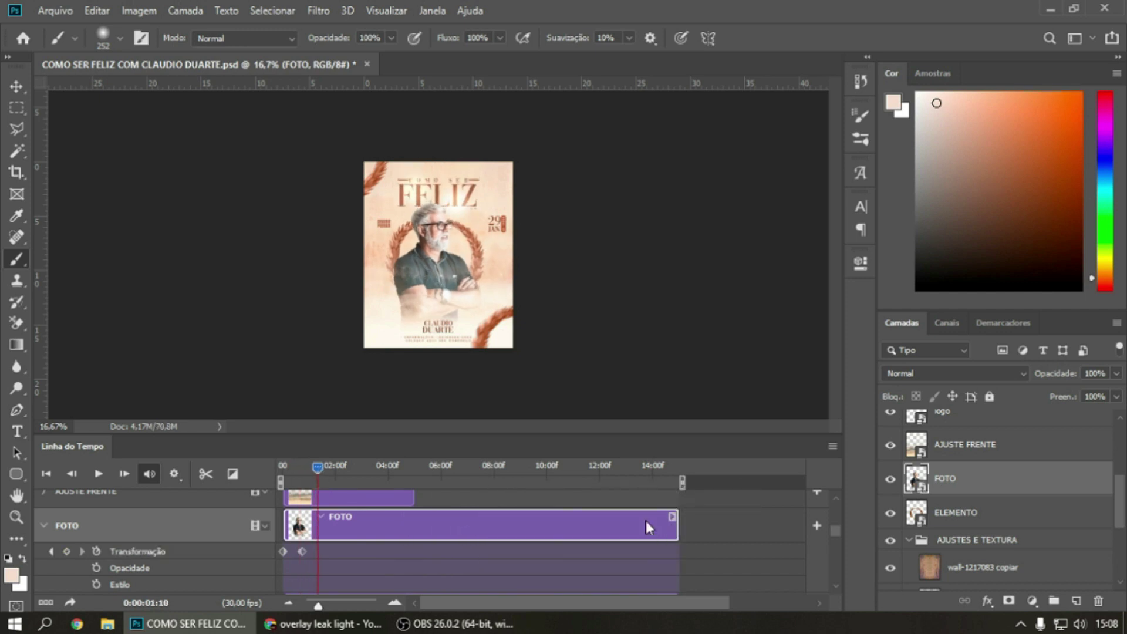
{"action": "key", "text": "ctrl+t"}
{"action": "left_click_drag", "start_coordinate": [500, 191], "coordinate": [503, 198]}
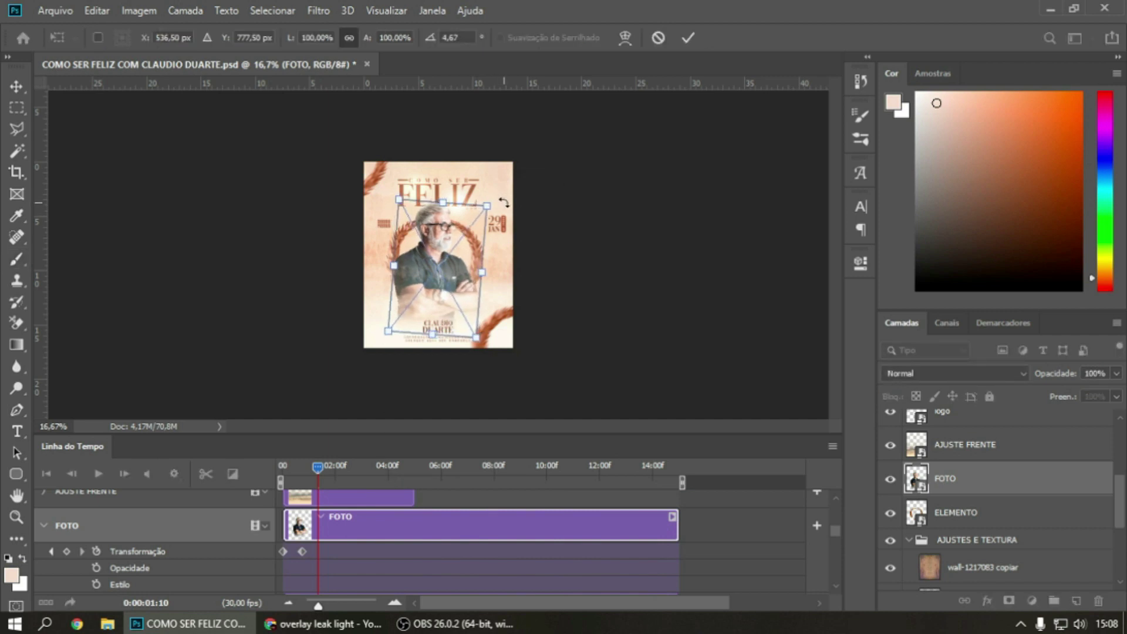
{"action": "key", "text": "Return"}
Add slight photo rotation keyframes at 1:27 and 03:12 (about 4°)
{"action": "left_click_drag", "start_coordinate": [323, 467], "coordinate": [333, 467]}
{"action": "key", "text": "ctrl+t"}
{"action": "left_click_drag", "start_coordinate": [524, 171], "coordinate": [521, 161]}
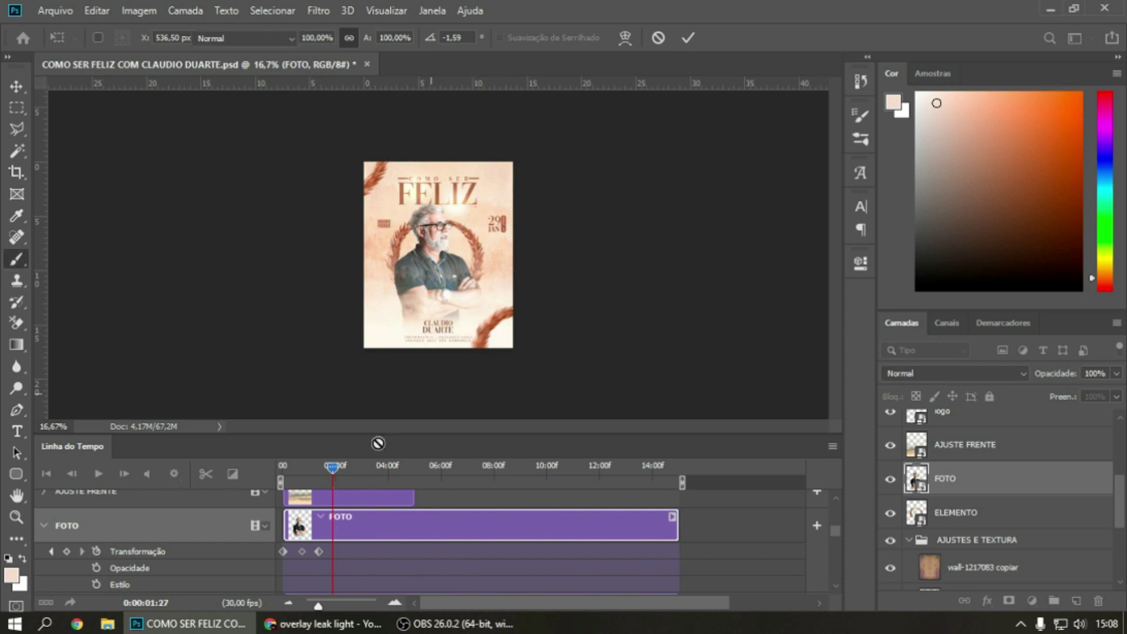
{"action": "key", "text": "Return"}
{"action": "left_click_drag", "start_coordinate": [333, 468], "coordinate": [373, 468]}
{"action": "key", "text": "ctrl+t"}
{"action": "left_click_drag", "start_coordinate": [506, 194], "coordinate": [518, 205]}
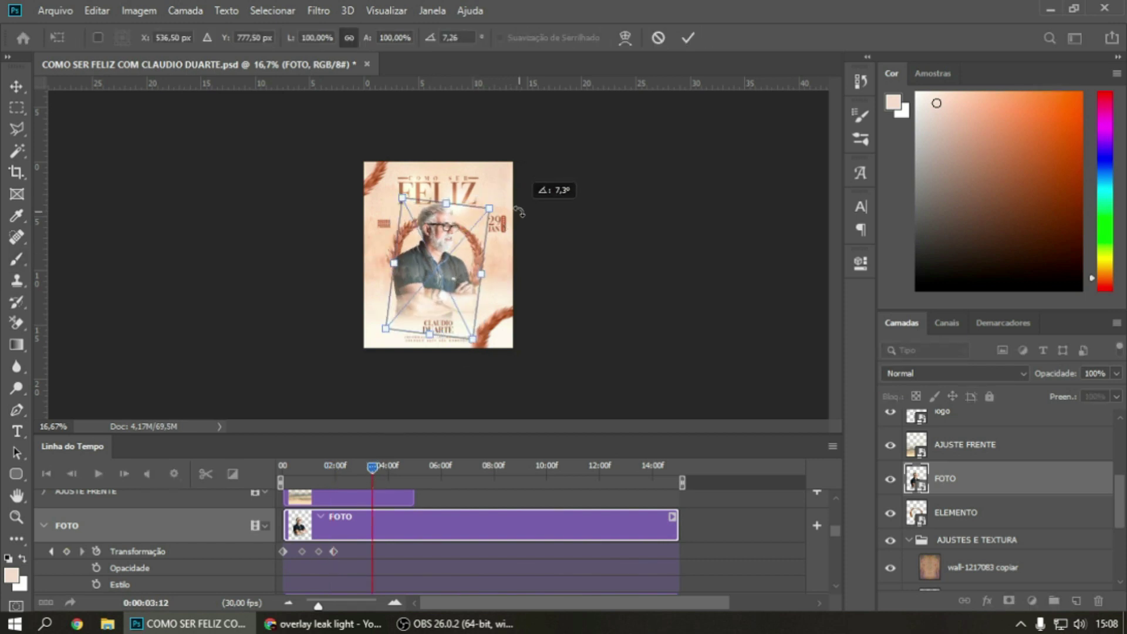
{"action": "key", "text": "Return"}
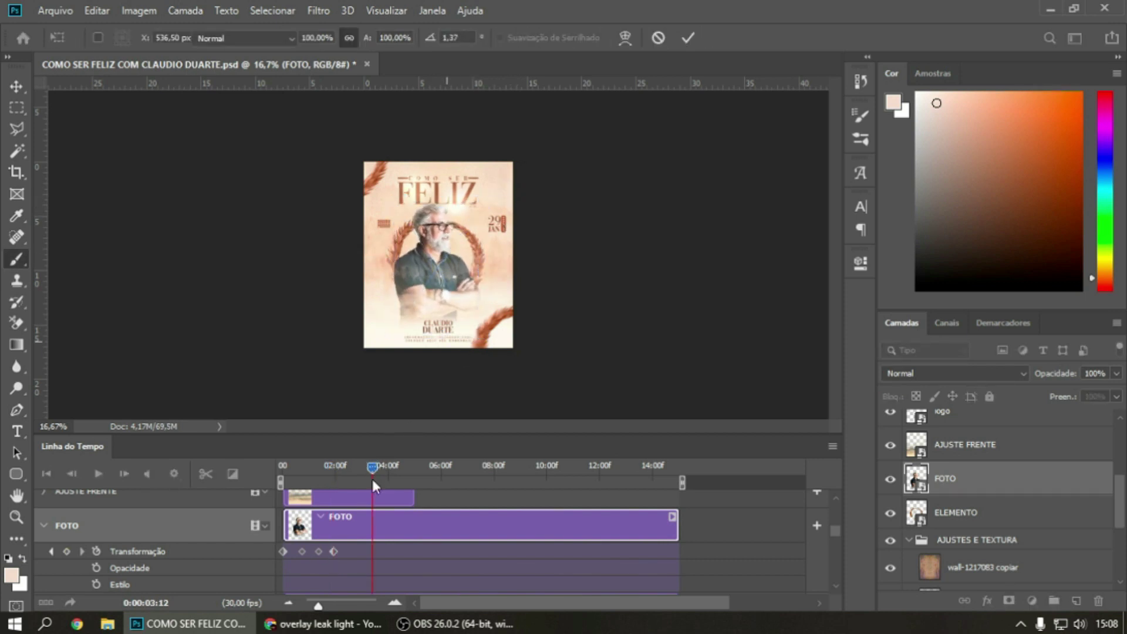
Keyframe the photo rotated about 4.7° the other way at 05:23
{"action": "left_click", "coordinate": [434, 470]}
{"action": "key", "text": "ctrl+t"}
{"action": "left_click_drag", "start_coordinate": [516, 187], "coordinate": [511, 171]}
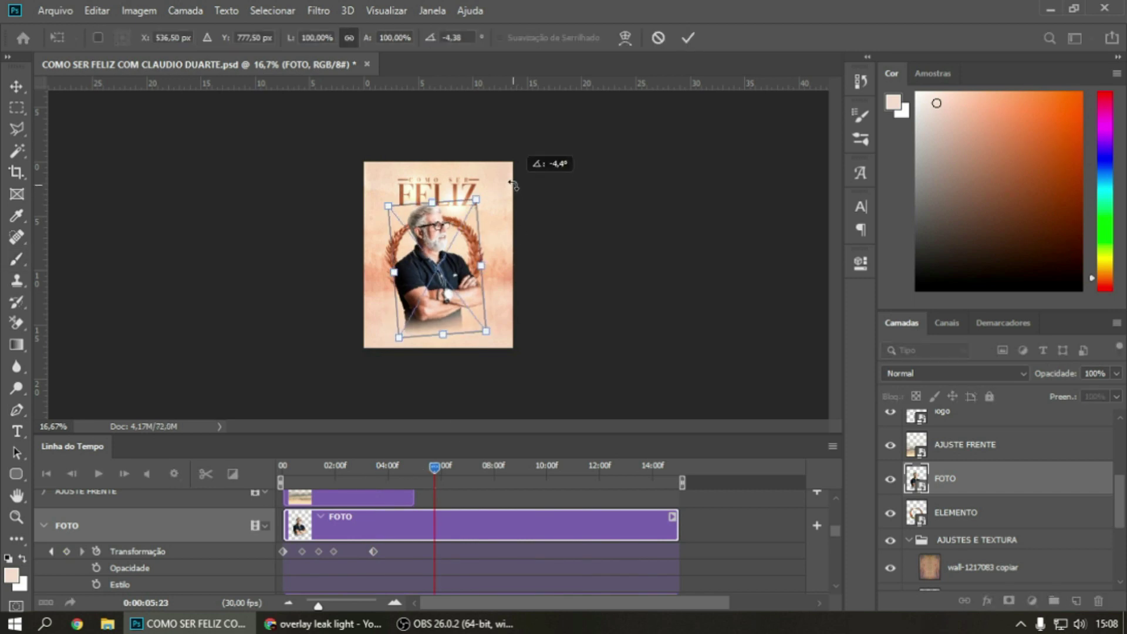
{"action": "key", "text": "Return"}
{"action": "left_click", "coordinate": [461, 467]}
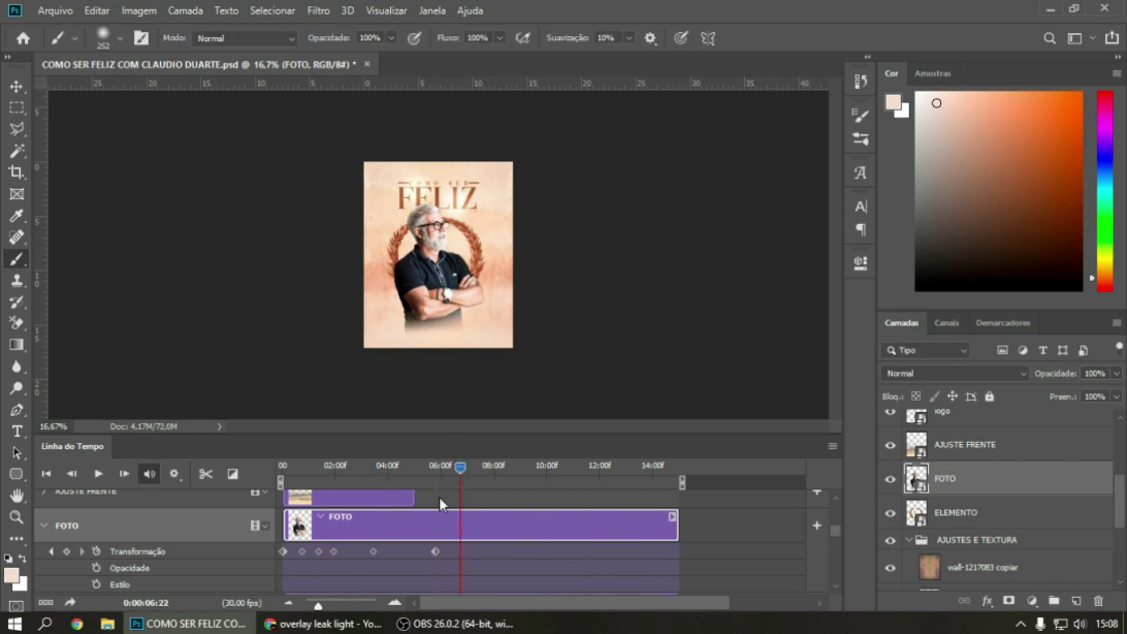
{"action": "key", "text": "ctrl+z"}
{"action": "left_click", "coordinate": [435, 467]}
{"action": "key", "text": "ctrl+t"}
{"action": "mouse_move", "coordinate": [532, 187]}
{"action": "left_mouse_down"}
{"action": "mouse_move", "coordinate": [538, 195]}
{"action": "mouse_move", "coordinate": [511, 212]}
{"action": "mouse_move", "coordinate": [511, 194]}
{"action": "left_mouse_up"}
{"action": "key", "text": "Return"}
Keyframe the photo upright at 06:27, nudged down at 08:19, and shifted at 10:15
{"action": "left_click", "coordinate": [464, 468]}
{"action": "key", "text": "ctrl+t"}
{"action": "key", "text": "Return"}
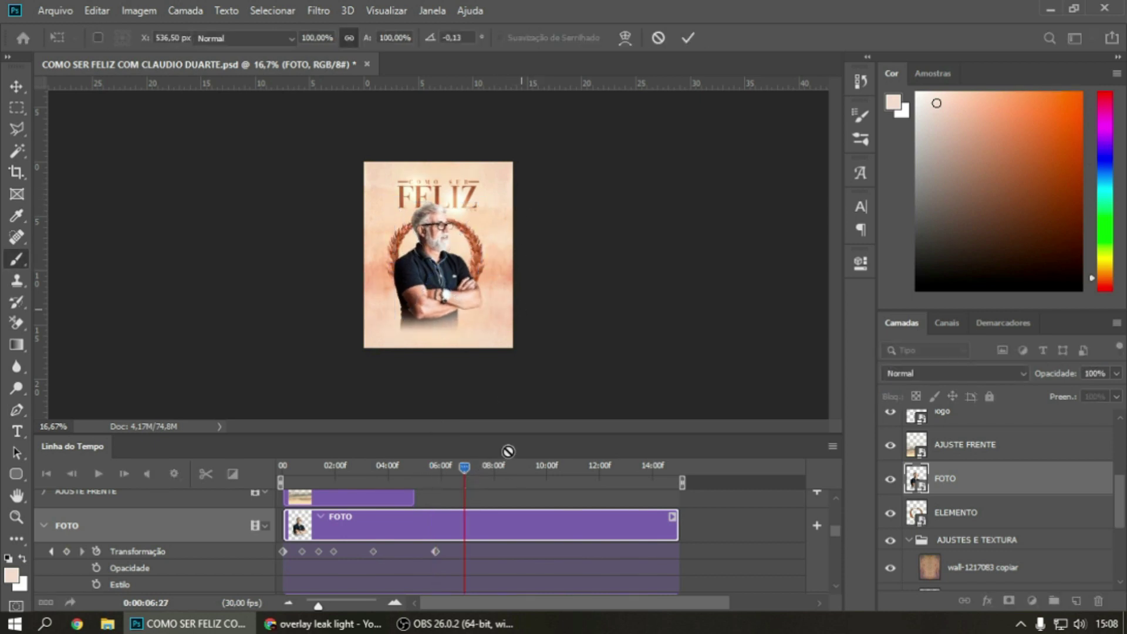
{"action": "left_click", "coordinate": [511, 476]}
{"action": "key", "text": "ctrl+t"}
{"action": "left_click_drag", "start_coordinate": [450, 259], "coordinate": [451, 280]}
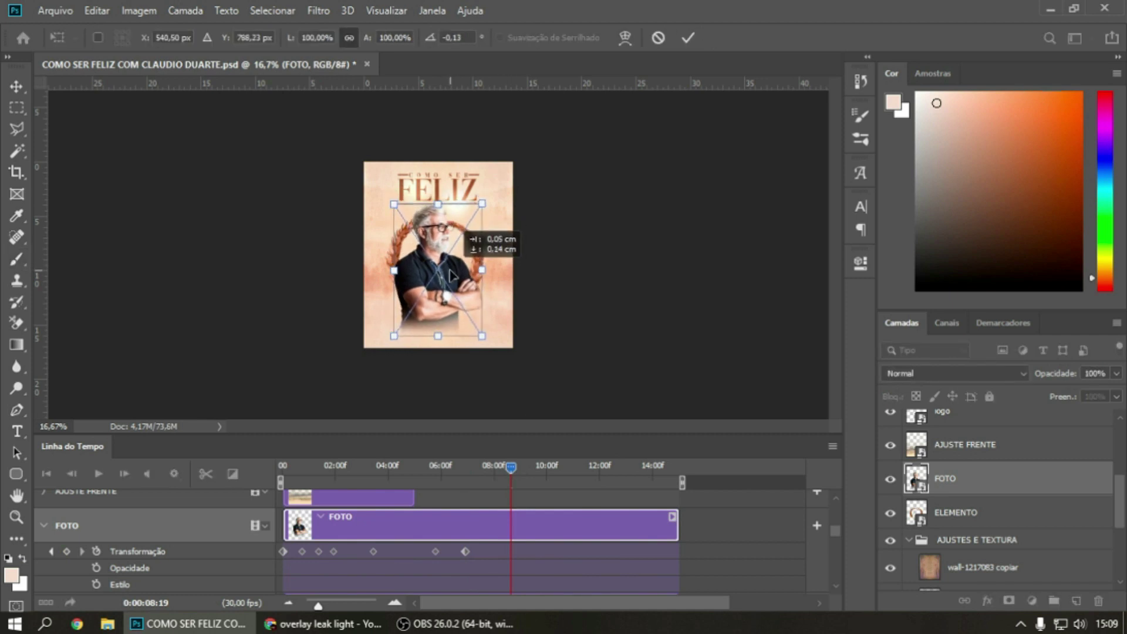
{"action": "key", "text": "Return"}
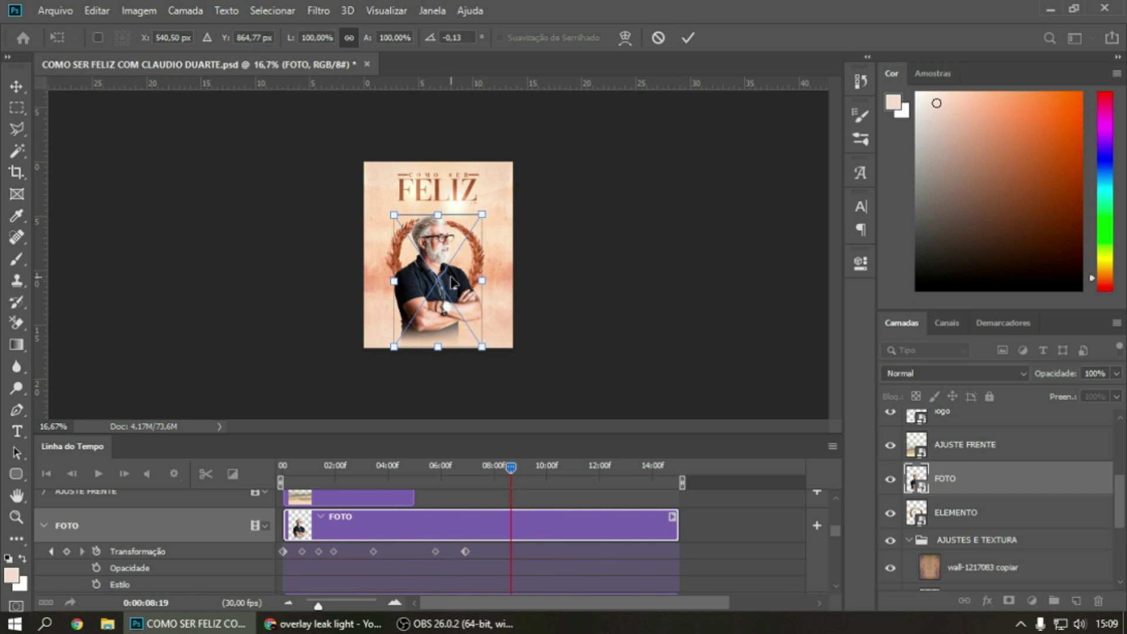
{"action": "key", "text": "Return"}
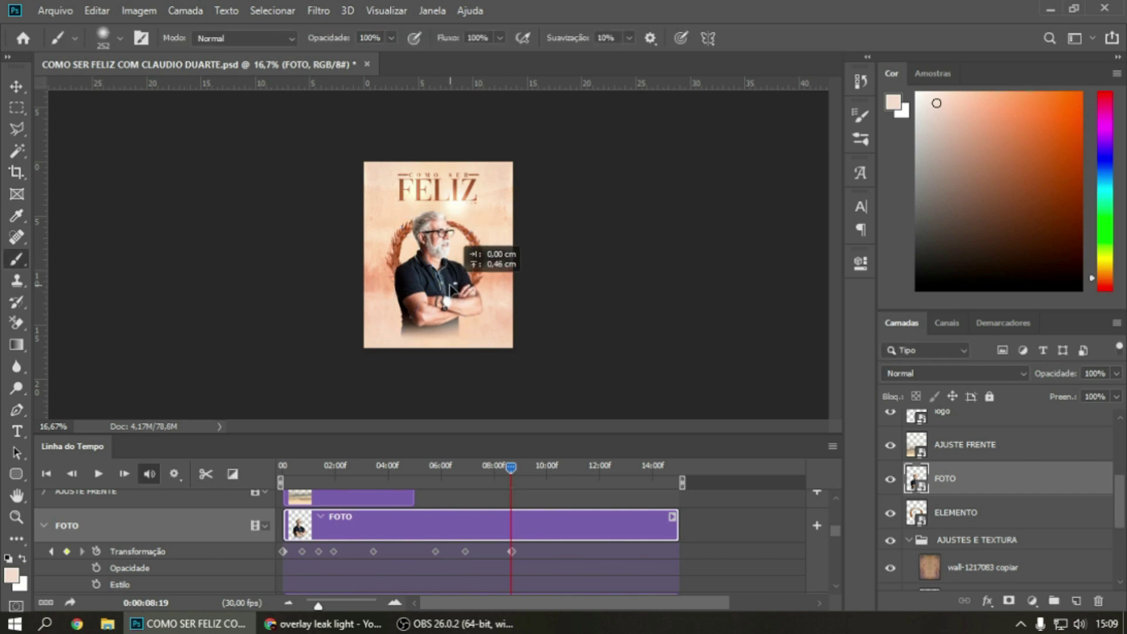
{"action": "left_click", "coordinate": [561, 473]}
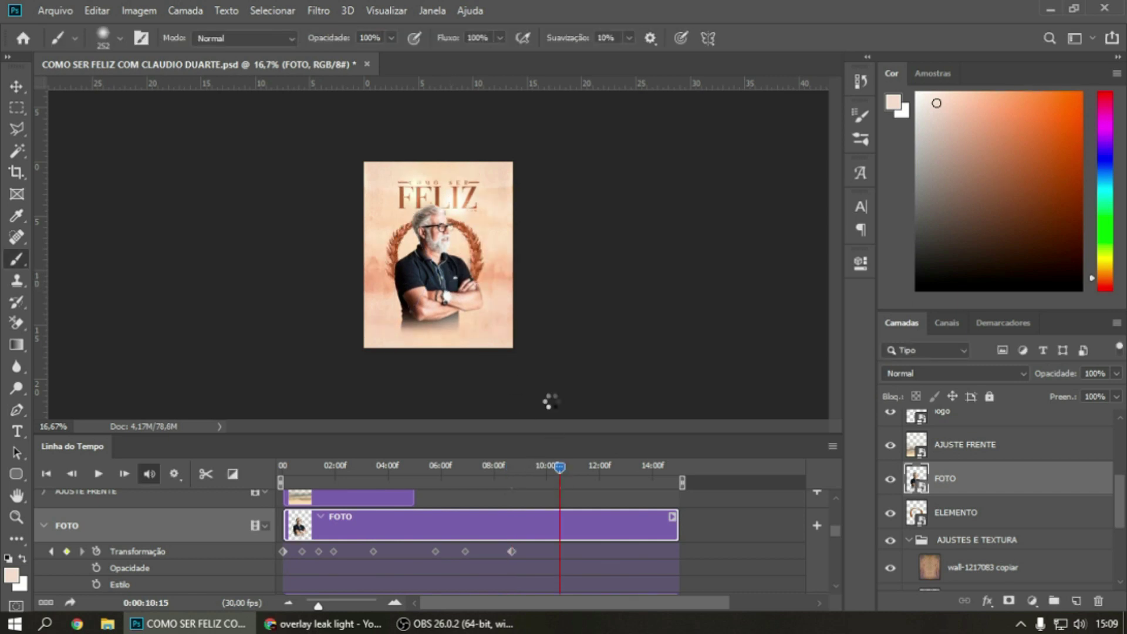
{"action": "key", "text": "ctrl+t"}
{"action": "left_click_drag", "start_coordinate": [536, 202], "coordinate": [539, 167]}
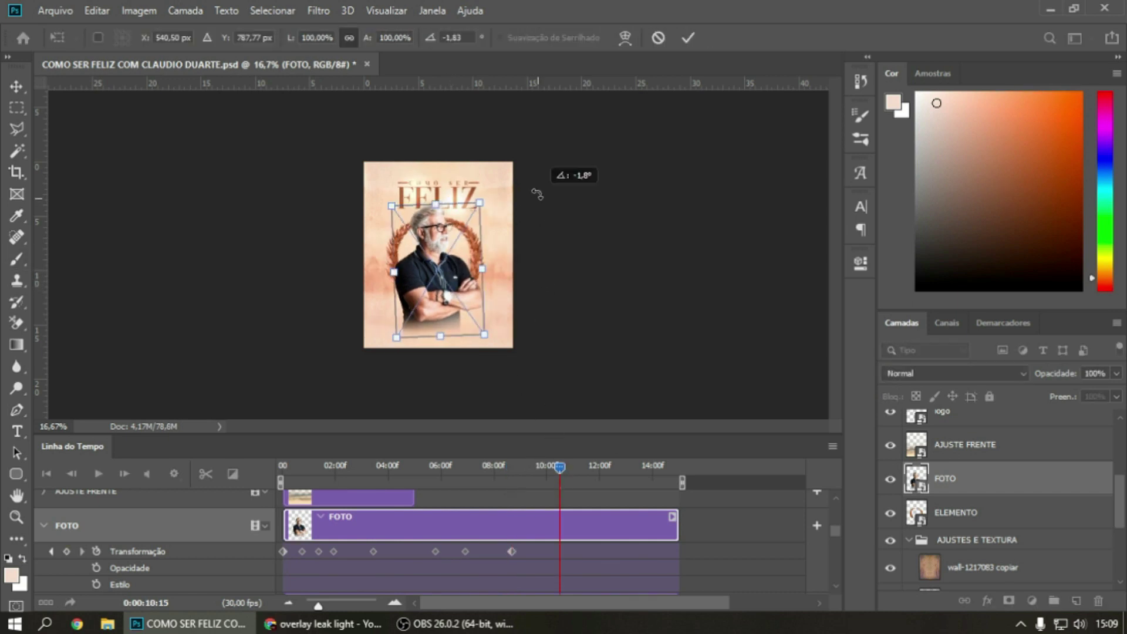
Add rotation keyframes at 12:01 and about -3° at 13:22, then preview the photo's motion
{"action": "left_click", "coordinate": [600, 468]}
{"action": "key", "text": "ctrl+t"}
{"action": "left_click_drag", "start_coordinate": [547, 221], "coordinate": [582, 187]}
{"action": "key", "text": "Return"}
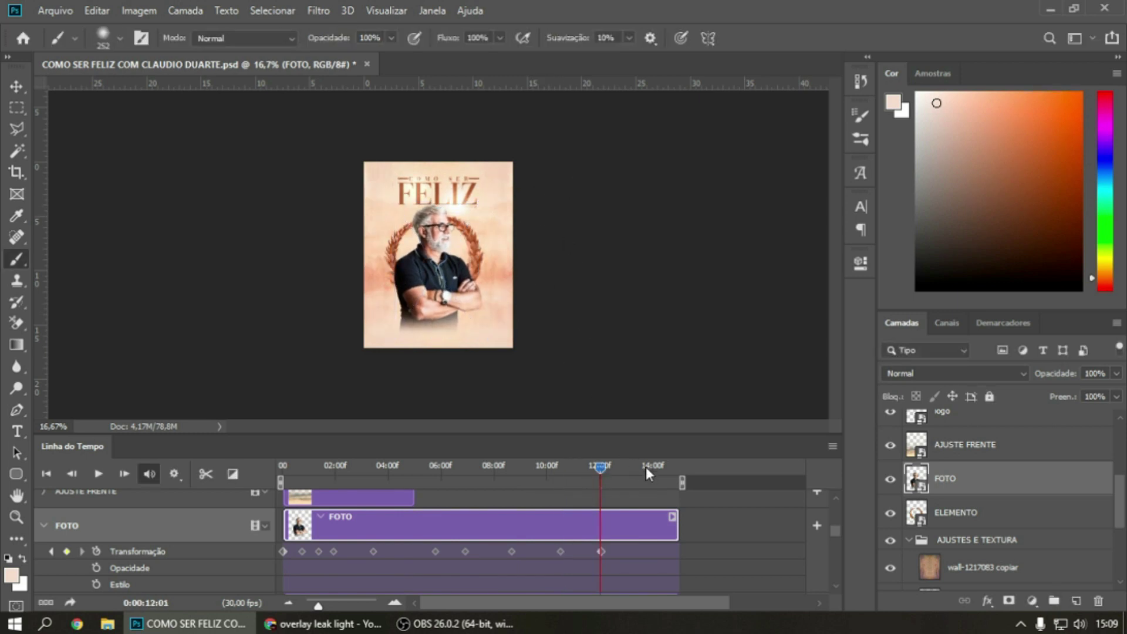
{"action": "left_click", "coordinate": [646, 467]}
{"action": "key", "text": "ctrl+t"}
{"action": "left_click_drag", "start_coordinate": [559, 264], "coordinate": [560, 206]}
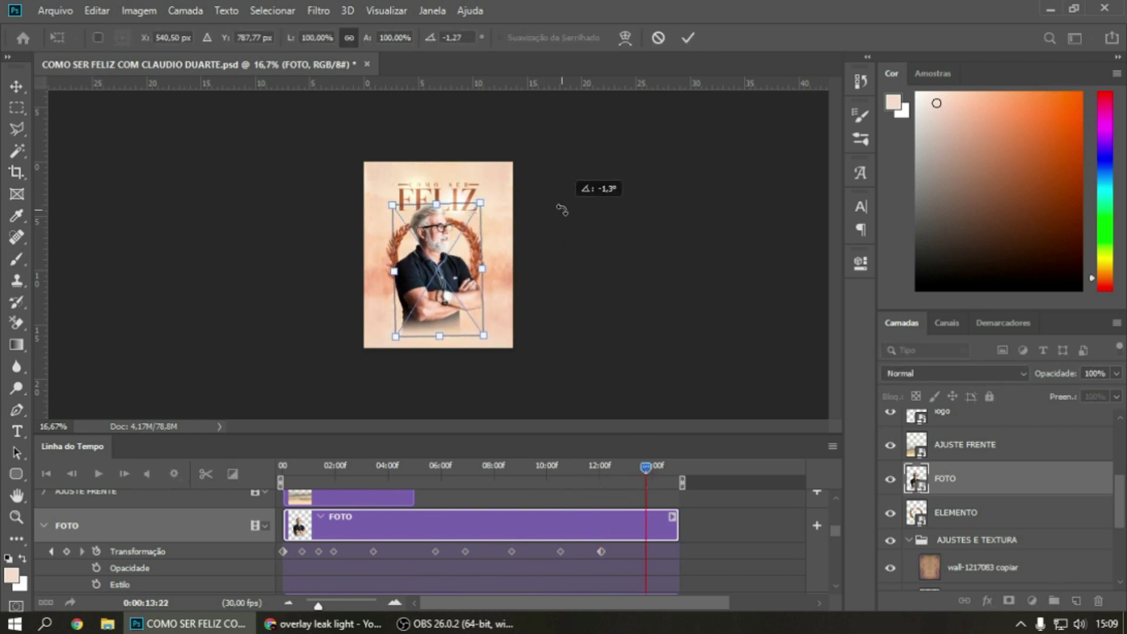
{"action": "key", "text": "Return"}
{"action": "left_click_drag", "start_coordinate": [644, 466], "coordinate": [255, 451]}
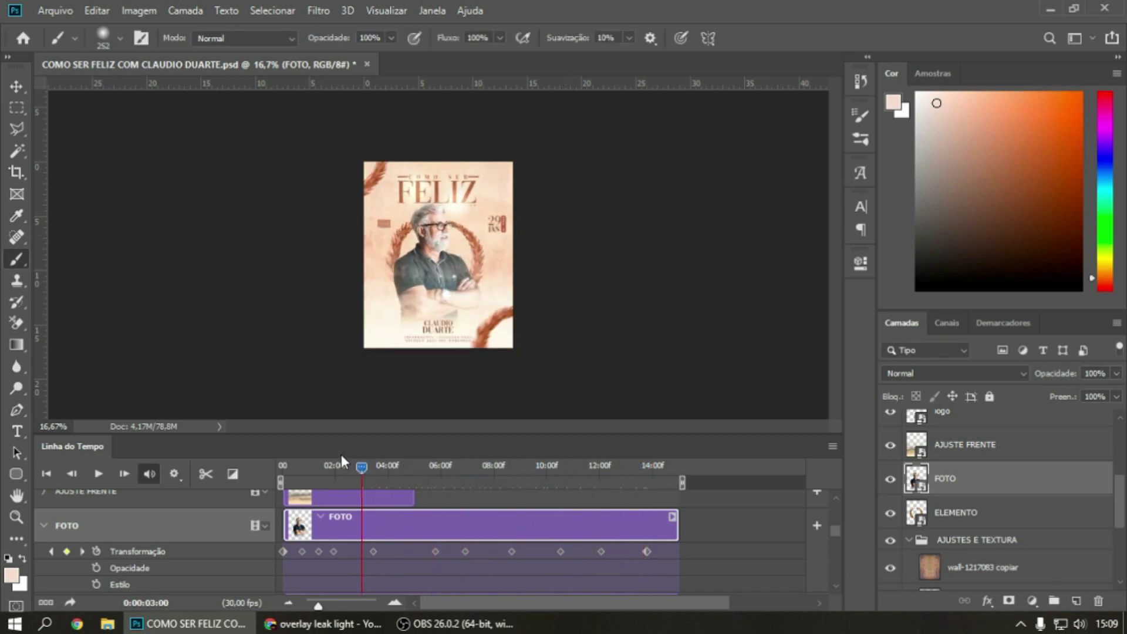
Extend the AJUSTE FRENTE and logo clips to end with the FOTO clip
{"action": "scroll", "coordinate": [408, 514], "scroll_direction": "up", "scroll_amount": 1}
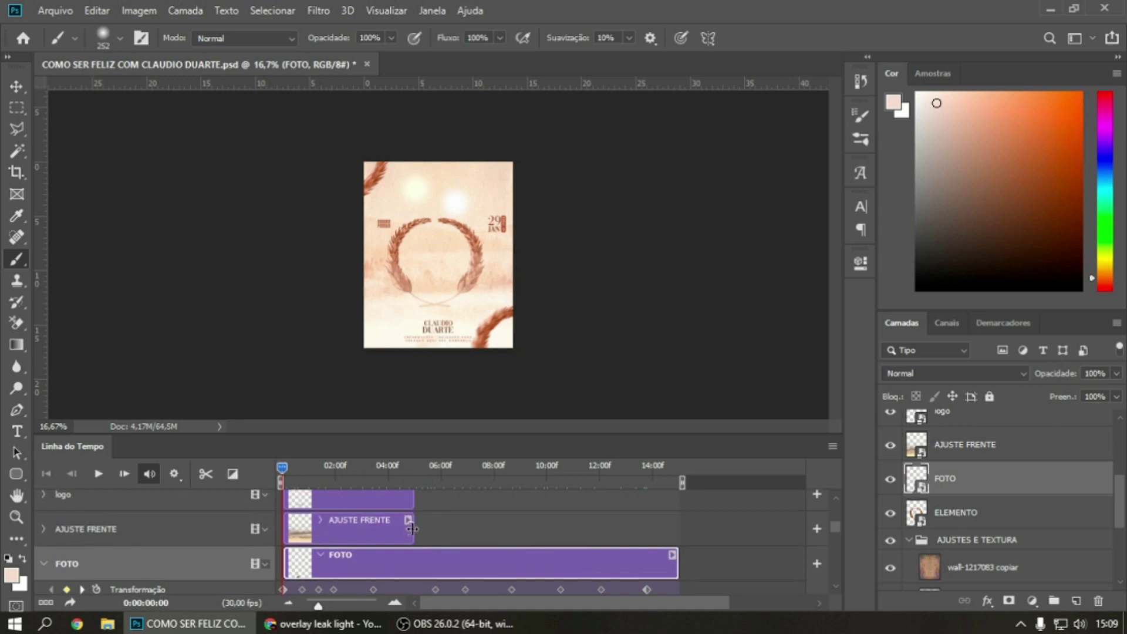
{"action": "left_click_drag", "start_coordinate": [411, 529], "coordinate": [670, 542]}
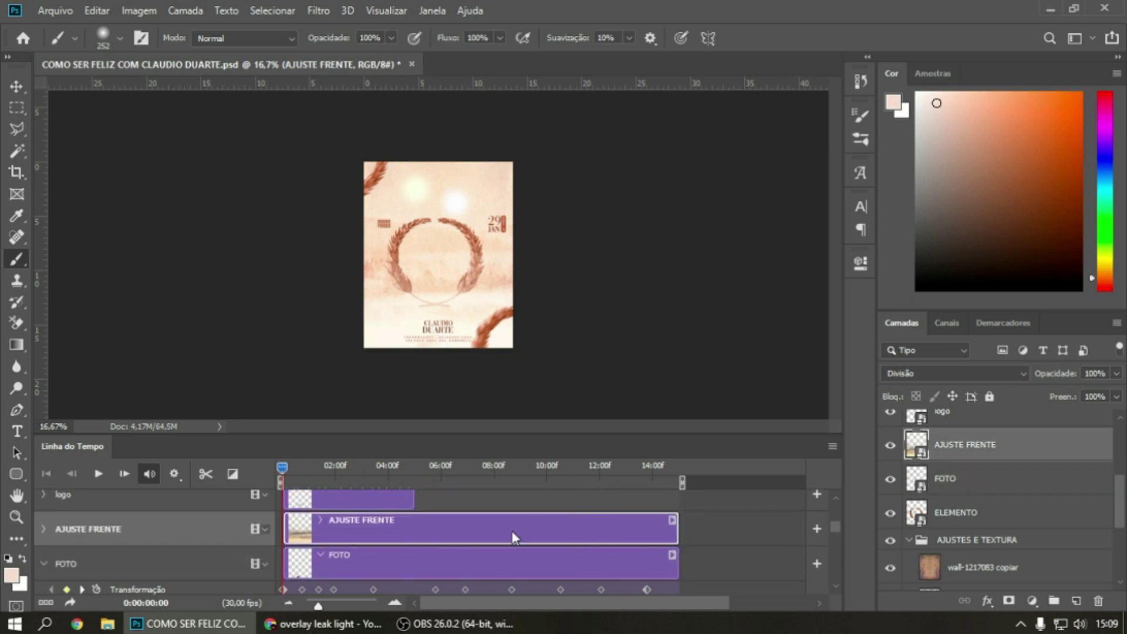
{"action": "scroll", "coordinate": [429, 533], "scroll_direction": "up", "scroll_amount": 1}
{"action": "left_click", "coordinate": [370, 529]}
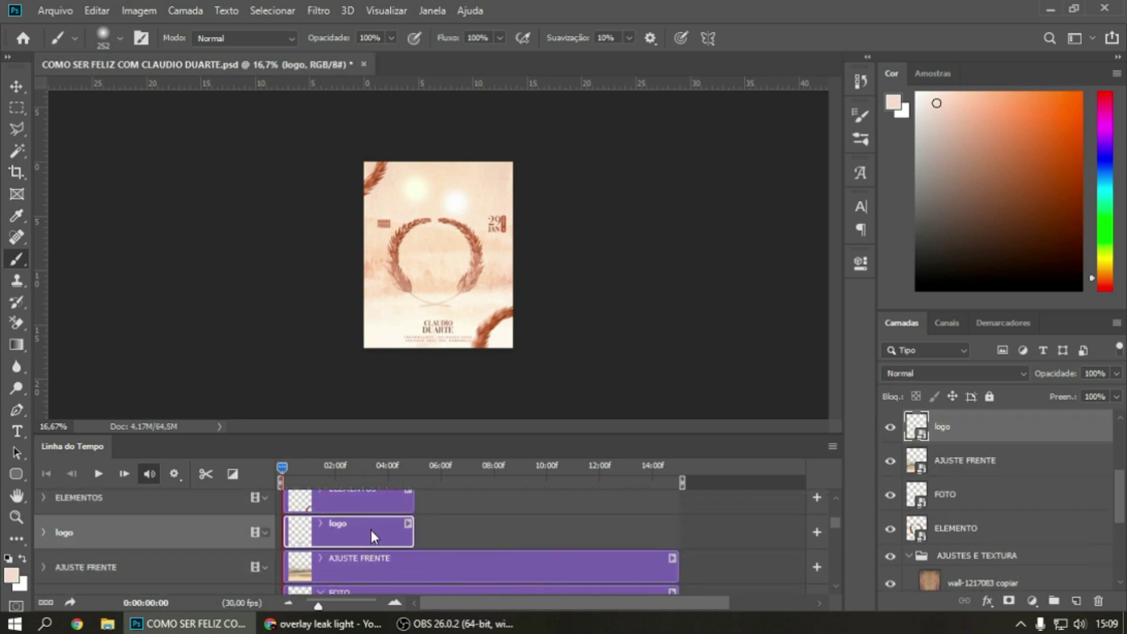
{"action": "left_click_drag", "start_coordinate": [413, 530], "coordinate": [680, 531]}
{"action": "scroll", "coordinate": [680, 531], "scroll_direction": "up", "scroll_amount": 2}
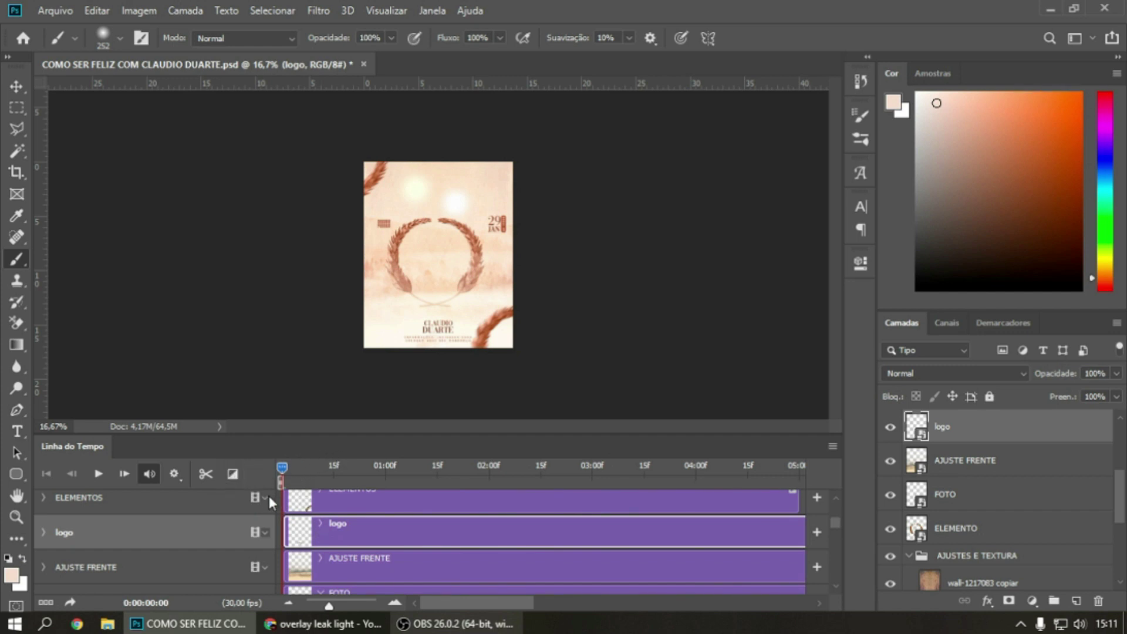
Zoom the timeline out and bring up the list of fade transitions
{"action": "left_click", "coordinate": [289, 605]}
{"action": "left_click", "coordinate": [289, 604]}
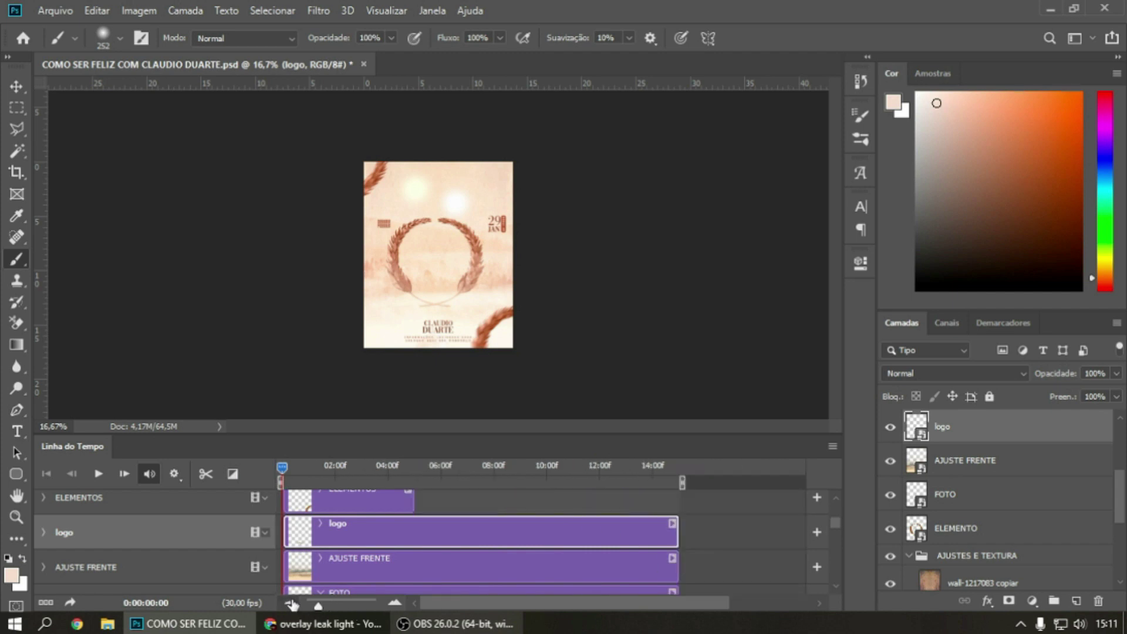
{"action": "left_click", "coordinate": [234, 477]}
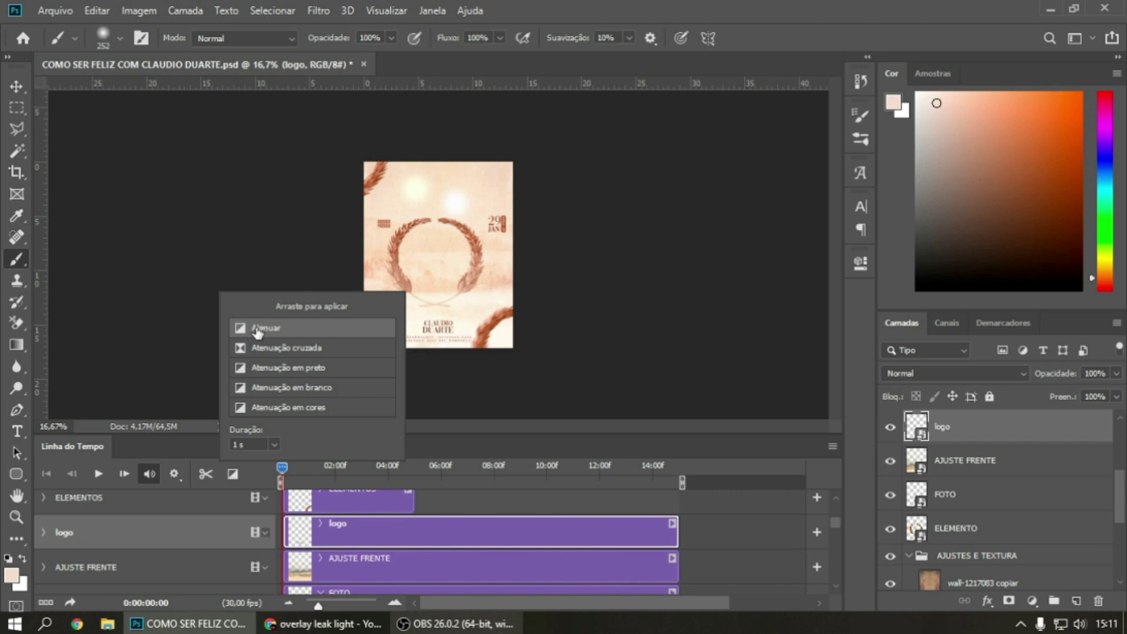
Apply the Atenuar fade transition to the start of the logo clip
{"action": "mouse_move", "coordinate": [265, 331]}
{"action": "left_mouse_down"}
{"action": "mouse_move", "coordinate": [288, 334]}
{"action": "mouse_move", "coordinate": [313, 538]}
{"action": "left_mouse_up"}
{"action": "left_click", "coordinate": [304, 537]}
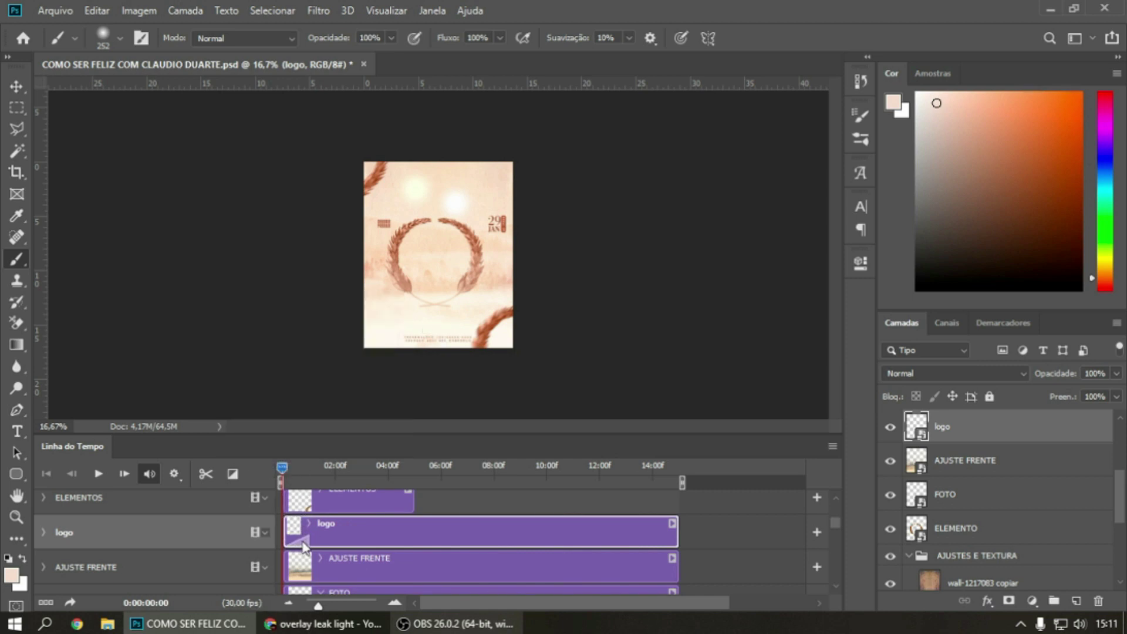
{"action": "left_click", "coordinate": [395, 603]}
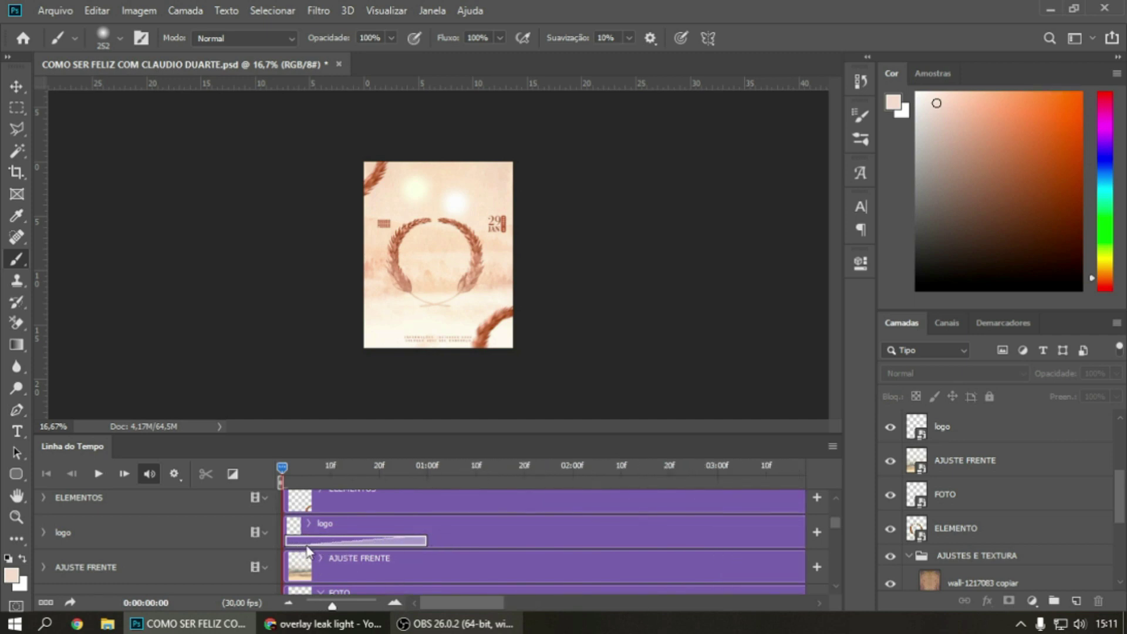
Lengthen the logo fade-in to about one second and preview it
{"action": "left_click_drag", "start_coordinate": [425, 542], "coordinate": [341, 539]}
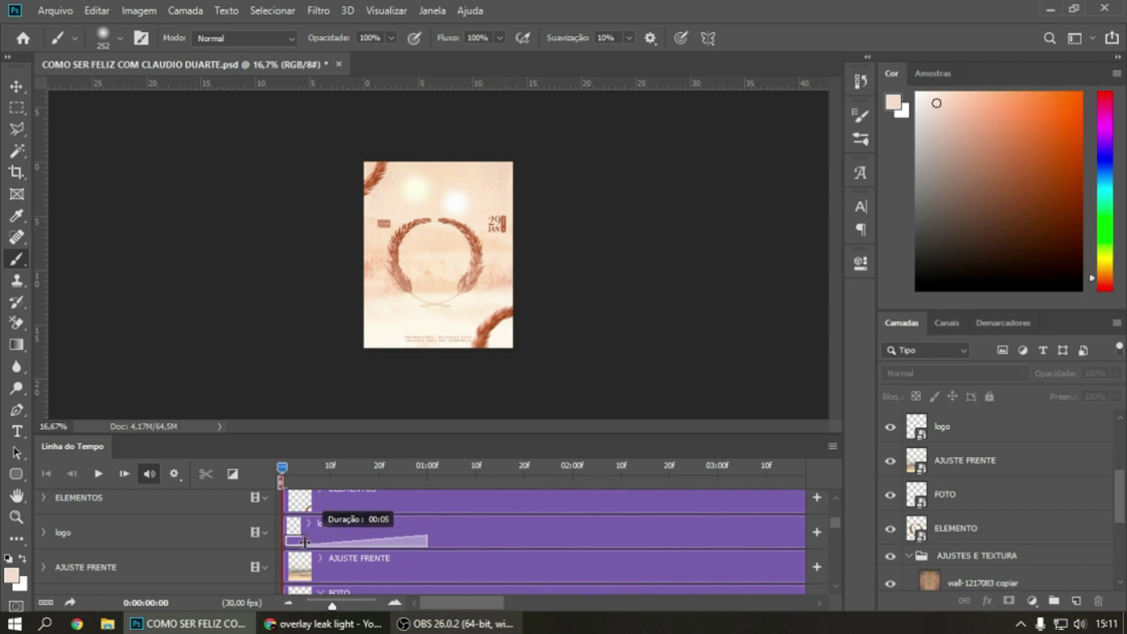
{"action": "mouse_move", "coordinate": [341, 538]}
{"action": "left_mouse_down"}
{"action": "mouse_move", "coordinate": [654, 539]}
{"action": "mouse_move", "coordinate": [290, 541]}
{"action": "left_mouse_up"}
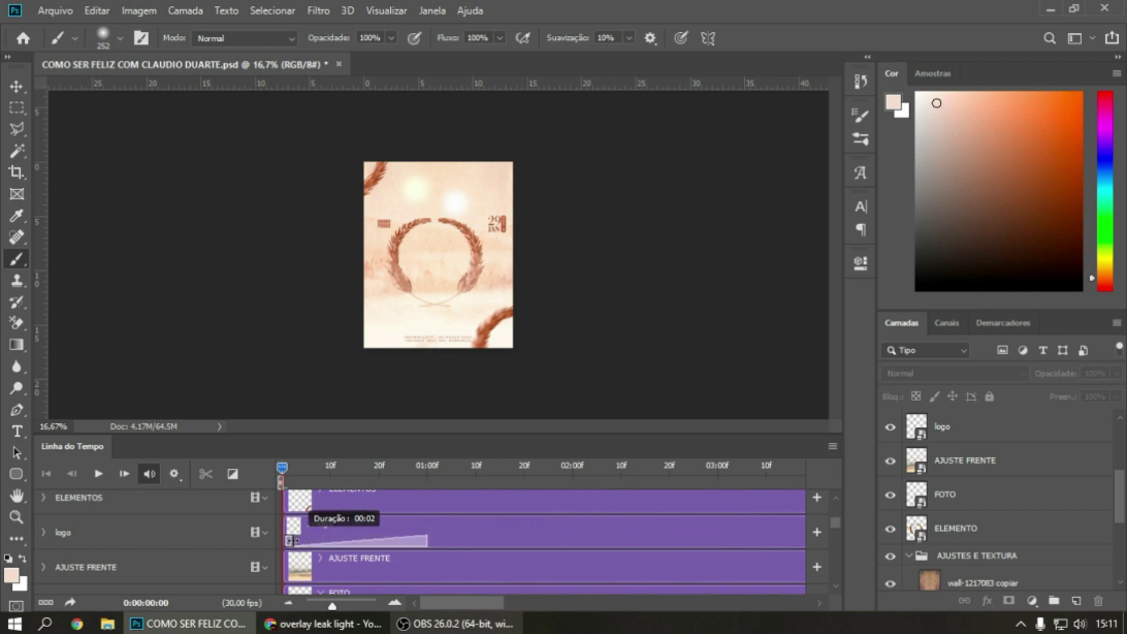
{"action": "mouse_move", "coordinate": [290, 541]}
{"action": "left_mouse_down"}
{"action": "mouse_move", "coordinate": [479, 508]}
{"action": "mouse_move", "coordinate": [415, 516]}
{"action": "left_mouse_up"}
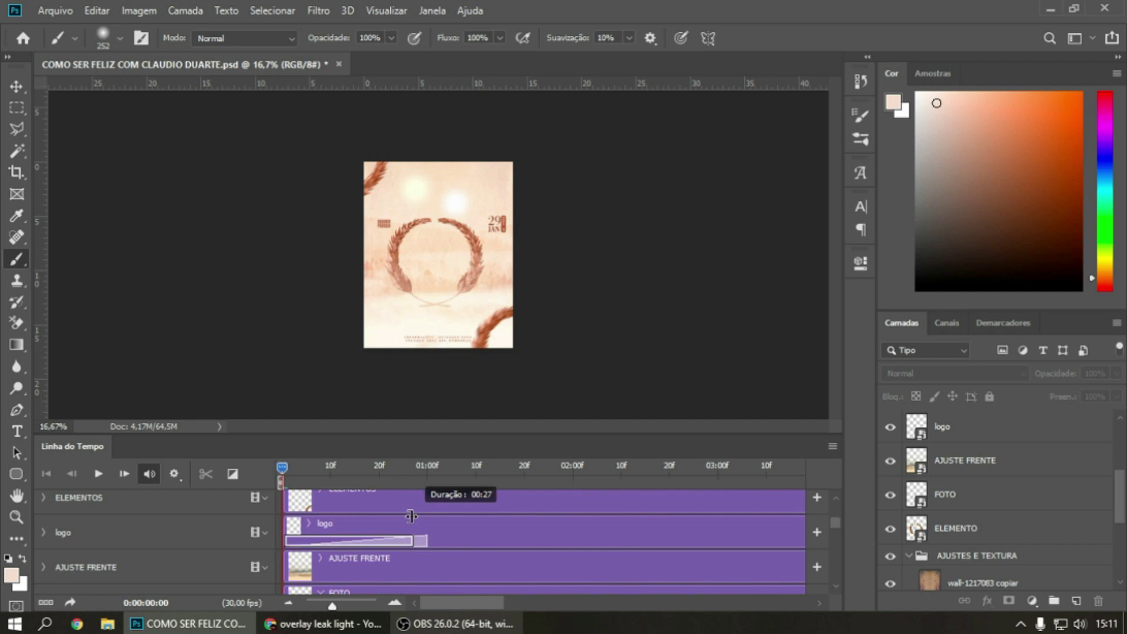
{"action": "left_click_drag", "start_coordinate": [419, 516], "coordinate": [433, 516]}
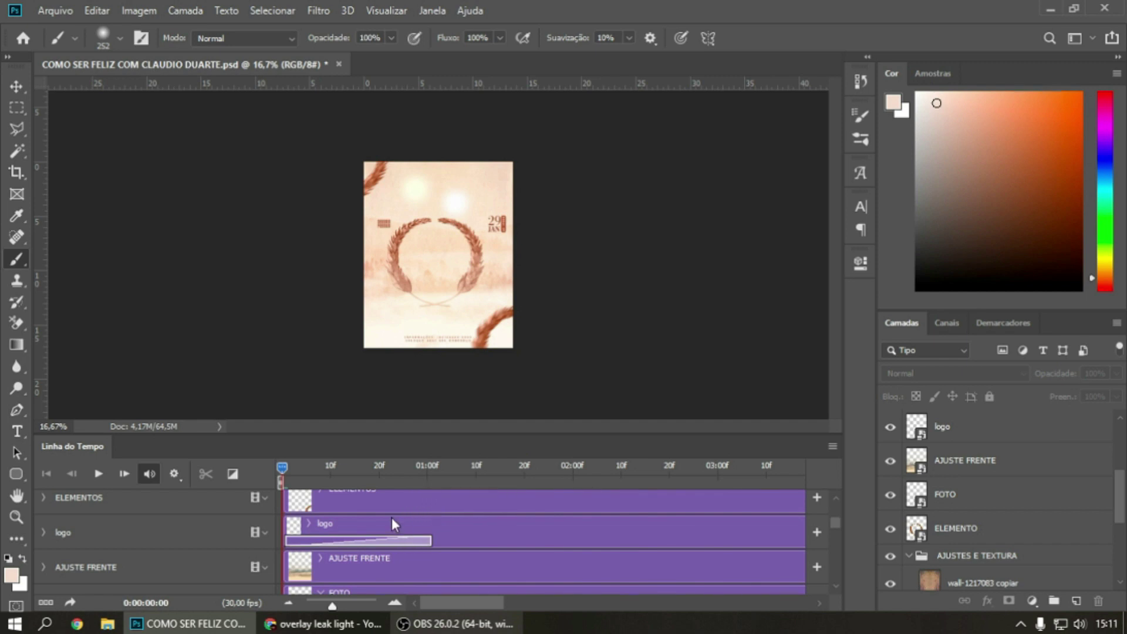
{"action": "left_click_drag", "start_coordinate": [282, 464], "coordinate": [359, 454]}
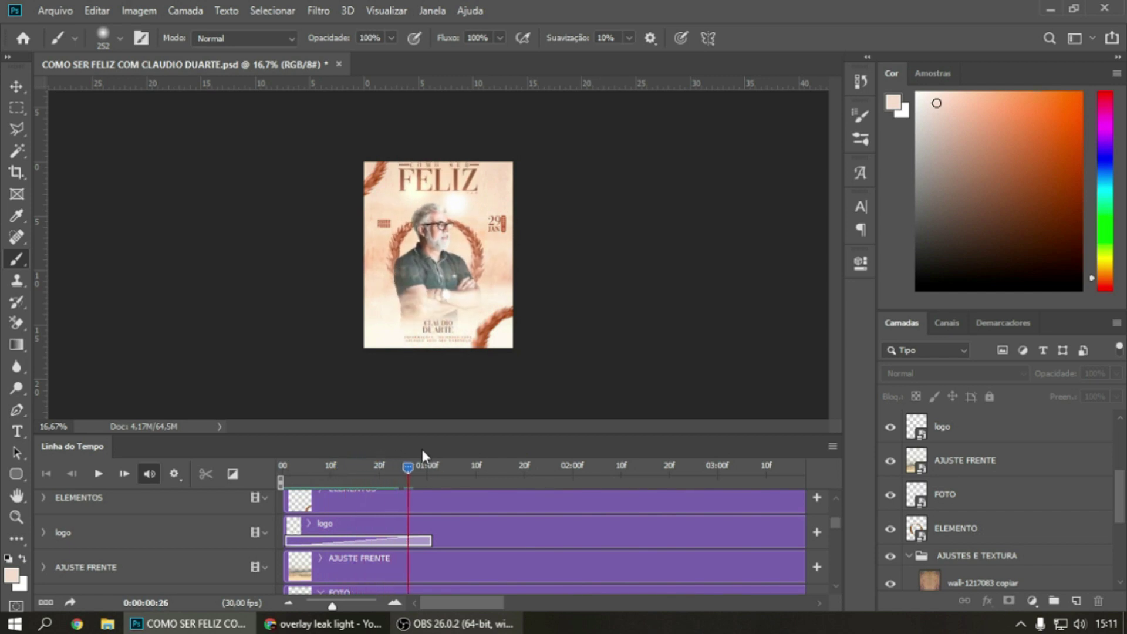
{"action": "mouse_move", "coordinate": [359, 453]}
{"action": "left_mouse_down"}
{"action": "mouse_move", "coordinate": [537, 446]}
{"action": "mouse_move", "coordinate": [219, 453]}
{"action": "left_mouse_up"}
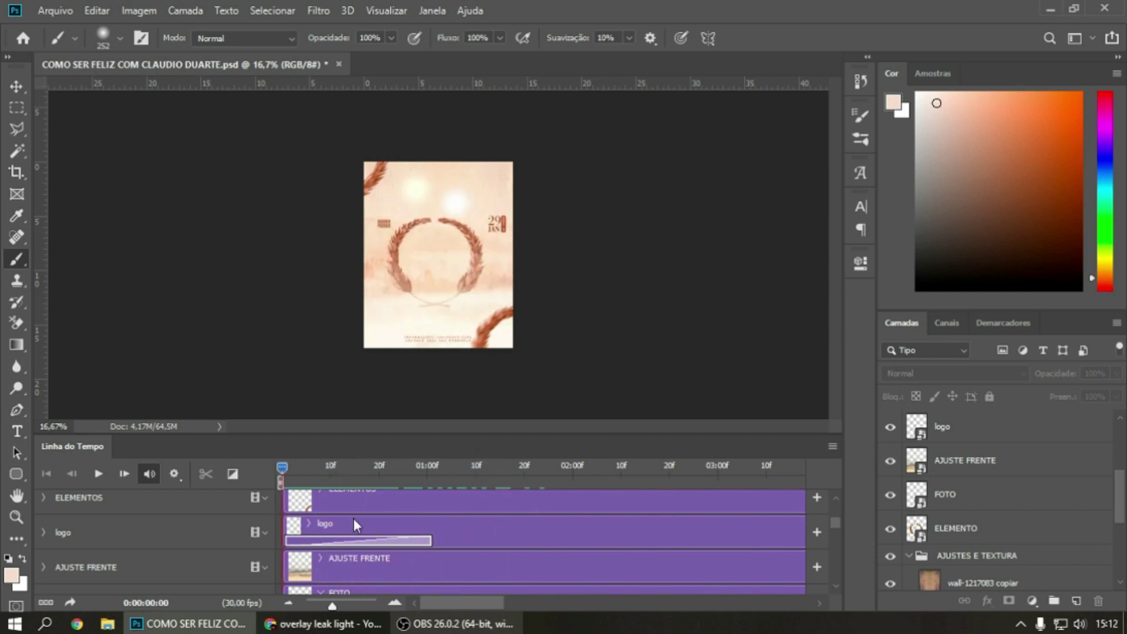
{"action": "scroll", "coordinate": [356, 525], "scroll_direction": "up", "scroll_amount": 2}
Stretch the ELEMENTOS clip's right edge to the logo clip's end
{"action": "left_click", "coordinate": [363, 553]}
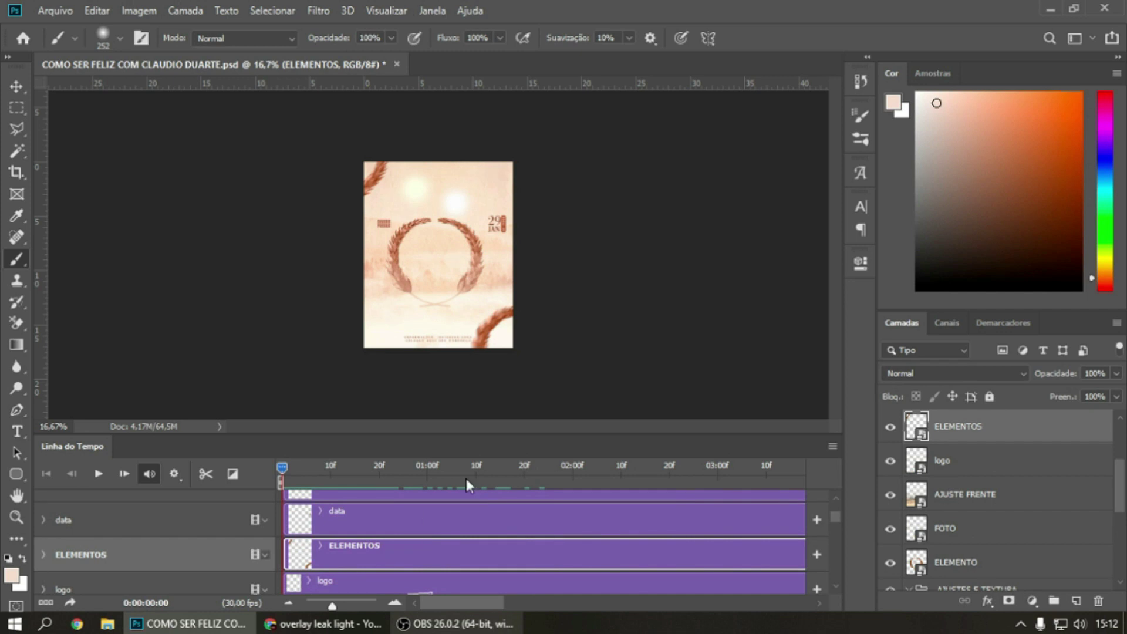
{"action": "scroll", "coordinate": [390, 519], "scroll_direction": "up", "scroll_amount": 1}
{"action": "scroll", "coordinate": [390, 517], "scroll_direction": "down", "scroll_amount": 1}
{"action": "left_click", "coordinate": [289, 603]}
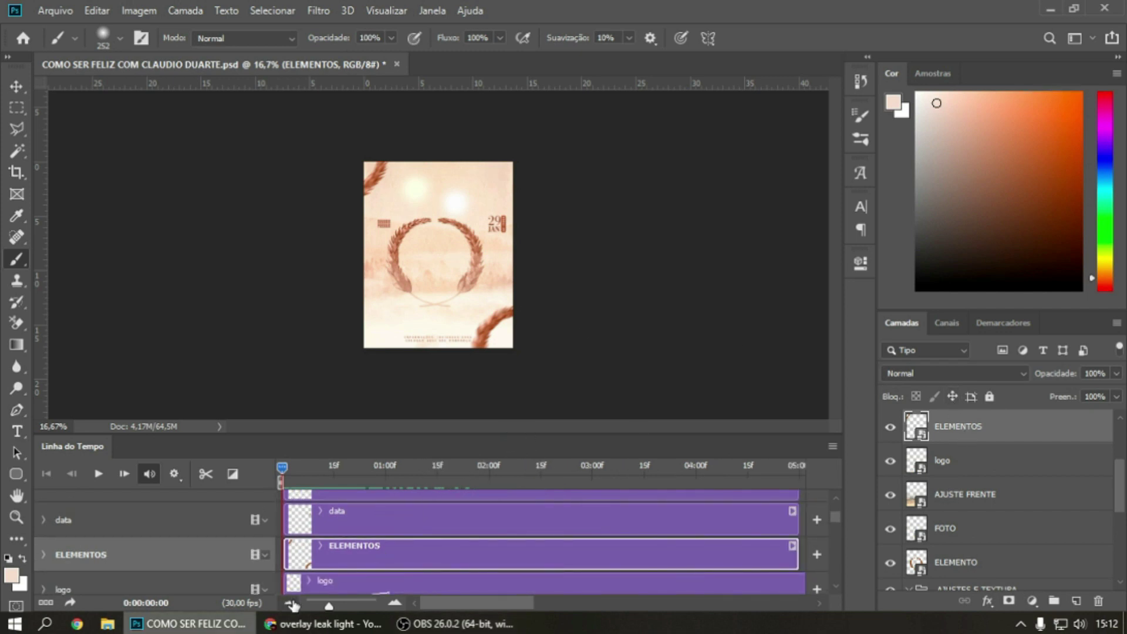
{"action": "left_click", "coordinate": [293, 603]}
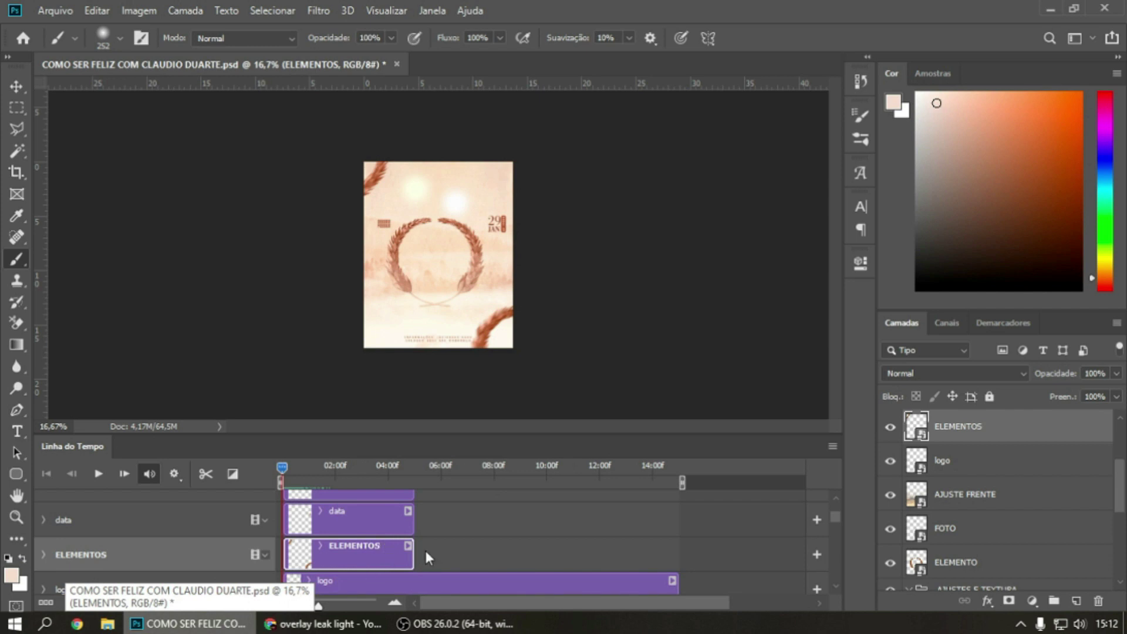
{"action": "left_click_drag", "start_coordinate": [413, 550], "coordinate": [674, 550]}
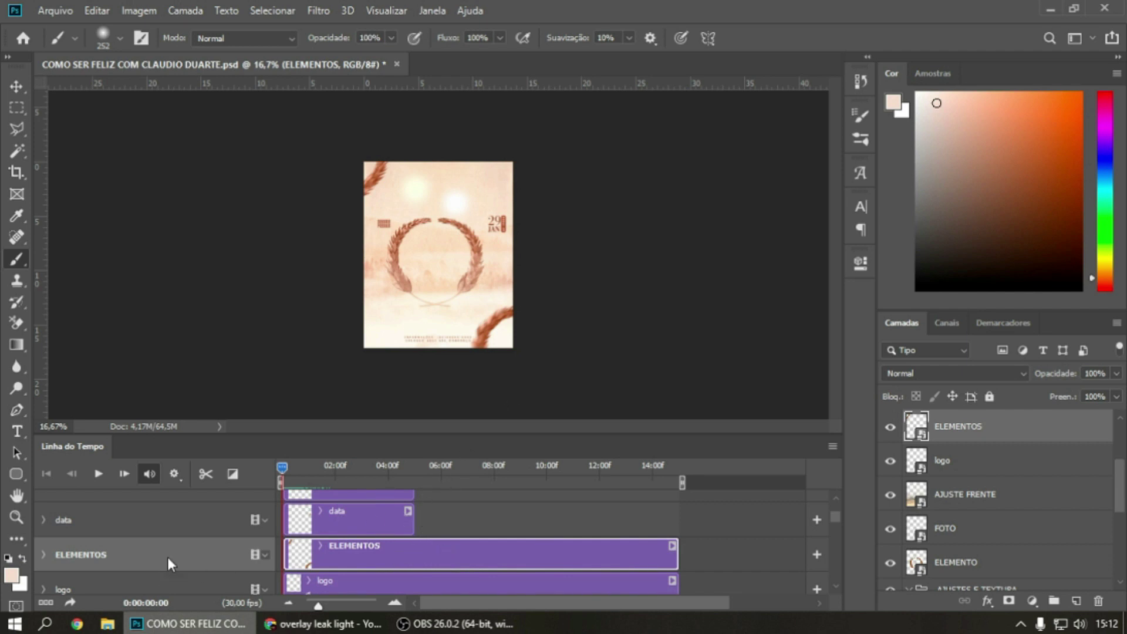
{"action": "scroll", "coordinate": [221, 553], "scroll_direction": "down", "scroll_amount": 1}
Set the ELEMENTOS clip's motion to Girar
{"action": "left_click", "coordinate": [43, 536]}
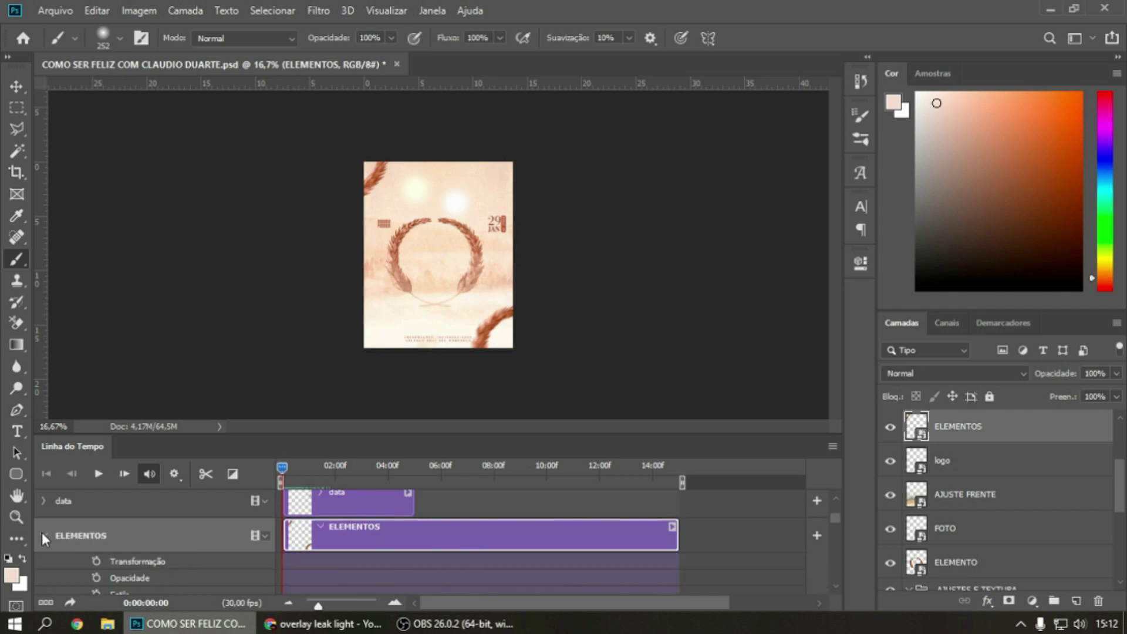
{"action": "right_click", "coordinate": [378, 530]}
{"action": "left_click", "coordinate": [414, 463]}
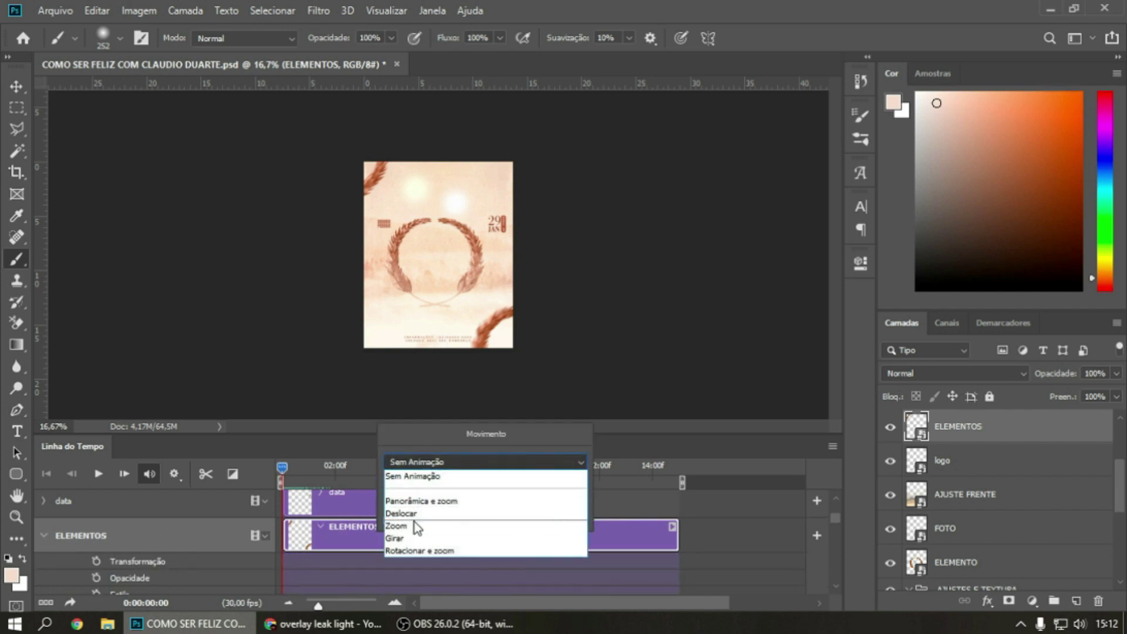
{"action": "left_click", "coordinate": [415, 539]}
{"action": "left_click", "coordinate": [351, 538]}
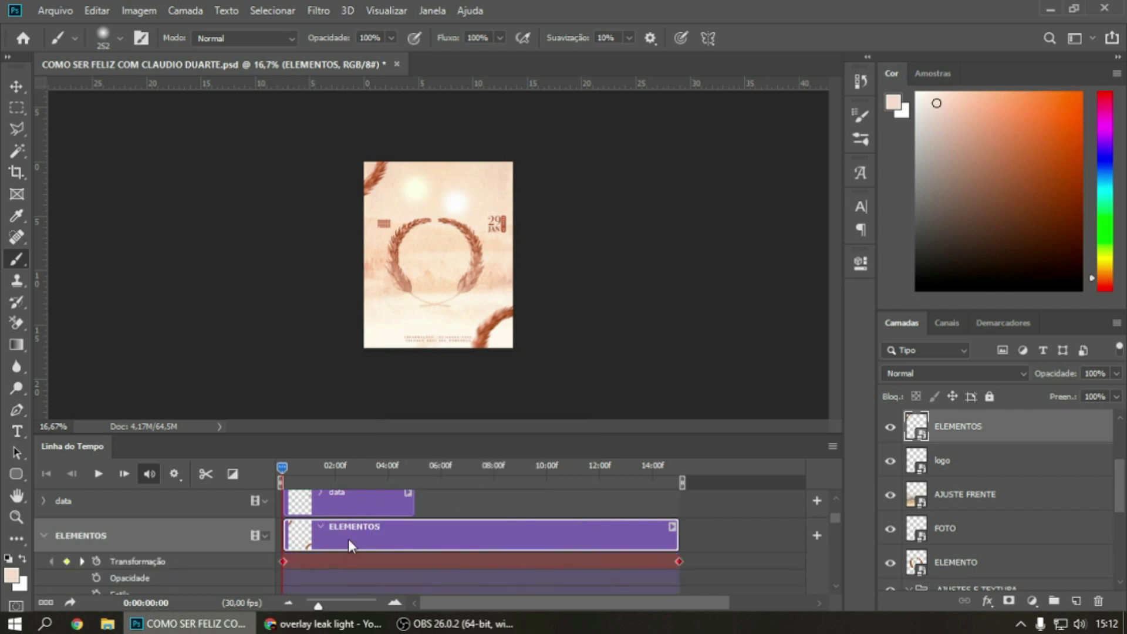
{"action": "left_click", "coordinate": [651, 557]}
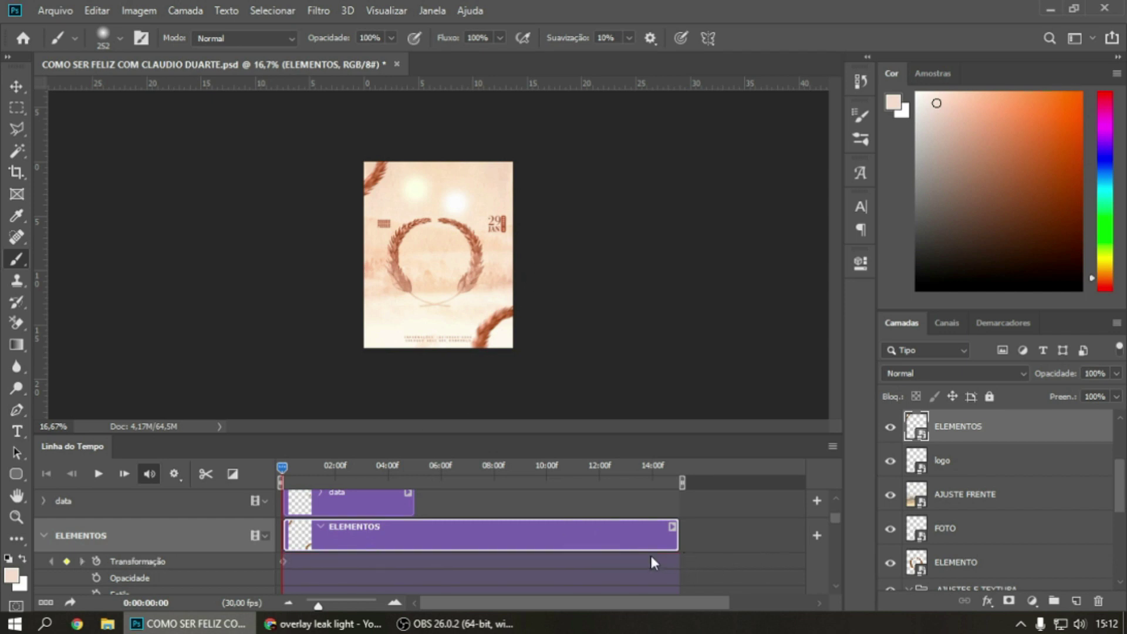
Keyframe the elements tilted about 3° at 04:00 and the opposite way at 08:00
{"action": "left_click", "coordinate": [389, 468]}
{"action": "key", "text": "ctrl+t"}
{"action": "left_click_drag", "start_coordinate": [626, 141], "coordinate": [632, 151]}
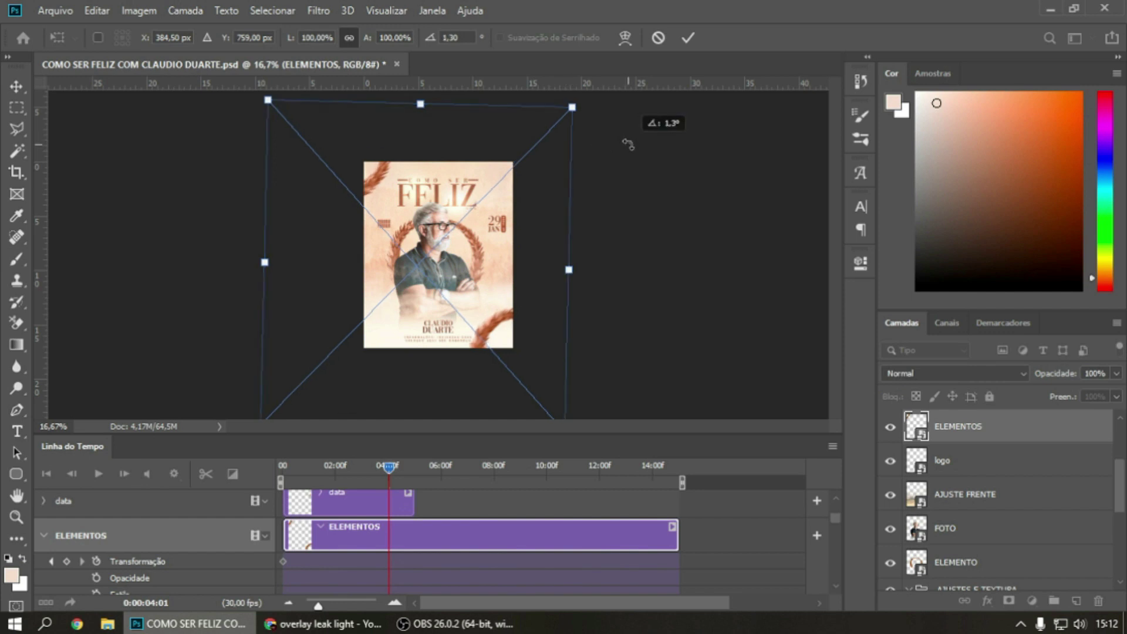
{"action": "key", "text": "Return"}
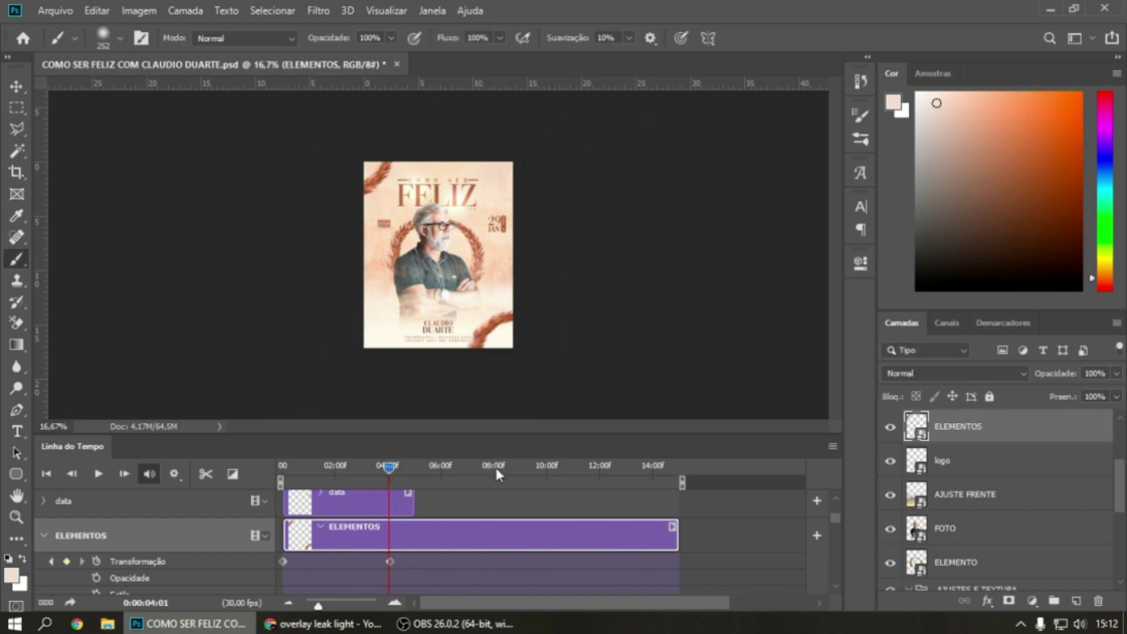
{"action": "left_click", "coordinate": [495, 468]}
{"action": "key", "text": "ctrl+t"}
{"action": "left_click_drag", "start_coordinate": [614, 132], "coordinate": [611, 125]}
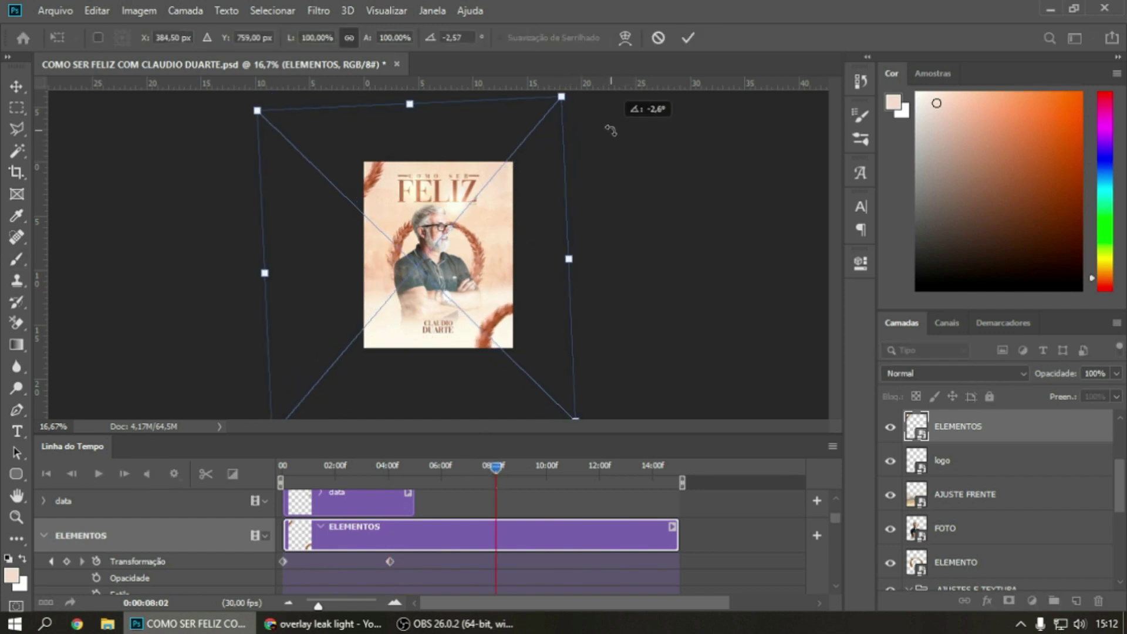
{"action": "key", "text": "Return"}
Add slight tilt keyframes for the elements at 10:29 and 14:00
{"action": "left_click", "coordinate": [573, 468]}
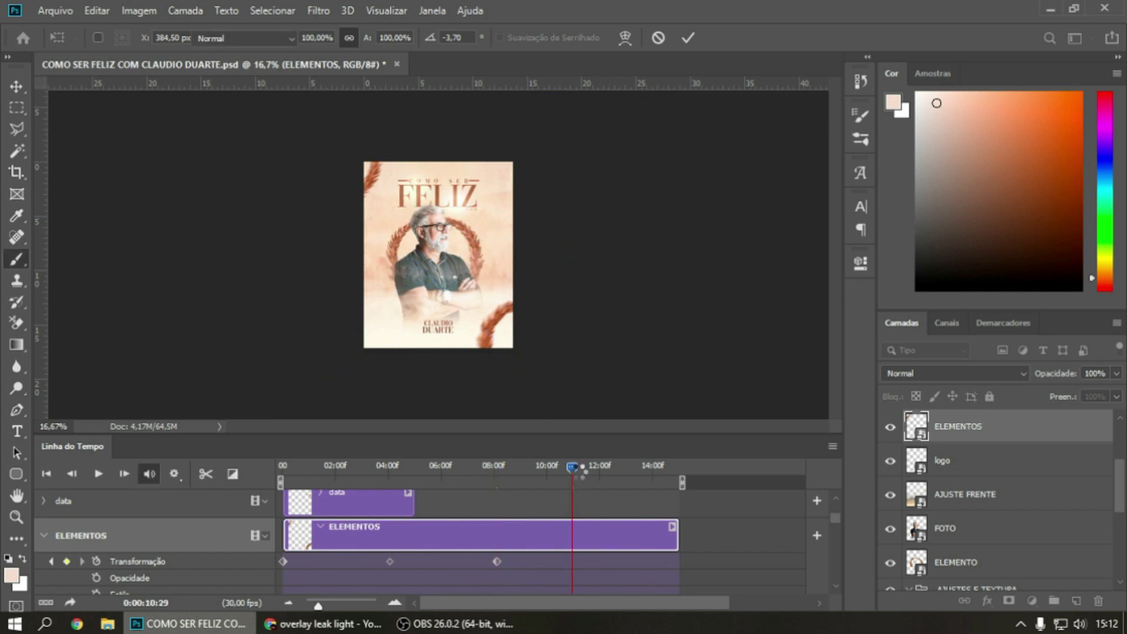
{"action": "key", "text": "ctrl+t"}
{"action": "left_click_drag", "start_coordinate": [596, 156], "coordinate": [604, 171]}
{"action": "key", "text": "Return"}
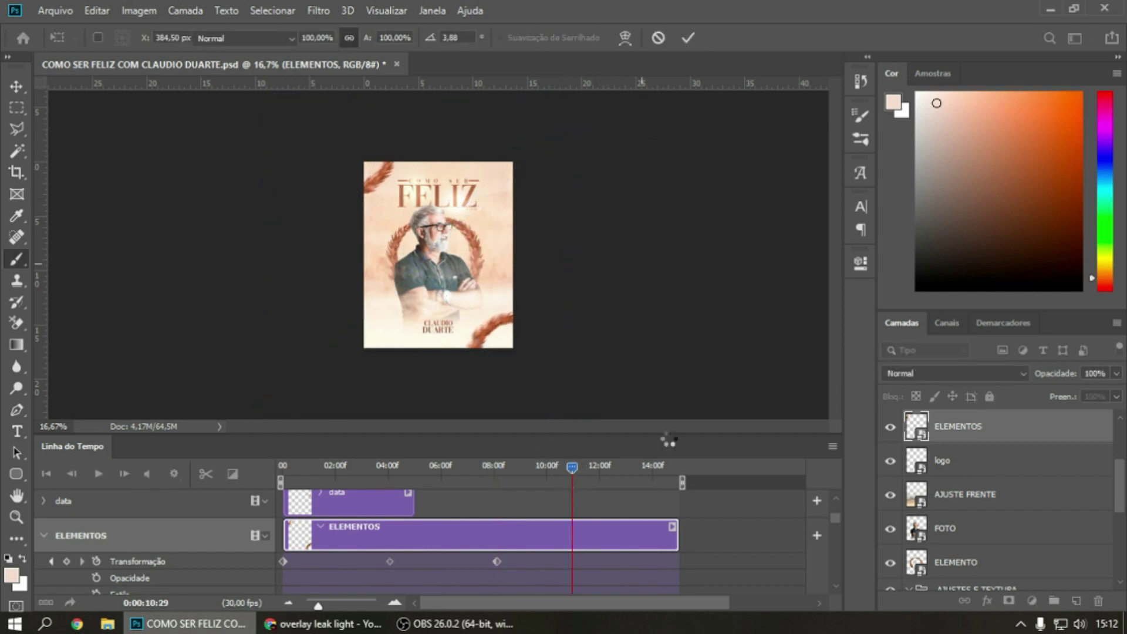
{"action": "left_click", "coordinate": [653, 473]}
{"action": "key", "text": "ctrl+t"}
{"action": "left_click_drag", "start_coordinate": [631, 235], "coordinate": [629, 186]}
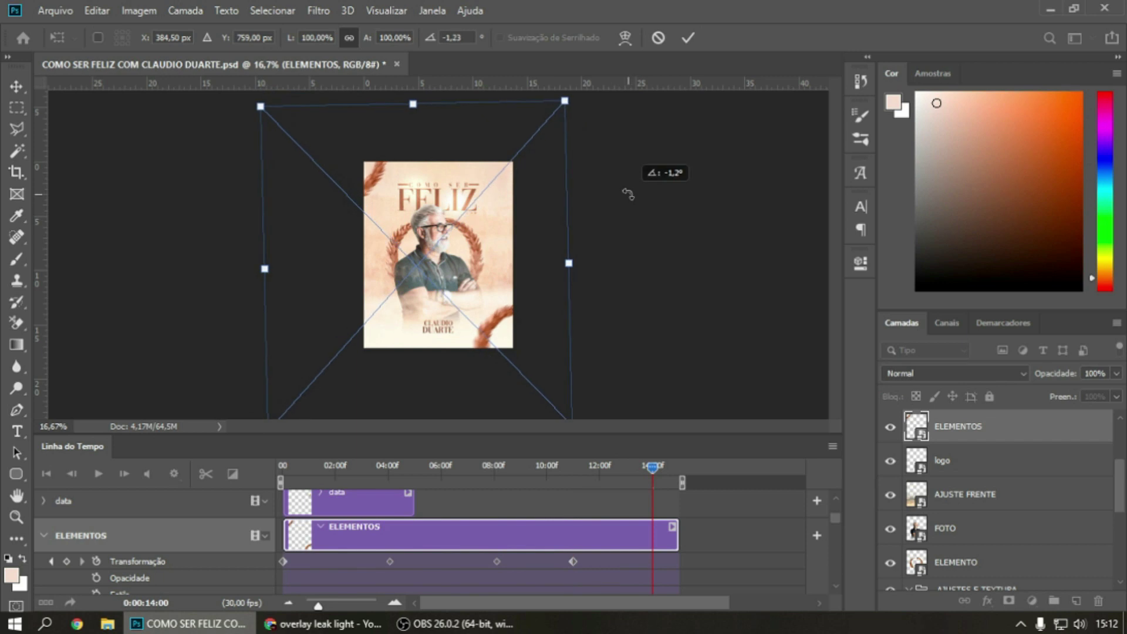
{"action": "key", "text": "Return"}
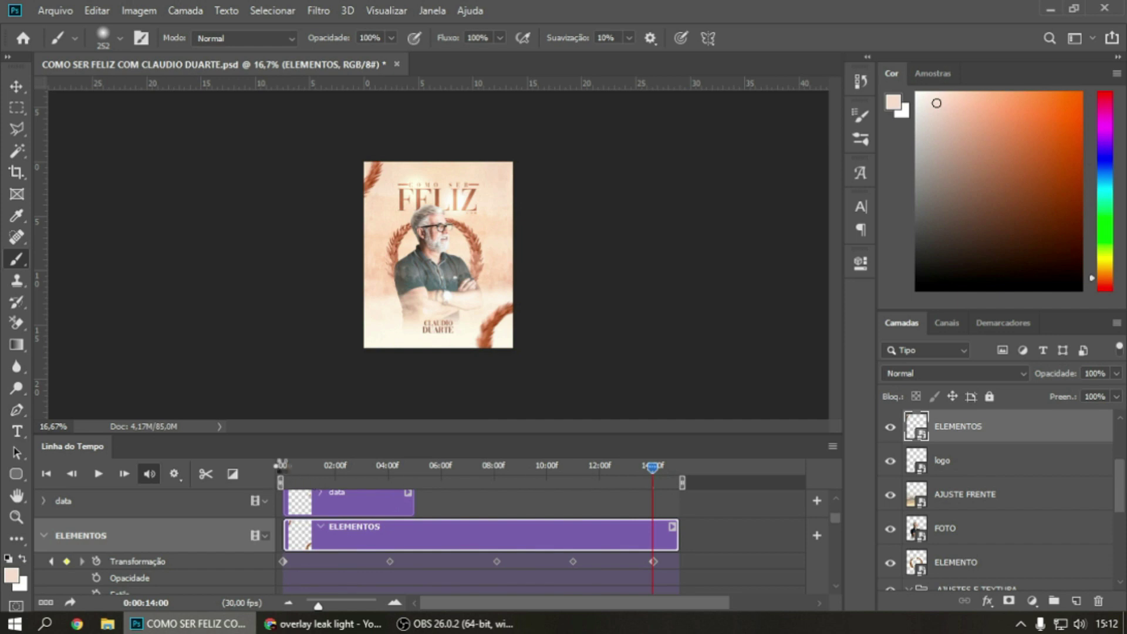
Extend the data and LOGO clips to the full 15:00 length
{"action": "key", "text": "Left"}
{"action": "key", "text": "Home"}
{"action": "scroll", "coordinate": [358, 511], "scroll_direction": "up", "scroll_amount": 2}
{"action": "scroll", "coordinate": [357, 509], "scroll_direction": "up", "scroll_amount": 1}
{"action": "left_click_drag", "start_coordinate": [414, 557], "coordinate": [678, 557]}
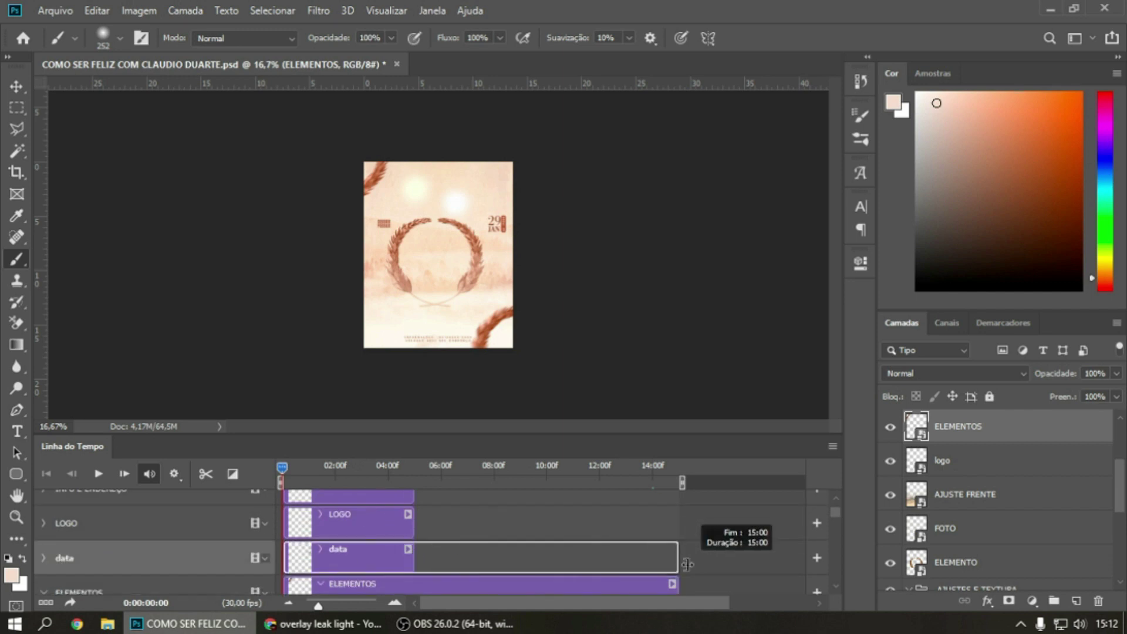
{"action": "left_click_drag", "start_coordinate": [411, 522], "coordinate": [679, 522]}
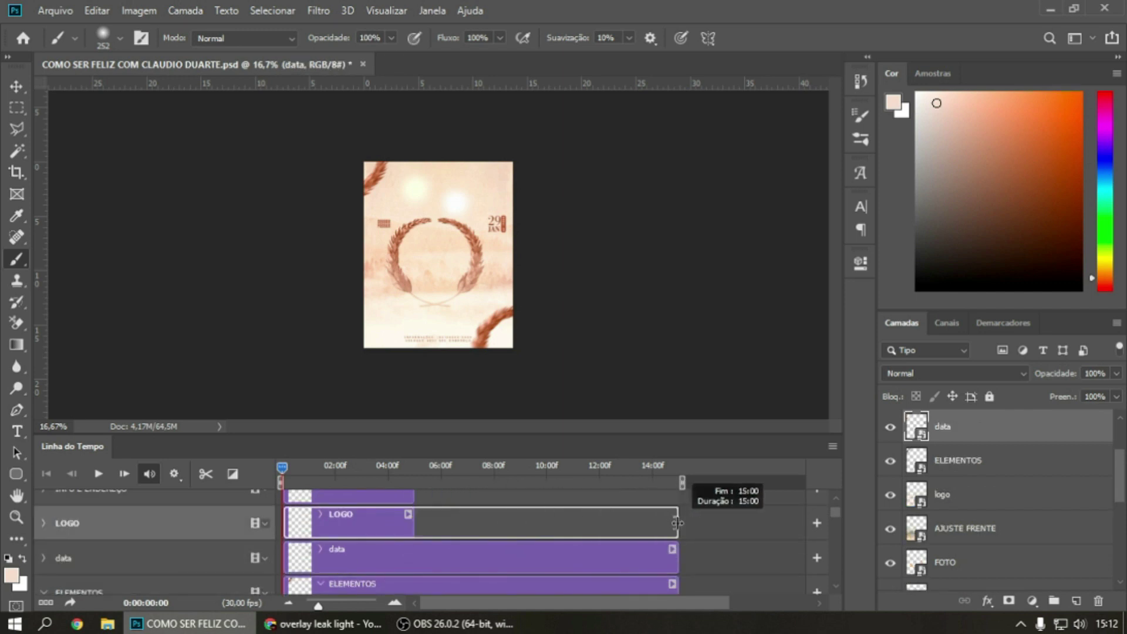
Add an Atenuar fade-in at the LOGO clip start, lengthened to about 02:04, and preview it
{"action": "left_click", "coordinate": [238, 475]}
{"action": "mouse_move", "coordinate": [264, 328]}
{"action": "left_mouse_down"}
{"action": "mouse_move", "coordinate": [311, 522]}
{"action": "mouse_move", "coordinate": [305, 569]}
{"action": "left_mouse_up"}
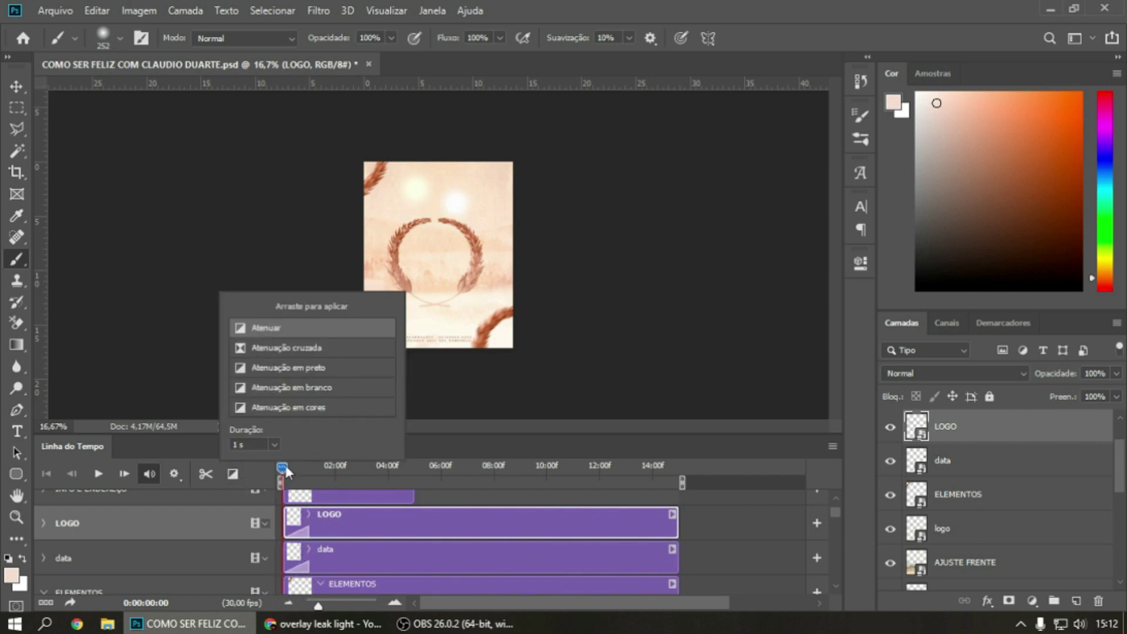
{"action": "left_click", "coordinate": [302, 531]}
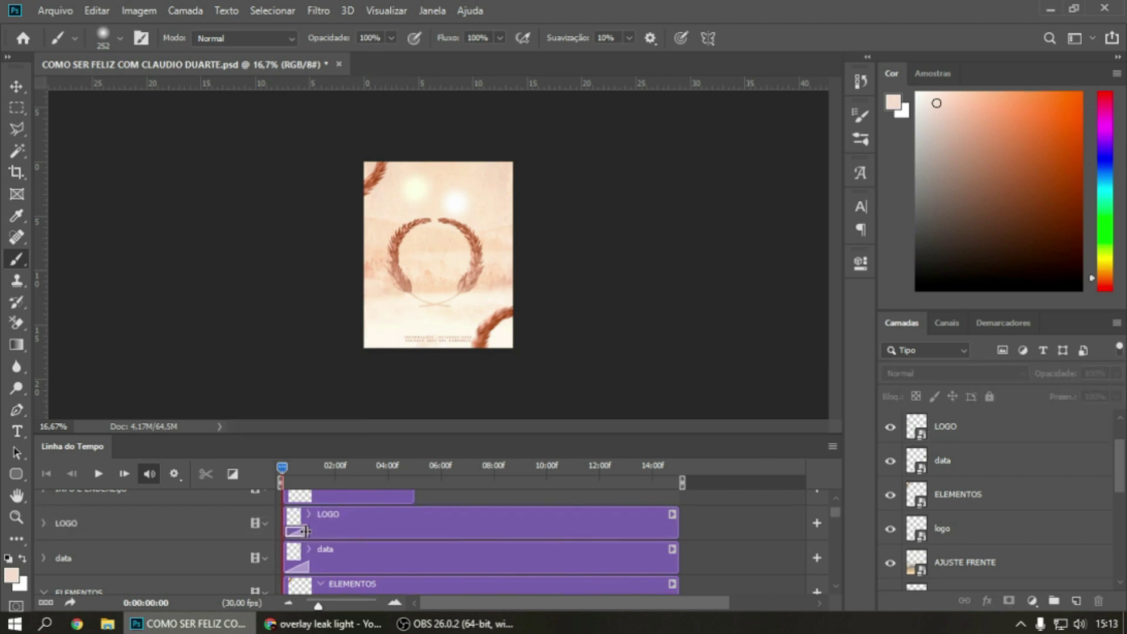
{"action": "left_click_drag", "start_coordinate": [306, 532], "coordinate": [341, 531]}
{"action": "left_click_drag", "start_coordinate": [284, 470], "coordinate": [398, 469]}
Apply Deslocar pan motion at 0° to the INFO E ENDEREÇO clip and expand its track
{"action": "scroll", "coordinate": [480, 533], "scroll_direction": "up", "scroll_amount": 1}
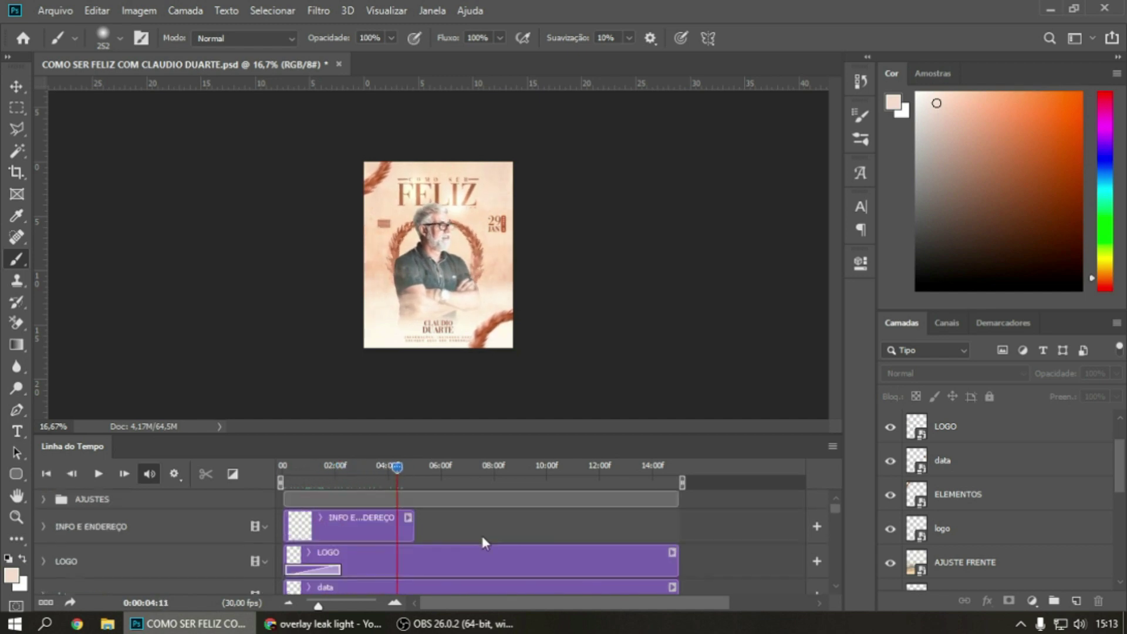
{"action": "left_click", "coordinate": [403, 523]}
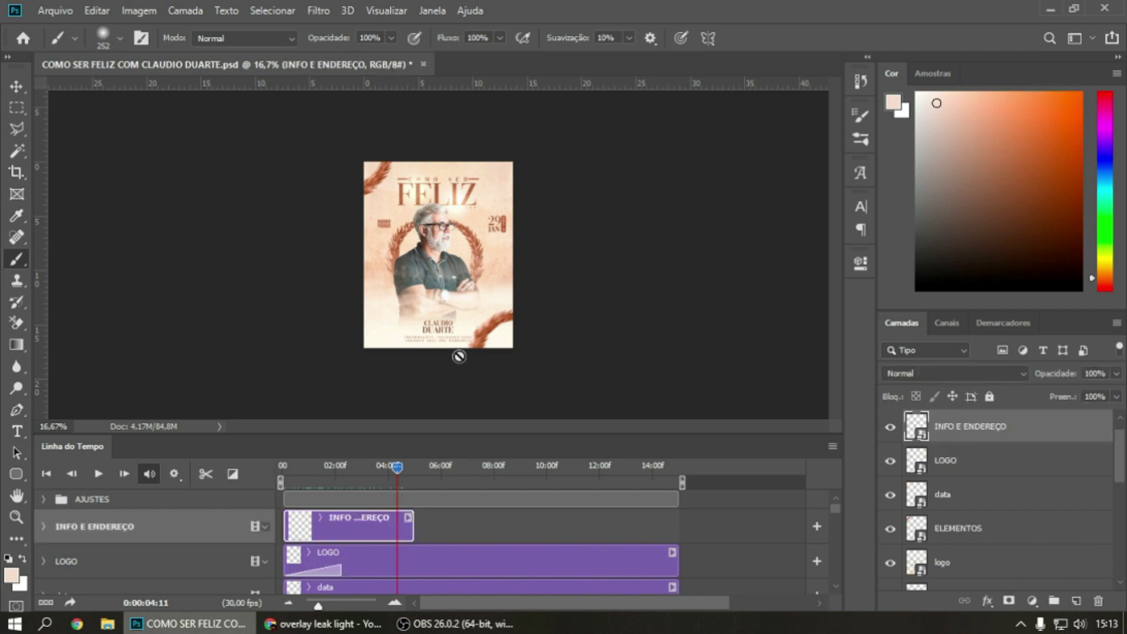
{"action": "right_click", "coordinate": [310, 534]}
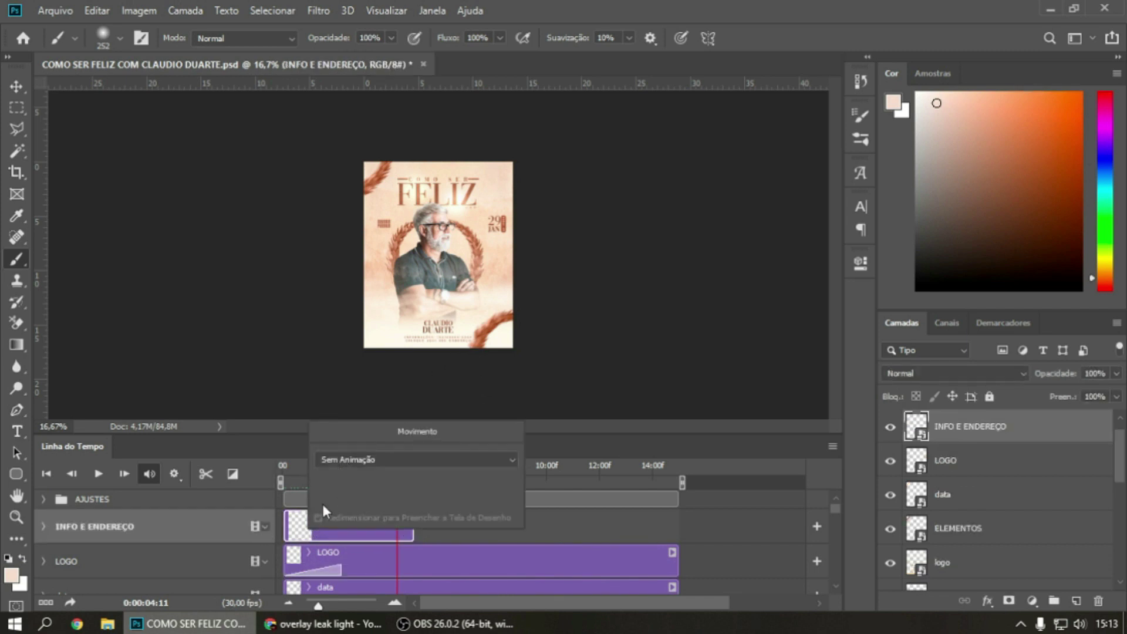
{"action": "left_click", "coordinate": [347, 460]}
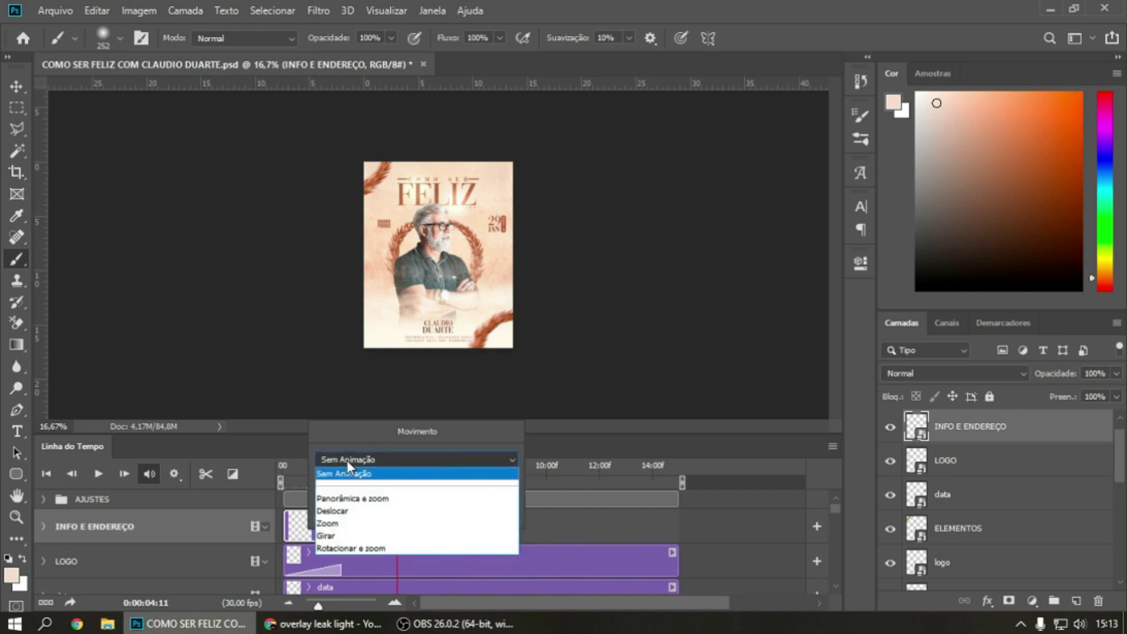
{"action": "left_click", "coordinate": [343, 511]}
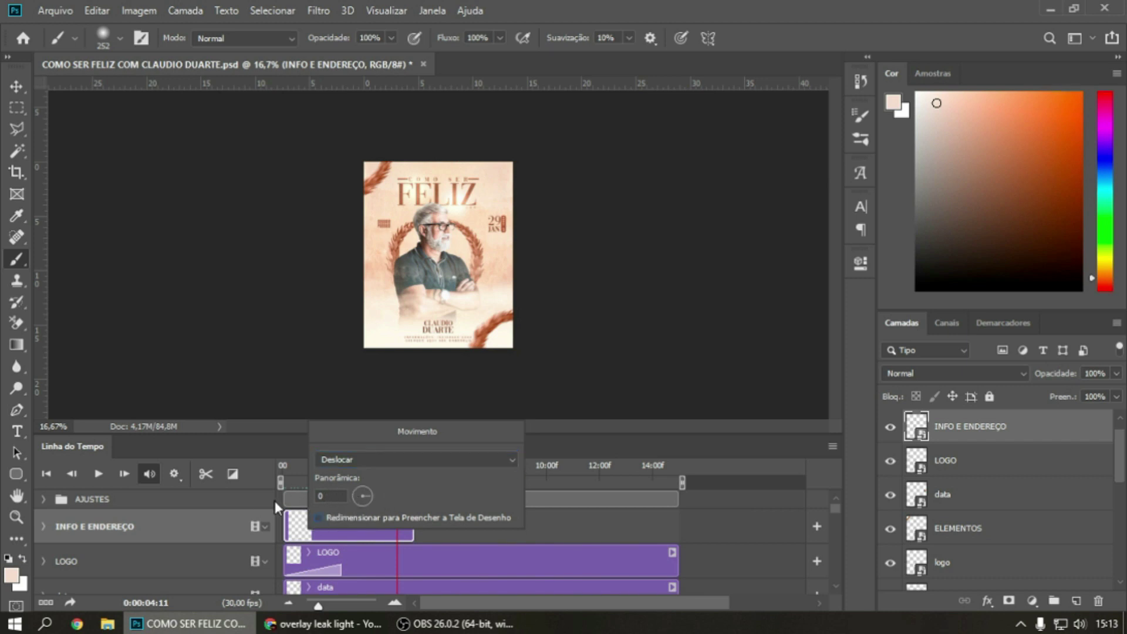
{"action": "left_click", "coordinate": [335, 535]}
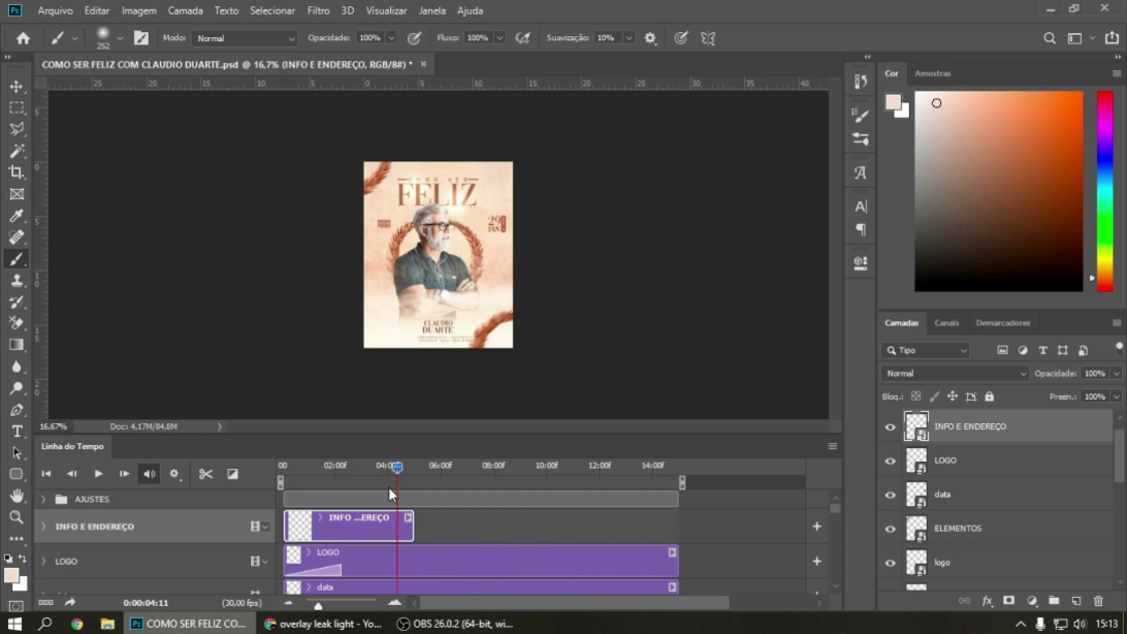
{"action": "left_click", "coordinate": [43, 527]}
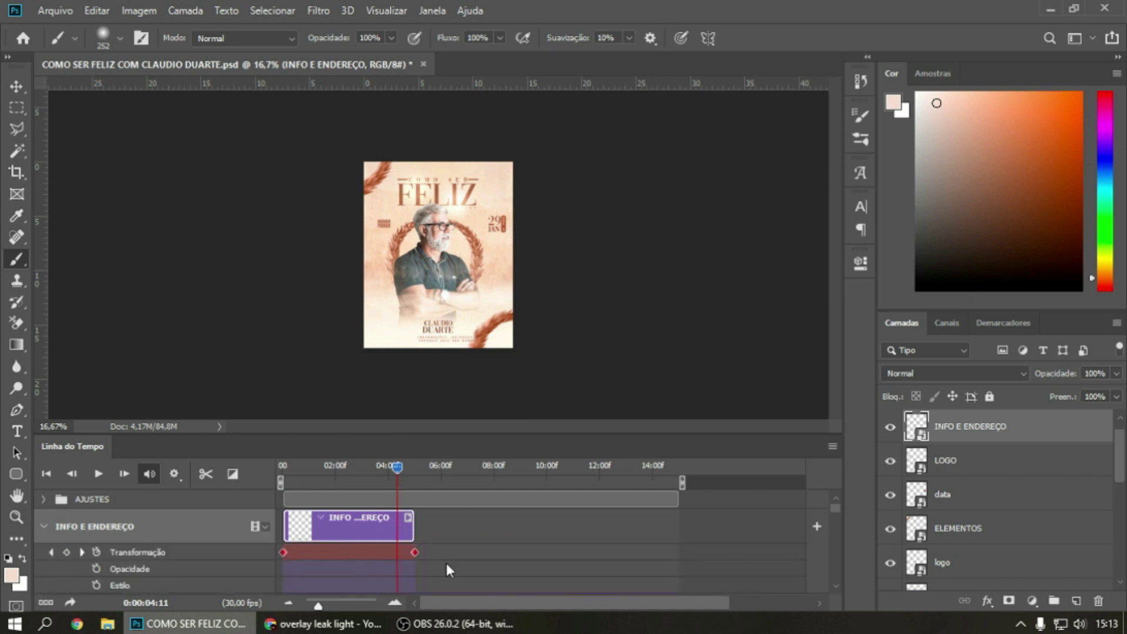
Extend the INFO E ENDEREÇO clip to 15:00 and move the info text off-canvas left at frame 0
{"action": "left_click", "coordinate": [421, 551]}
{"action": "left_click_drag", "start_coordinate": [414, 529], "coordinate": [681, 529]}
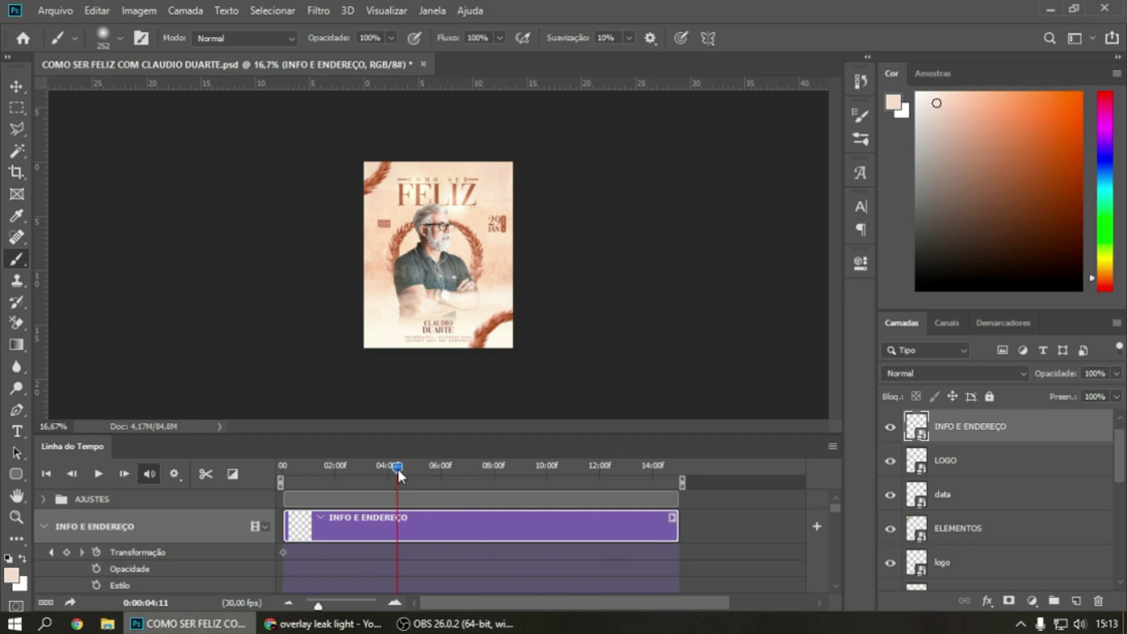
{"action": "left_click_drag", "start_coordinate": [399, 470], "coordinate": [272, 466]}
{"action": "key", "text": "ctrl+t"}
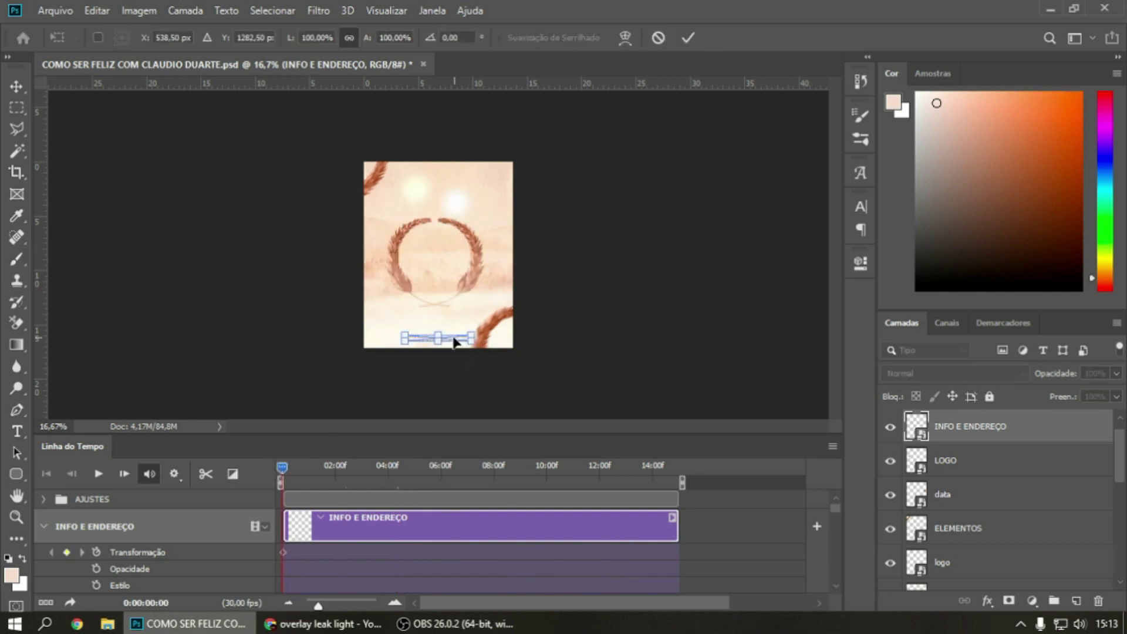
{"action": "key", "text": "Escape"}
{"action": "left_click_drag", "start_coordinate": [481, 353], "coordinate": [356, 348]}
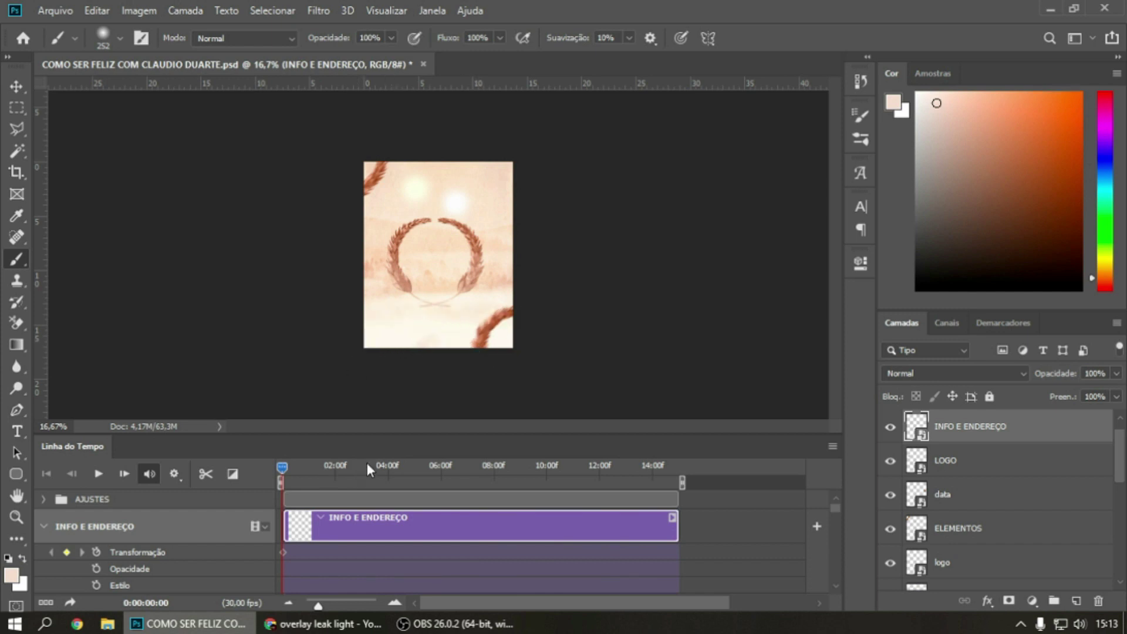
At 02:16, move the info text back onto the poster bottom and show guides to check centring
{"action": "left_click", "coordinate": [387, 467]}
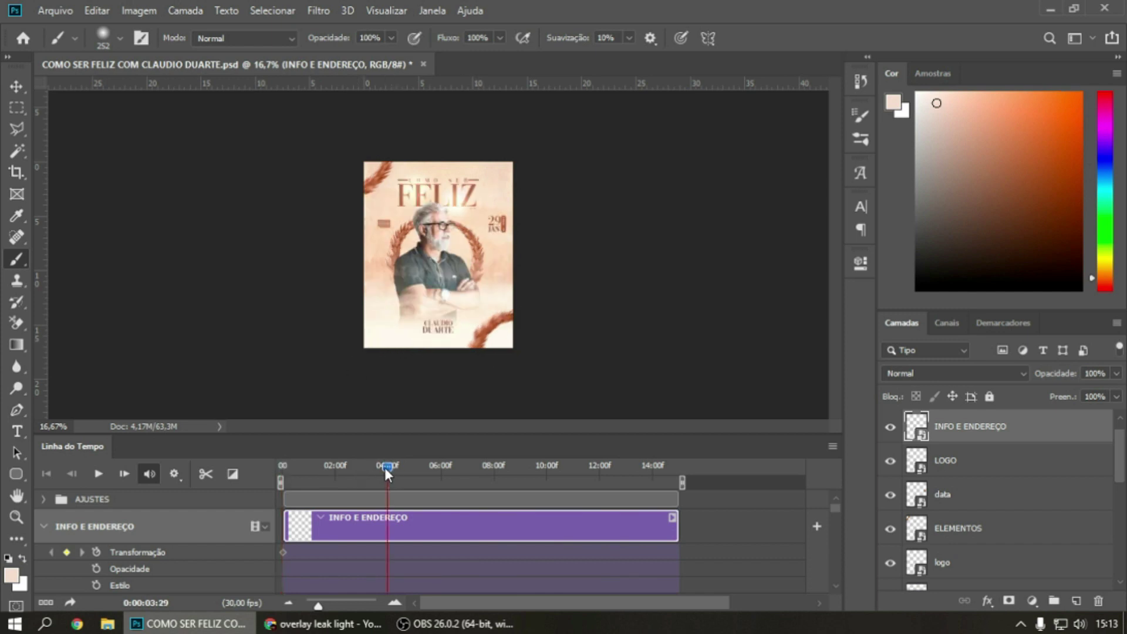
{"action": "left_click", "coordinate": [350, 467]}
{"action": "key", "text": "ctrl+t"}
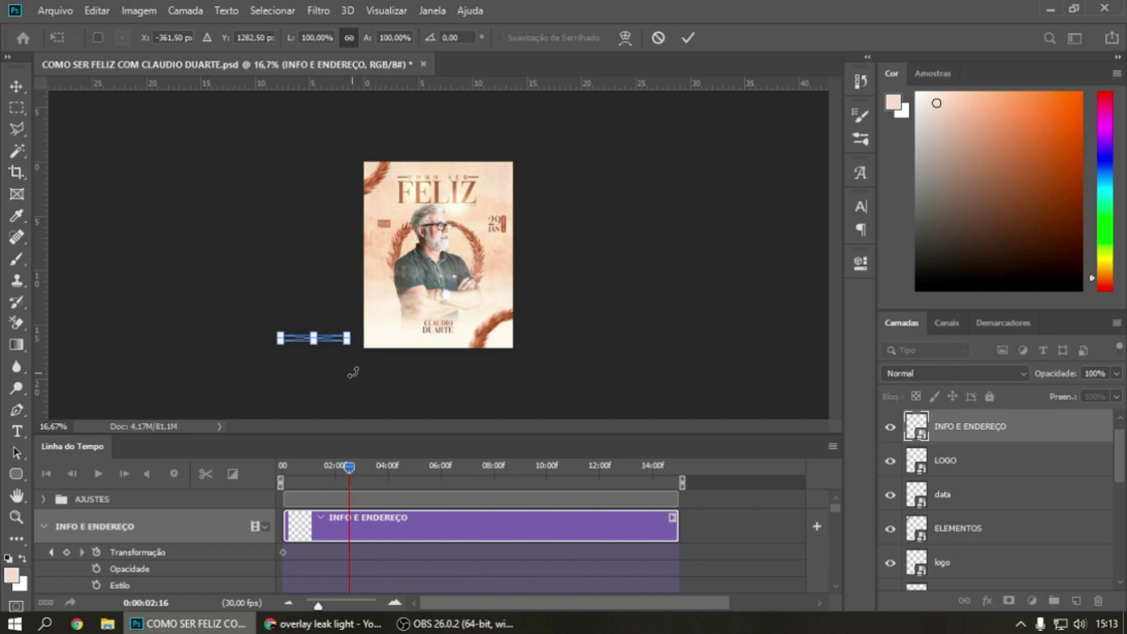
{"action": "key", "text": "Return"}
{"action": "key", "text": "b"}
{"action": "left_click_drag", "start_coordinate": [341, 372], "coordinate": [456, 363]}
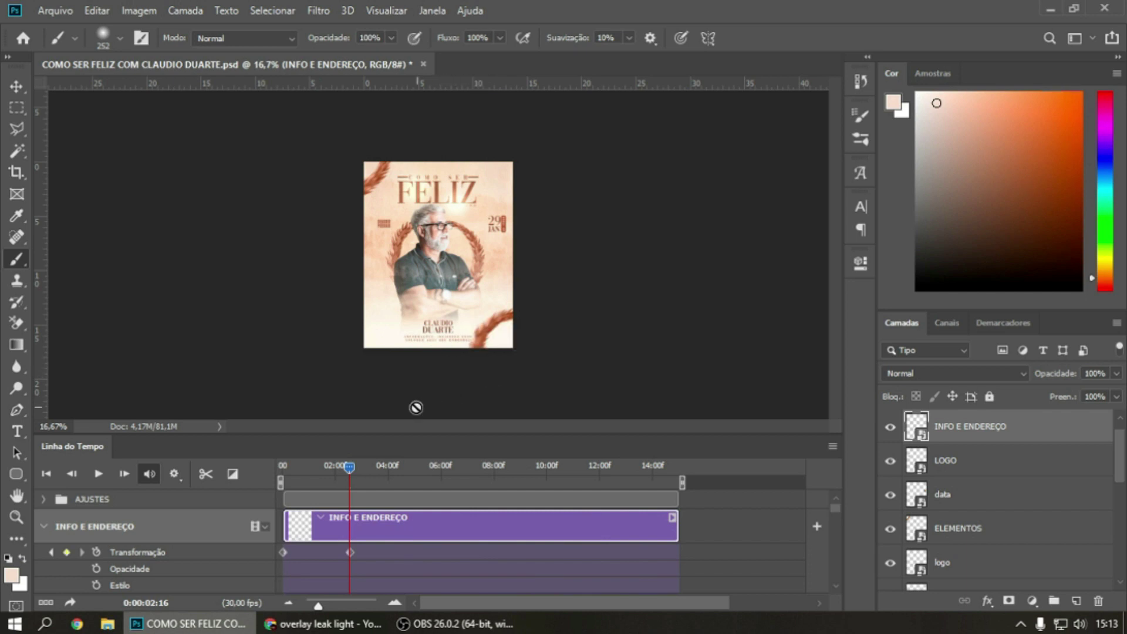
{"action": "key", "text": "ctrl+semicolon"}
{"action": "key", "text": "ctrl+t"}
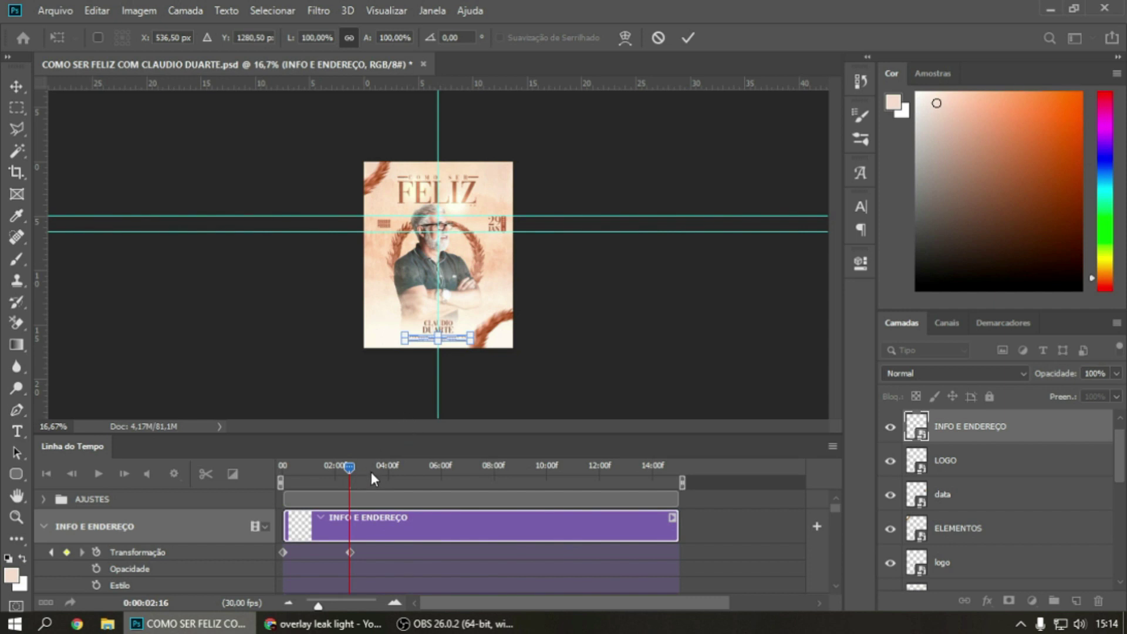
Commit the bottom text resize and scrub the timeline to preview, ending on the first frame
{"action": "key", "text": "Return"}
{"action": "key", "text": "b"}
{"action": "mouse_move", "coordinate": [348, 468]}
{"action": "left_mouse_down"}
{"action": "mouse_move", "coordinate": [296, 467]}
{"action": "mouse_move", "coordinate": [554, 463]}
{"action": "left_mouse_up"}
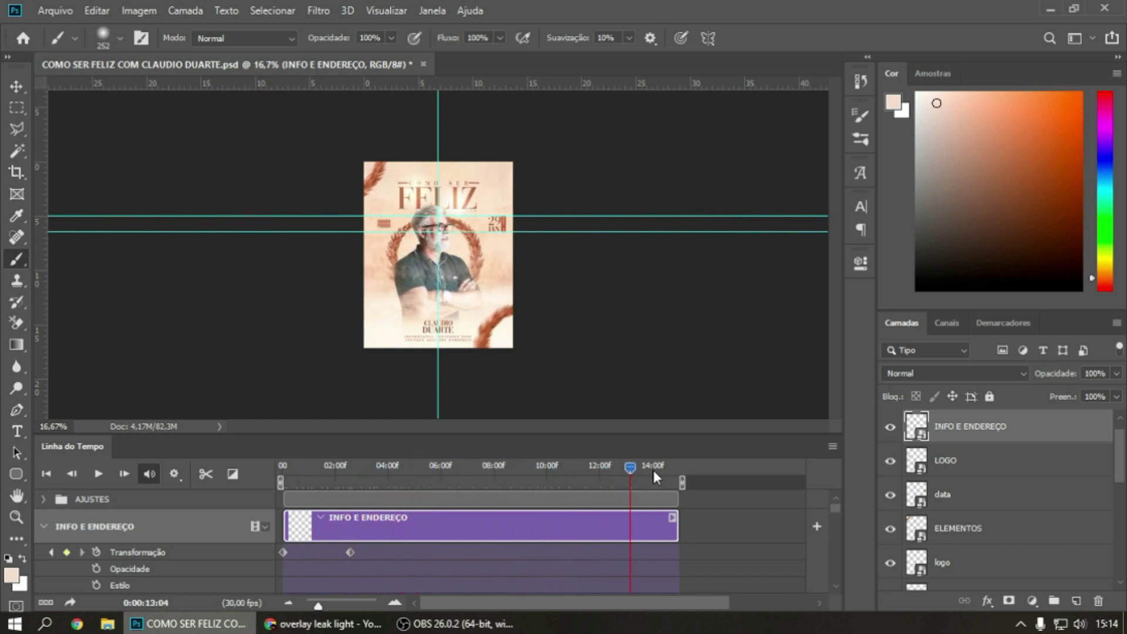
{"action": "left_click_drag", "start_coordinate": [554, 463], "coordinate": [624, 468]}
{"action": "left_click_drag", "start_coordinate": [318, 467], "coordinate": [281, 468]}
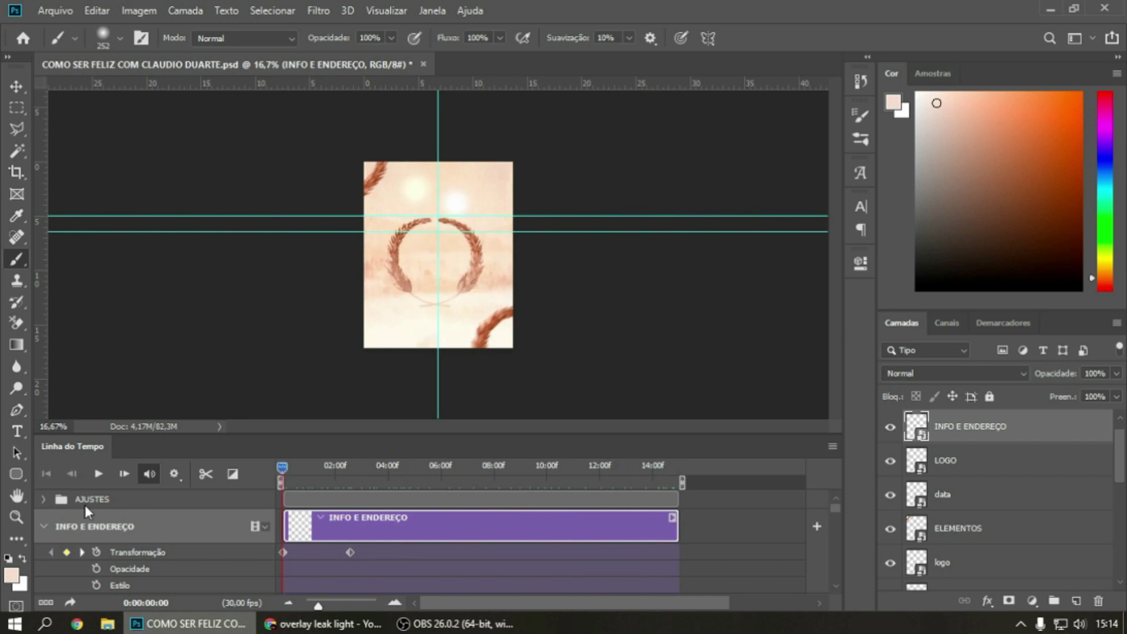
Hide the canvas guides and select the AJUSTES layer group
{"action": "left_click", "coordinate": [44, 499]}
{"action": "scroll", "coordinate": [337, 539], "scroll_direction": "down", "scroll_amount": 1}
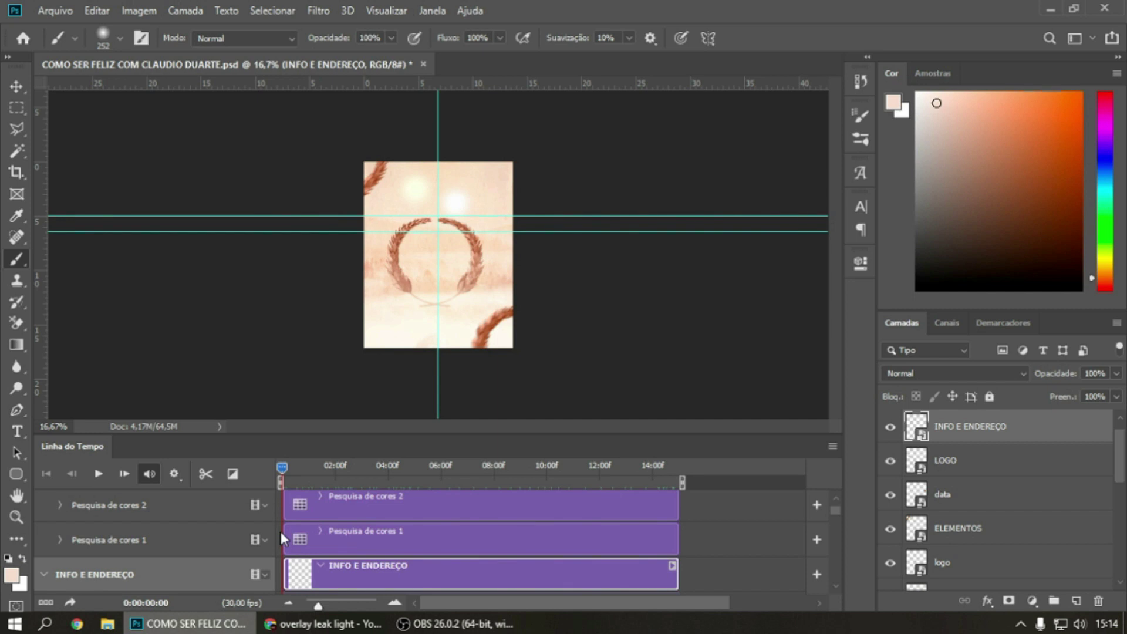
{"action": "key", "text": "ctrl+h"}
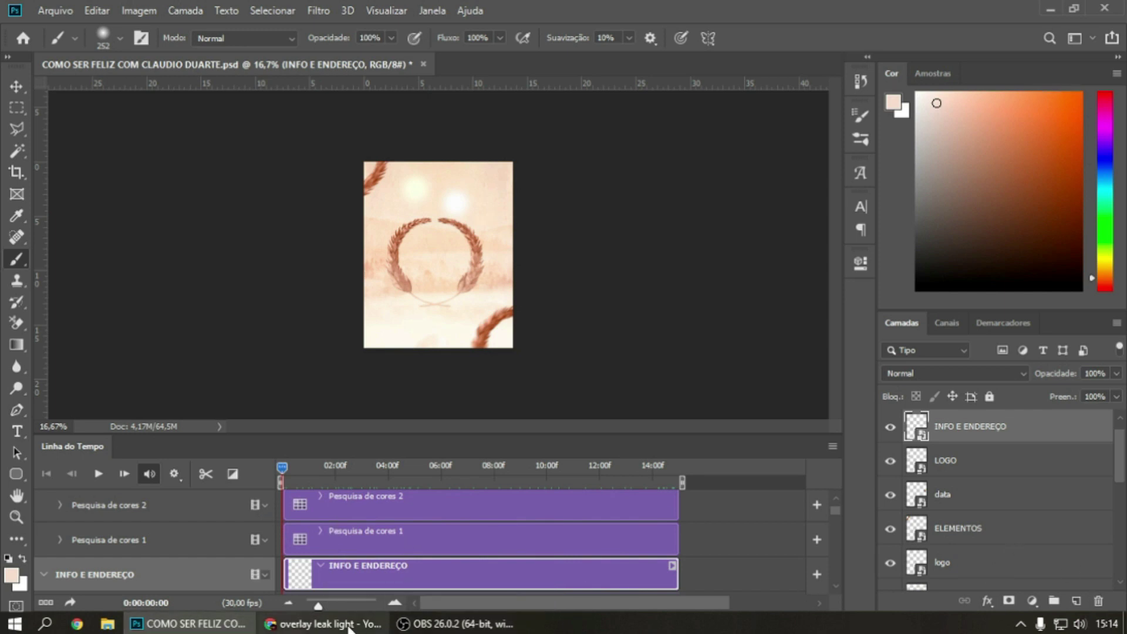
{"action": "scroll", "coordinate": [1038, 434], "scroll_direction": "up", "scroll_amount": 1}
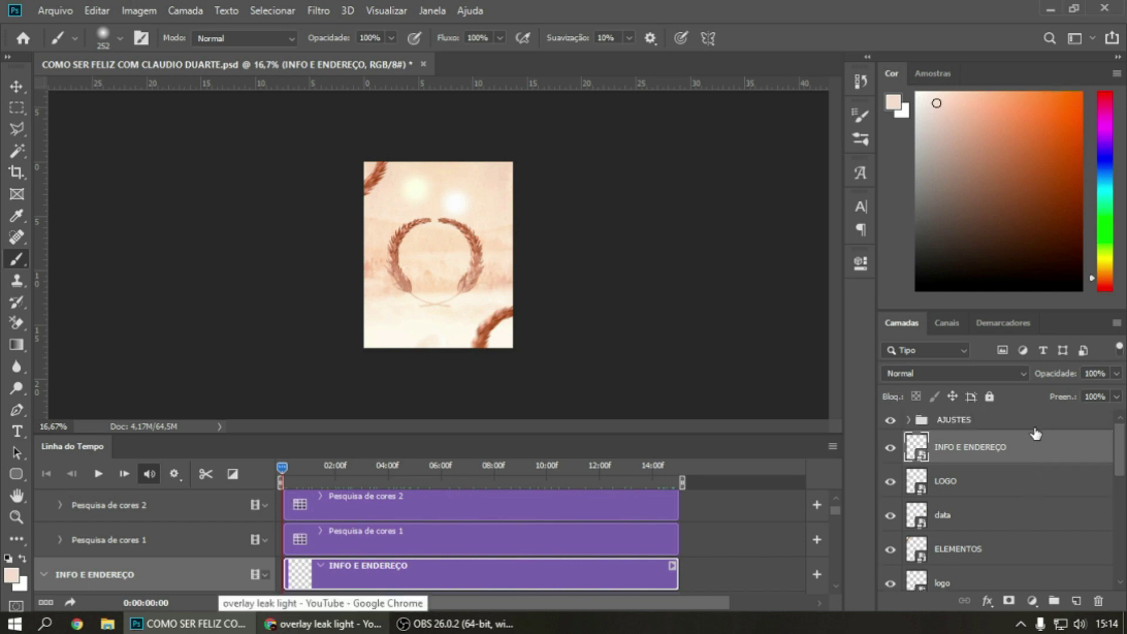
{"action": "left_click", "coordinate": [1023, 427]}
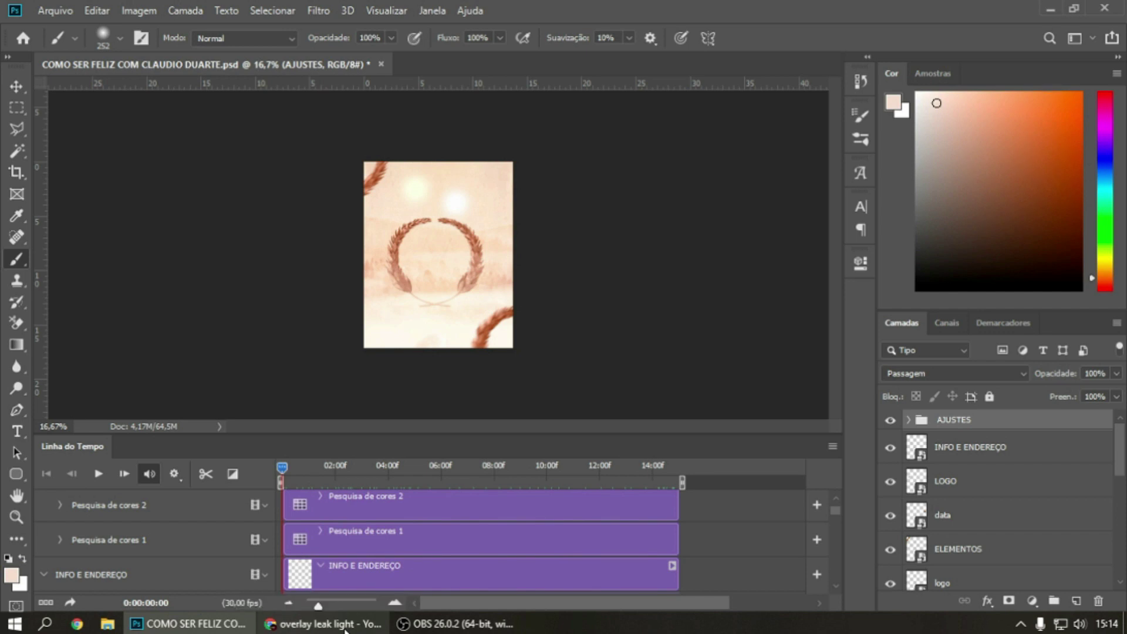
Return to the YouTube results for the 'overlay leak light' search
{"action": "left_click", "coordinate": [345, 625]}
{"action": "scroll", "coordinate": [352, 540], "scroll_direction": "up", "scroll_amount": 2}
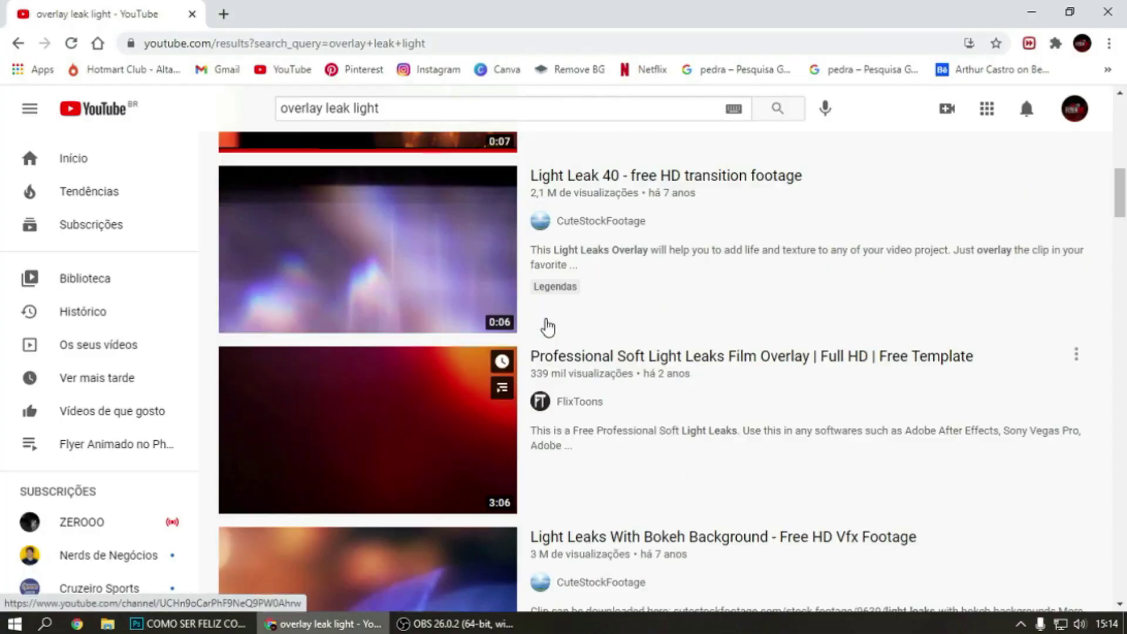
{"action": "scroll", "coordinate": [540, 329], "scroll_direction": "up", "scroll_amount": 10}
{"action": "mouse_move", "coordinate": [284, 110]}
{"action": "left_mouse_down"}
{"action": "mouse_move", "coordinate": [351, 108]}
{"action": "mouse_move", "coordinate": [324, 107]}
{"action": "left_mouse_up"}
{"action": "left_click", "coordinate": [400, 109]}
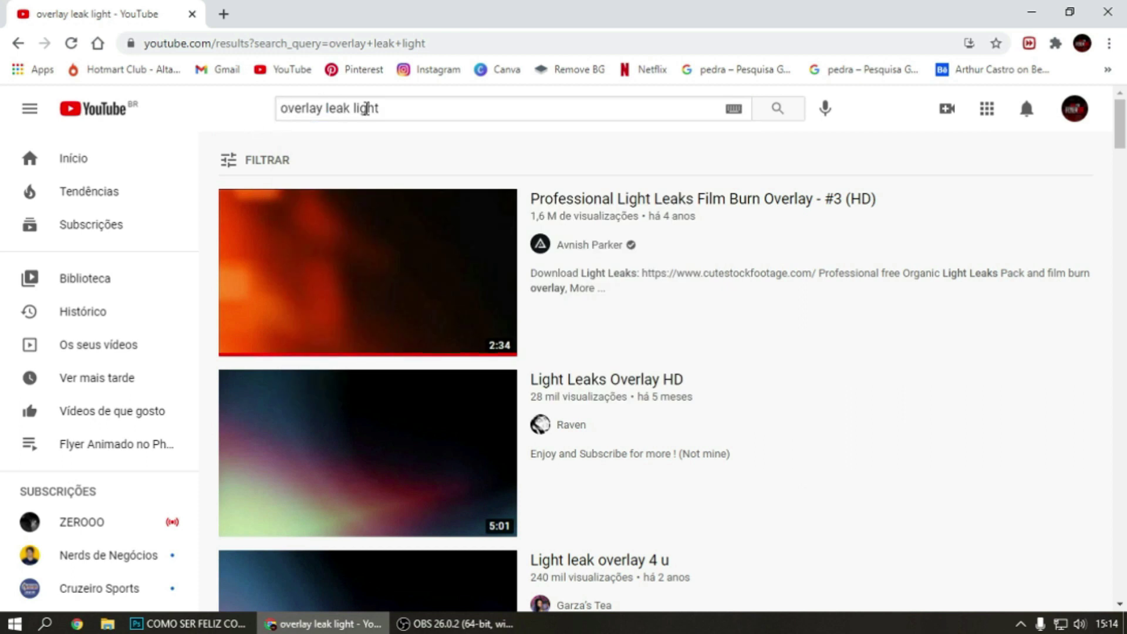
{"action": "left_click", "coordinate": [443, 114]}
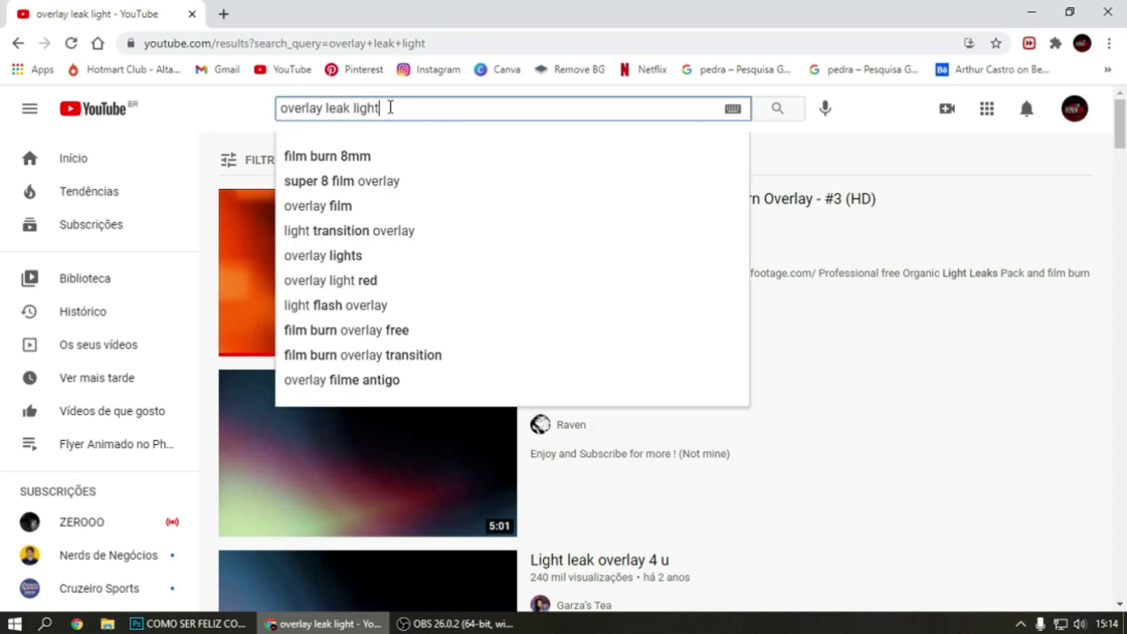
{"action": "left_click", "coordinate": [208, 125]}
Find the Golden Hour Light Leaks Free video, copy its link address, and start a new tab
{"action": "scroll", "coordinate": [498, 441], "scroll_direction": "down", "scroll_amount": 7}
{"action": "scroll", "coordinate": [410, 377], "scroll_direction": "down", "scroll_amount": 4}
{"action": "scroll", "coordinate": [427, 372], "scroll_direction": "up", "scroll_amount": 3}
{"action": "scroll", "coordinate": [423, 353], "scroll_direction": "up", "scroll_amount": 1}
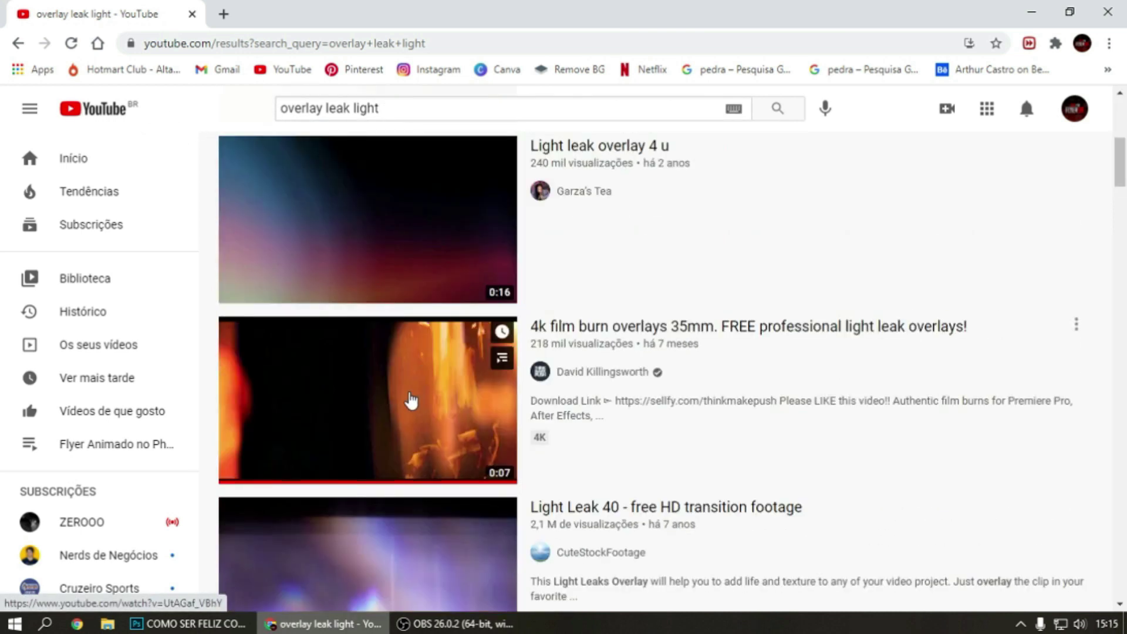
{"action": "scroll", "coordinate": [414, 381], "scroll_direction": "down", "scroll_amount": 3}
{"action": "scroll", "coordinate": [438, 313], "scroll_direction": "down", "scroll_amount": 3}
{"action": "scroll", "coordinate": [440, 314], "scroll_direction": "down", "scroll_amount": 4}
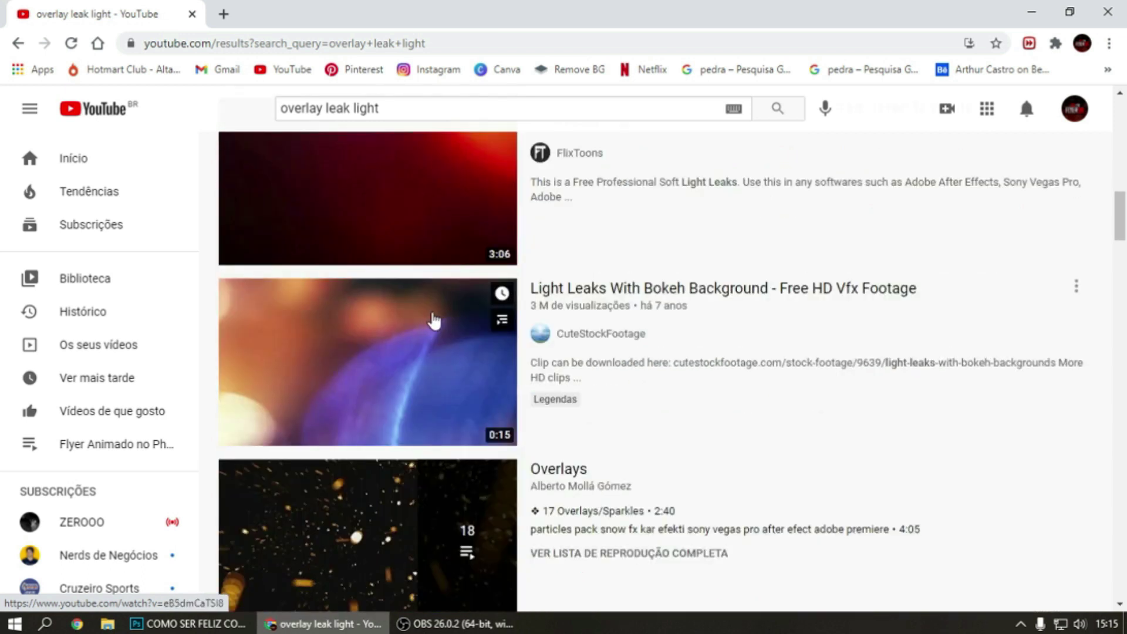
{"action": "scroll", "coordinate": [433, 323], "scroll_direction": "down", "scroll_amount": 4}
{"action": "scroll", "coordinate": [441, 325], "scroll_direction": "down", "scroll_amount": 7}
{"action": "scroll", "coordinate": [440, 325], "scroll_direction": "down", "scroll_amount": 5}
{"action": "scroll", "coordinate": [442, 324], "scroll_direction": "down", "scroll_amount": 5}
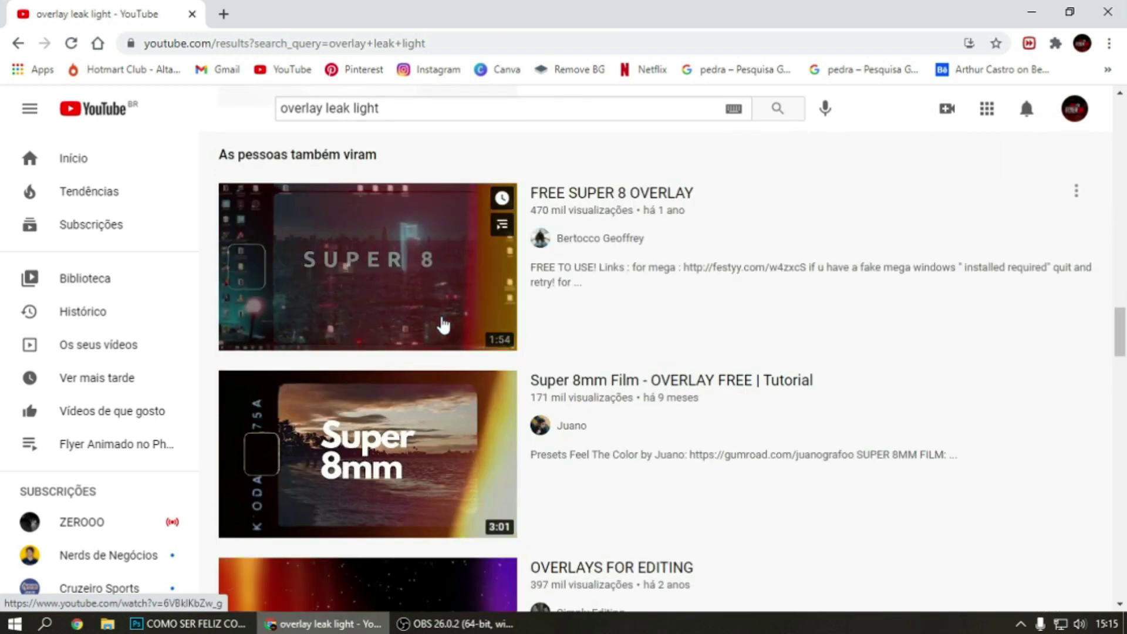
{"action": "scroll", "coordinate": [440, 323], "scroll_direction": "down", "scroll_amount": 7}
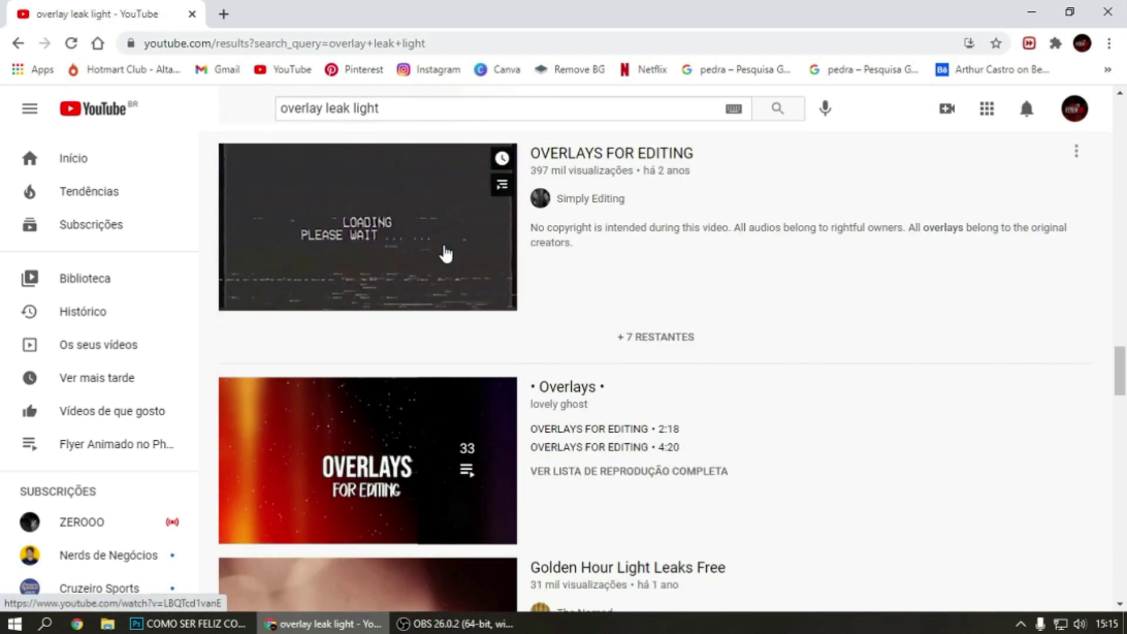
{"action": "scroll", "coordinate": [446, 256], "scroll_direction": "down", "scroll_amount": 4}
{"action": "scroll", "coordinate": [446, 257], "scroll_direction": "down", "scroll_amount": 2}
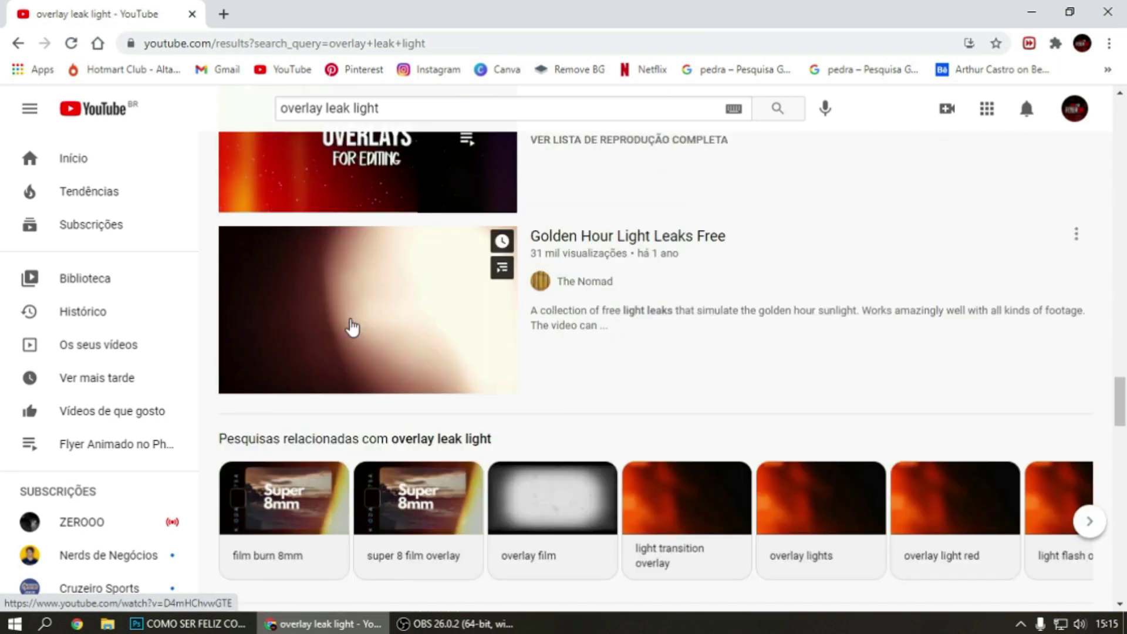
{"action": "right_click", "coordinate": [351, 320]}
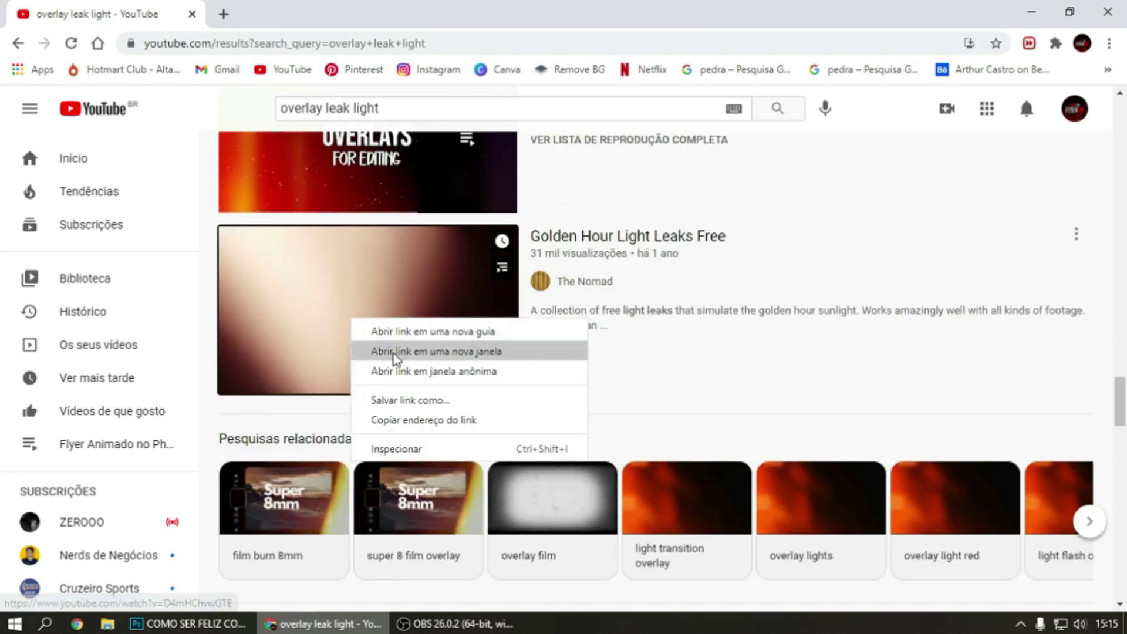
{"action": "left_click", "coordinate": [435, 420]}
{"action": "left_click", "coordinate": [224, 14]}
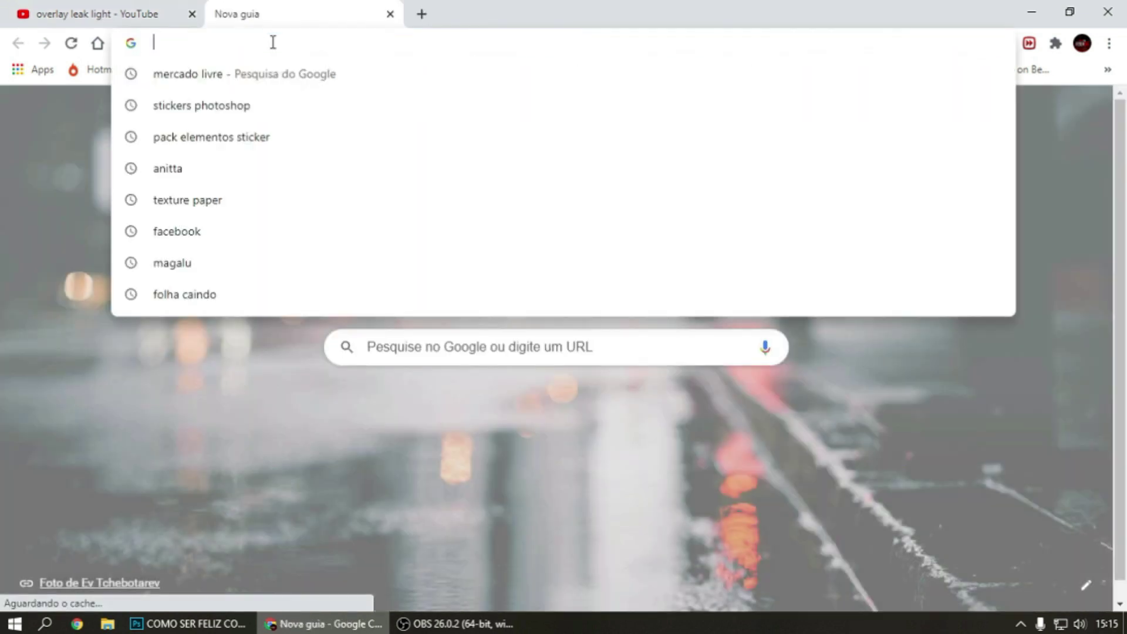
Go to pt.savefrom.net and paste the copied Golden Hour video link
{"action": "type", "text": "savefrom"}
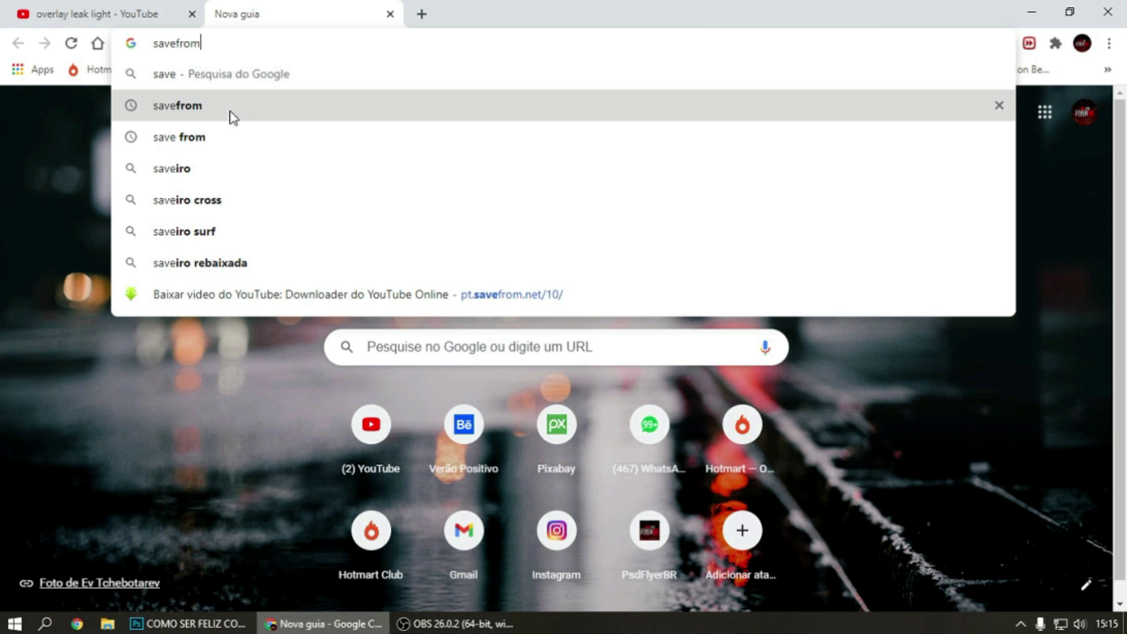
{"action": "left_click", "coordinate": [234, 105]}
{"action": "left_click", "coordinate": [390, 240]}
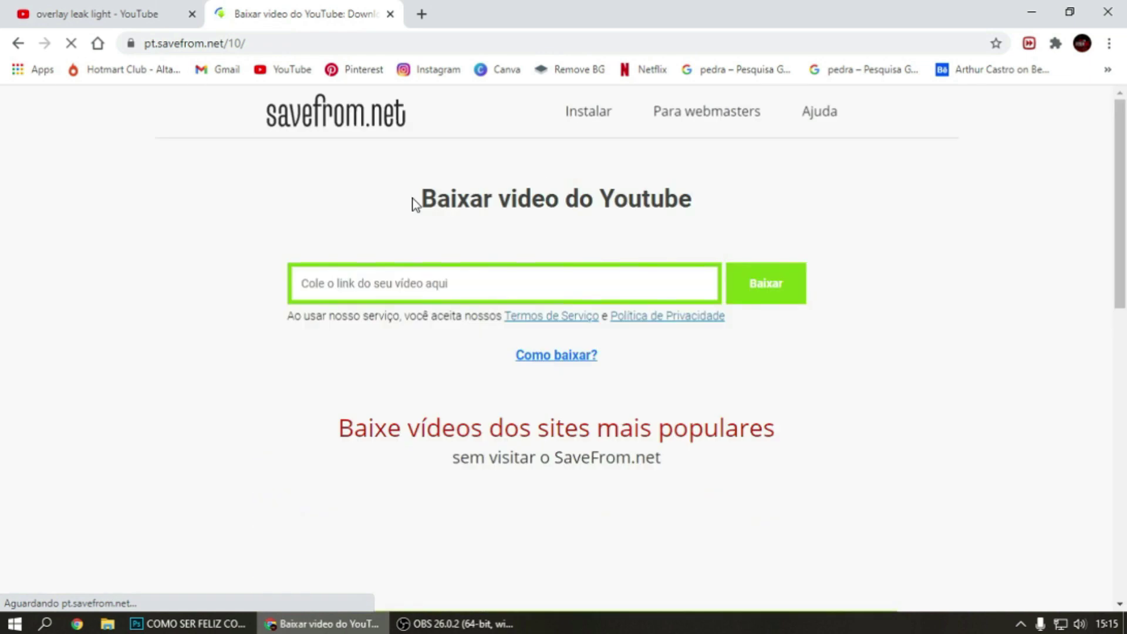
{"action": "left_click", "coordinate": [493, 276]}
{"action": "type", "text": "https://www.youtube.com/watch?v=D4mHChvwGTE"}
Download the clip as an MP4 720 file and drag it into Photoshop
{"action": "left_click", "coordinate": [752, 293]}
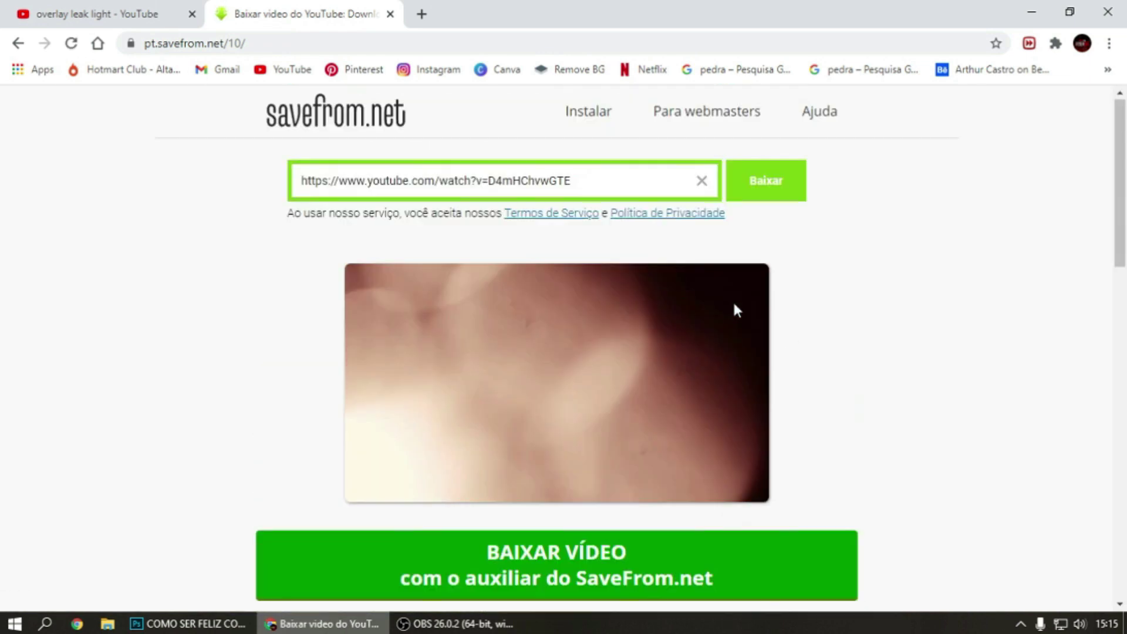
{"action": "left_click", "coordinate": [776, 187]}
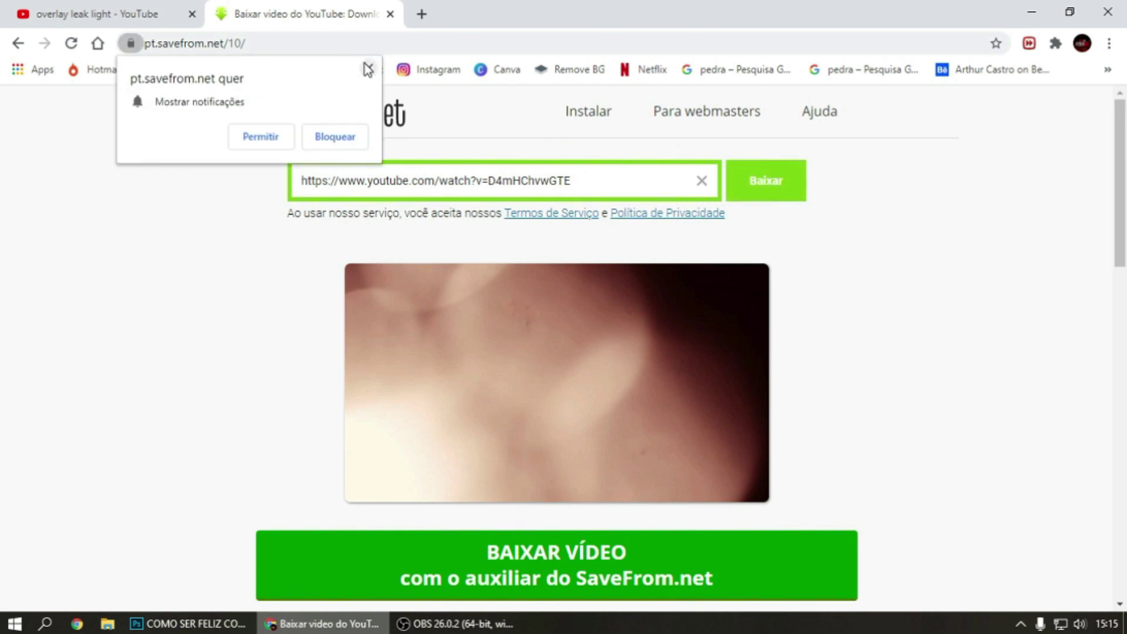
{"action": "left_click", "coordinate": [369, 68]}
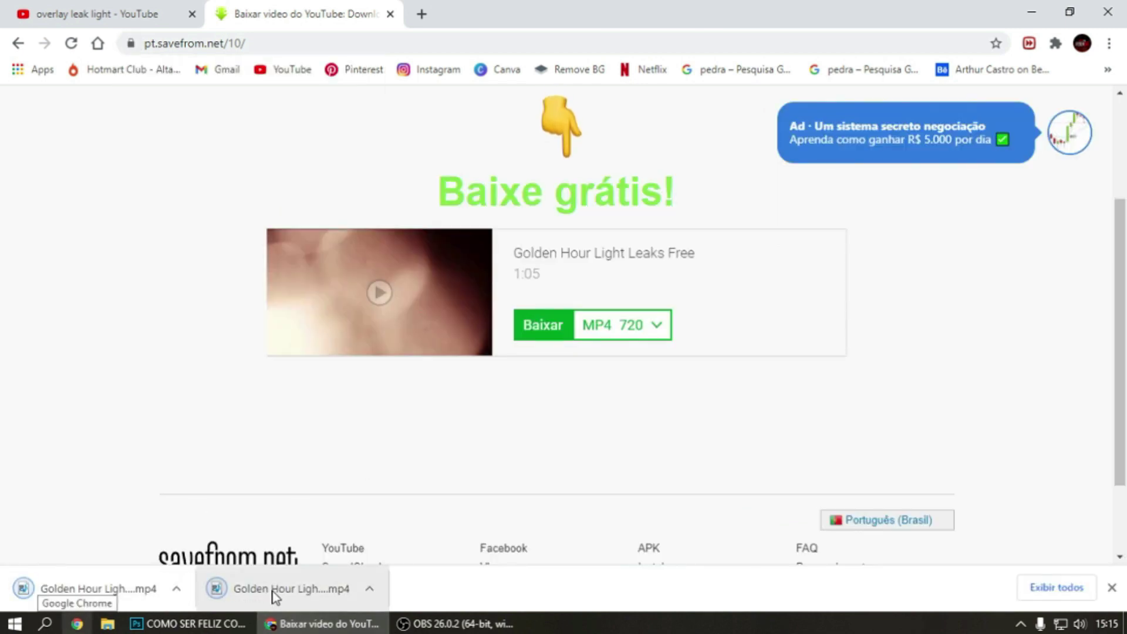
{"action": "mouse_move", "coordinate": [256, 591]}
{"action": "left_mouse_down"}
{"action": "mouse_move", "coordinate": [226, 620]}
{"action": "mouse_move", "coordinate": [411, 293]}
{"action": "left_mouse_up"}
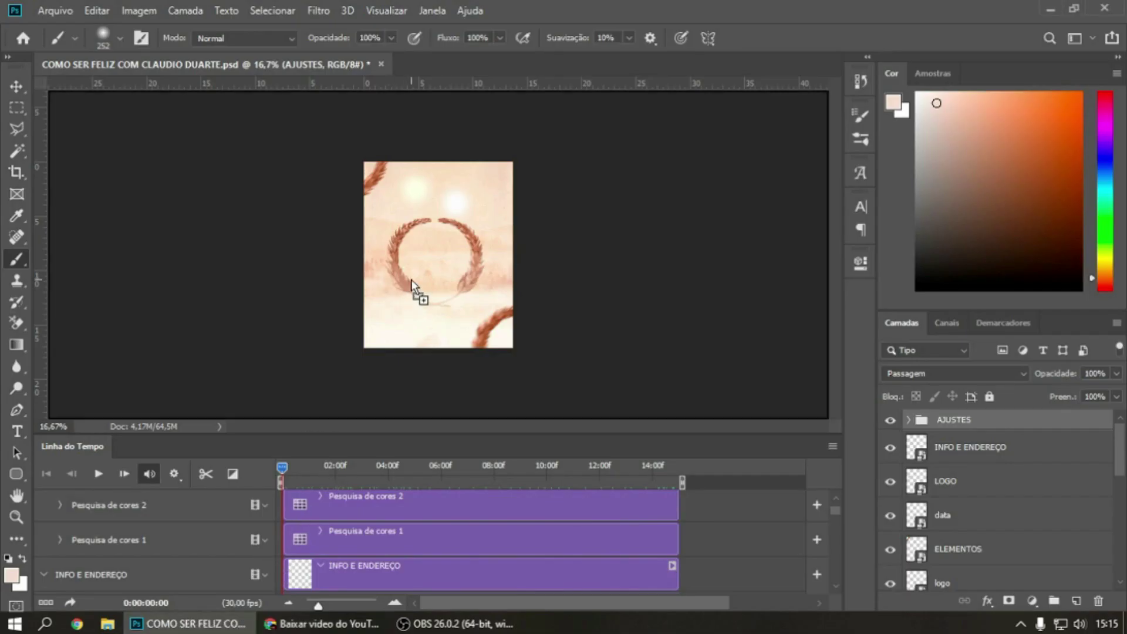
Scale and position the light-leak video to cover the whole flyer, then commit the transform
{"action": "left_click_drag", "start_coordinate": [412, 283], "coordinate": [413, 288]}
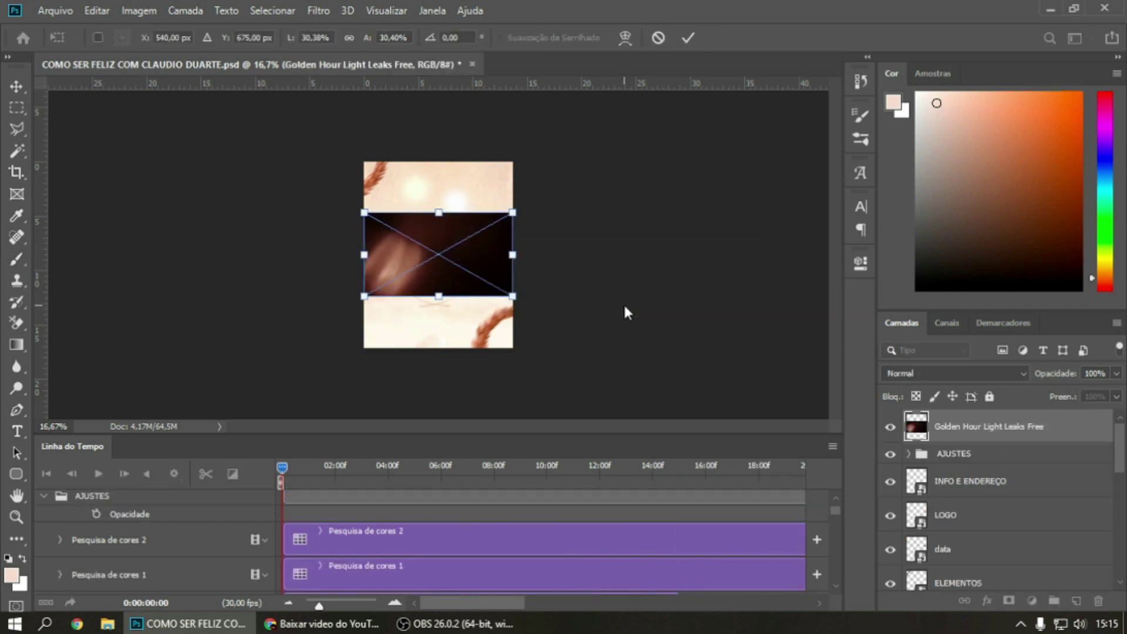
{"action": "left_click_drag", "start_coordinate": [512, 213], "coordinate": [666, 134]}
{"action": "left_click_drag", "start_coordinate": [566, 227], "coordinate": [504, 284]}
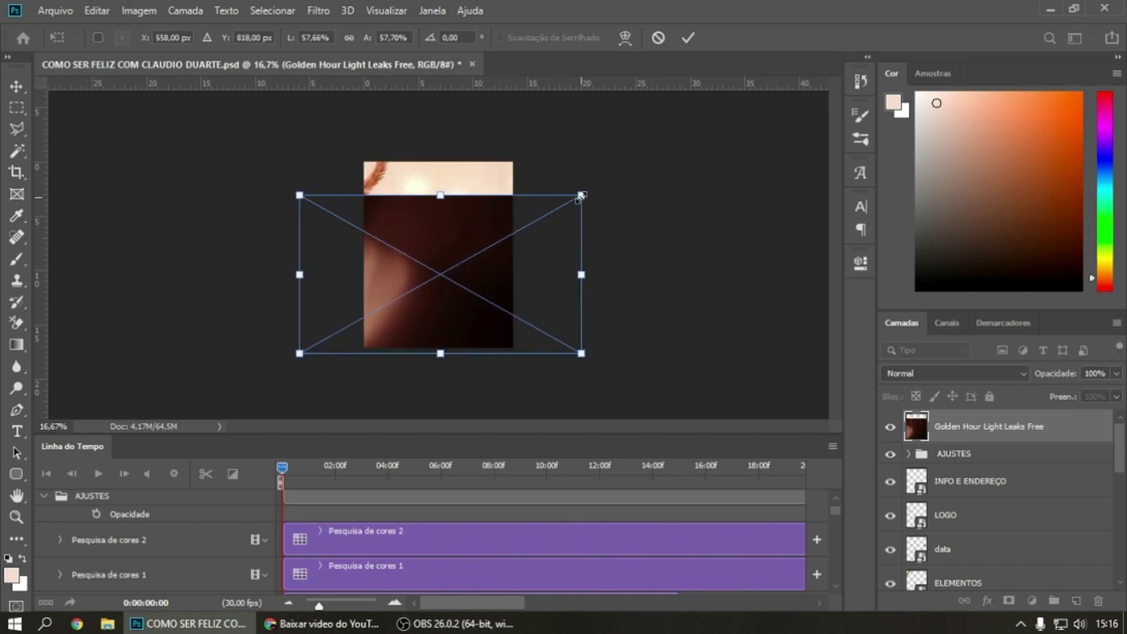
{"action": "left_click_drag", "start_coordinate": [582, 195], "coordinate": [654, 151]}
{"action": "left_click_drag", "start_coordinate": [543, 235], "coordinate": [503, 231]}
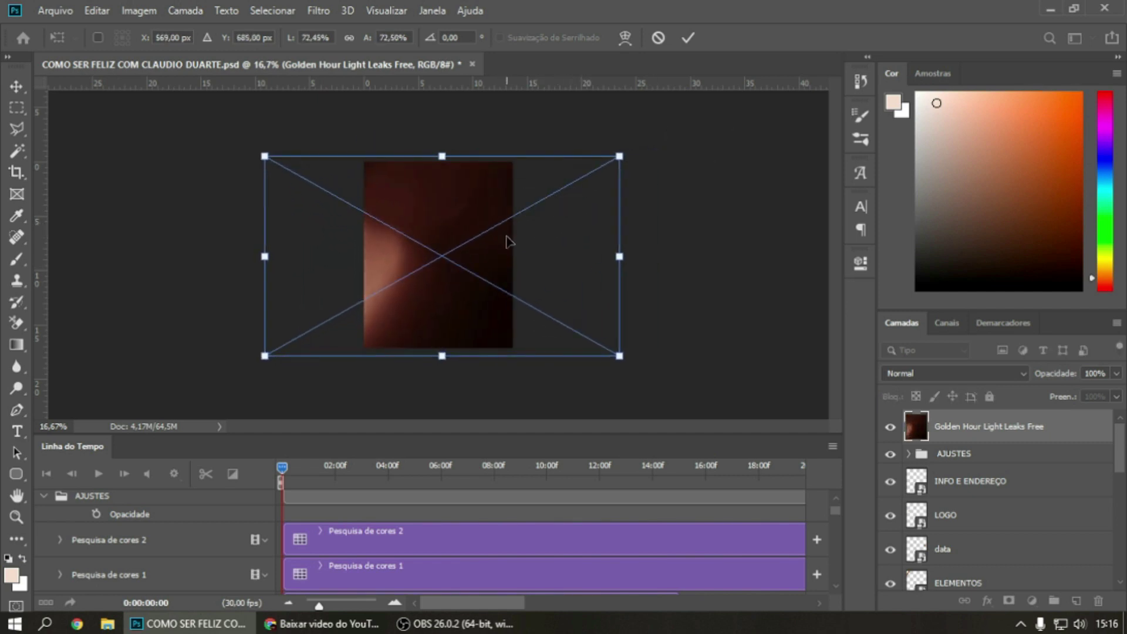
{"action": "key", "text": "Return"}
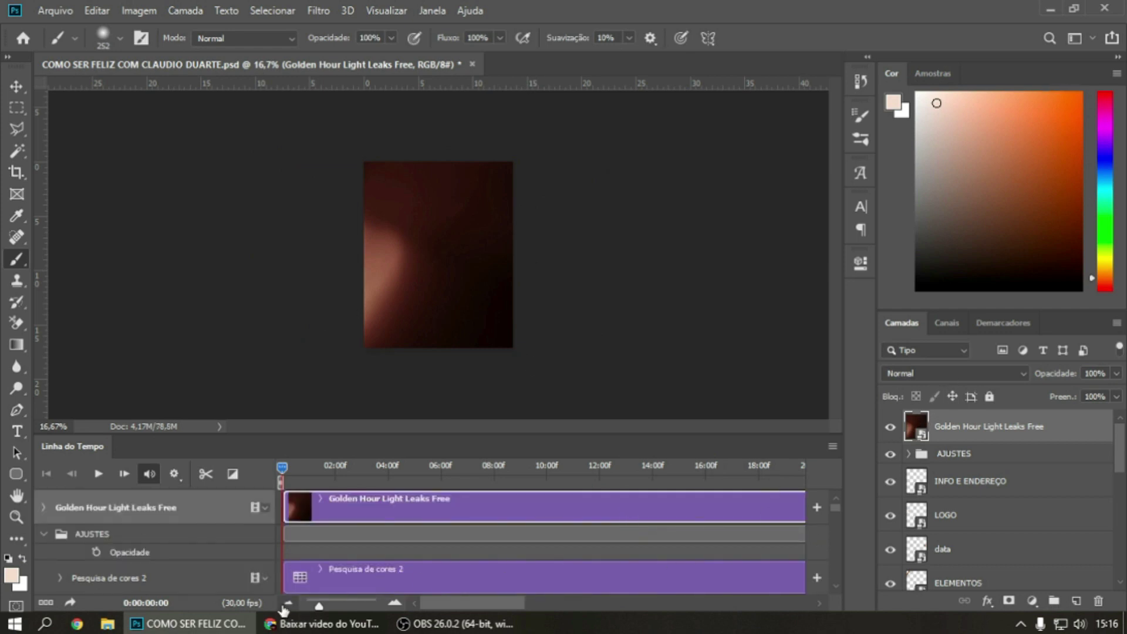
Trim the Golden Hour clip's end to about 10 seconds and rewind the playhead to 0
{"action": "left_click", "coordinate": [283, 606]}
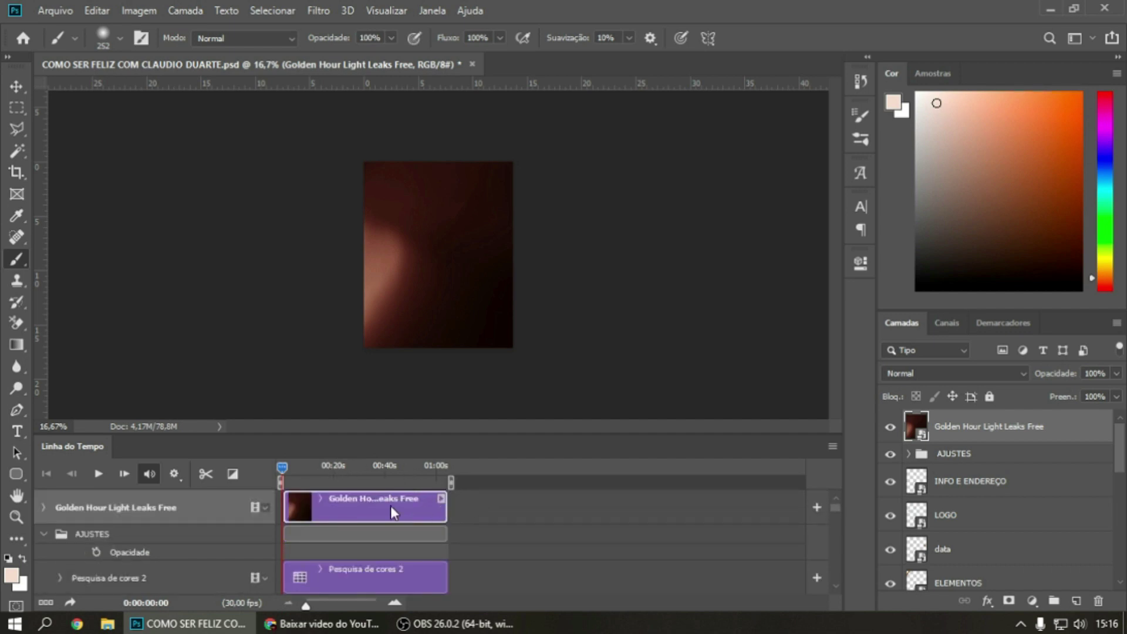
{"action": "left_click", "coordinate": [395, 603]}
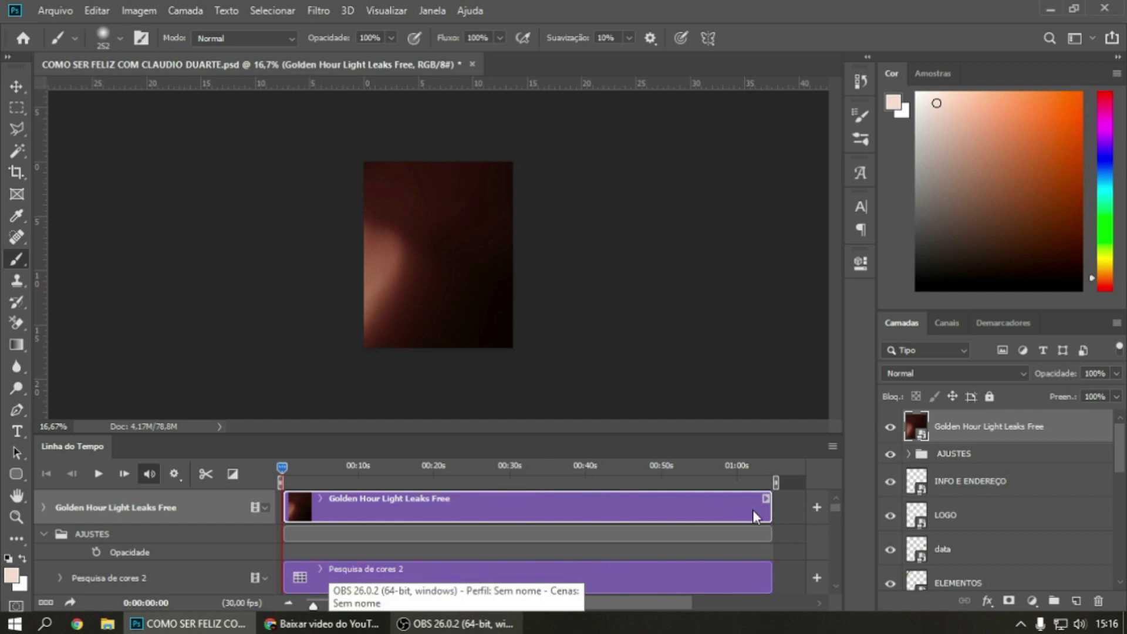
{"action": "left_click_drag", "start_coordinate": [693, 512], "coordinate": [395, 500]}
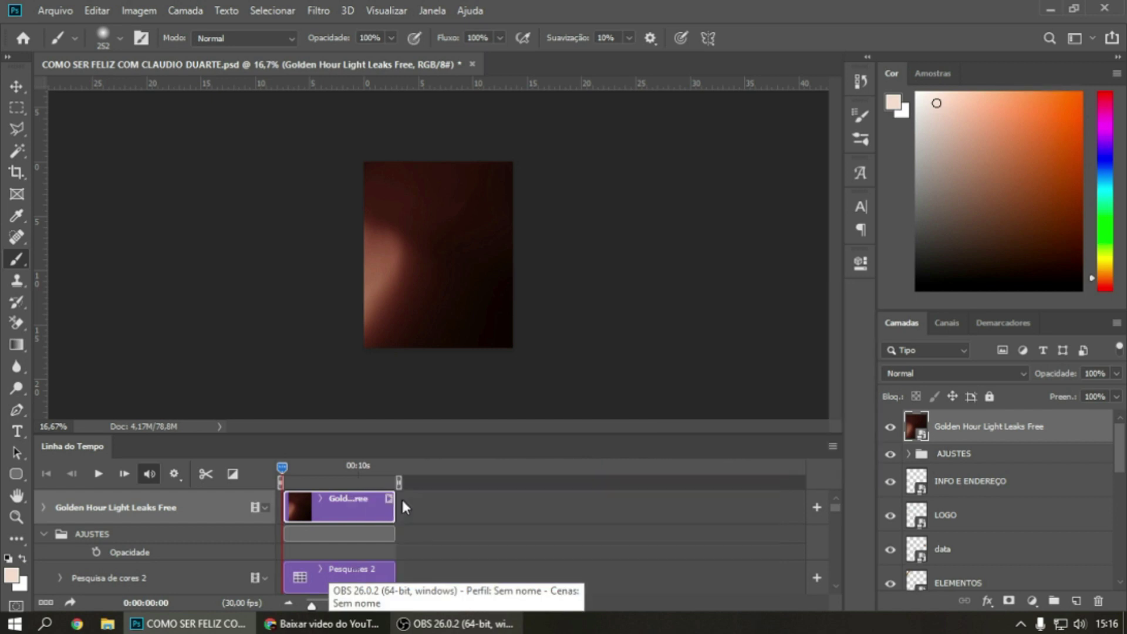
{"action": "mouse_move", "coordinate": [301, 477]}
{"action": "left_mouse_down"}
{"action": "mouse_move", "coordinate": [297, 468]}
{"action": "mouse_move", "coordinate": [394, 466]}
{"action": "left_mouse_up"}
{"action": "left_click", "coordinate": [277, 464]}
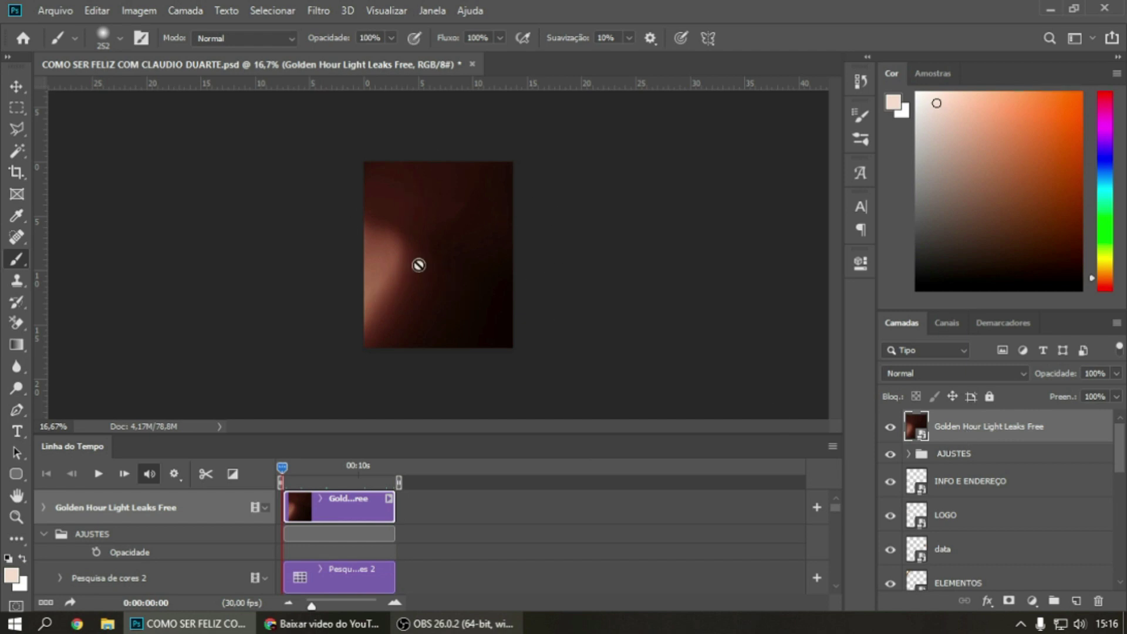
Set the Golden Hour layer's blend mode to Subexposição Linear (Adicionar) and scrub to check it
{"action": "left_click", "coordinate": [954, 373]}
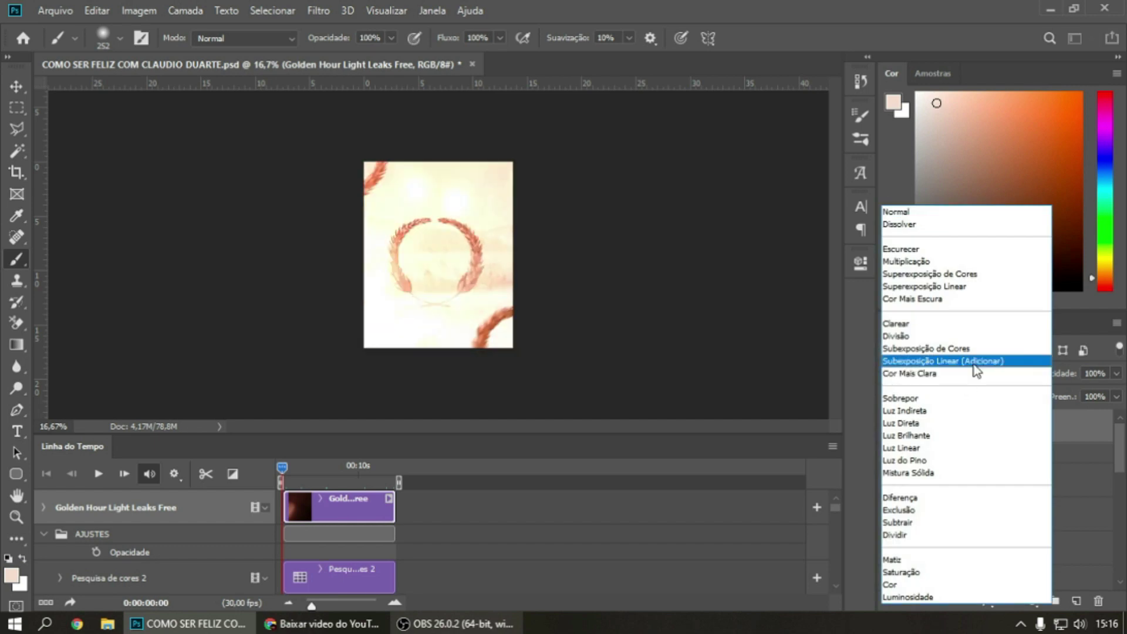
{"action": "left_click", "coordinate": [974, 362]}
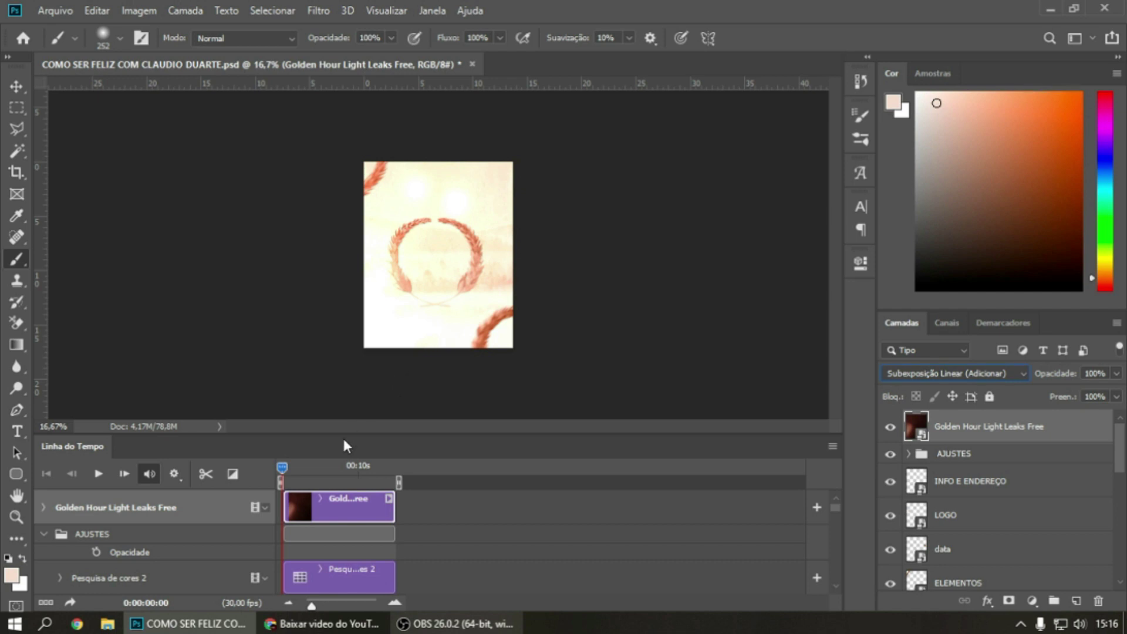
{"action": "mouse_move", "coordinate": [283, 467]}
{"action": "left_mouse_down"}
{"action": "mouse_move", "coordinate": [394, 467]}
{"action": "mouse_move", "coordinate": [283, 467]}
{"action": "left_mouse_up"}
Add an Atenuar fade transition to the start of the ELEMENTO clip
{"action": "scroll", "coordinate": [388, 510], "scroll_direction": "down", "scroll_amount": 3}
{"action": "scroll", "coordinate": [388, 510], "scroll_direction": "down", "scroll_amount": 3}
{"action": "scroll", "coordinate": [387, 509], "scroll_direction": "down", "scroll_amount": 1}
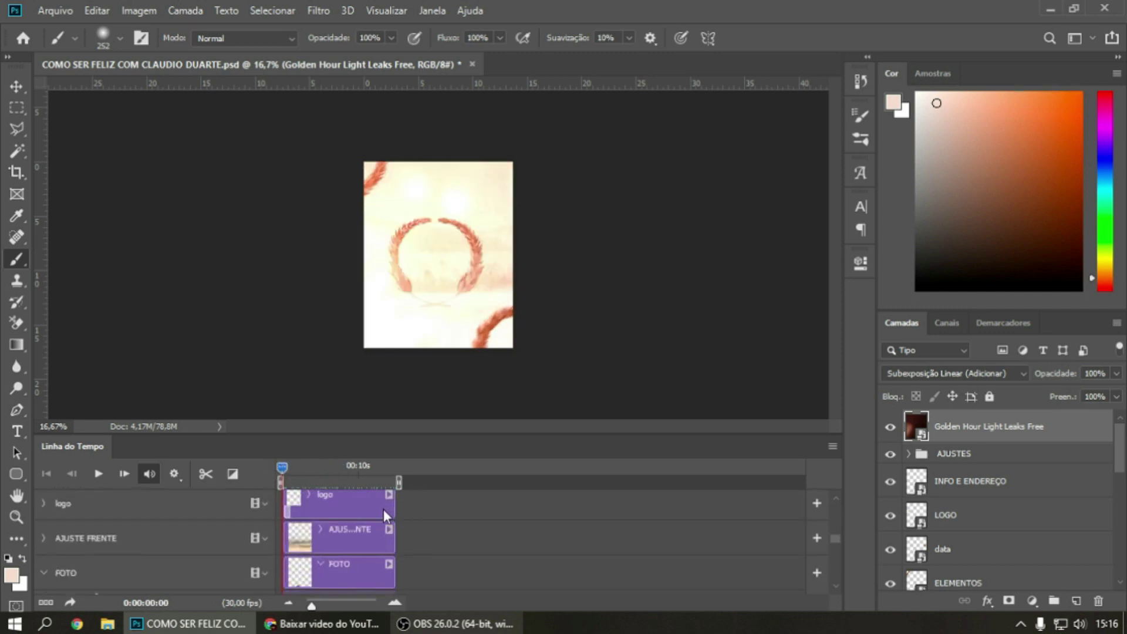
{"action": "scroll", "coordinate": [386, 515], "scroll_direction": "up", "scroll_amount": 1}
{"action": "scroll", "coordinate": [387, 521], "scroll_direction": "up", "scroll_amount": 2}
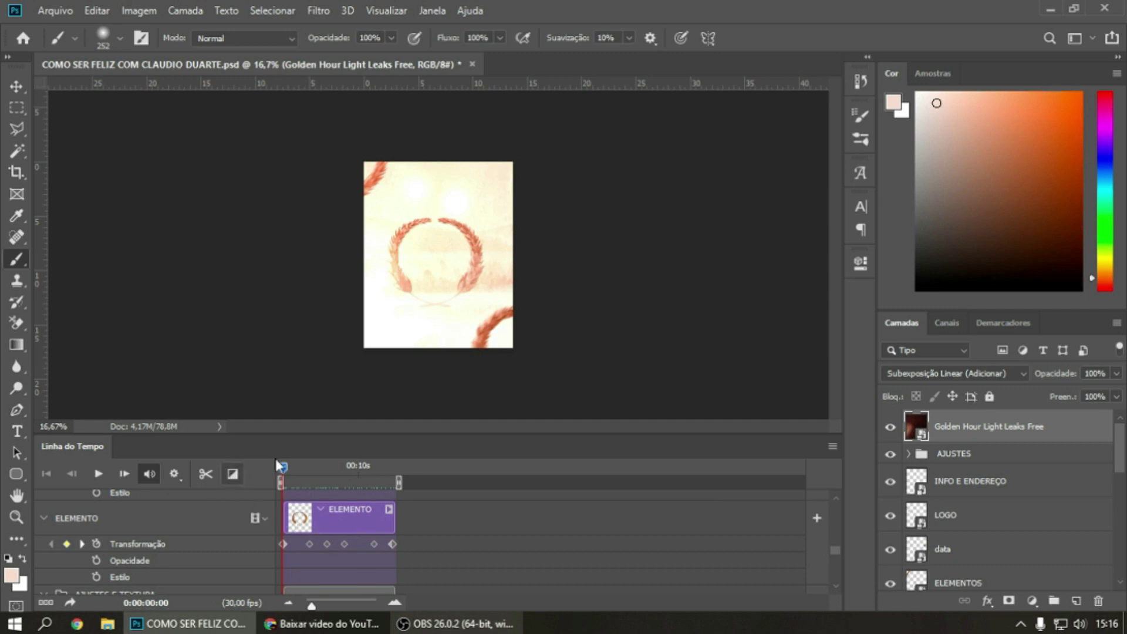
{"action": "left_click", "coordinate": [233, 475]}
{"action": "left_click_drag", "start_coordinate": [258, 331], "coordinate": [296, 531]}
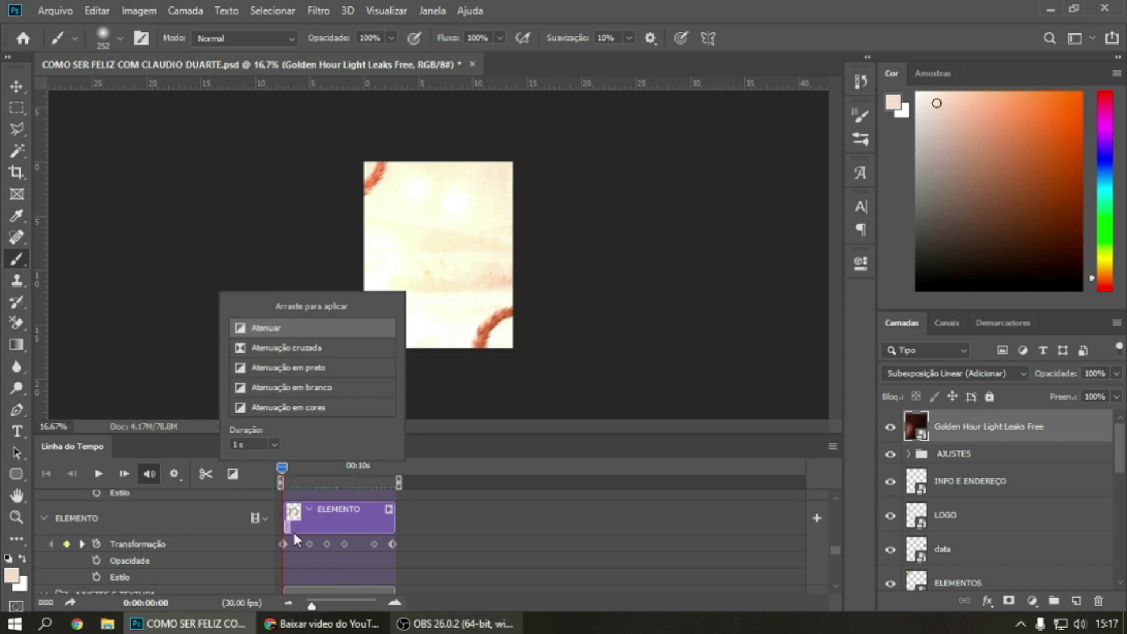
{"action": "left_click", "coordinate": [282, 468]}
{"action": "left_click_drag", "start_coordinate": [283, 468], "coordinate": [292, 467]}
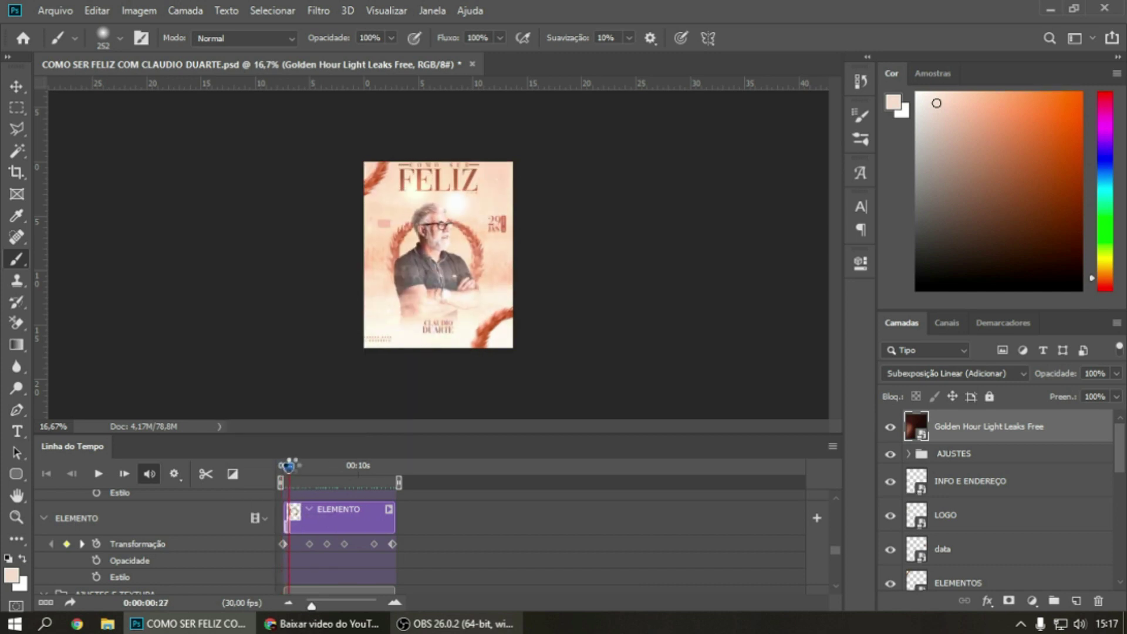
Lengthen the ELEMENTO fade-in to about two seconds and preview it
{"action": "left_click", "coordinate": [395, 604]}
{"action": "mouse_move", "coordinate": [370, 525]}
{"action": "left_mouse_down"}
{"action": "mouse_move", "coordinate": [358, 526]}
{"action": "mouse_move", "coordinate": [420, 526]}
{"action": "left_mouse_up"}
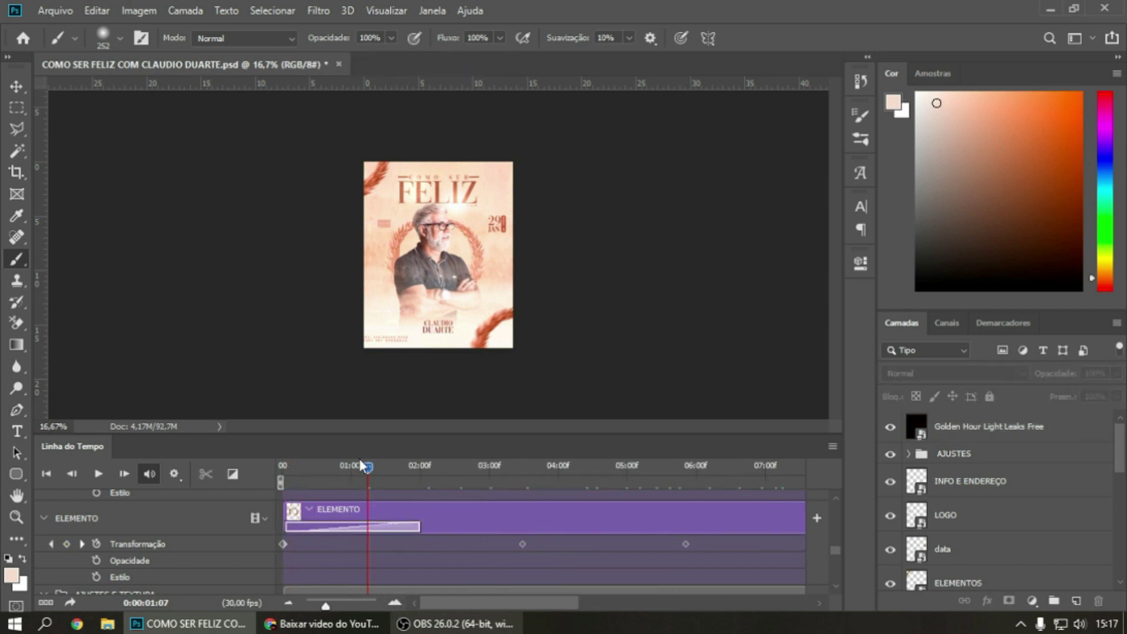
{"action": "mouse_move", "coordinate": [360, 468]}
{"action": "left_mouse_down"}
{"action": "mouse_move", "coordinate": [252, 466]}
{"action": "mouse_move", "coordinate": [360, 453]}
{"action": "left_mouse_up"}
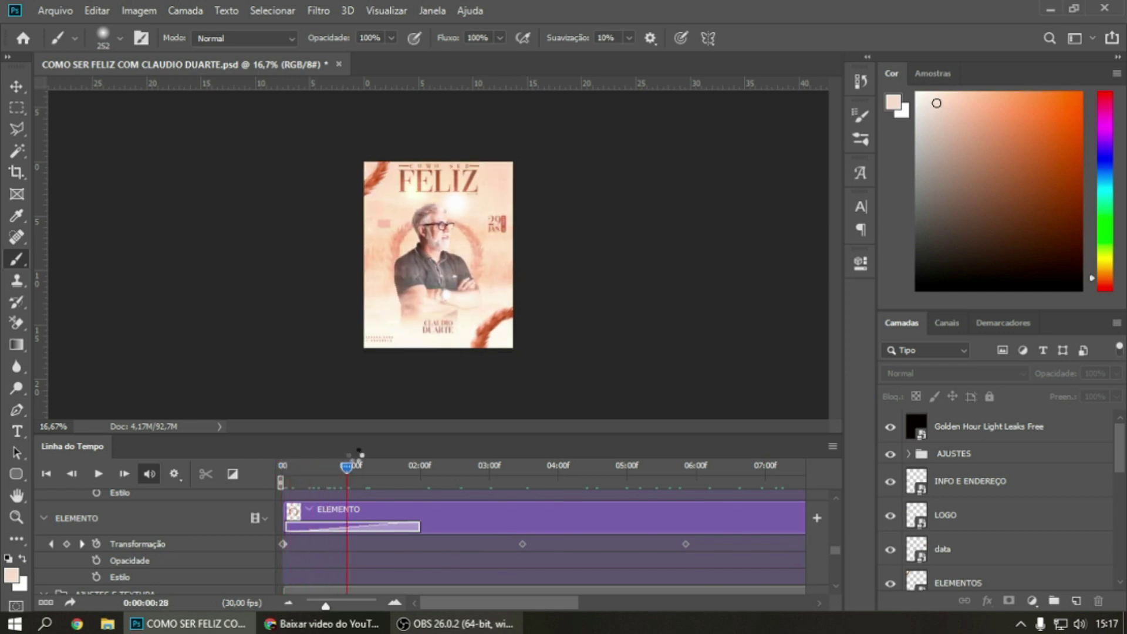
{"action": "left_click_drag", "start_coordinate": [360, 453], "coordinate": [564, 448]}
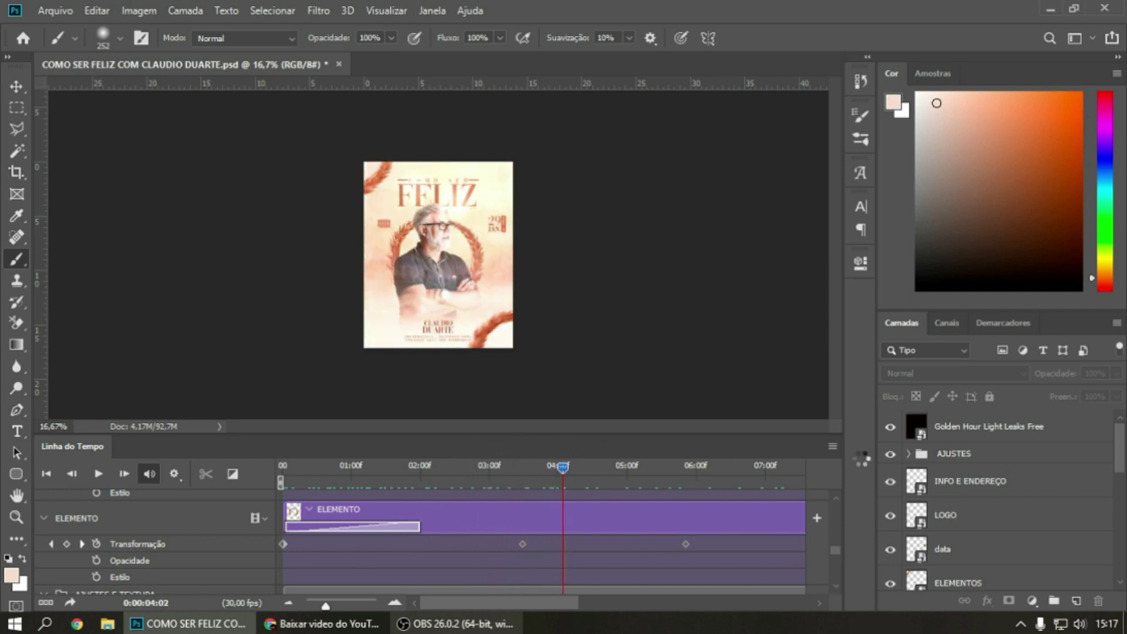
Lower the Golden Hour Light Leaks Free layer's Fill (Preenchimento) to 71% and preview it
{"action": "left_click", "coordinate": [990, 438]}
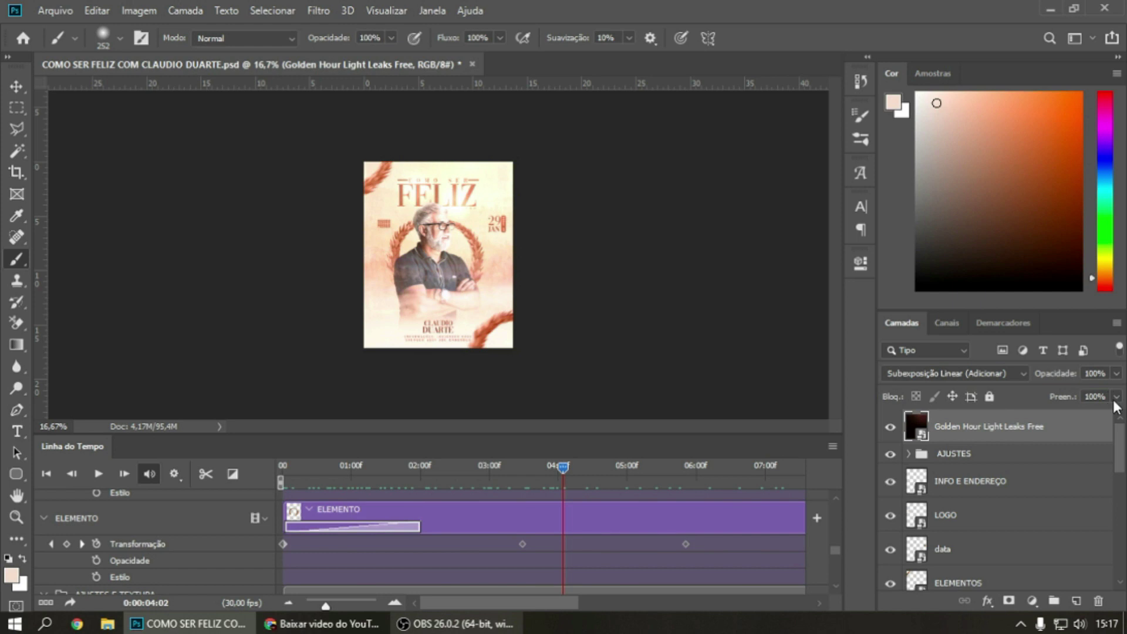
{"action": "left_click", "coordinate": [1117, 398]}
{"action": "left_click_drag", "start_coordinate": [1113, 417], "coordinate": [1071, 419]}
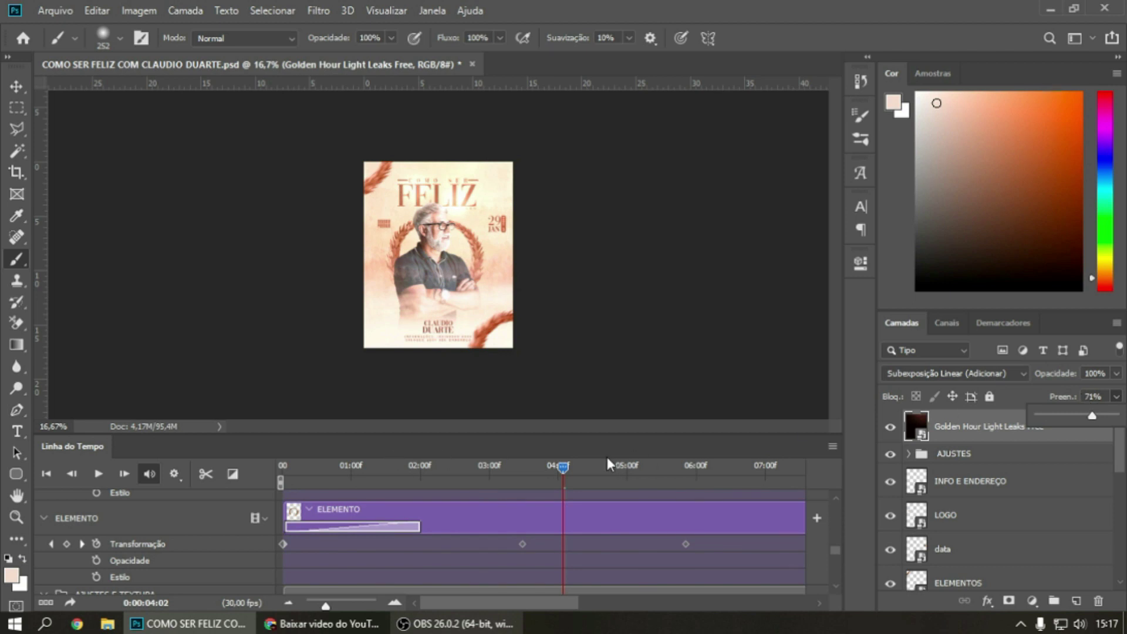
{"action": "left_click_drag", "start_coordinate": [573, 469], "coordinate": [257, 459]}
{"action": "mouse_move", "coordinate": [325, 458]}
{"action": "left_mouse_down"}
{"action": "mouse_move", "coordinate": [649, 457]}
{"action": "mouse_move", "coordinate": [270, 458]}
{"action": "left_mouse_up"}
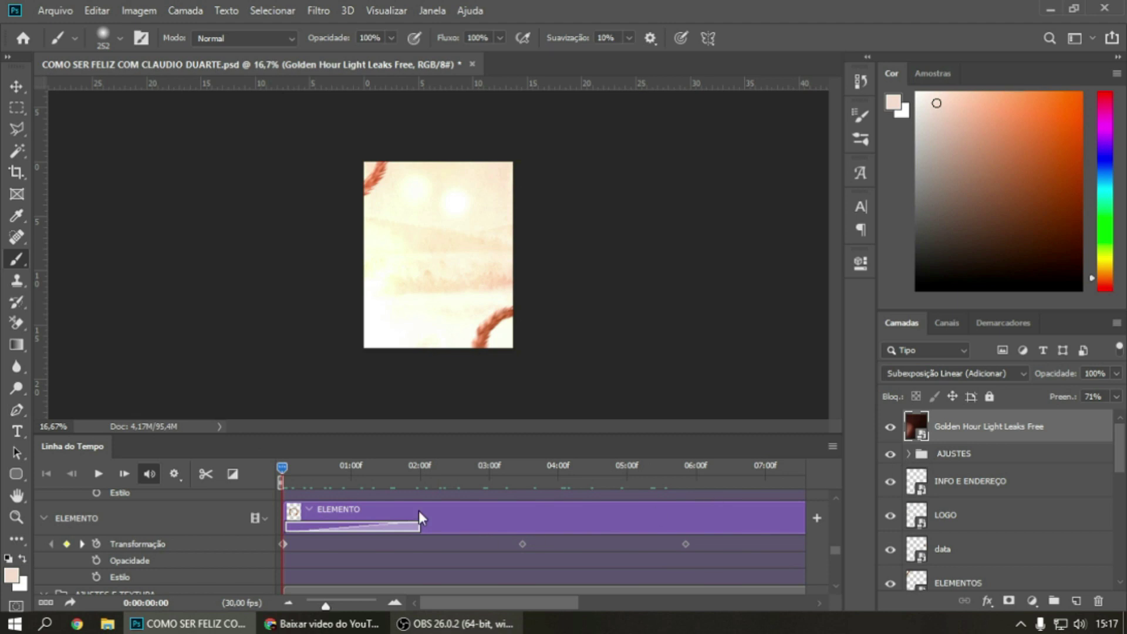
Add videoplayback (25) via Adicionar Áudio, finding it by searching 'videoplayback' in Abrir
{"action": "scroll", "coordinate": [222, 532], "scroll_direction": "down", "scroll_amount": 1}
{"action": "scroll", "coordinate": [222, 532], "scroll_direction": "down", "scroll_amount": 2}
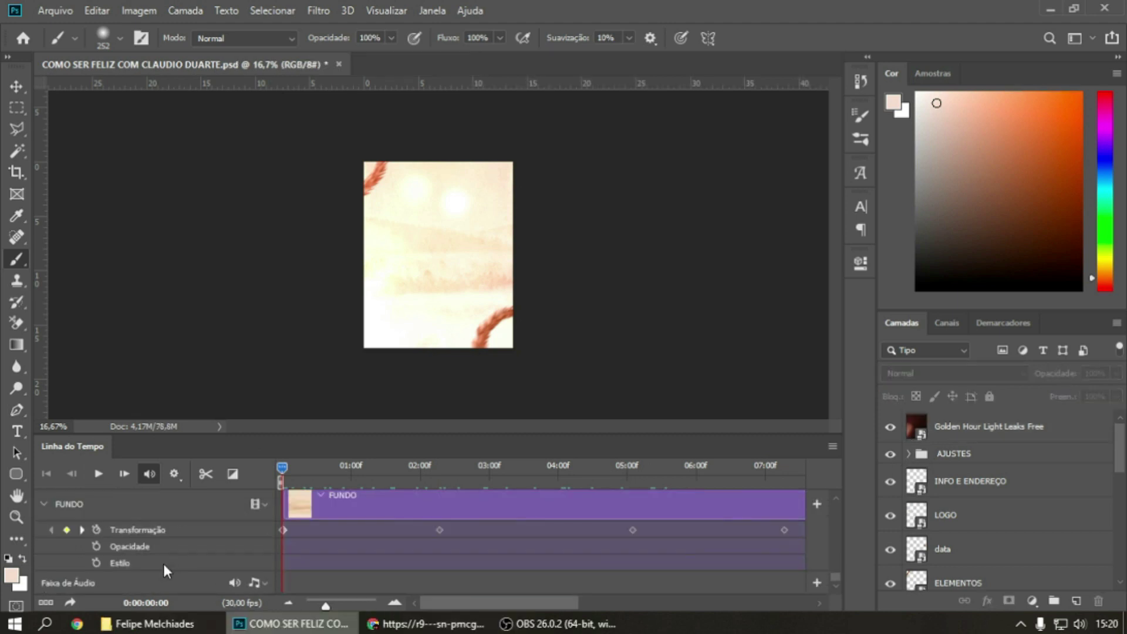
{"action": "left_click", "coordinate": [262, 580]}
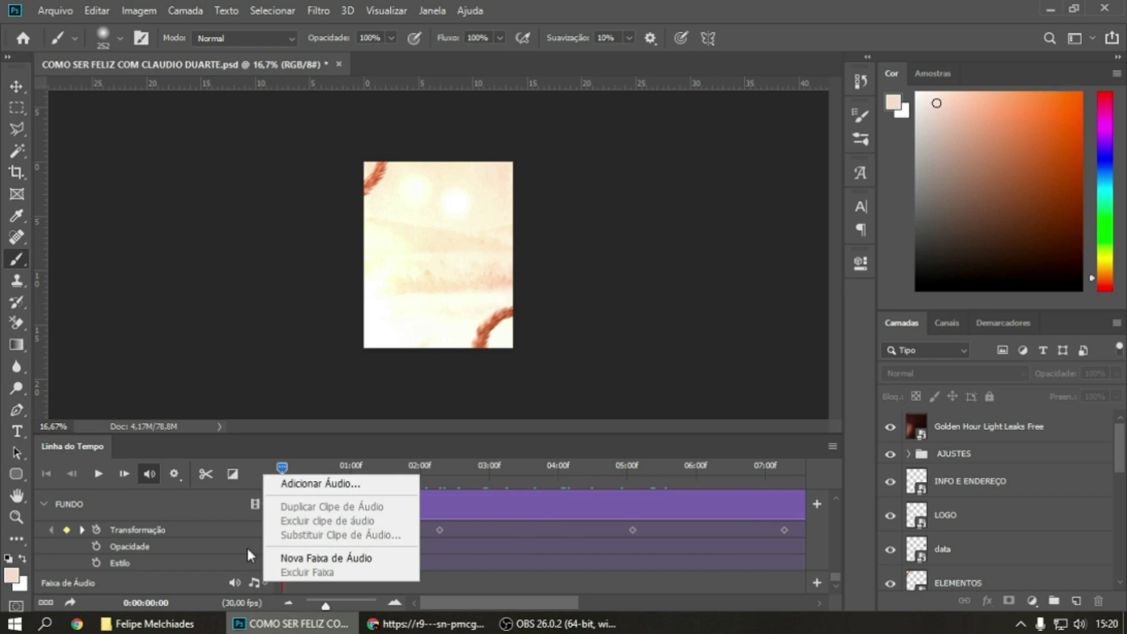
{"action": "left_click", "coordinate": [310, 484]}
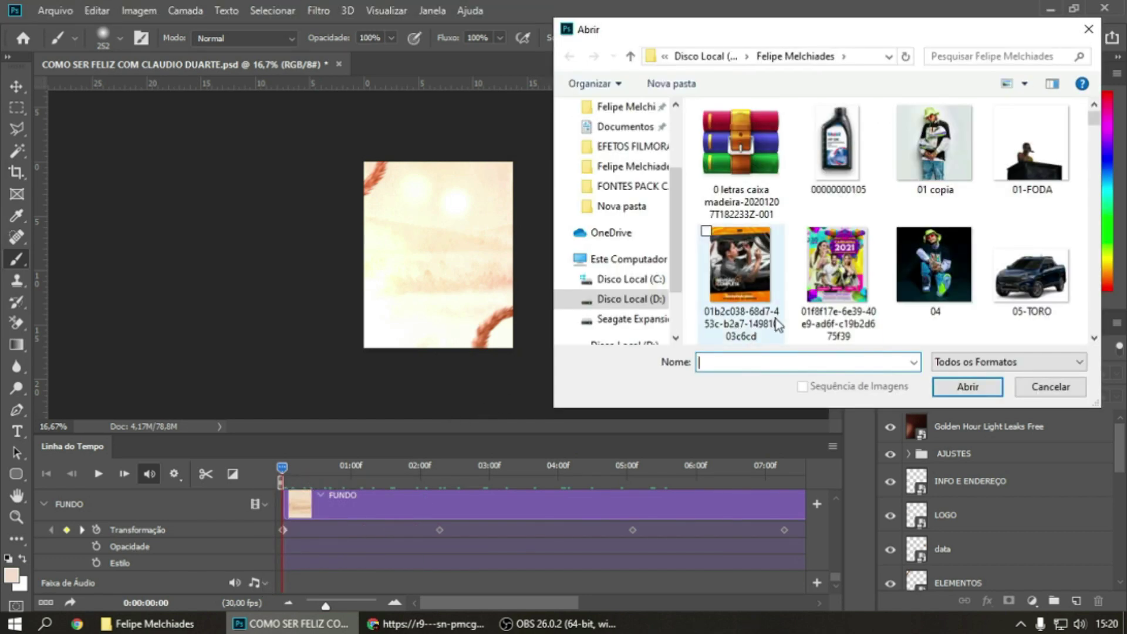
{"action": "left_click", "coordinate": [978, 53]}
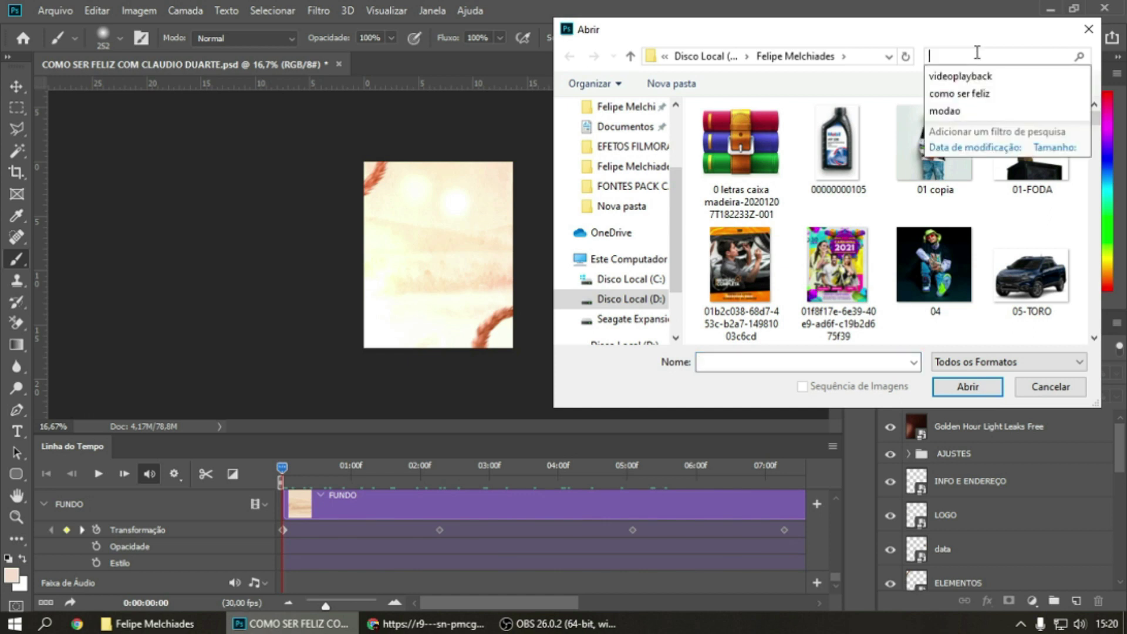
{"action": "left_click", "coordinate": [955, 76]}
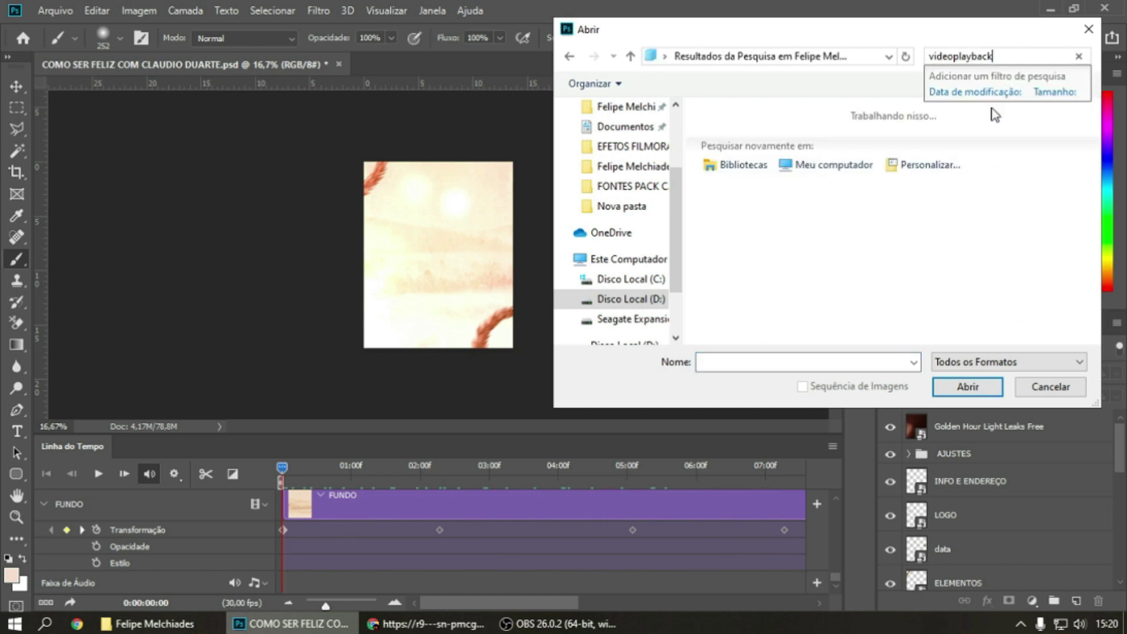
{"action": "scroll", "coordinate": [913, 254], "scroll_direction": "down", "scroll_amount": 3}
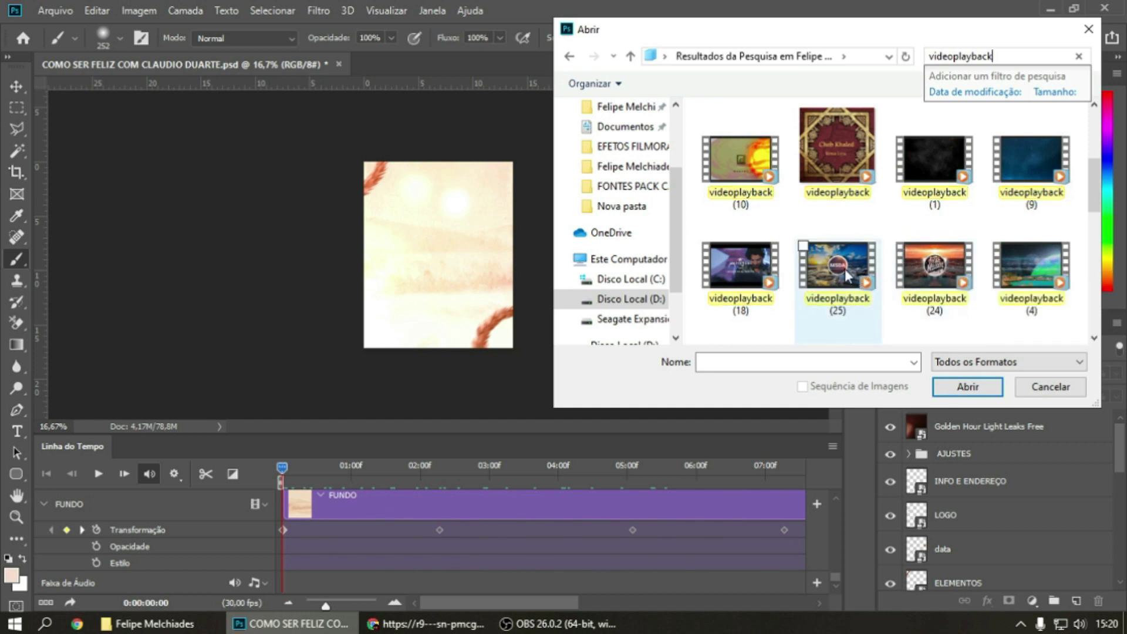
{"action": "double_click", "coordinate": [874, 267]}
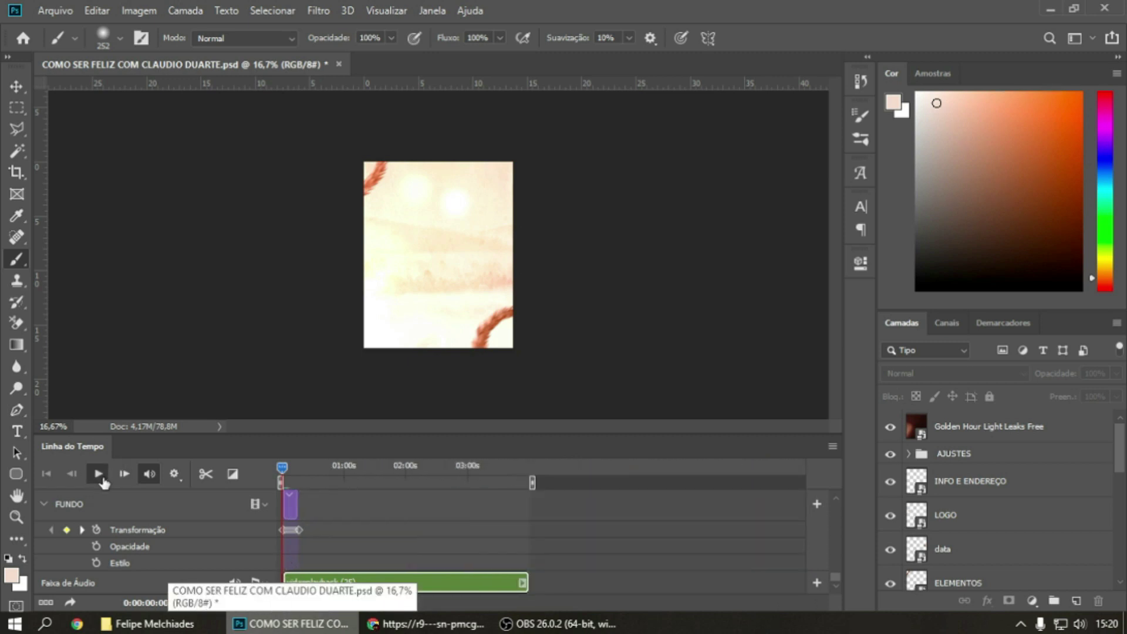
Play the animation with music, then split the song at 29 seconds and delete the first part
{"action": "key", "text": "space"}
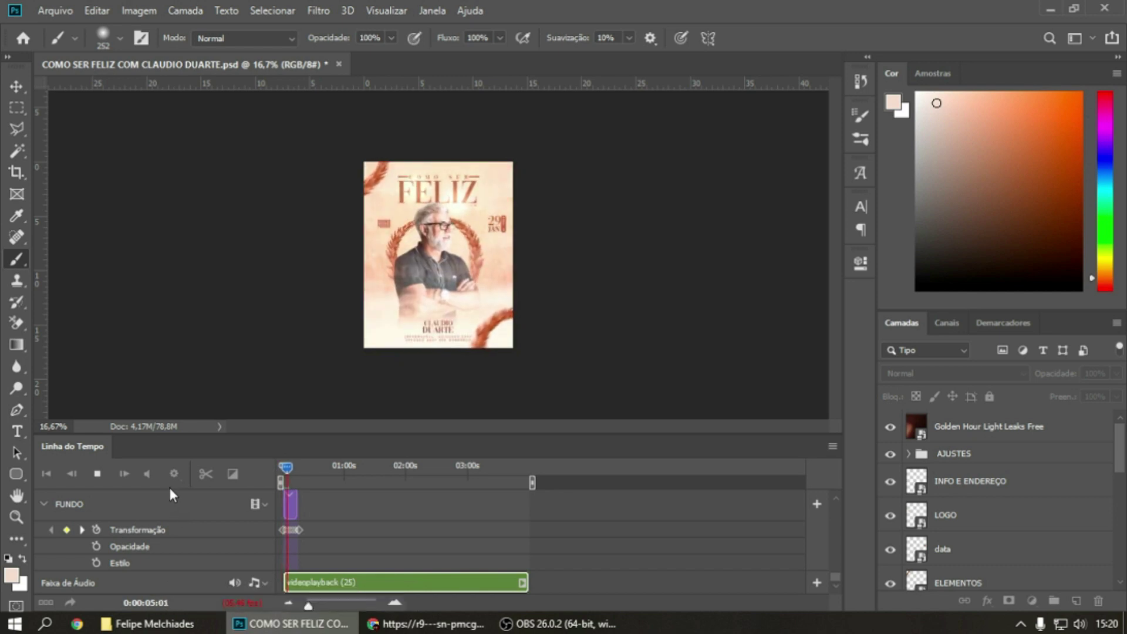
{"action": "left_click", "coordinate": [98, 473]}
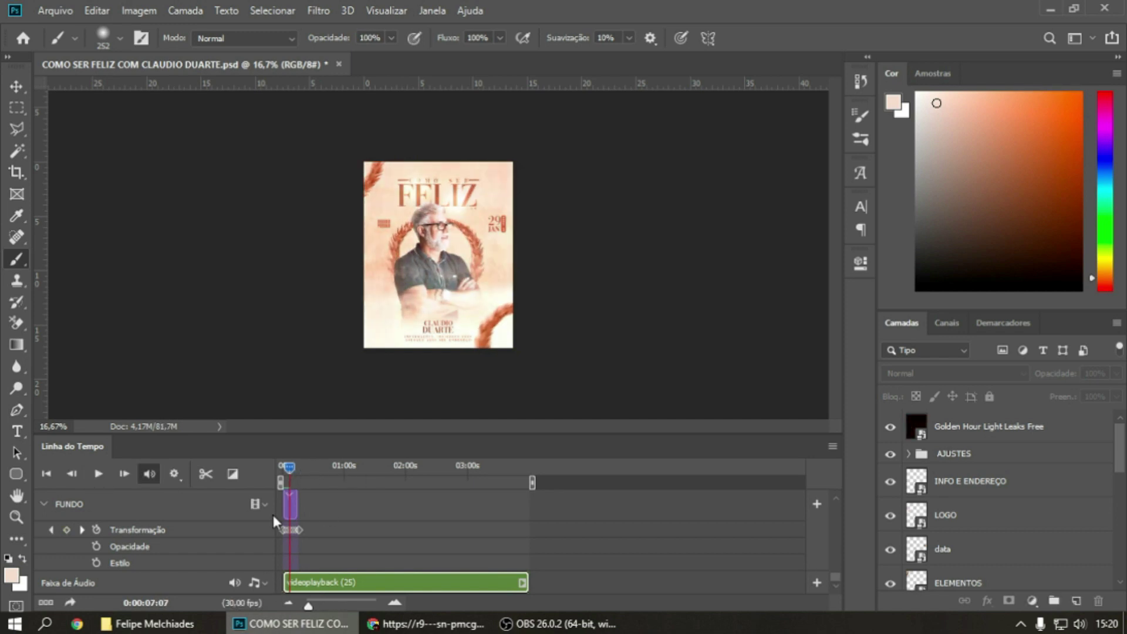
{"action": "left_click", "coordinate": [395, 604]}
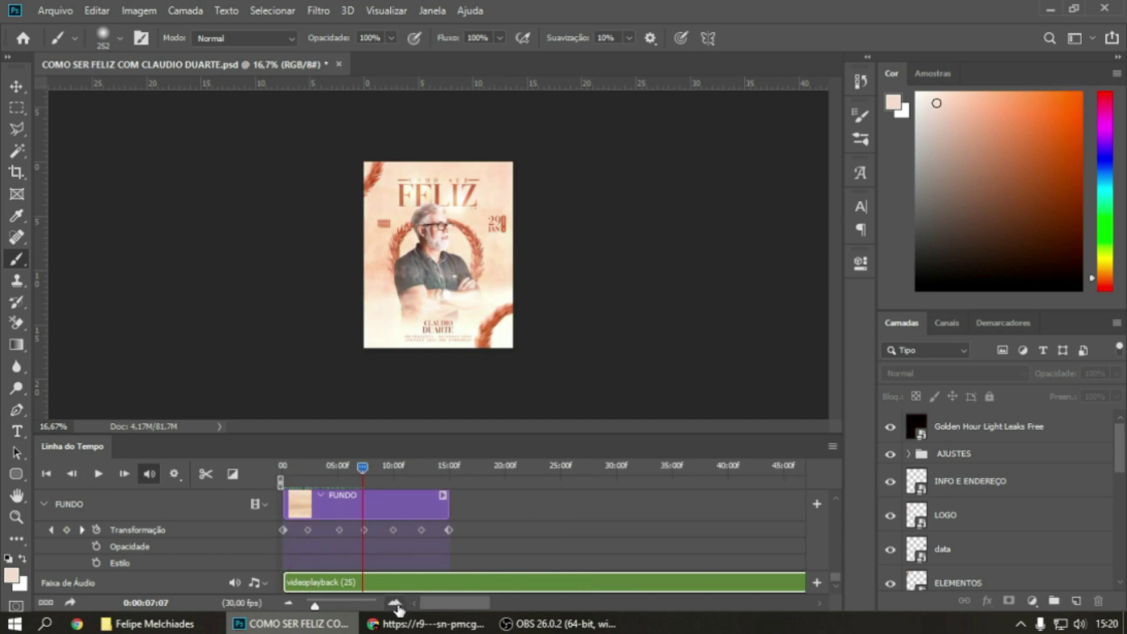
{"action": "left_click", "coordinate": [640, 467]}
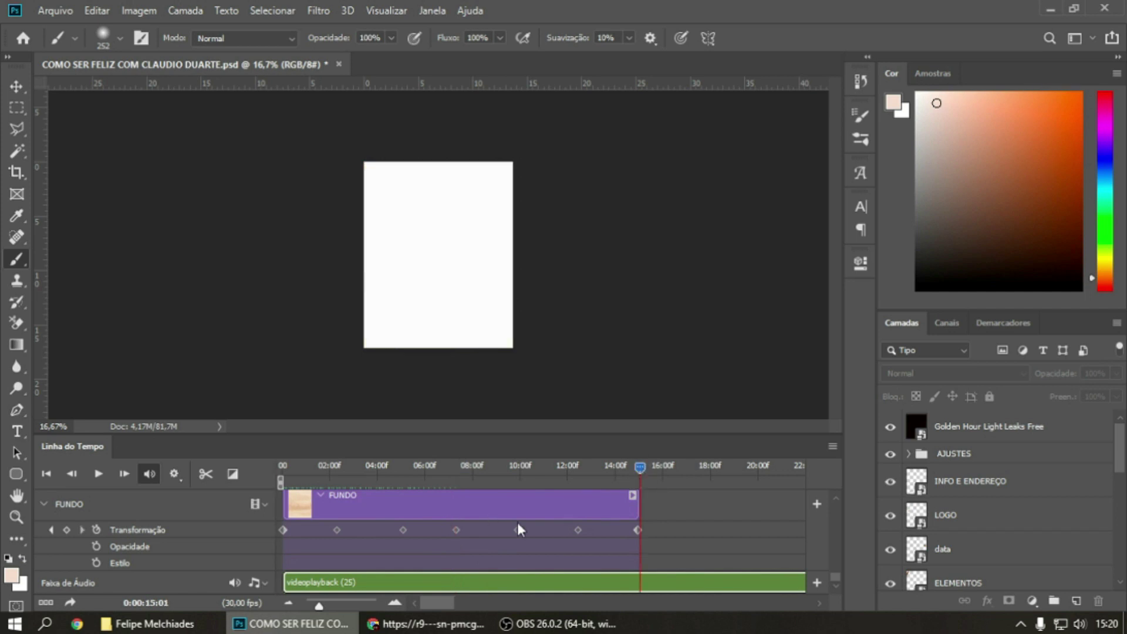
{"action": "left_click_drag", "start_coordinate": [640, 468], "coordinate": [718, 468]}
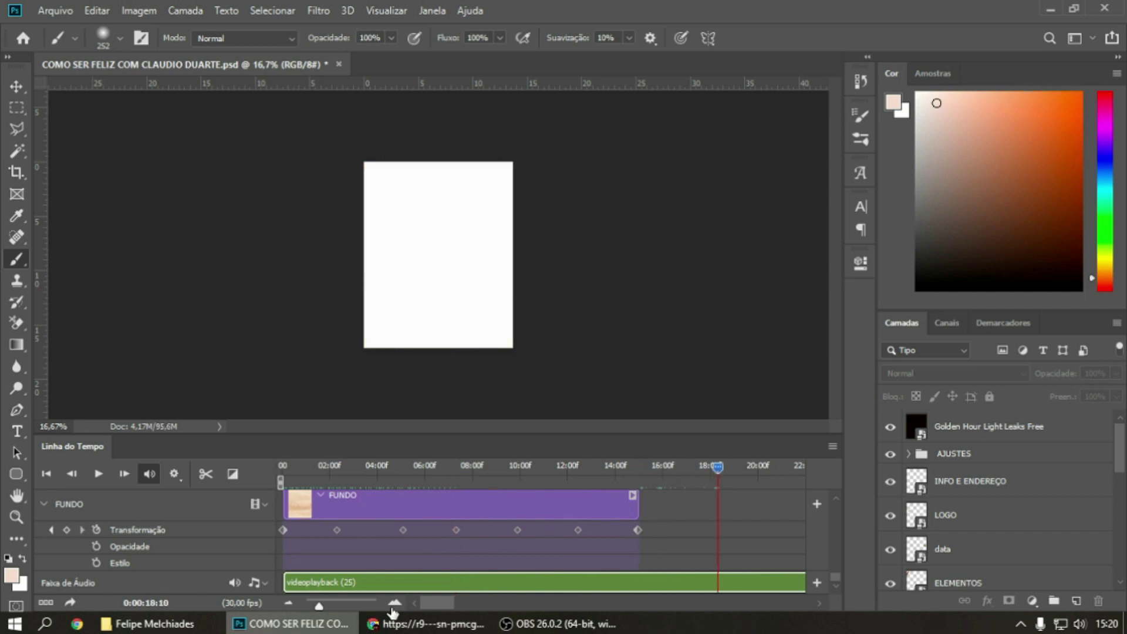
{"action": "left_click", "coordinate": [288, 605]}
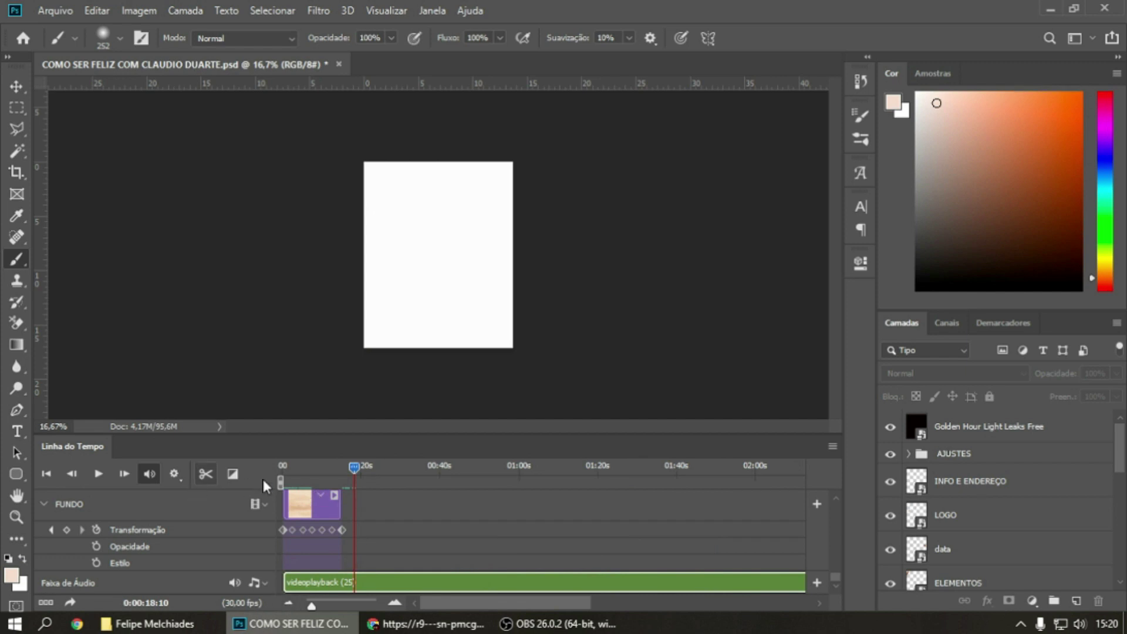
{"action": "left_click_drag", "start_coordinate": [354, 466], "coordinate": [420, 482]}
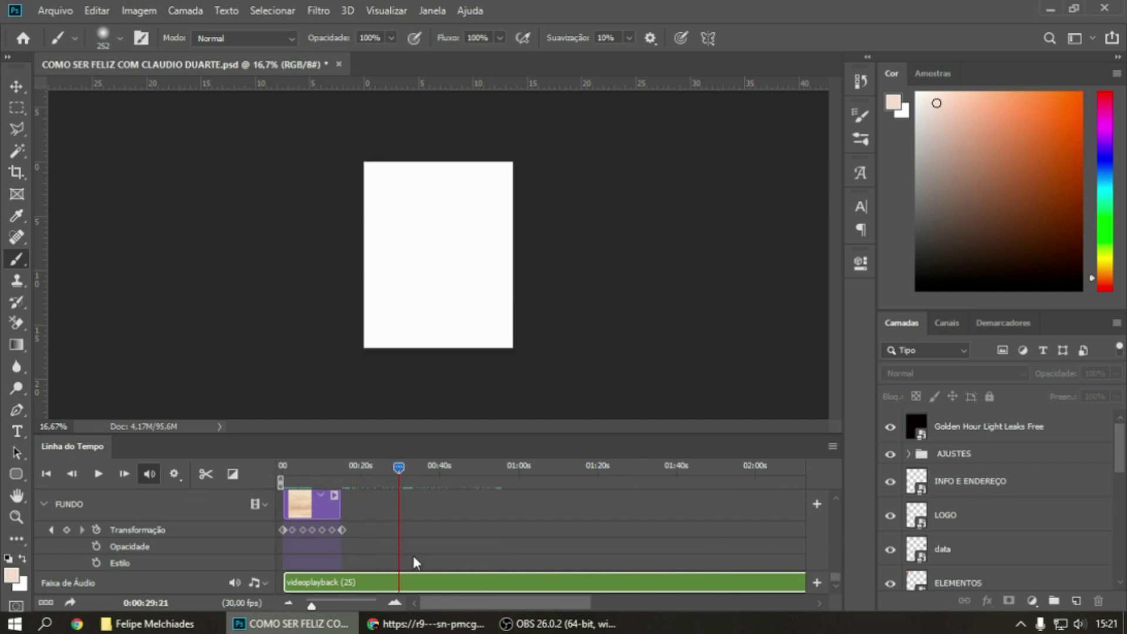
{"action": "left_click", "coordinate": [206, 473]}
{"action": "left_click", "coordinate": [372, 583]}
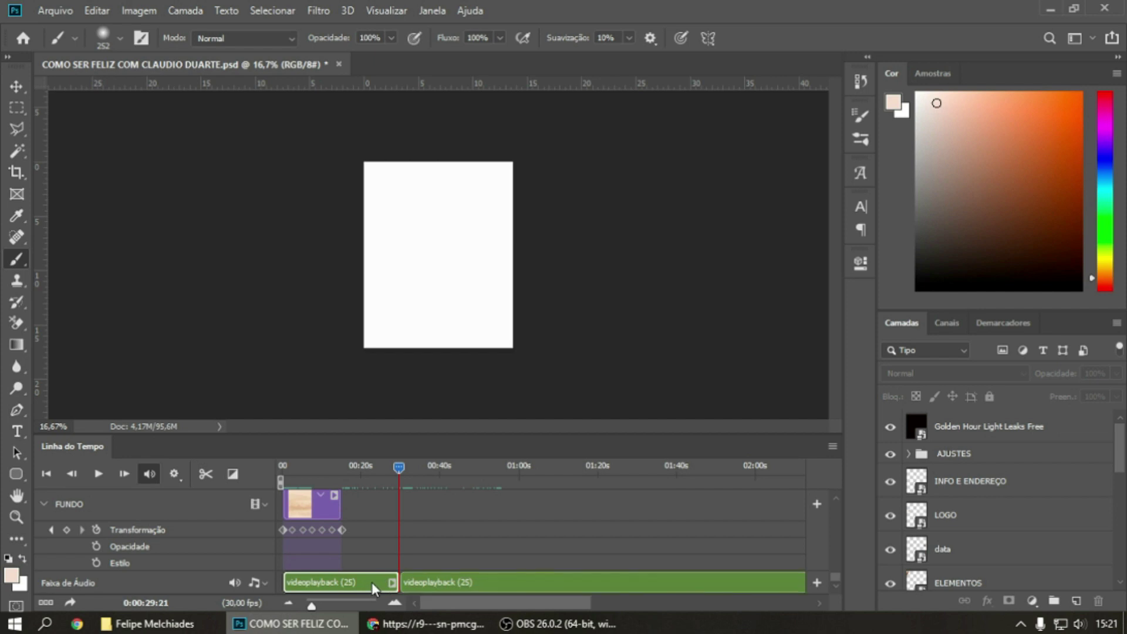
{"action": "key", "text": "Delete"}
Split the music at the animation's end, 15:01, and delete the part after it
{"action": "left_click_drag", "start_coordinate": [398, 467], "coordinate": [340, 468]}
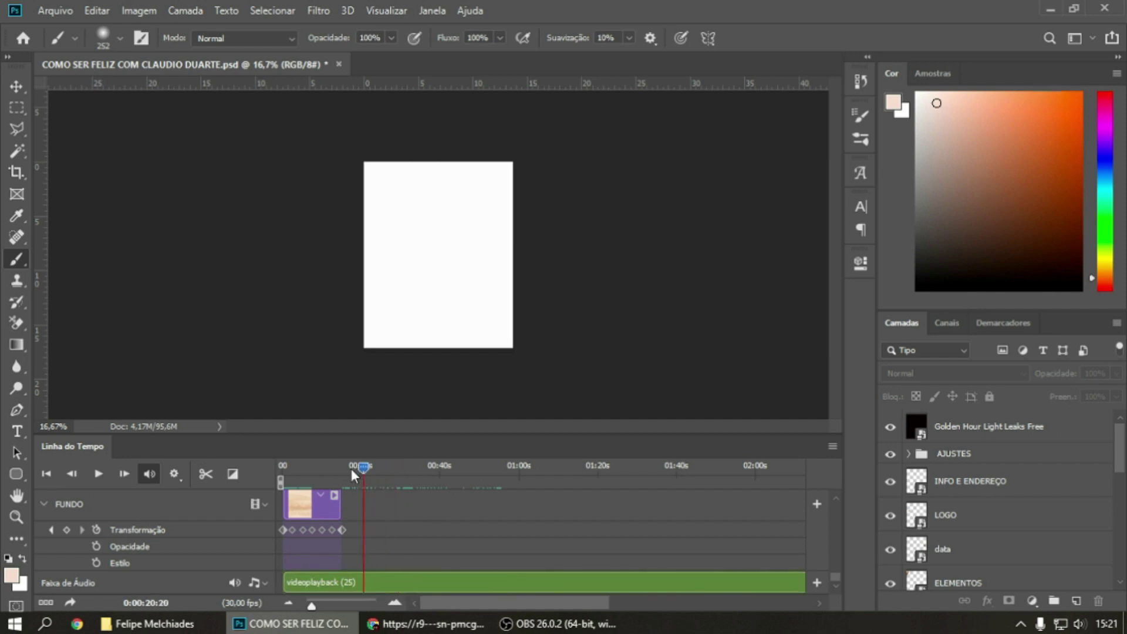
{"action": "left_click", "coordinate": [393, 603]}
{"action": "left_click_drag", "start_coordinate": [540, 470], "coordinate": [557, 467]}
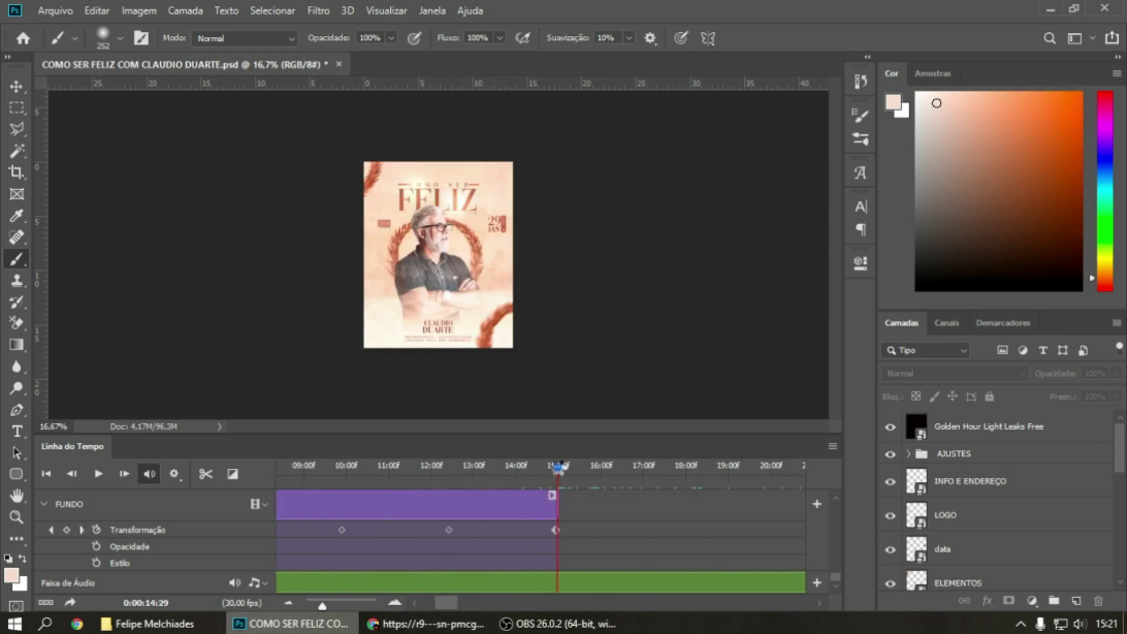
{"action": "left_click", "coordinate": [206, 474]}
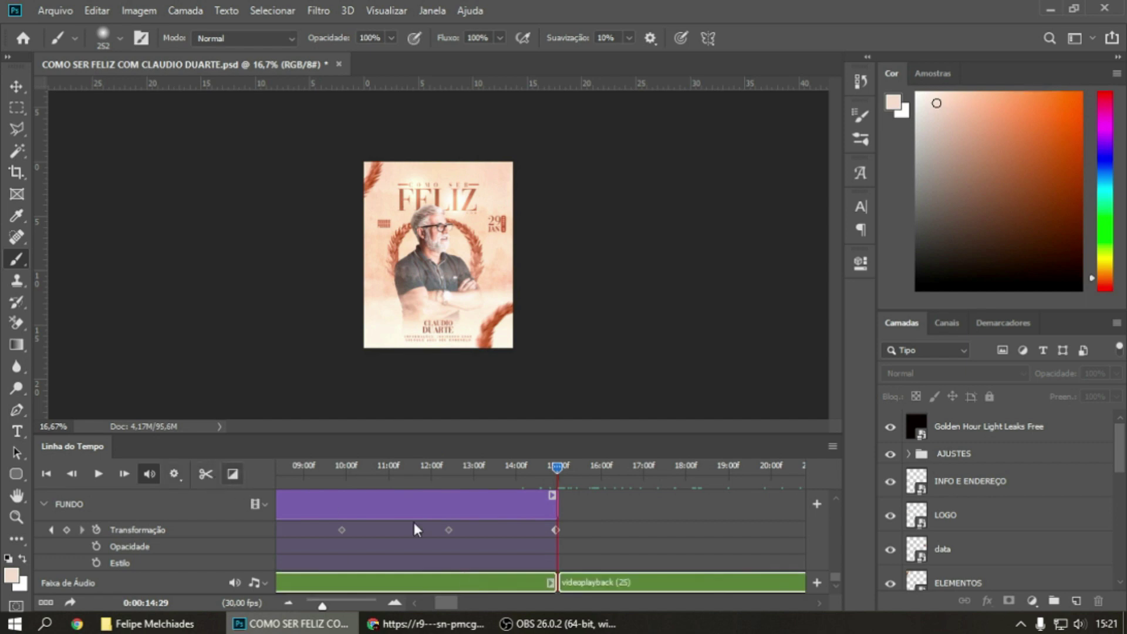
{"action": "left_click", "coordinate": [598, 579]}
{"action": "key", "text": "Delete"}
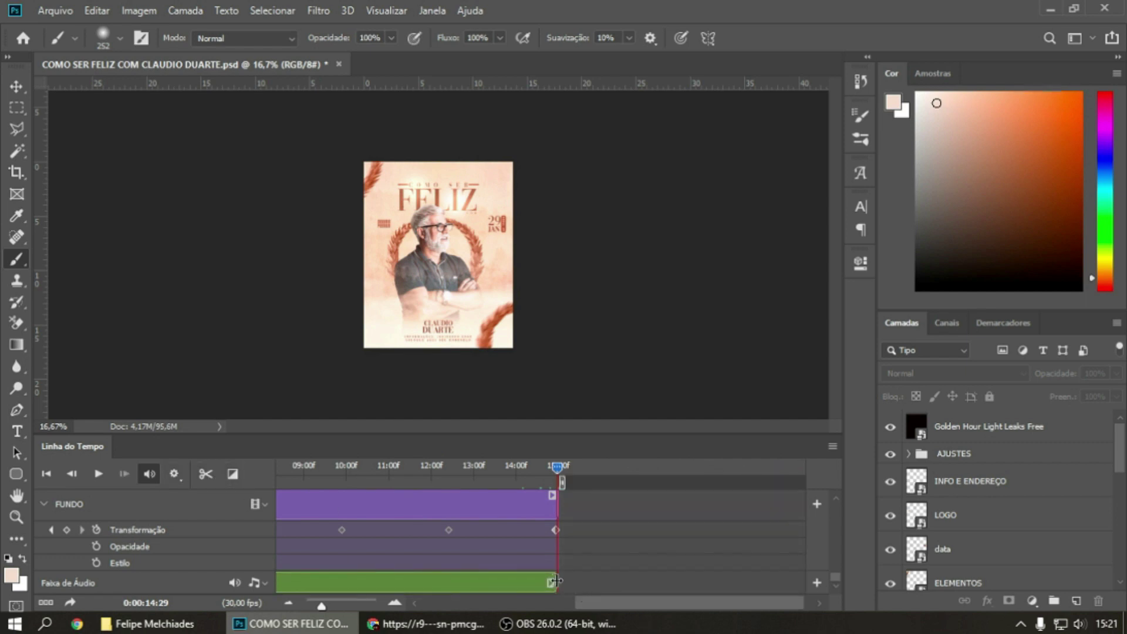
Give the music clip a 1.57-second fade-out in its audio settings
{"action": "right_click", "coordinate": [494, 583]}
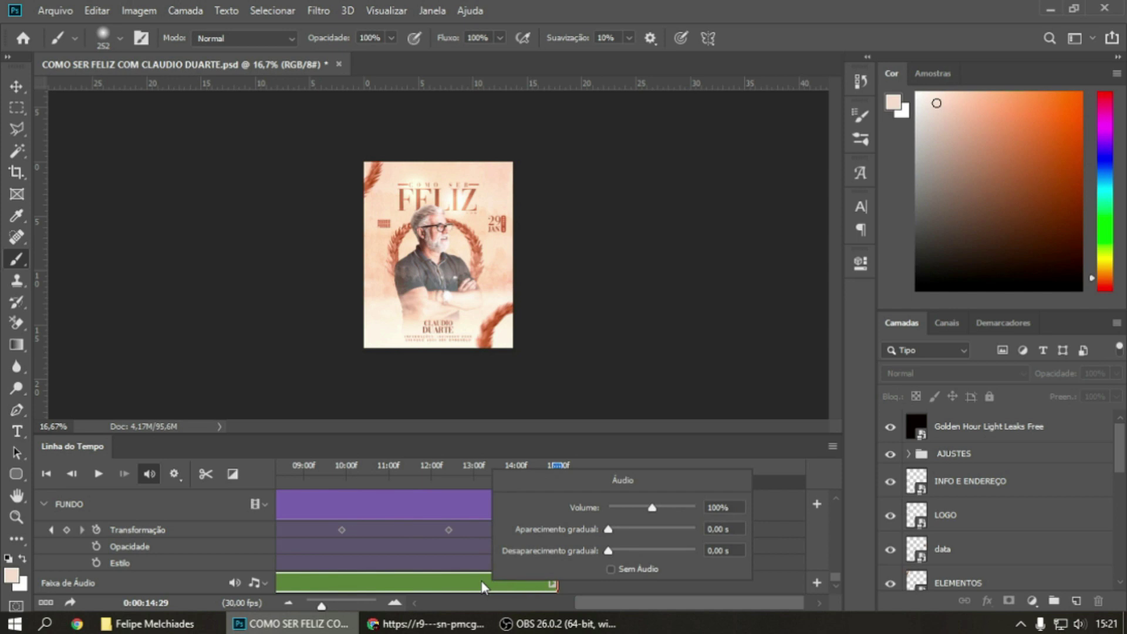
{"action": "right_click", "coordinate": [428, 580]}
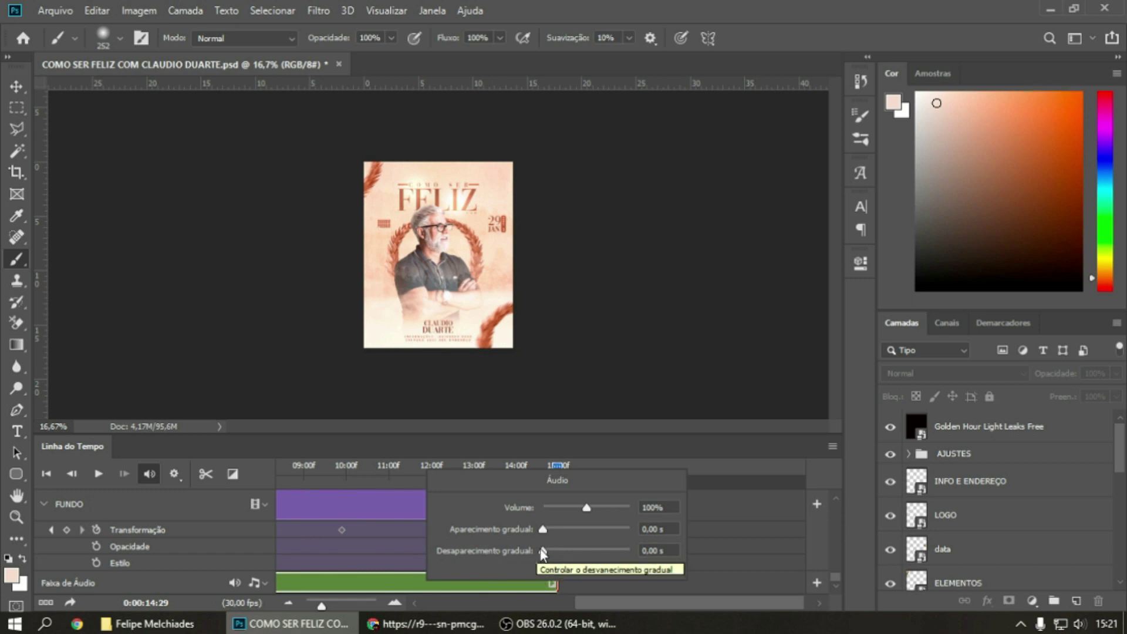
{"action": "left_click_drag", "start_coordinate": [543, 552], "coordinate": [552, 552]}
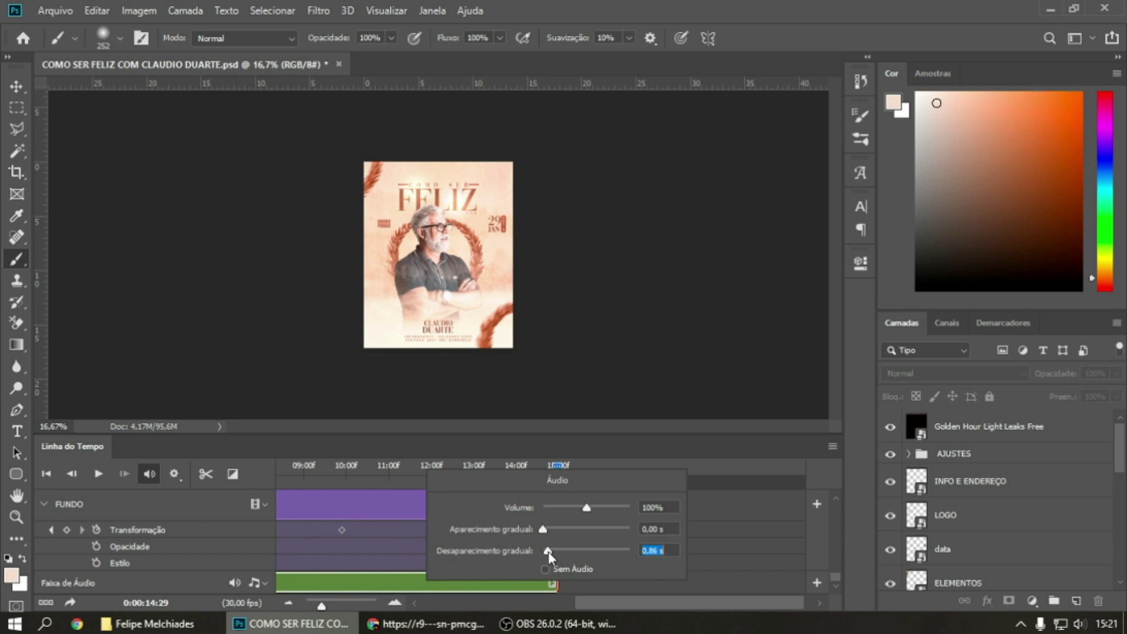
{"action": "left_click", "coordinate": [636, 442]}
Play back the flyer's ending to hear the music fade out
{"action": "left_click_drag", "start_coordinate": [535, 467], "coordinate": [455, 470]}
{"action": "left_click", "coordinate": [98, 474]}
{"action": "left_click", "coordinate": [98, 474]}
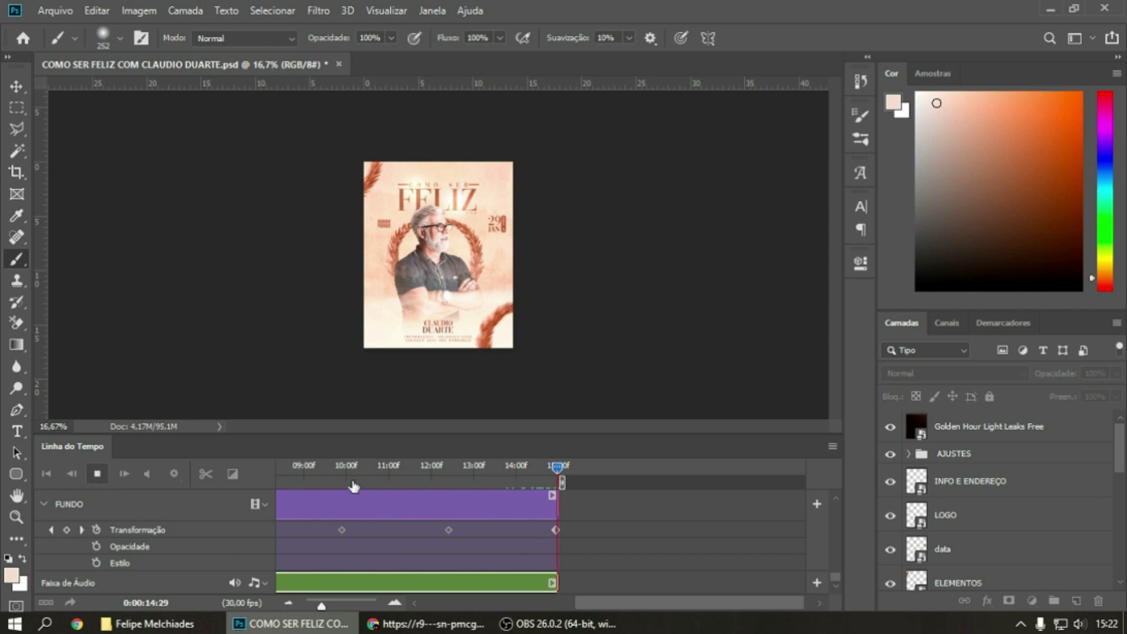
{"action": "left_click", "coordinate": [52, 12]}
Render the video to H.264 MP4 with the Qualidade média preset at 1080 x 1350, 30 fps
{"action": "left_click", "coordinate": [54, 12]}
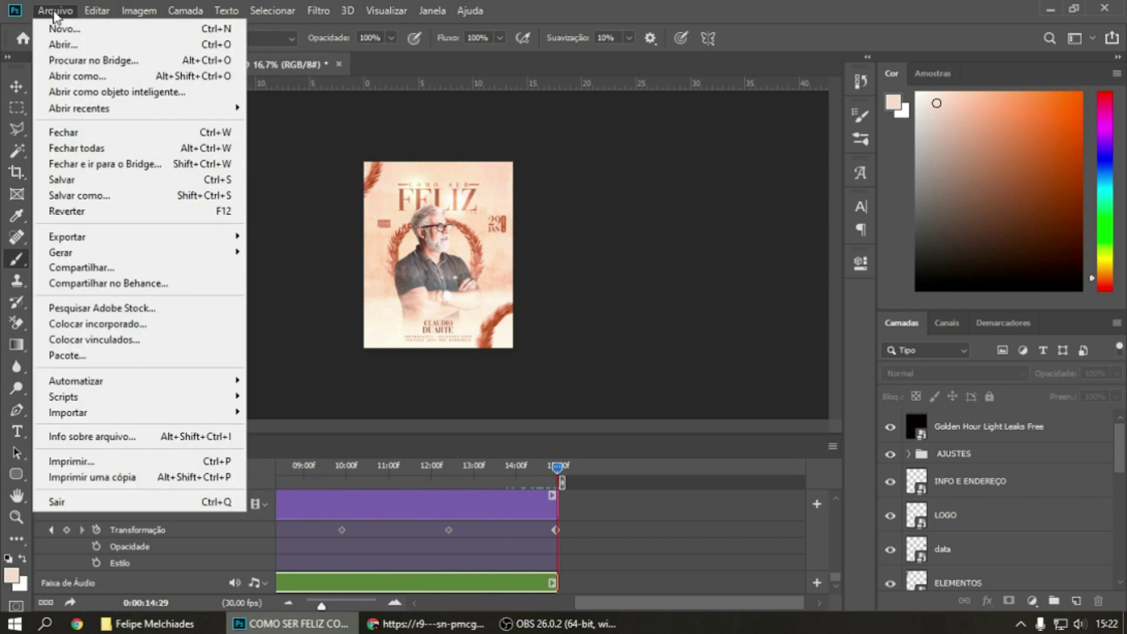
{"action": "mouse_move", "coordinate": [67, 236]}
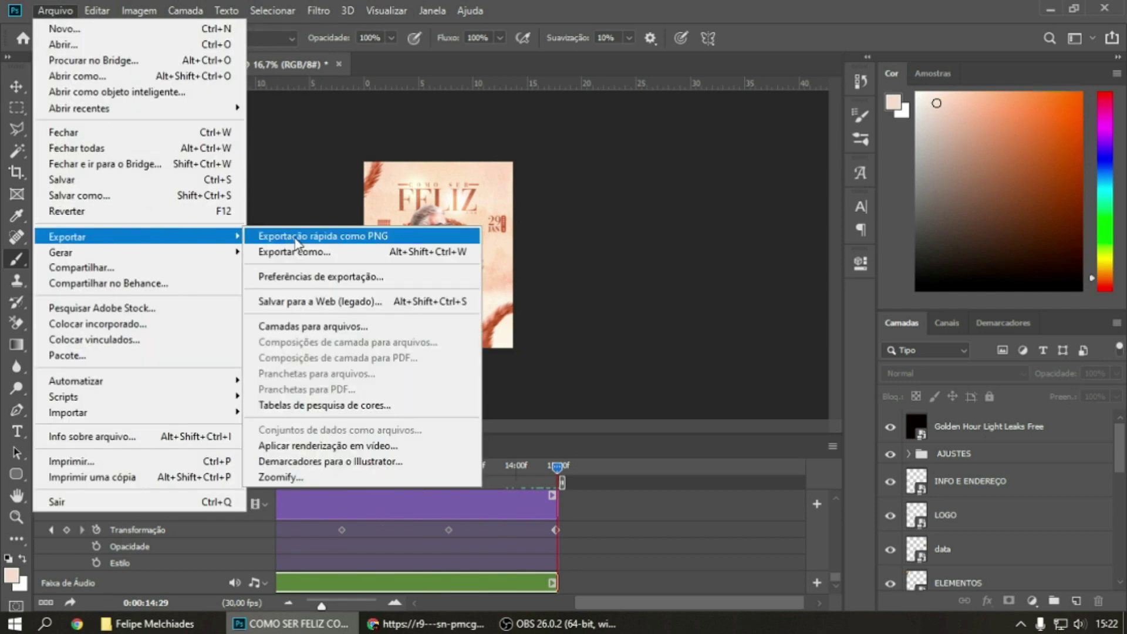
{"action": "left_click", "coordinate": [368, 446]}
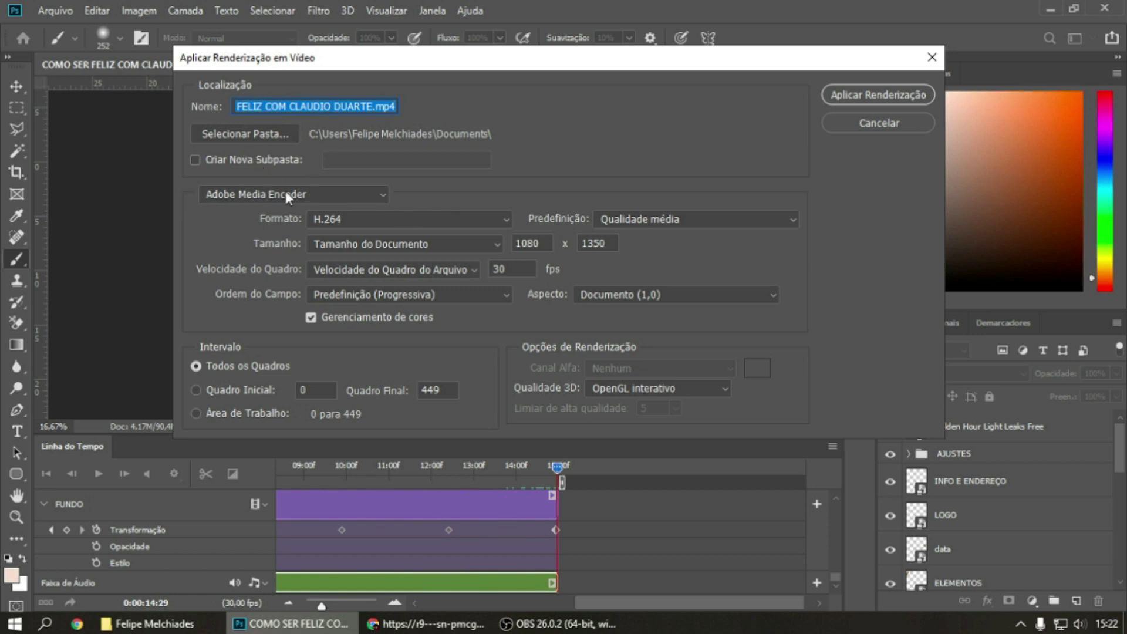
{"action": "left_click", "coordinate": [658, 220]}
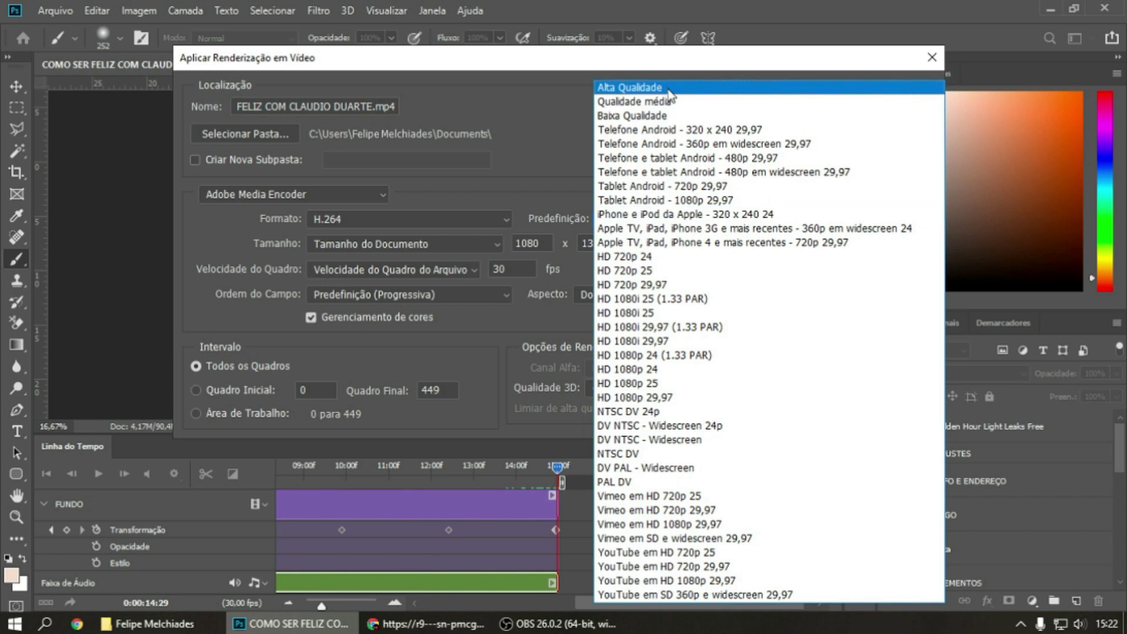
{"action": "left_click", "coordinate": [669, 94]}
{"action": "left_click", "coordinate": [658, 220]}
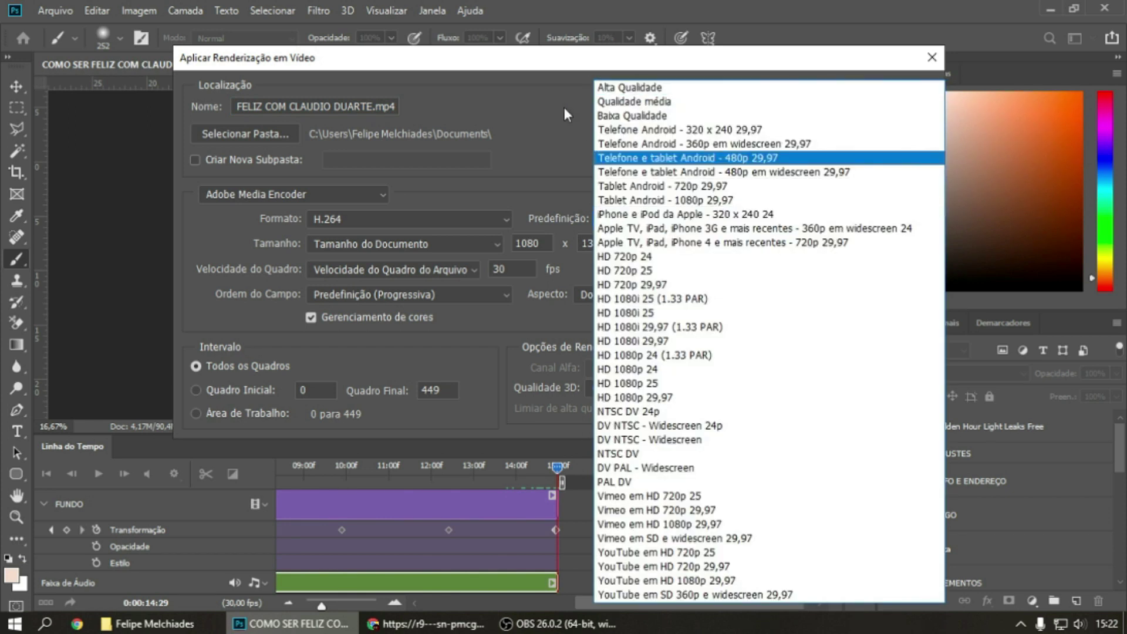
{"action": "left_click", "coordinate": [574, 122]}
{"action": "left_click", "coordinate": [649, 219]}
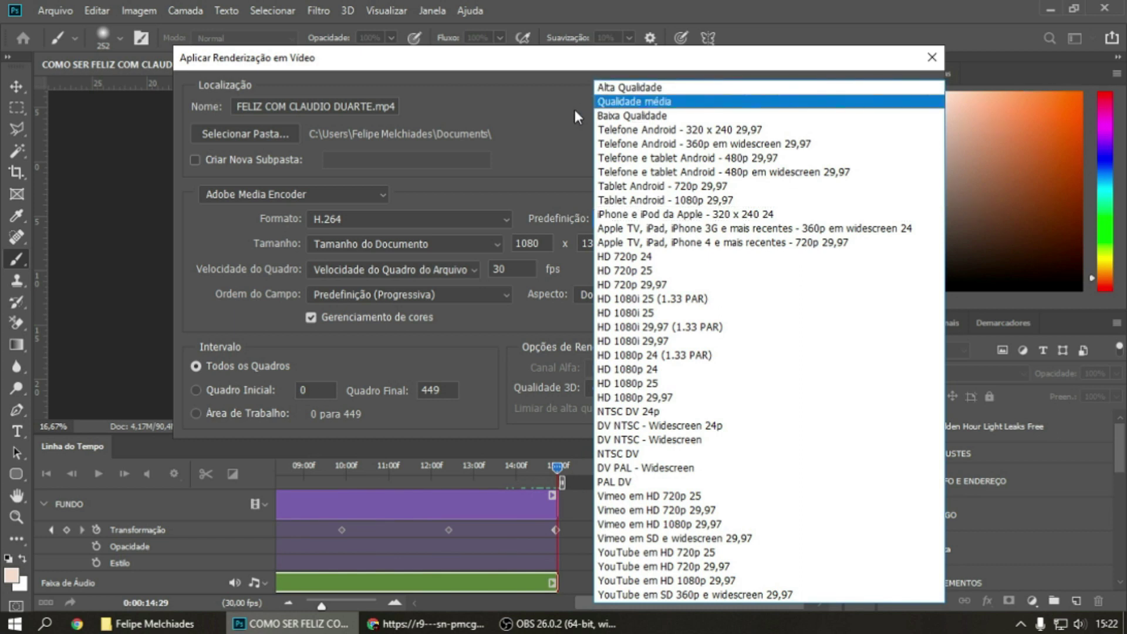
{"action": "left_click", "coordinate": [612, 104]}
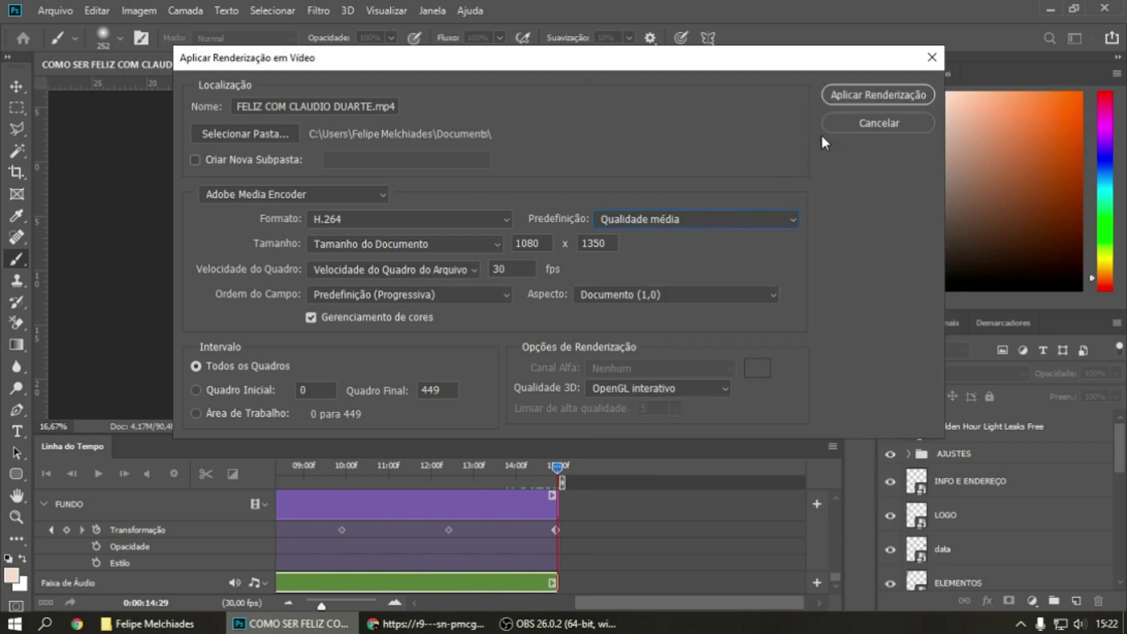
{"action": "left_click", "coordinate": [871, 96]}
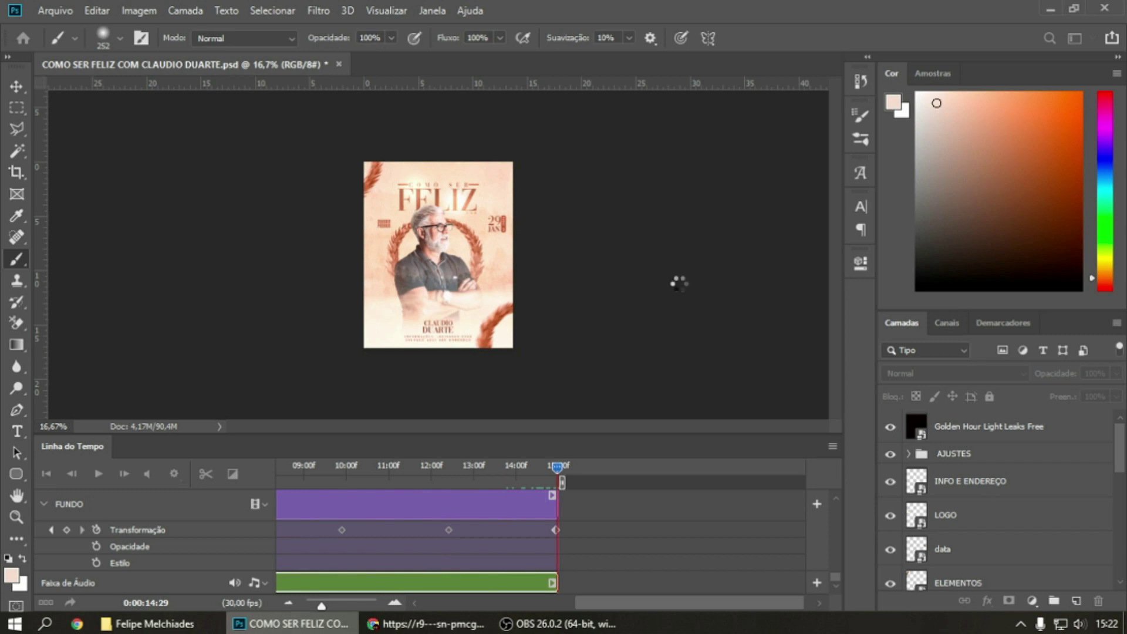